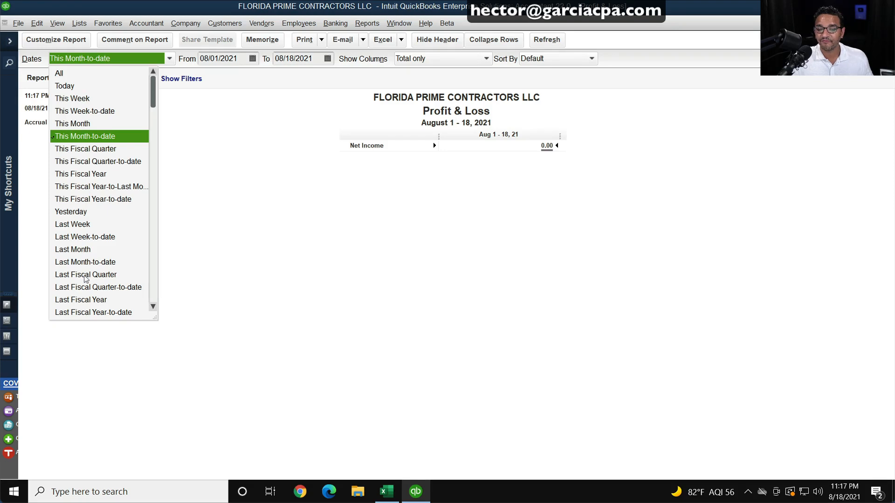
Step: Set the Profit & Loss report to This Fiscal Year and collapse its rows to the main accounts
left_click(80, 174)
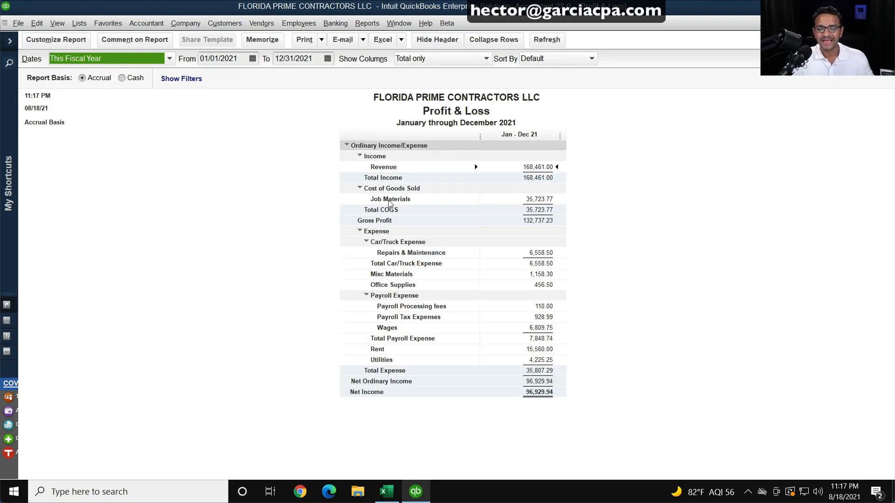
left_click(501, 41)
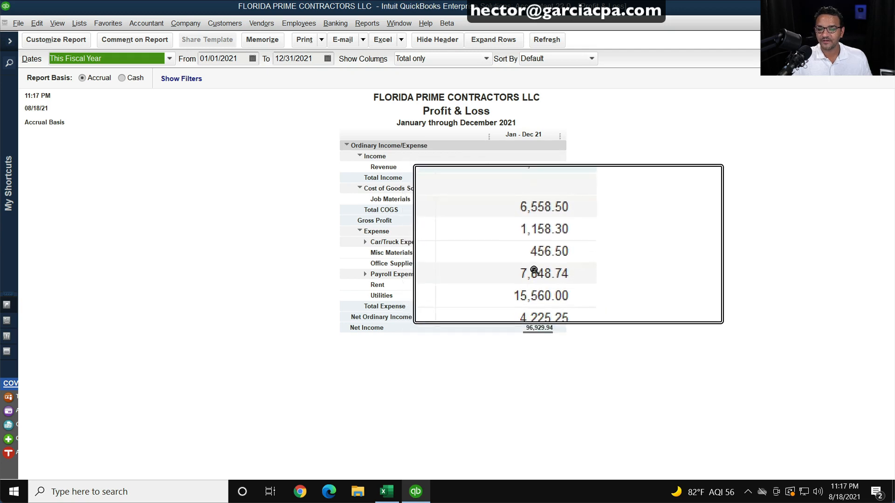
key("Escape")
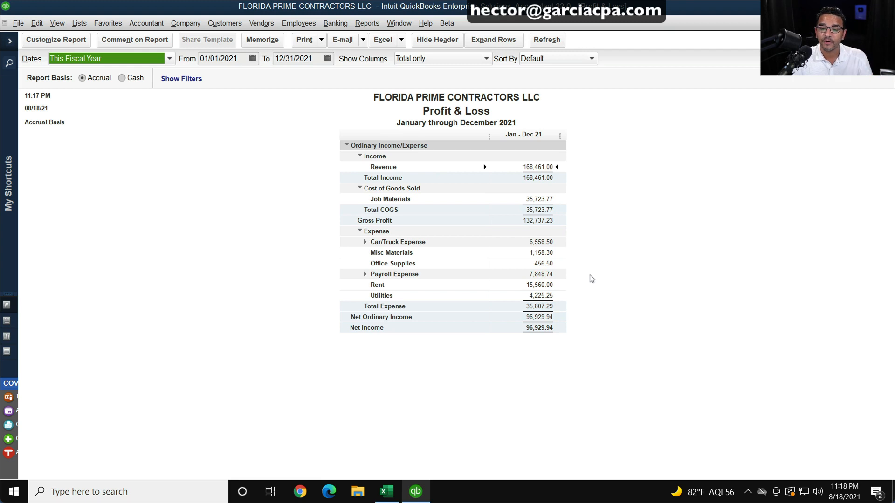
Step: View the Profit & Loss with columns by Customer:Job and return the columns to Total only
left_click(441, 58)
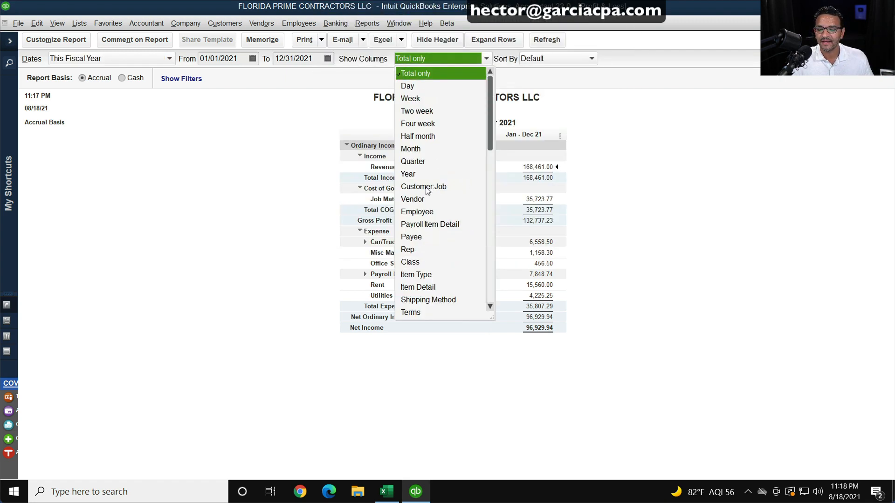
left_click(426, 187)
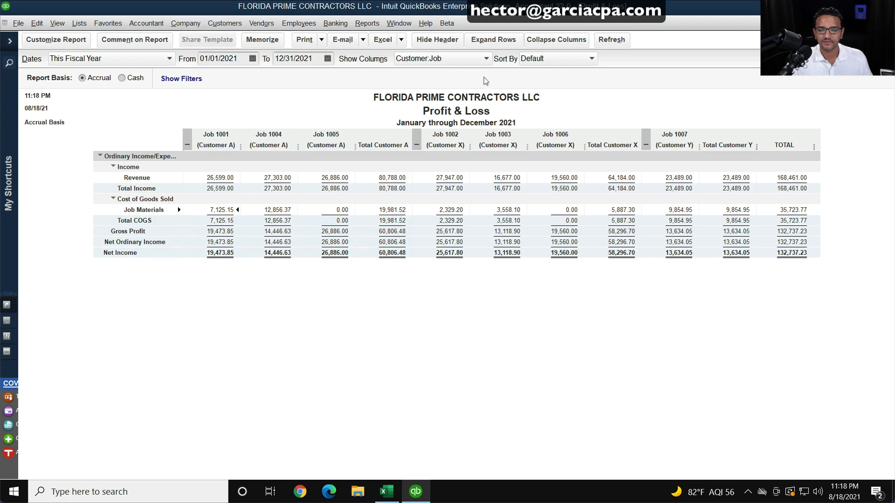
left_click(414, 58)
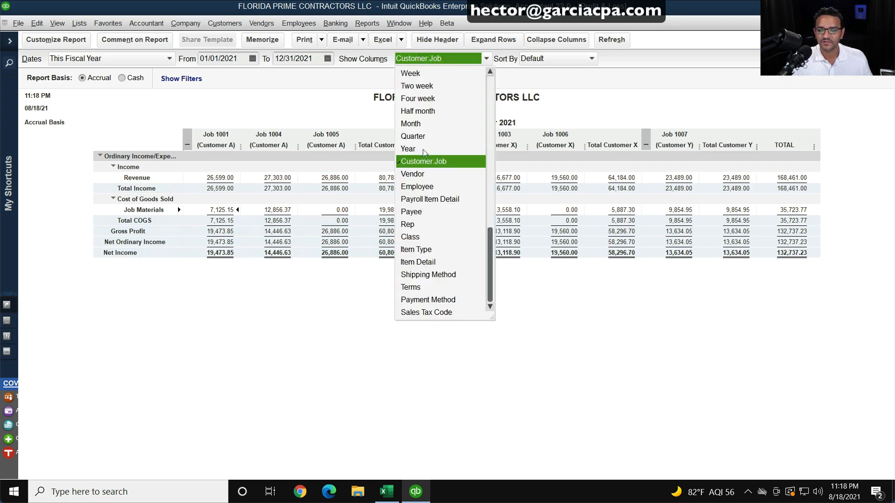
scroll(426, 157, "up", 1)
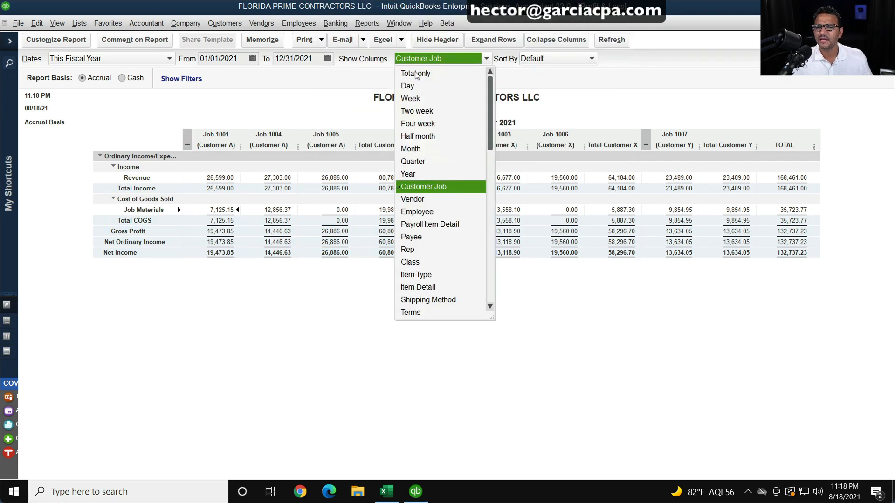
left_click(416, 74)
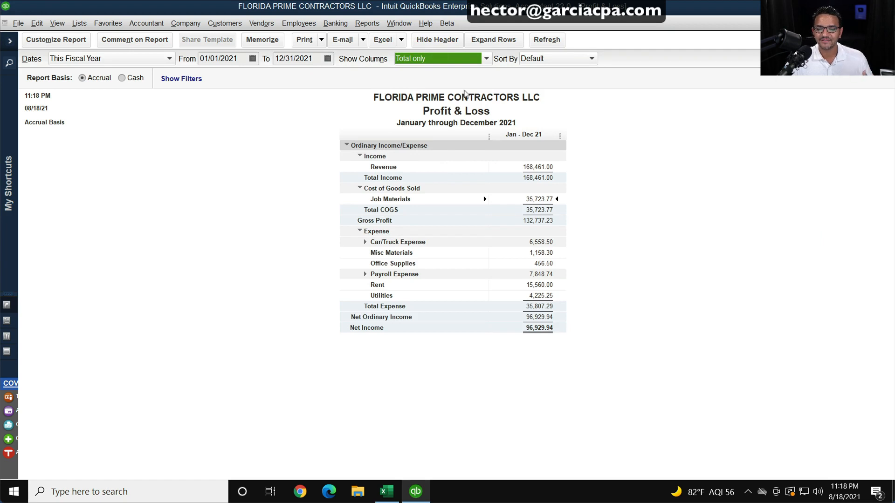
Step: Review the revenue, job materials and payroll amounts, and drill into Payroll Expense down to the ADP check
left_click(537, 167)
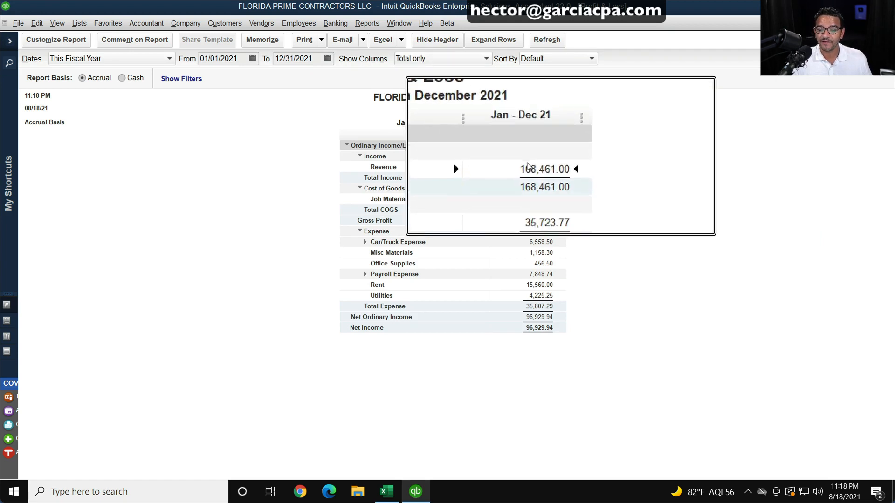
left_click(530, 197)
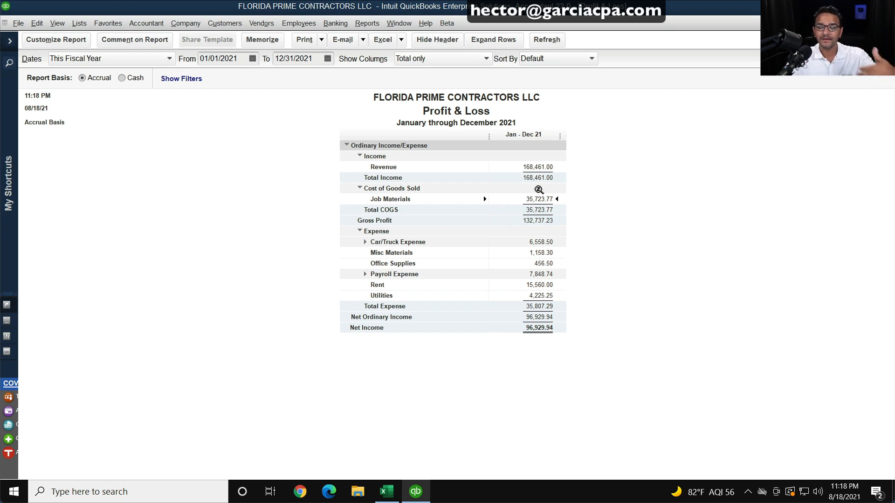
left_click(527, 274)
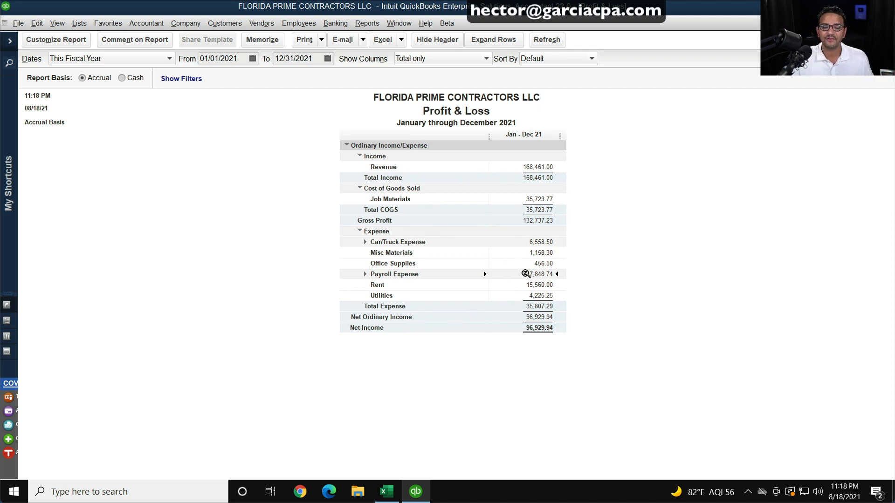
left_click(526, 274)
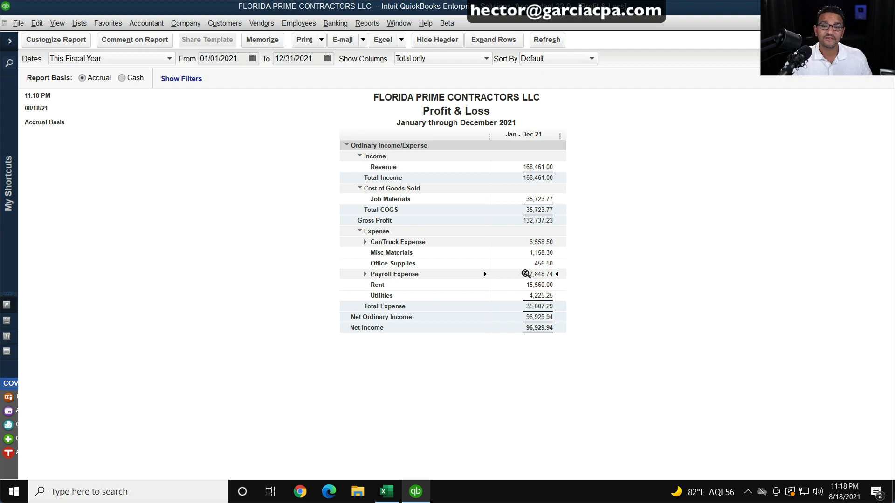
double_click(537, 270)
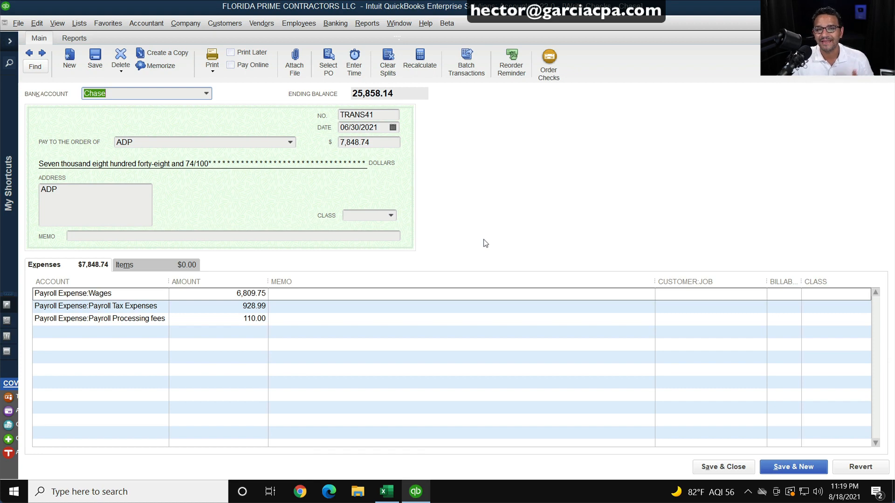
Step: Switch to the Excel workbook time payroll job data.xlsx and examine the Date, Employee, Hours, Rate and Job columns
key("alt+Tab")
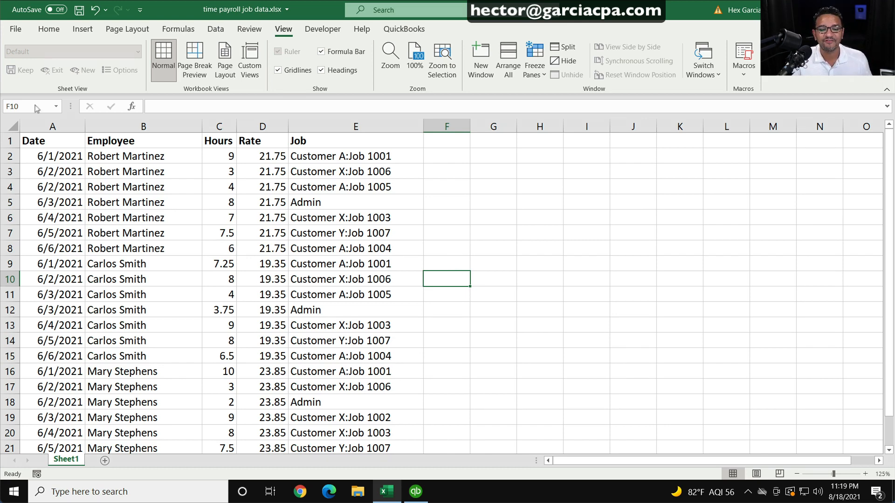
left_click(54, 127)
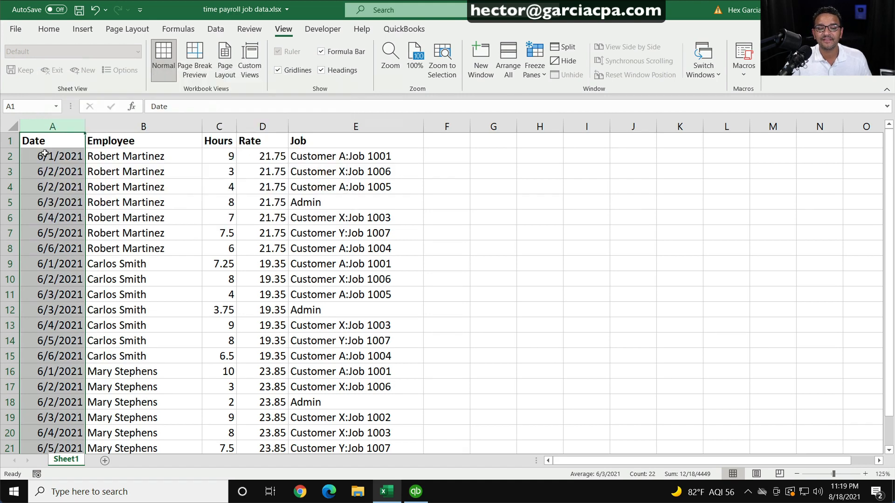
left_click(152, 127)
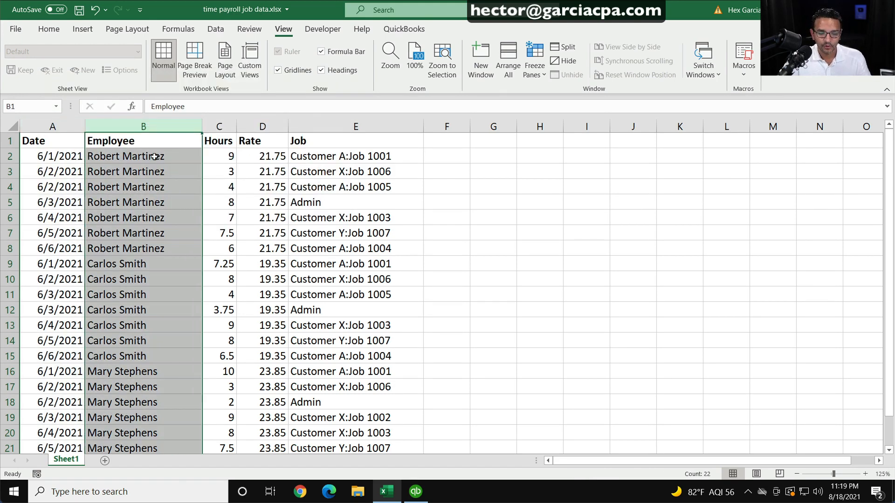
left_click(219, 126)
left_click(262, 126)
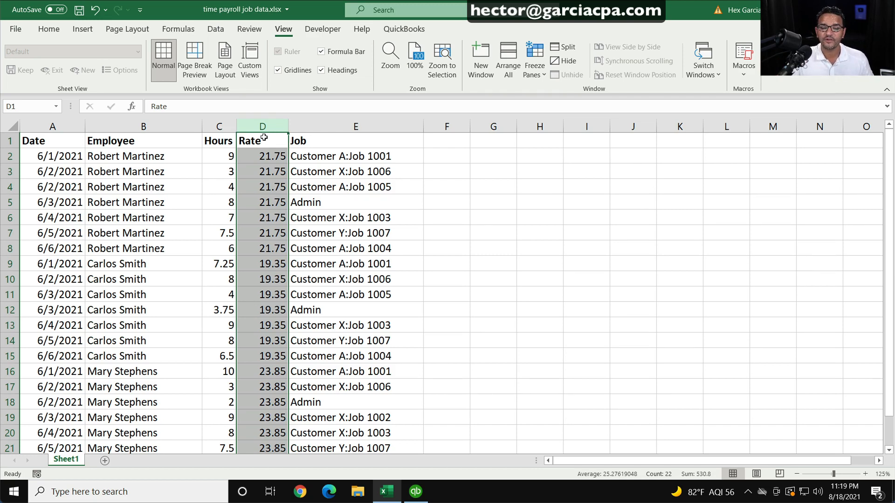
left_click(330, 127)
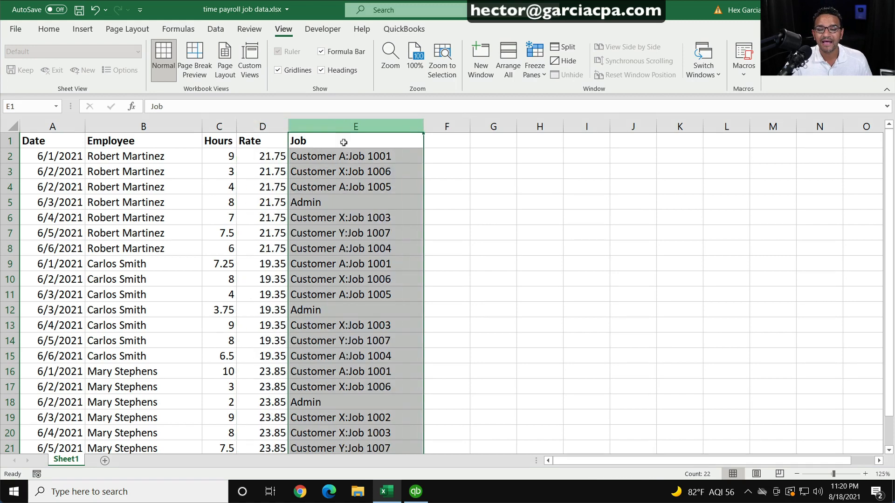
middle_click(334, 186)
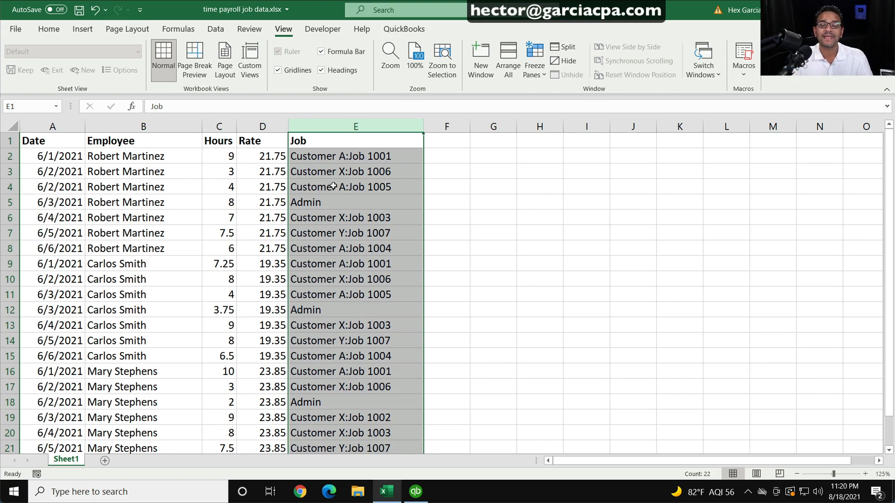
left_click(370, 186)
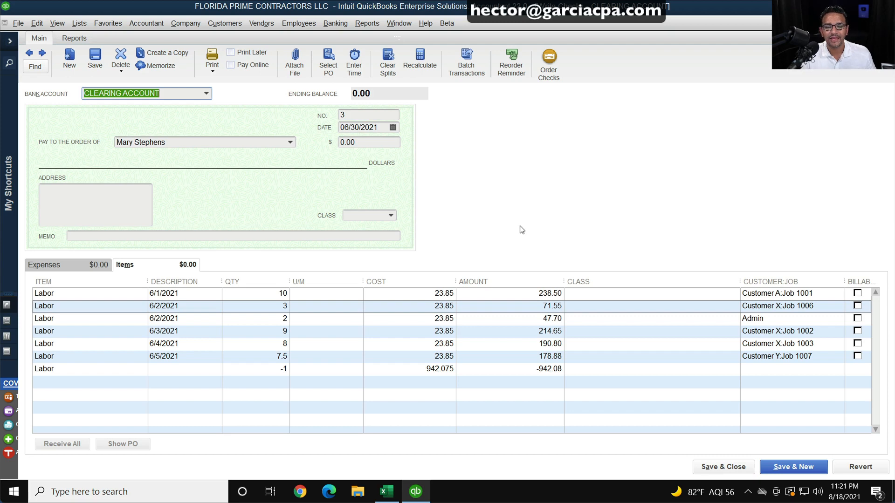
Step: Inspect the employee check's amount and its bank account choices, keeping CLEARING ACCOUNT selected
left_click(366, 143)
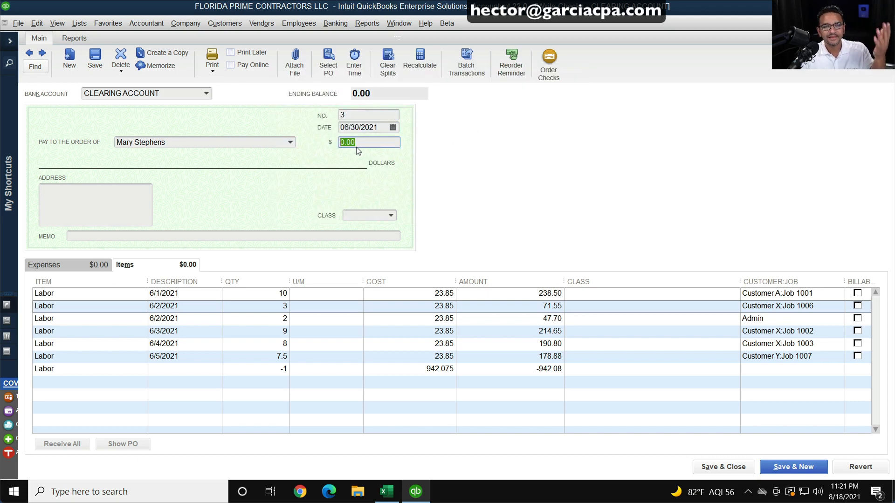
left_click(206, 94)
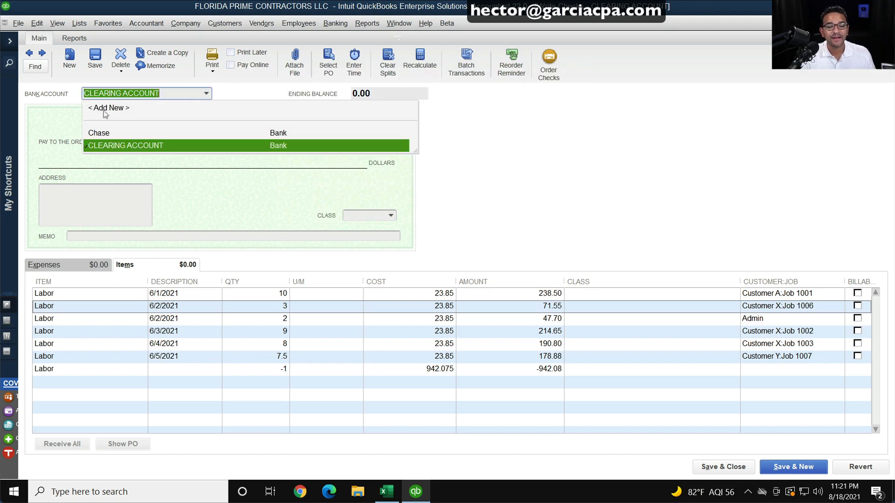
left_click(104, 147)
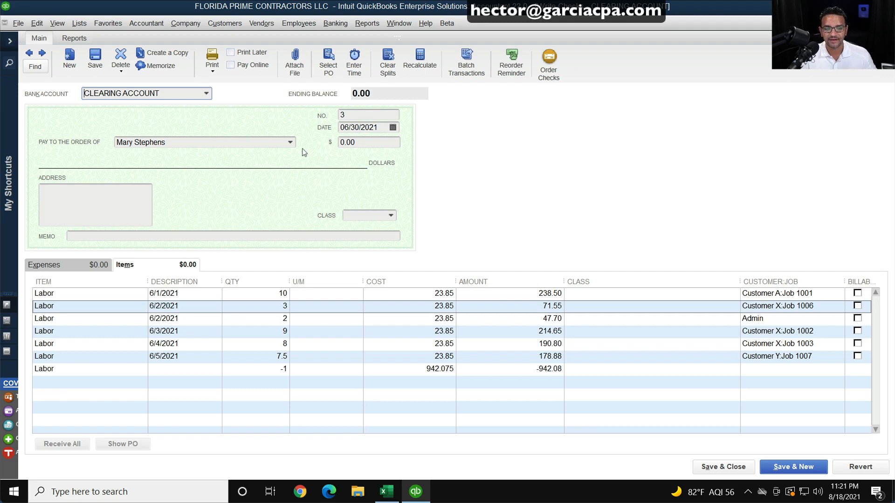
Step: Inspect the check's payee list for the employees set up as vendors, keeping the same employee as payee
left_click(290, 143)
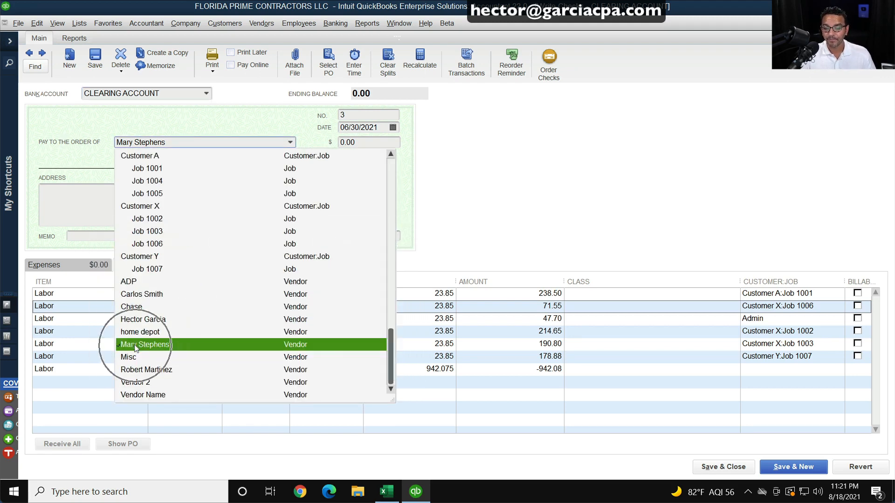
left_click(127, 290)
left_click(291, 142)
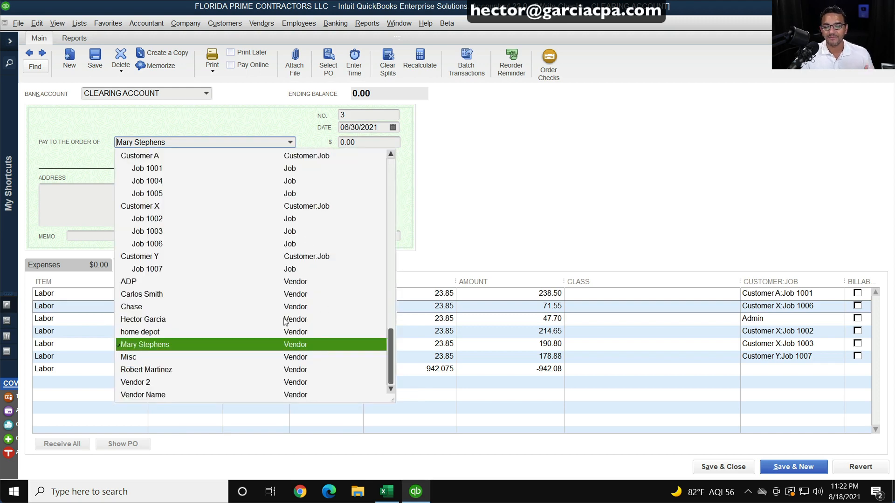
left_click(285, 344)
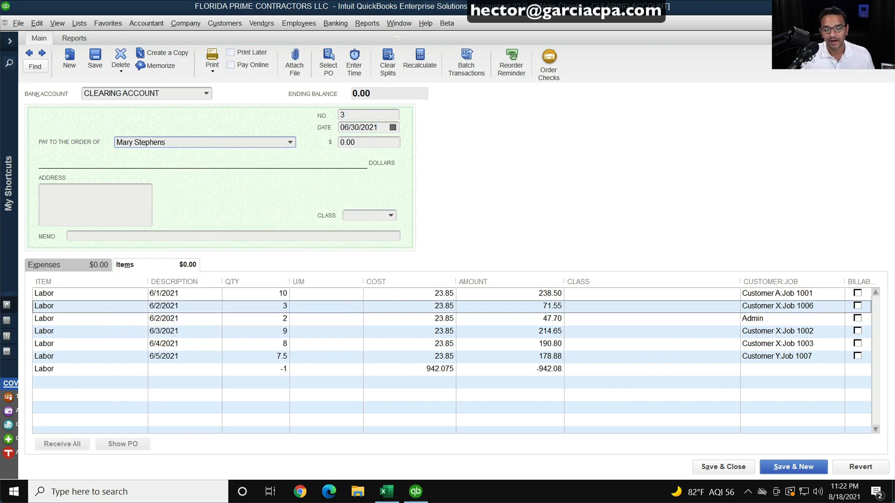
left_click_drag(189, 146, 43, 135)
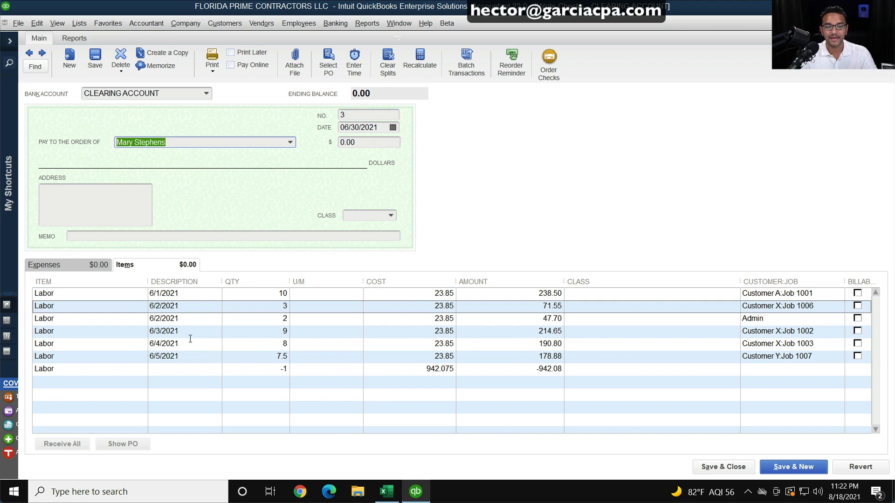
Step: Compare the check's expense and item lines, and examine the item and cost of the first Labor line
left_click(84, 295)
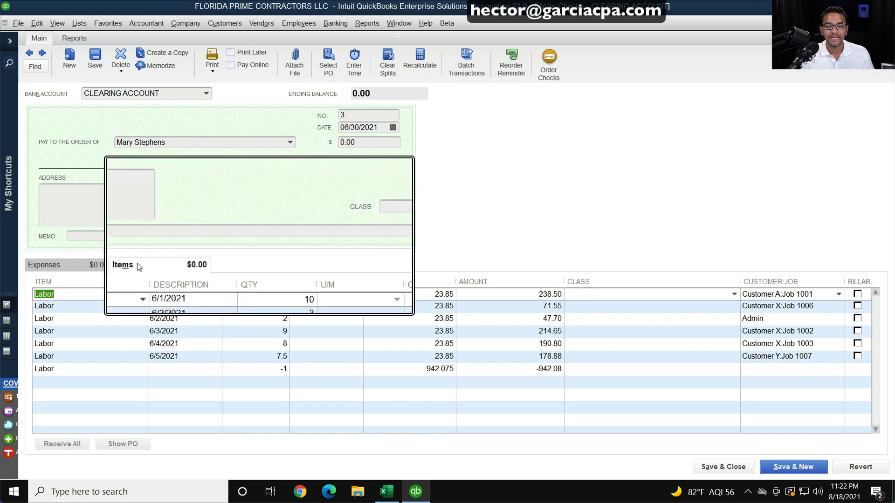
left_click(77, 265)
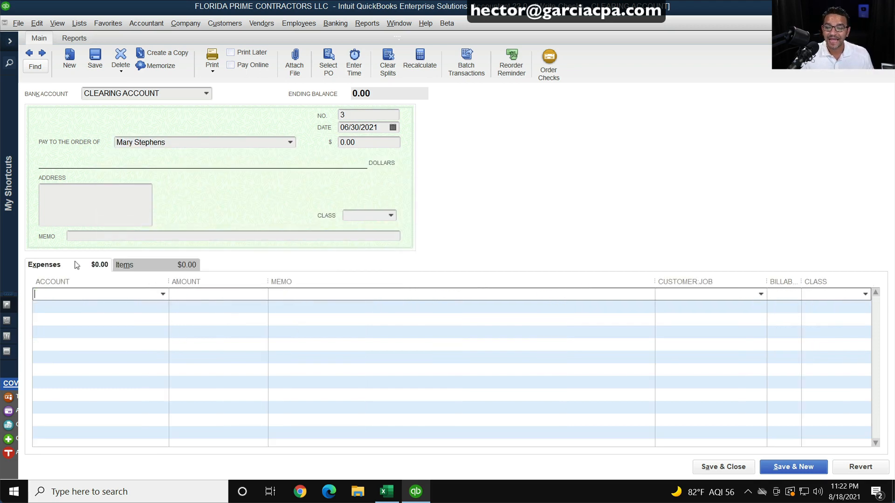
left_click(153, 264)
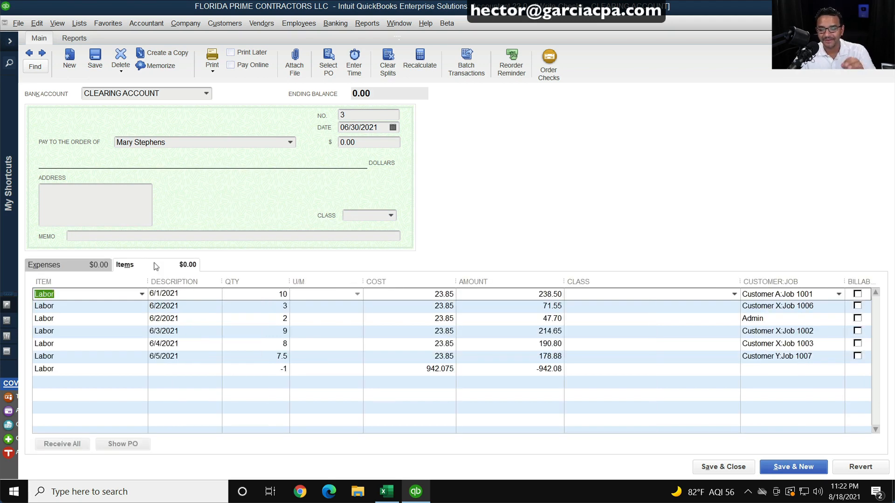
left_click(81, 298)
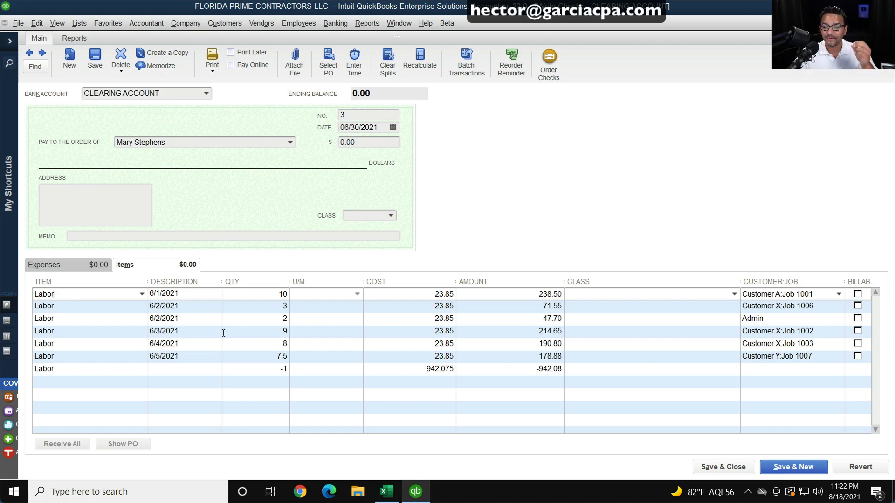
left_click(412, 294)
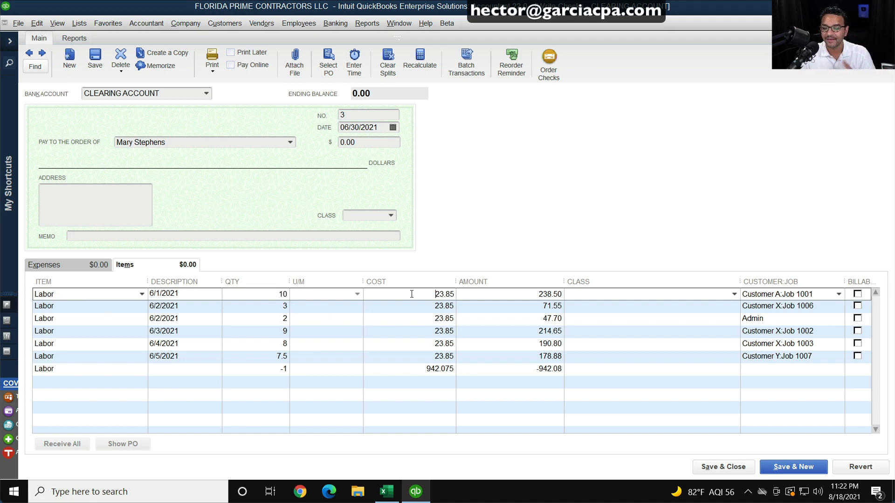
Step: Arrange the Excel timesheet and the QuickBooks check window side by side, with Excel in the right half
left_click(386, 491)
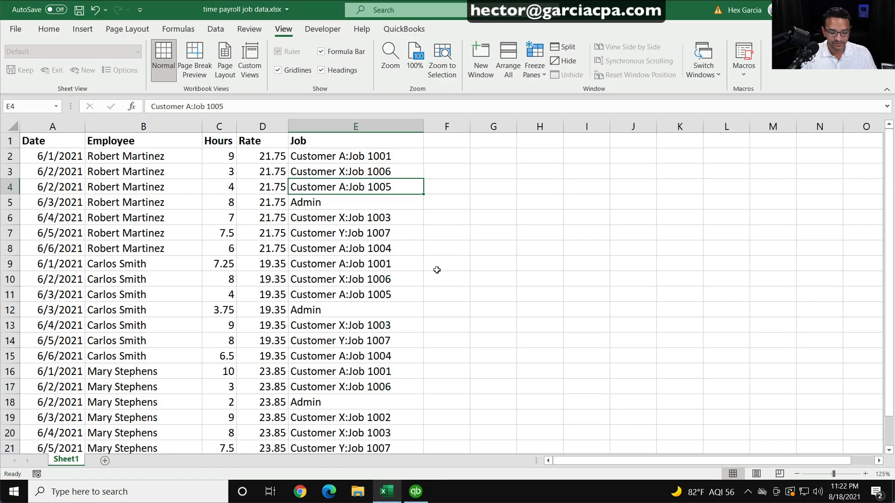
key("super+Right")
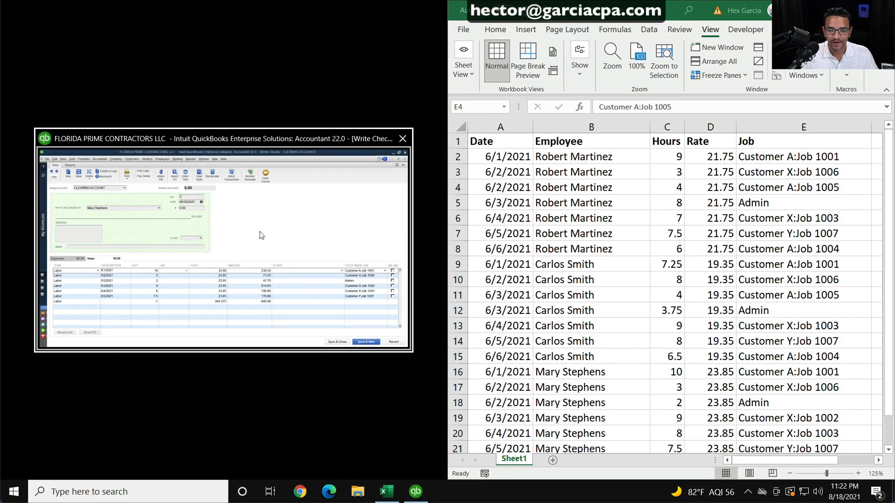
left_click(334, 217)
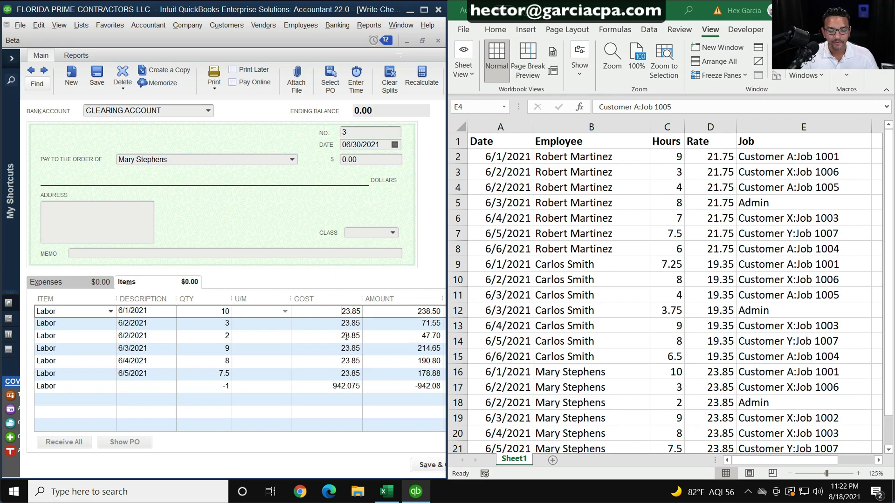
Step: Match the check's payee to timesheet rows 16 to 21, and examine the hours, rates and jobs in those rows
left_click(197, 158)
left_click_drag(197, 159, 122, 159)
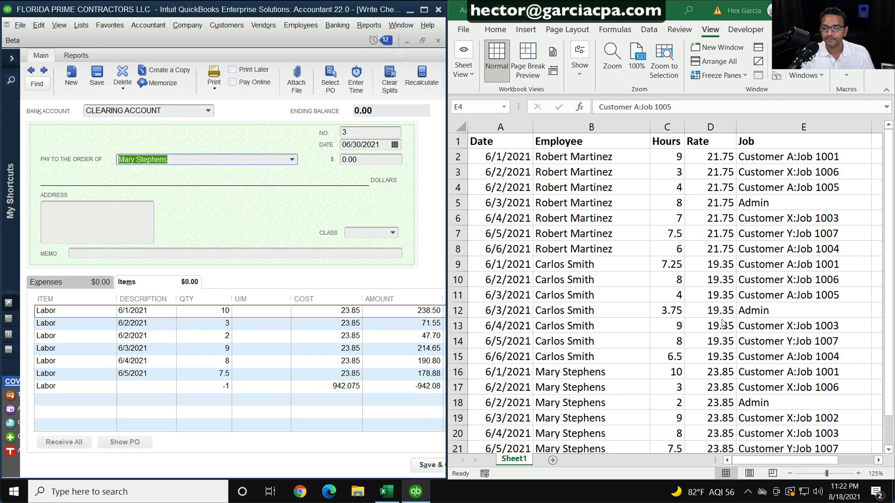
scroll(592, 327, "down", 3)
left_click_drag(567, 235, 570, 312)
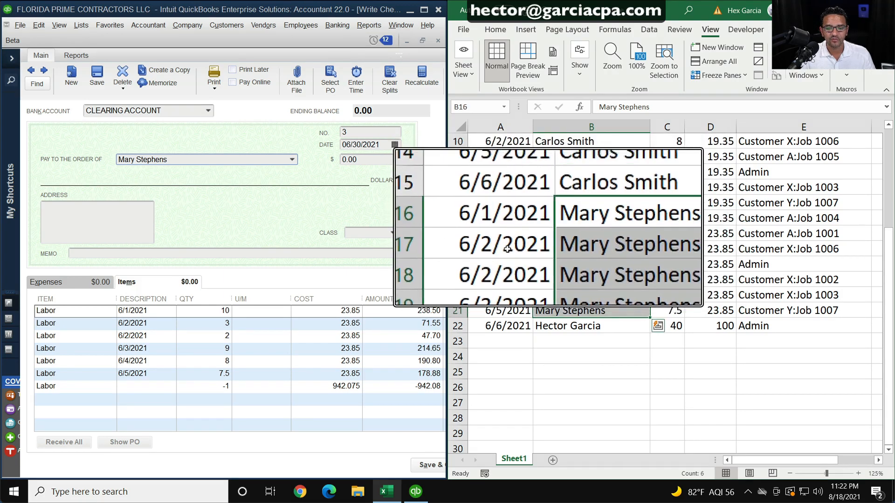
key("ctrl+q")
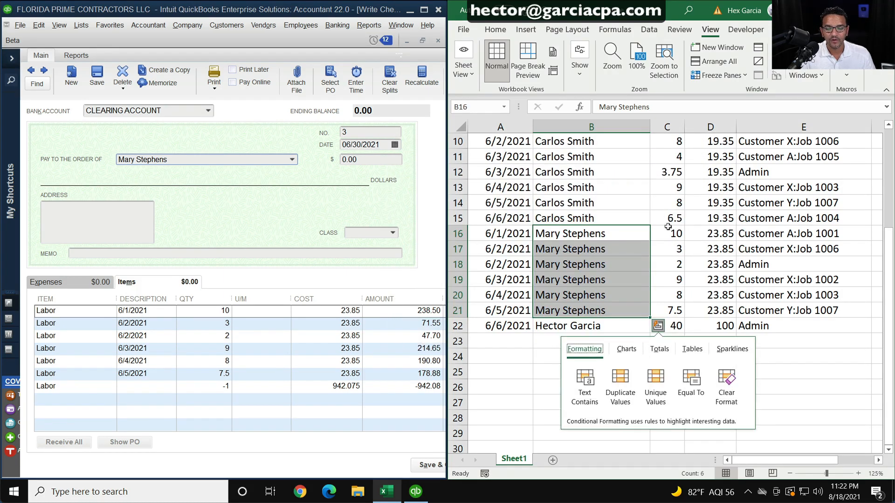
left_click_drag(669, 232, 671, 312)
left_click_drag(720, 229, 715, 304)
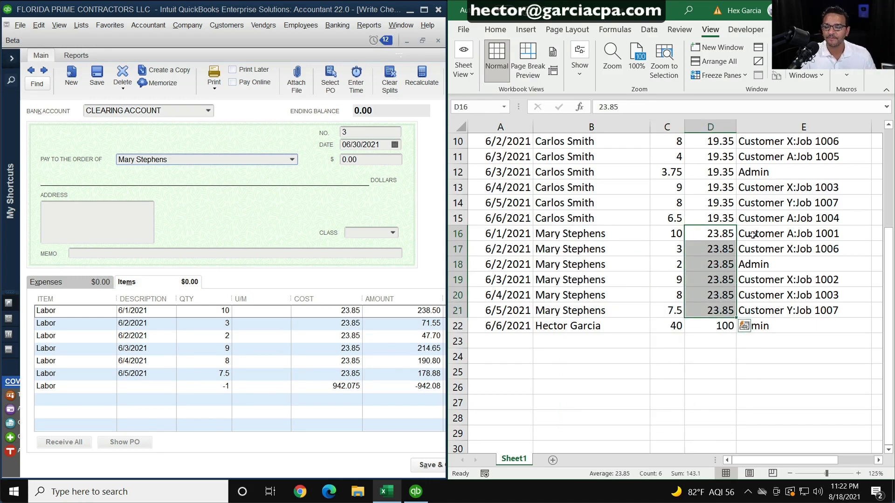
left_click_drag(754, 233, 752, 309)
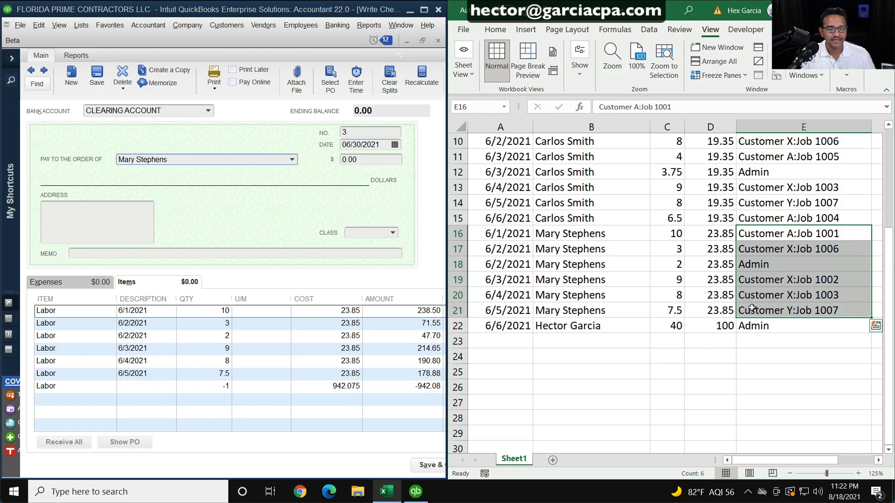
Step: Review the item choices on the first check line, keeping Labor, and open the Labor item's record from the Item List
left_click(241, 281)
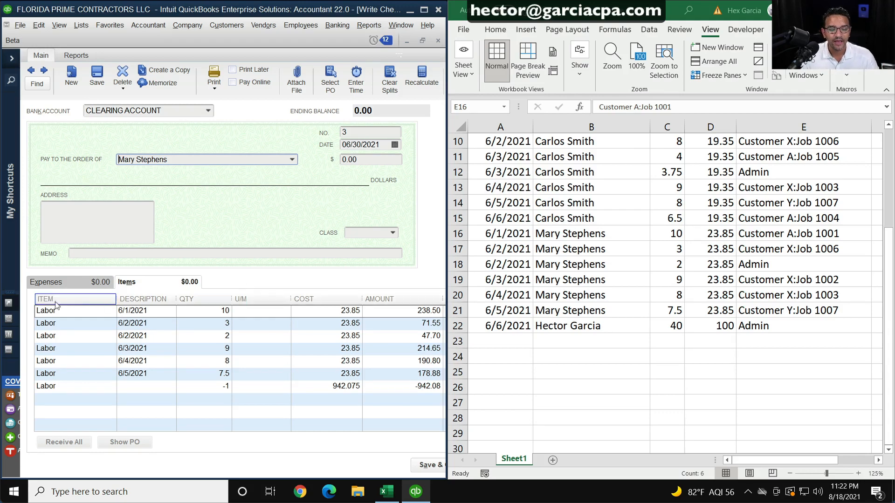
left_click(77, 311)
left_click(111, 312)
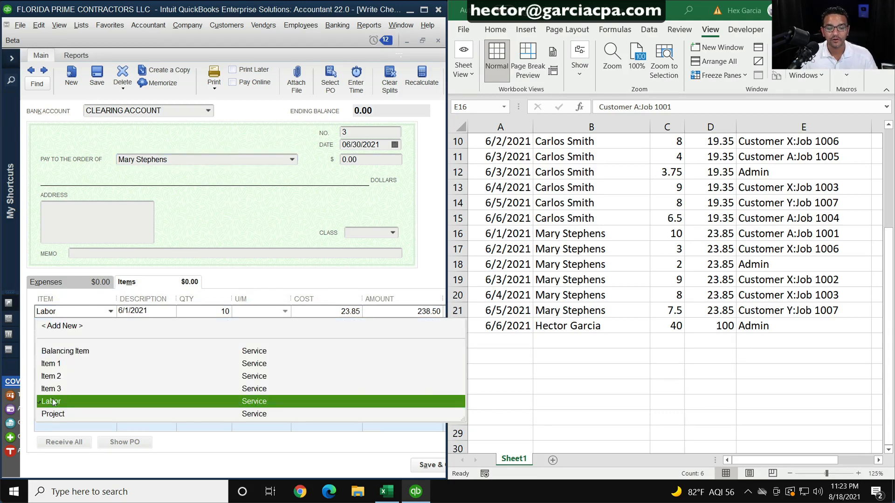
key("ctrl+v")
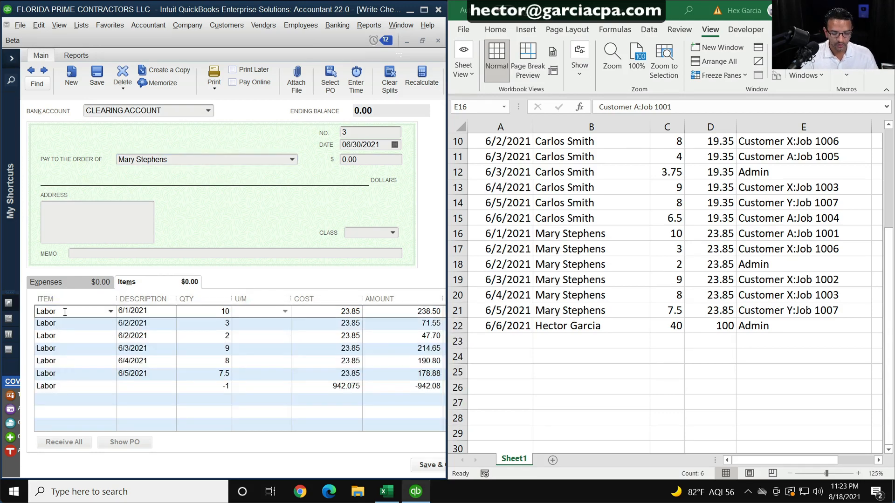
key("ctrl+l")
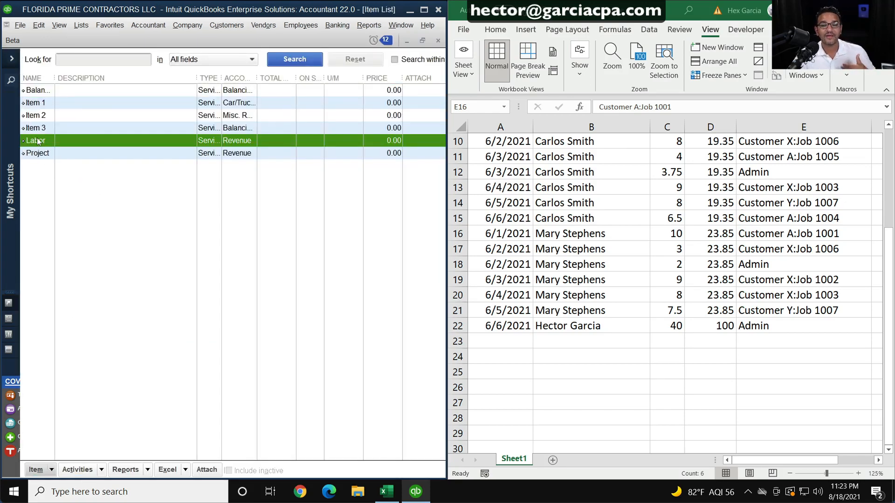
double_click(36, 141)
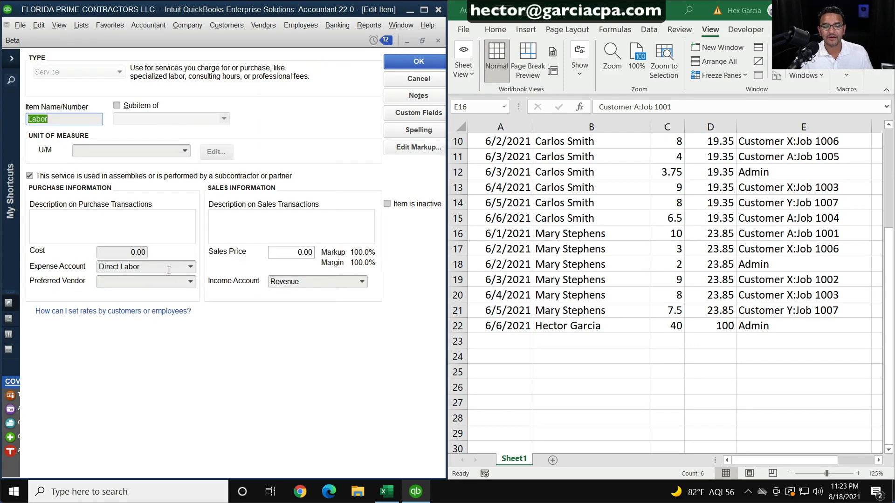
Step: Inspect the Labor item's expense account choices, keeping Direct Labor
left_click_drag(168, 269, 12, 266)
left_click(191, 266)
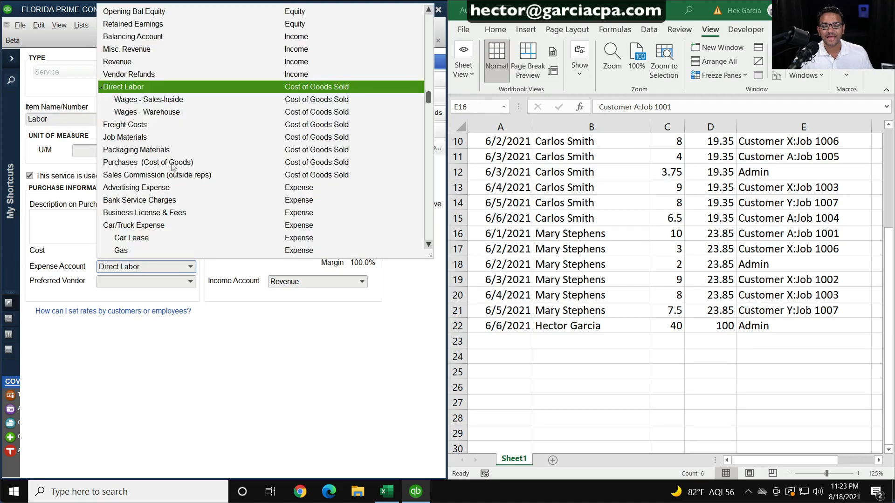
left_click(143, 85)
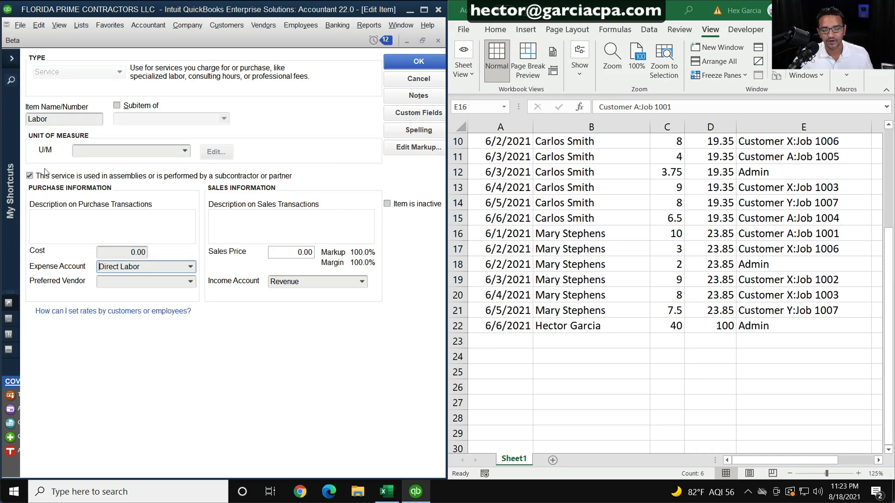
Step: Examine the Labor item's account choices with the assemblies or subcontractor option turned off, and turn the option back on
left_click(29, 176)
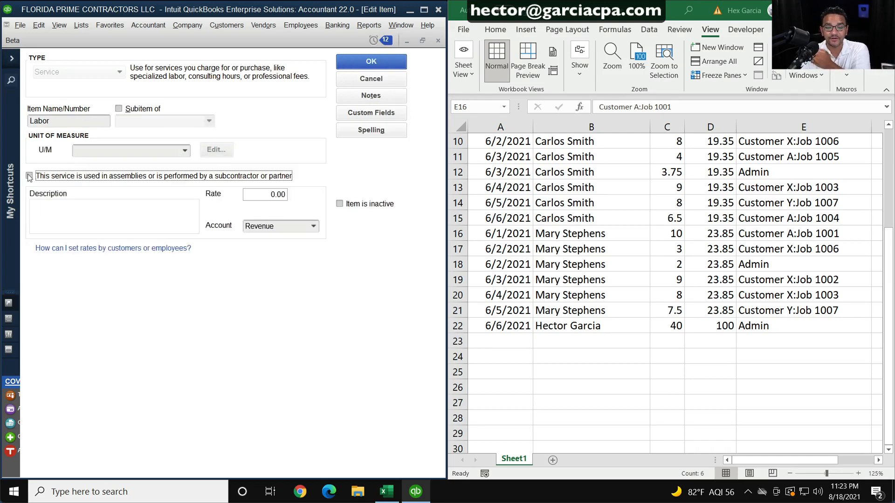
left_click(314, 226)
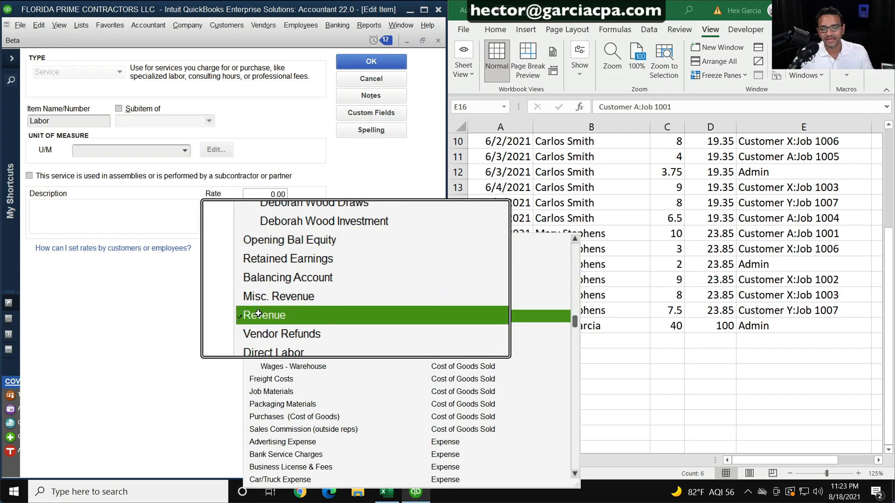
left_click(29, 176)
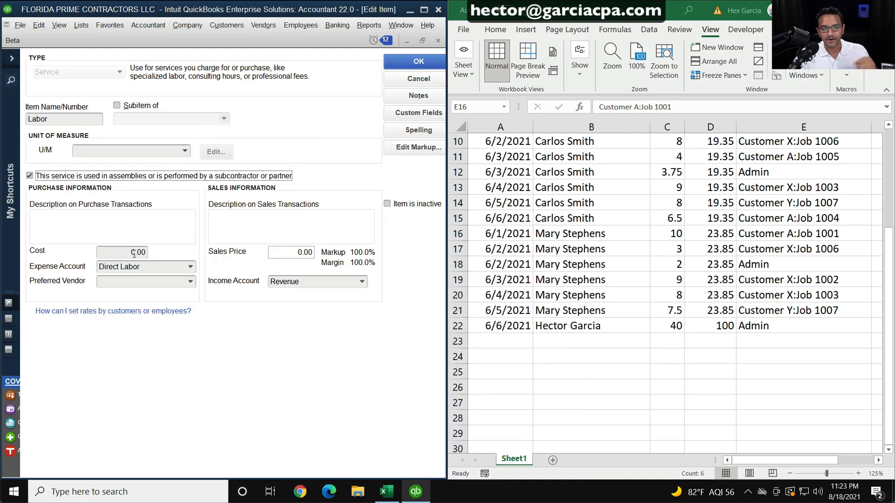
Step: Review the Labor item's expense and income accounts, cost and purchase description, and return to the check without saving the item
left_click(147, 267)
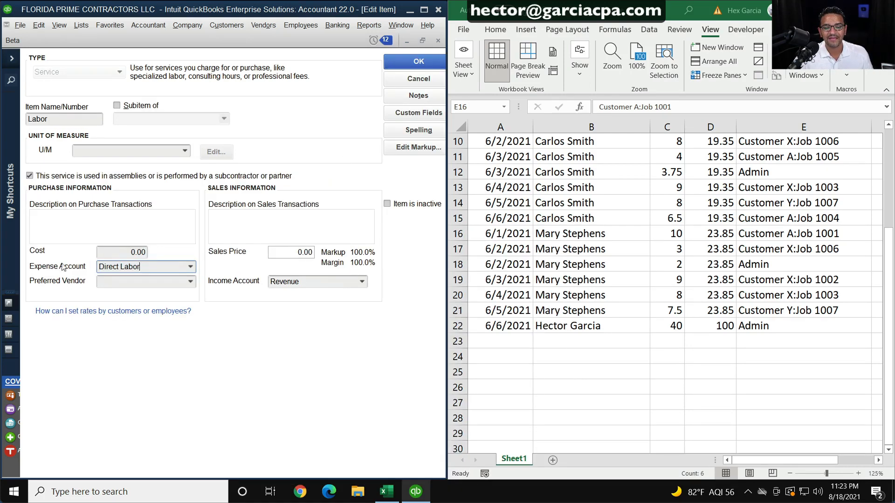
left_click(305, 283)
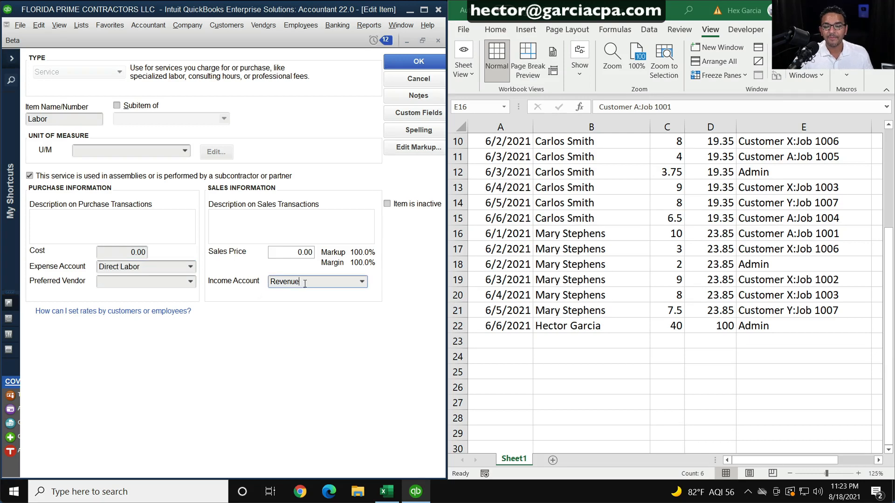
left_click_drag(305, 283, 174, 280)
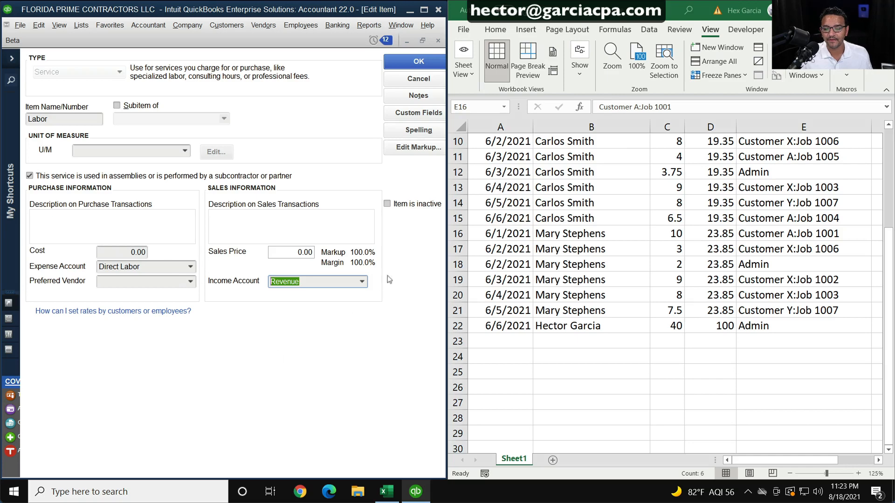
left_click(362, 282)
left_click(361, 282)
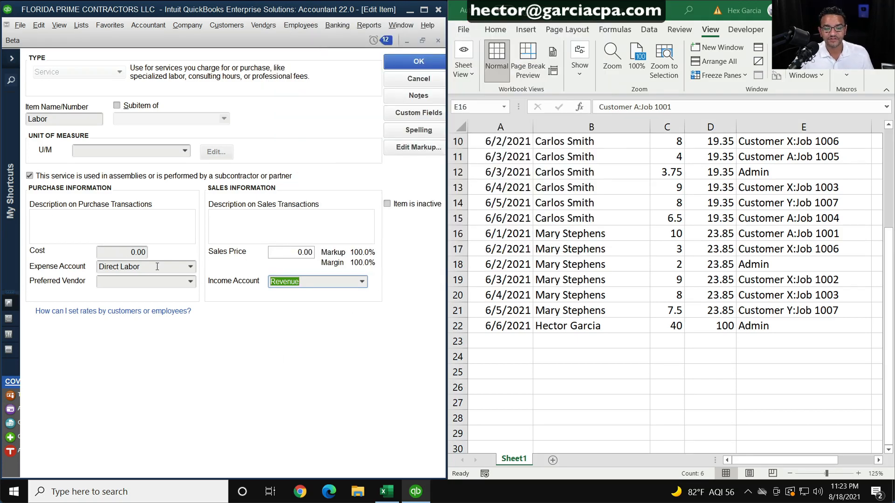
left_click(112, 266)
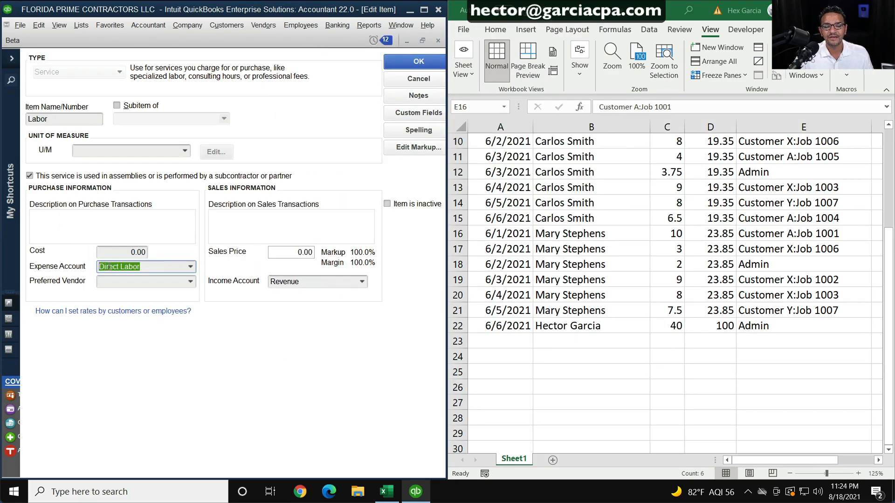
left_click(128, 254)
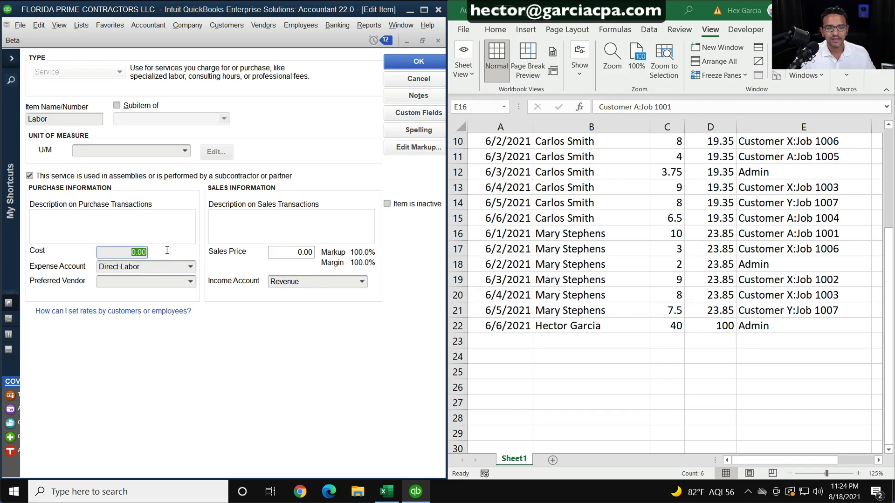
left_click(139, 217)
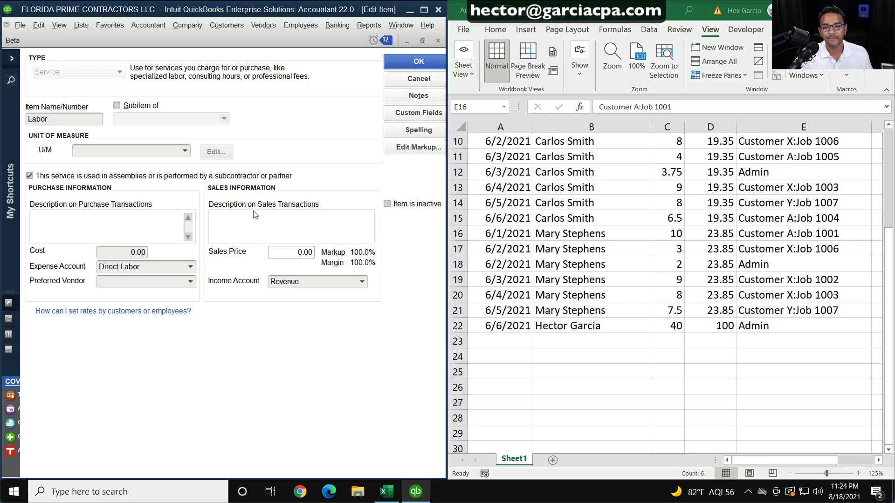
left_click(418, 78)
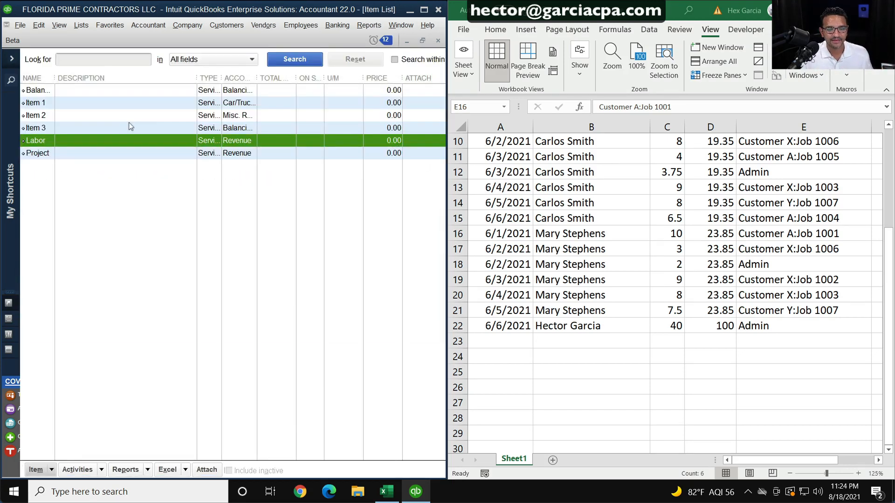
left_click(438, 40)
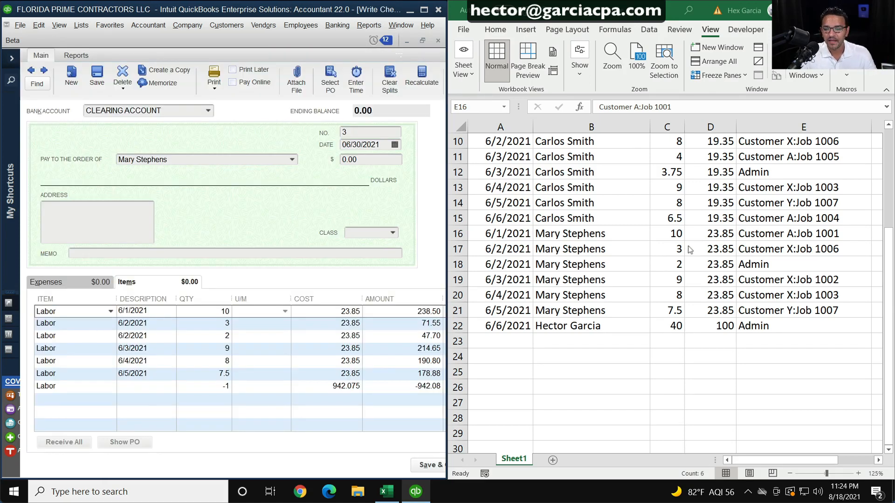
Step: Examine the date, rate and job of the timesheet entry in row 16
left_click(498, 233)
left_click(498, 233)
key("shift+Right")
key("shift+Right")
key("shift+Right")
key("shift+Right")
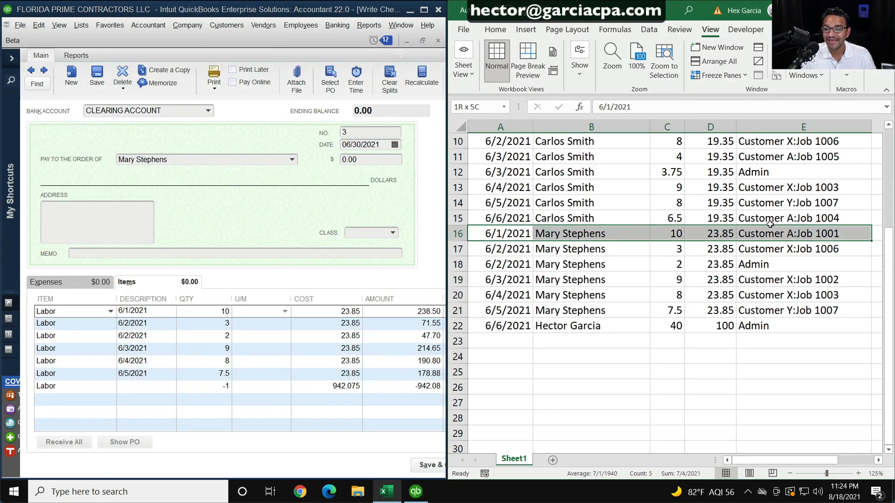
left_click(497, 228)
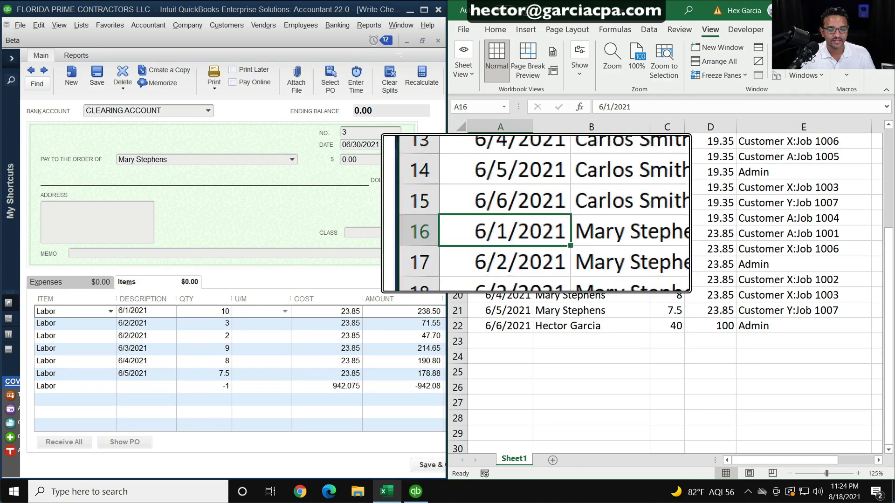
left_click(685, 232)
left_click(737, 233)
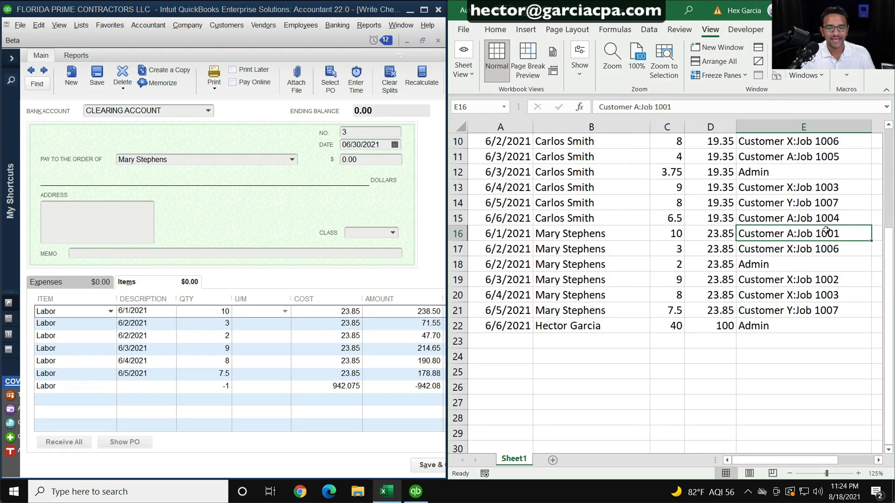
Step: Compare the check's date with the work dates in the descriptions of the first three Labor lines
left_click_drag(194, 311, 277, 311)
left_click_drag(120, 311, 174, 315)
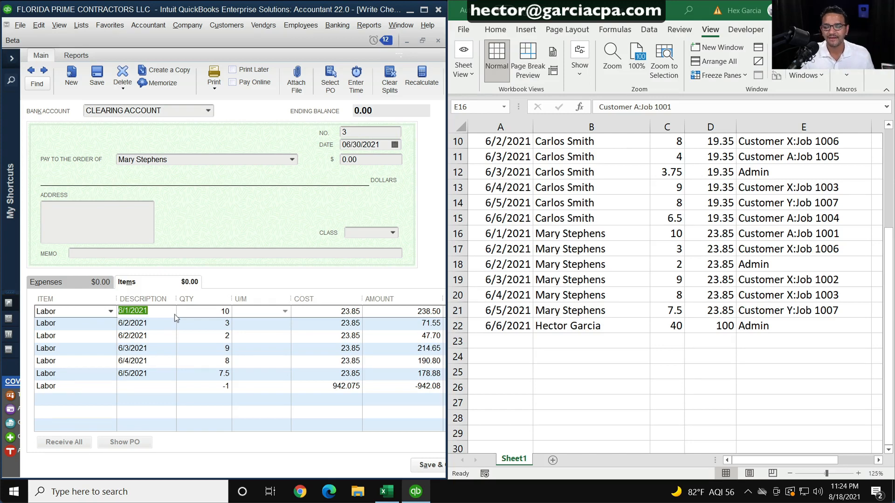
left_click_drag(381, 145, 276, 137)
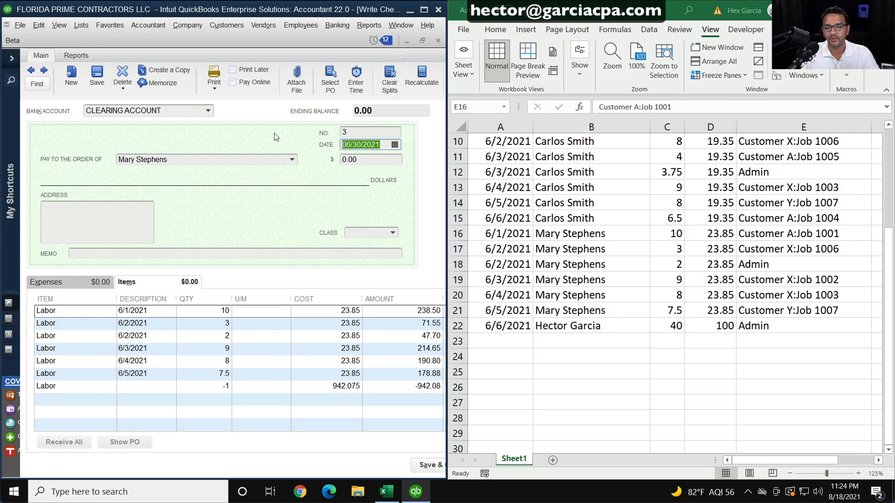
left_click(169, 310)
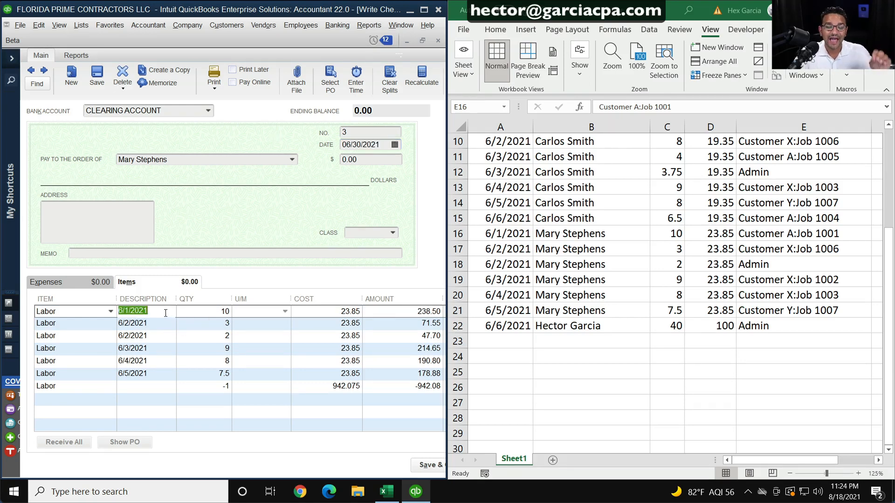
key("Down")
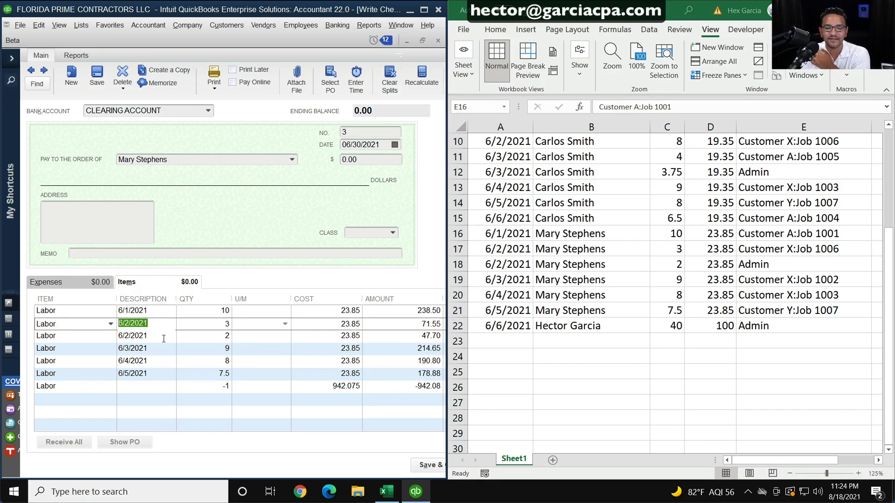
left_click(98, 337)
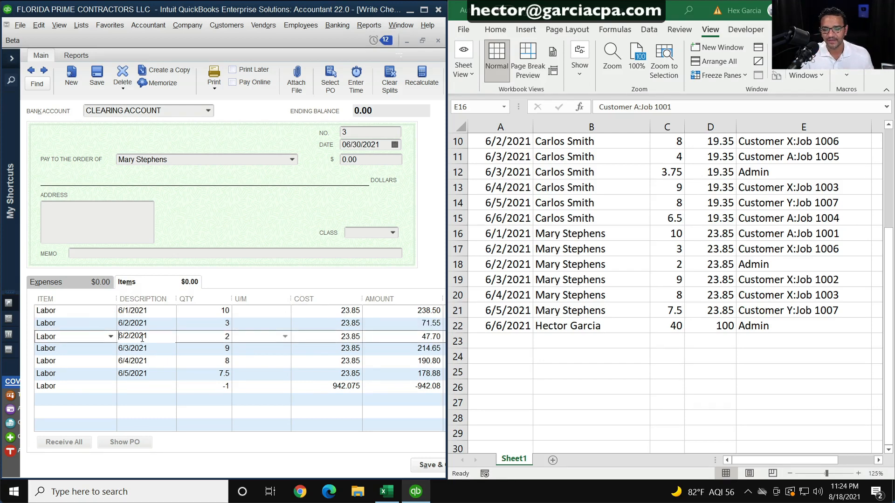
Step: Review the items on the first three check lines and the quantity on the first Labor line
left_click(71, 311)
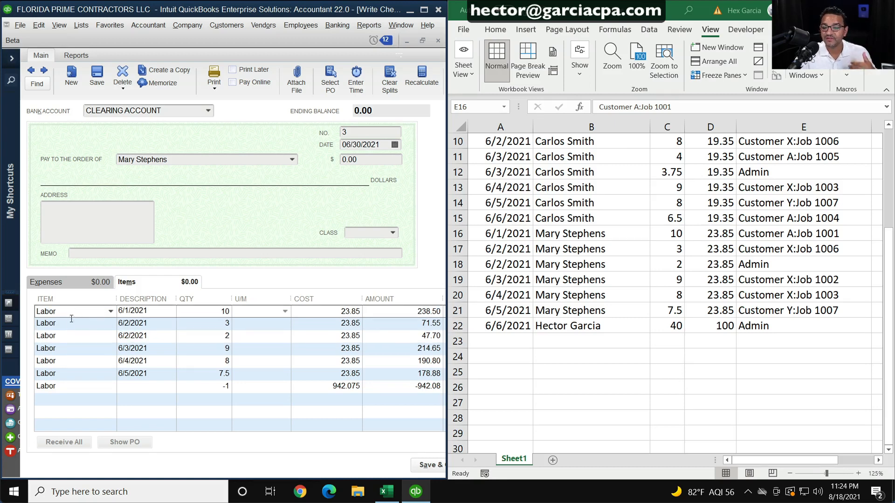
left_click(70, 324)
left_click(68, 336)
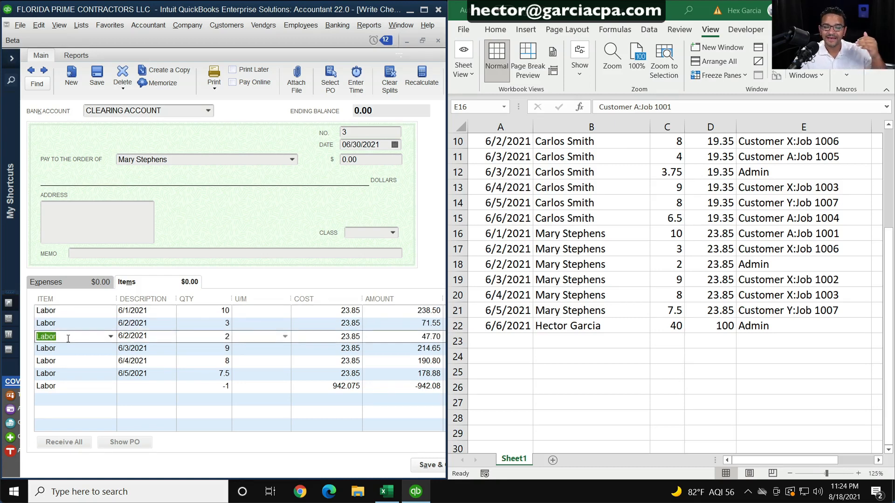
left_click(221, 312)
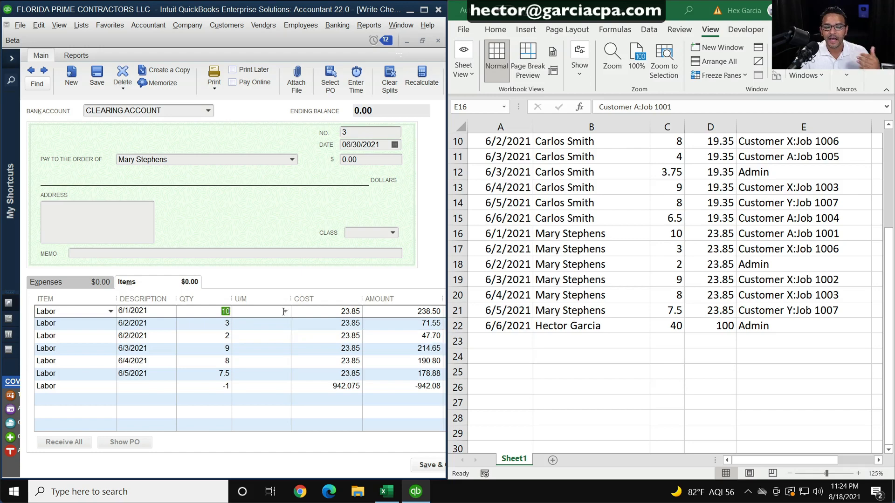
Step: Widen the check's Customer:Job column and review the cost and assigned jobs on the first three Labor lines
left_click(324, 312)
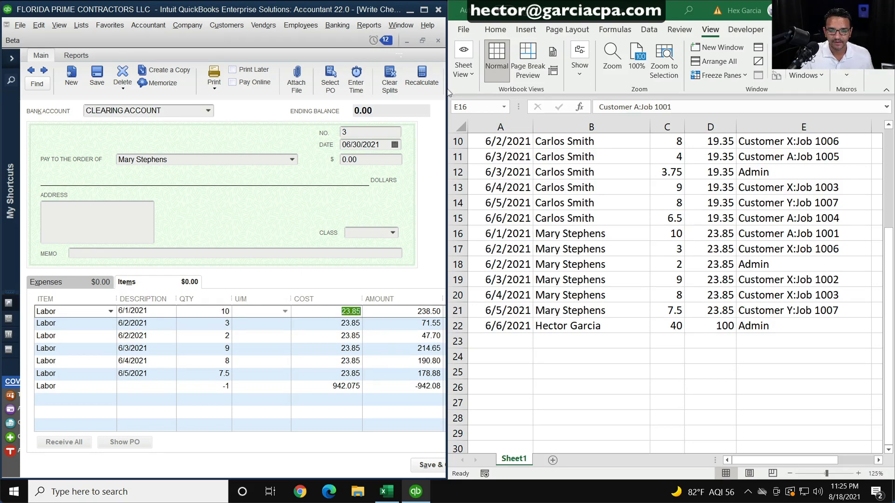
left_click_drag(450, 87, 674, 107)
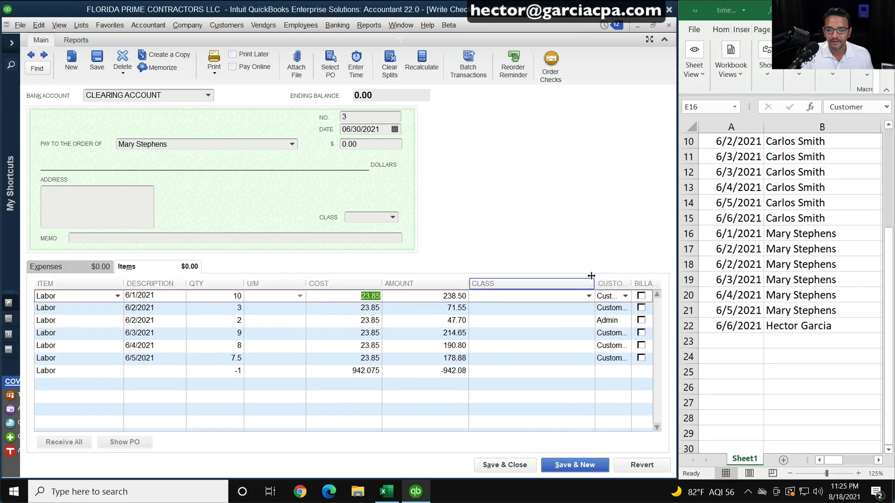
left_click_drag(594, 284, 497, 284)
left_click(616, 297)
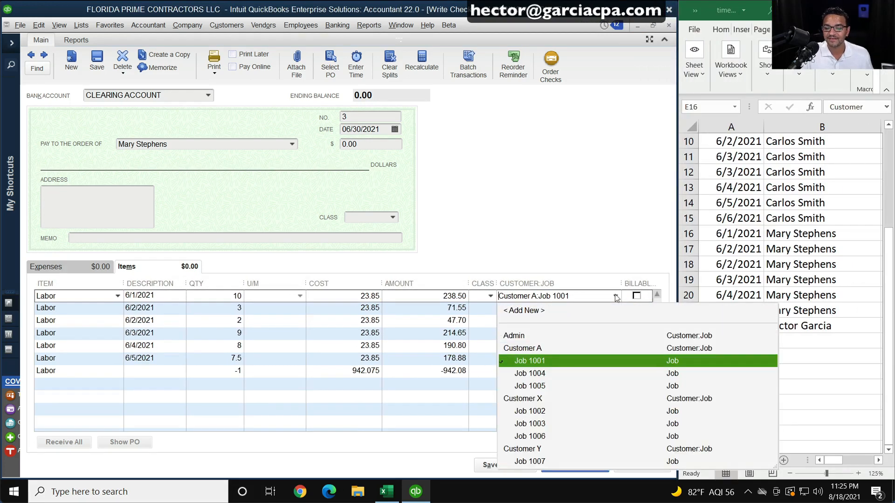
left_click(617, 297)
left_click(615, 310)
left_click(615, 310)
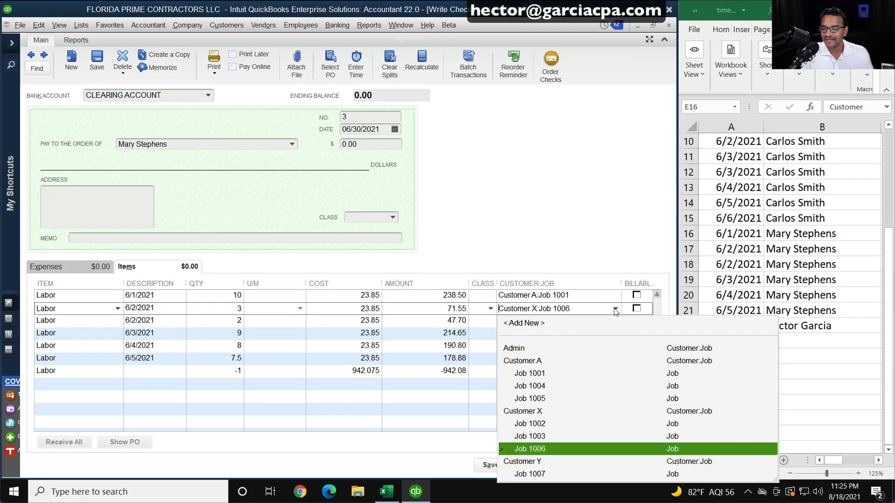
left_click(615, 310)
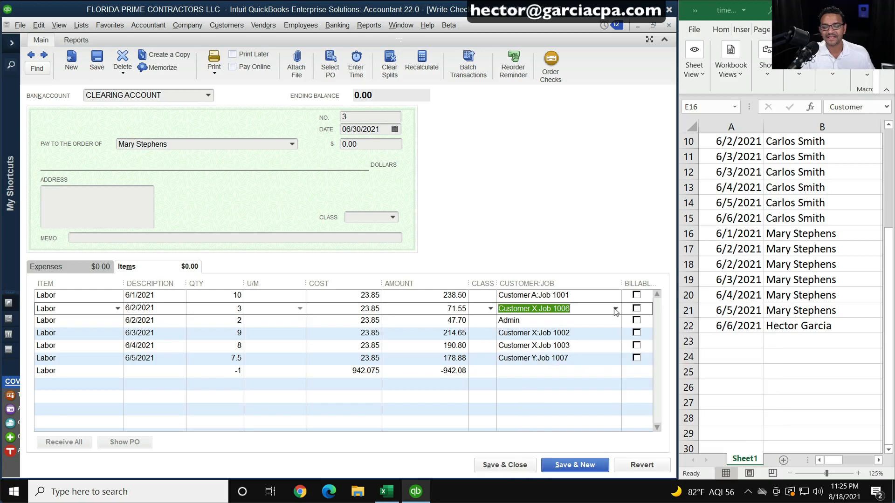
left_click(543, 324)
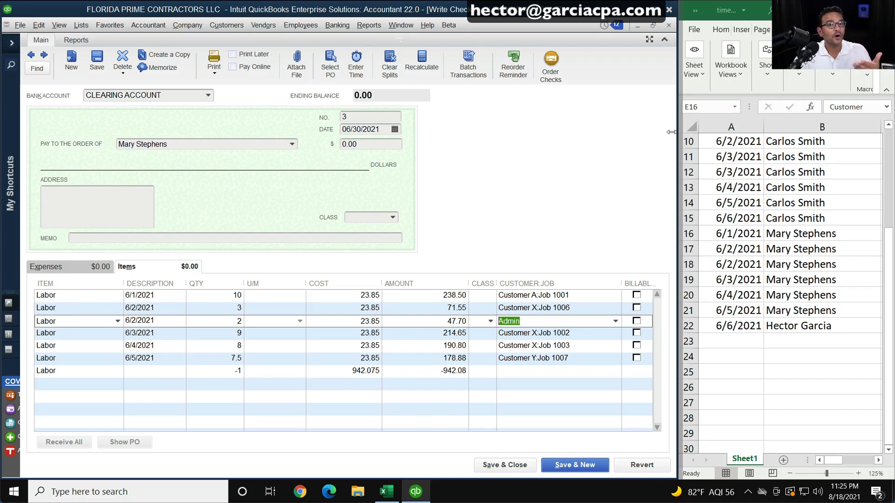
Step: Examine the employee, hours and job of the Admin timesheet entry in row 18
left_click_drag(672, 132, 311, 127)
left_click(686, 216)
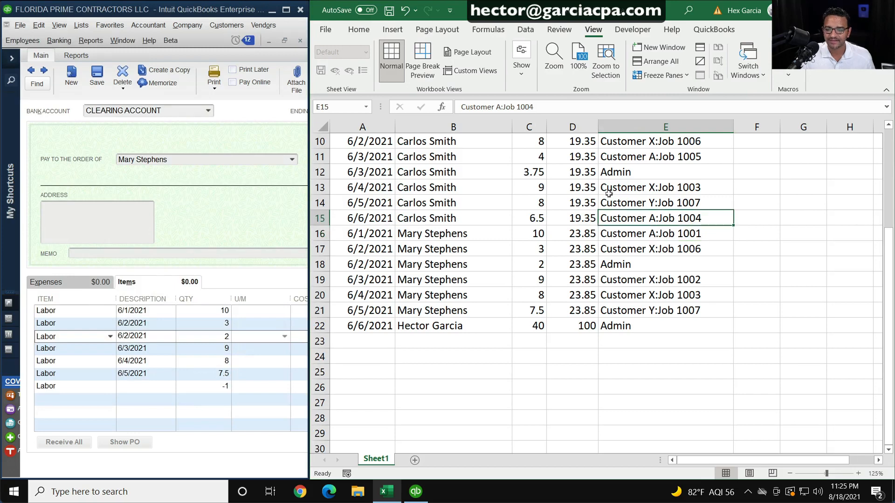
left_click_drag(611, 263, 412, 262)
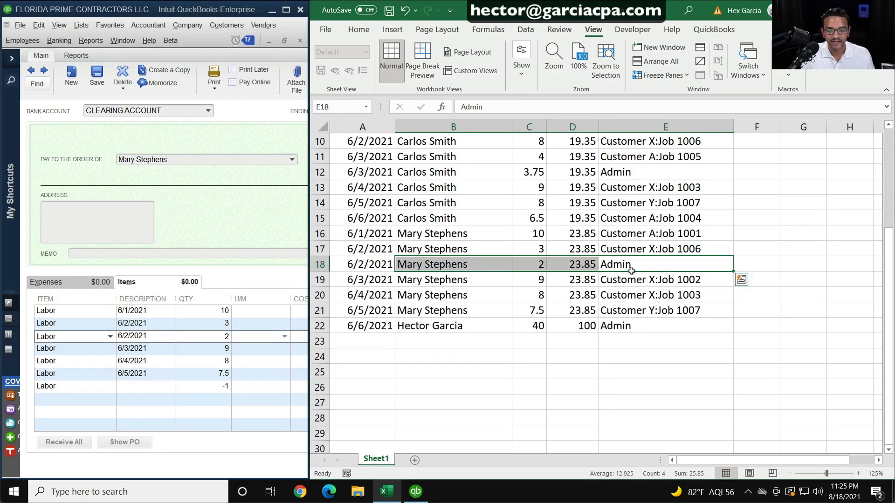
left_click(523, 264)
left_click(604, 264)
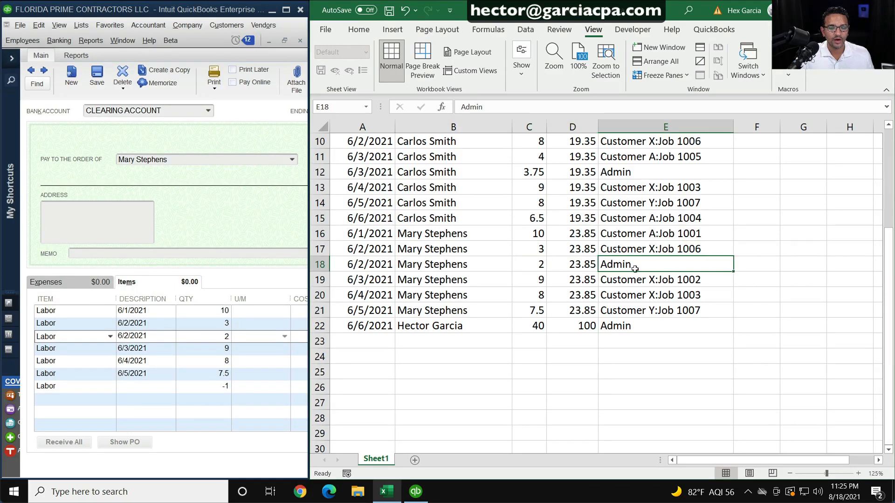
Step: Widen the check window to show all item columns and review the cost column and the check's amount
left_click_drag(308, 207, 763, 209)
left_click(592, 382)
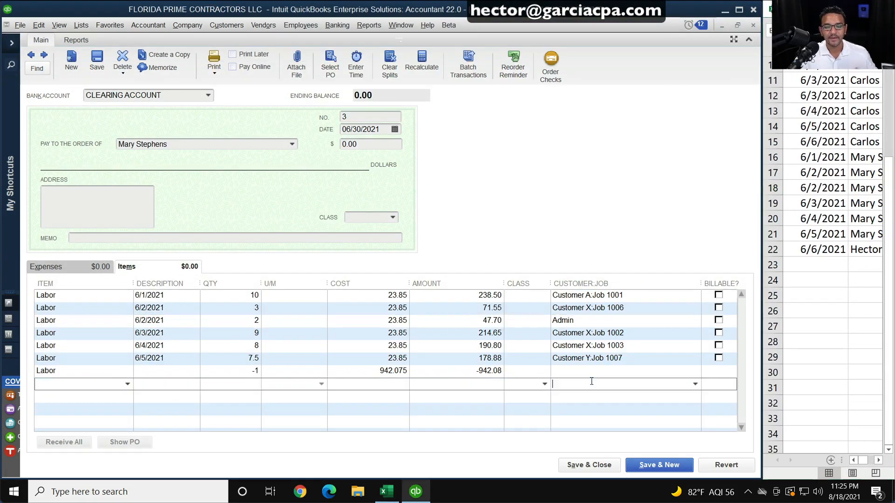
left_click(387, 285)
left_click(435, 238)
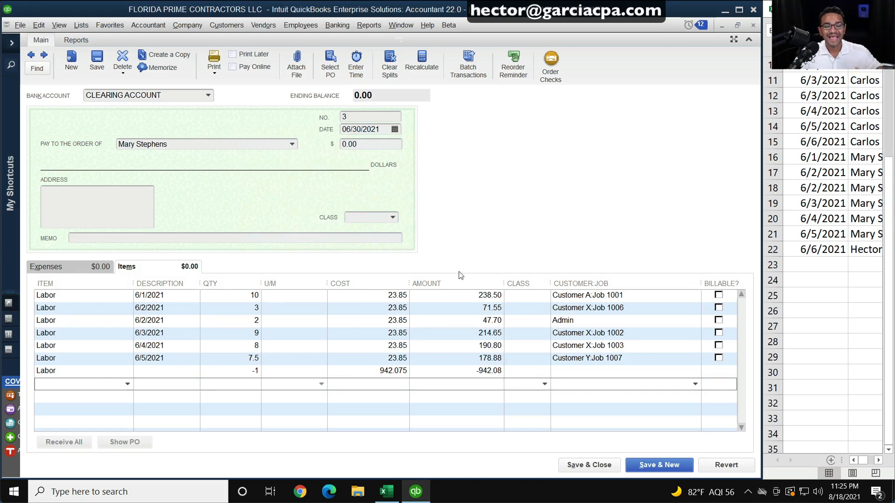
left_click(347, 144)
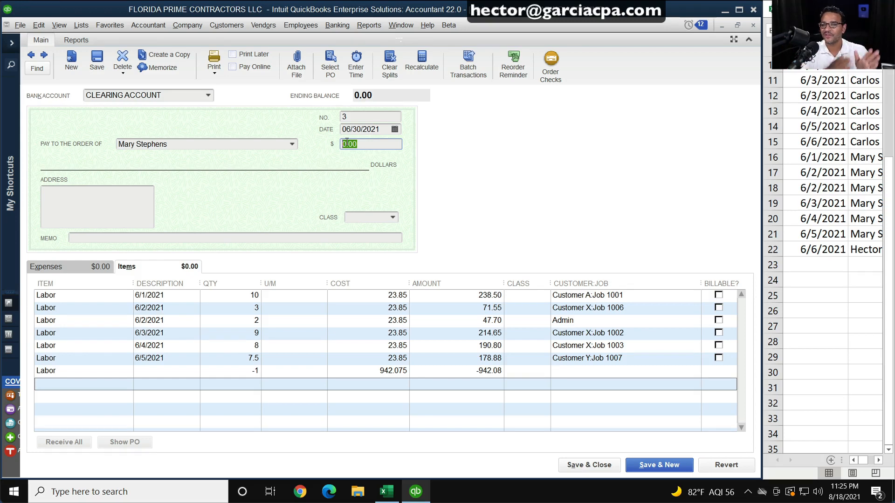
Step: Delete the negative Labor line below the 6/5/2021 entry from the check
left_click(85, 369)
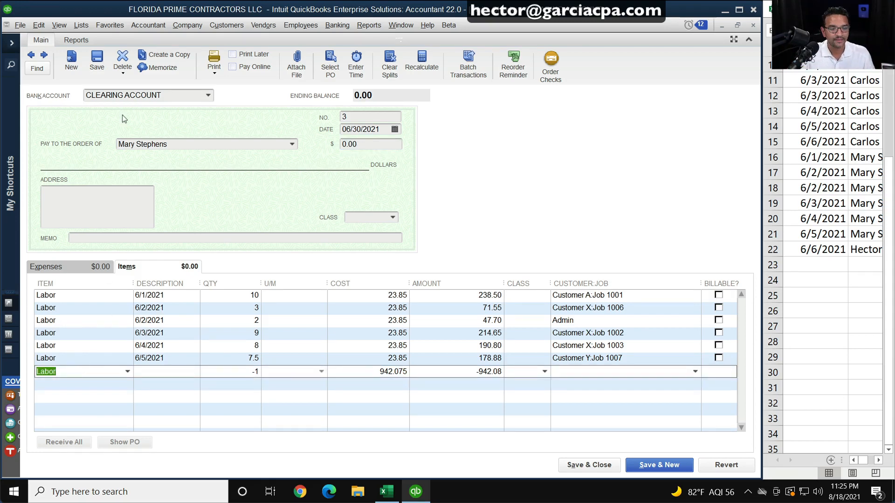
left_click(39, 25)
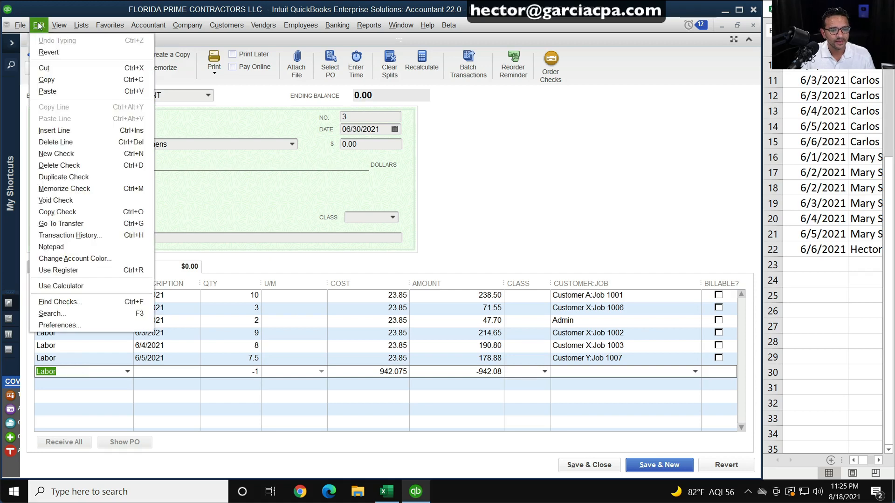
left_click(63, 145)
left_click(352, 383)
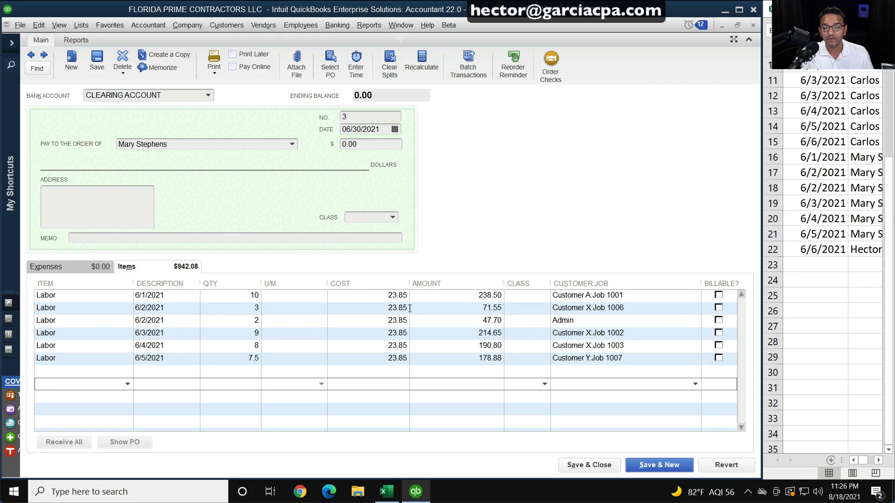
Step: Compare the items total with the check's amount
left_click(391, 360)
left_click(182, 267)
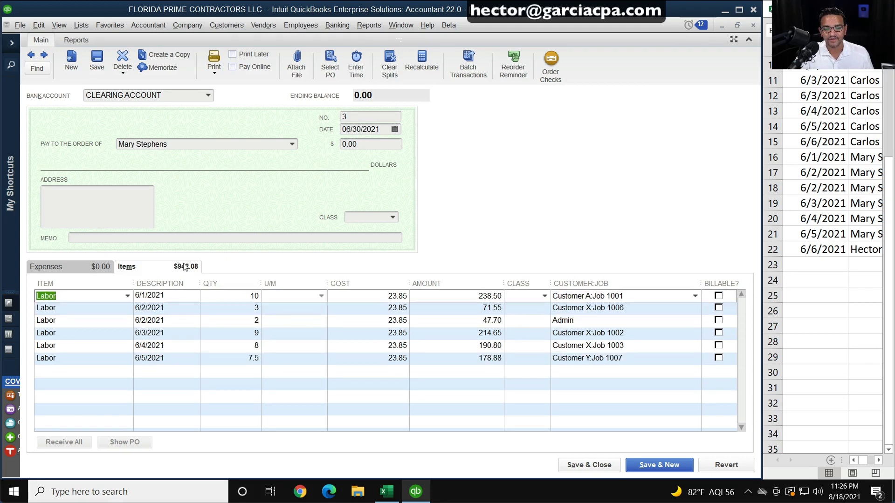
key("super+plus")
key("super+Escape")
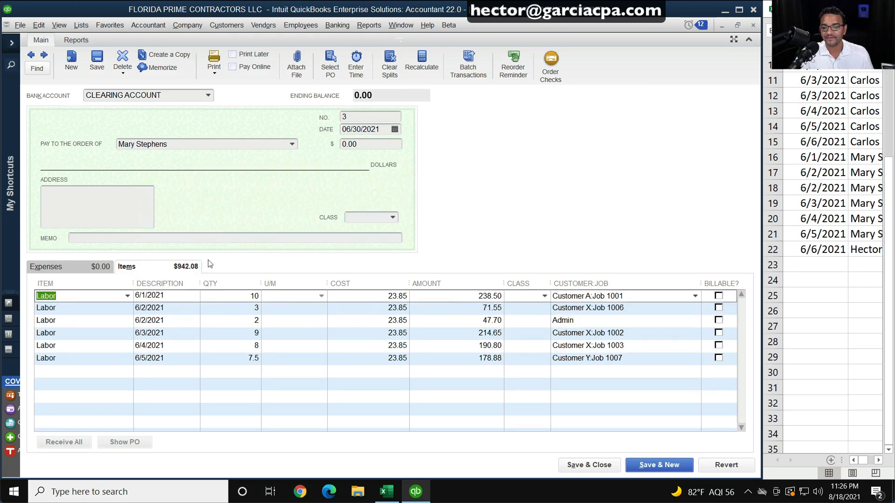
left_click(360, 145)
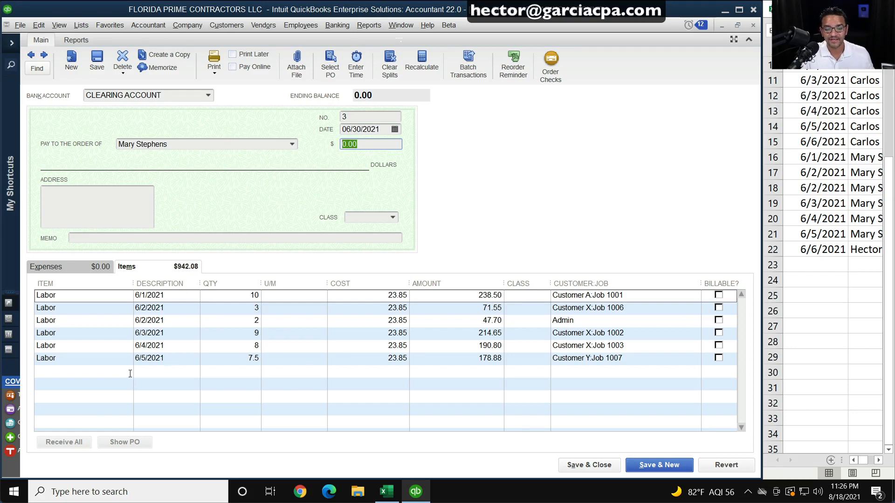
Step: Add a Labor line with an amount of -942.08 below the dated entries, without updating the item's cost
left_click(83, 372)
type("Labor")
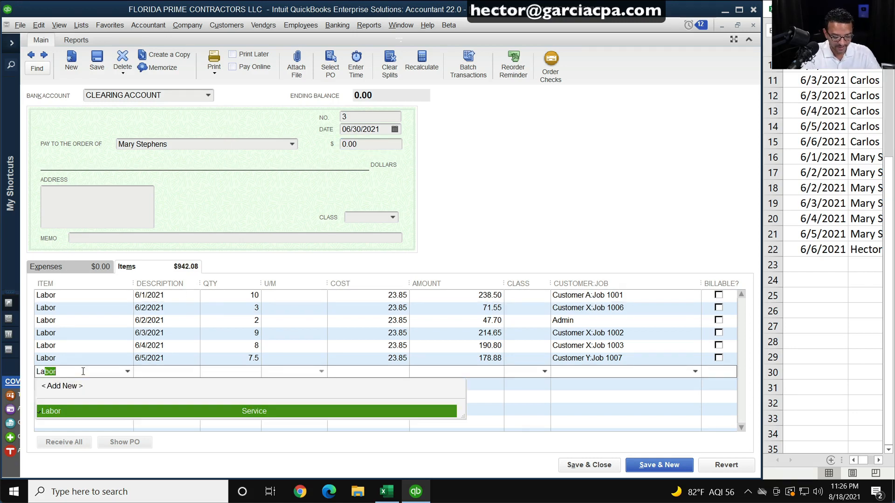
key("Tab")
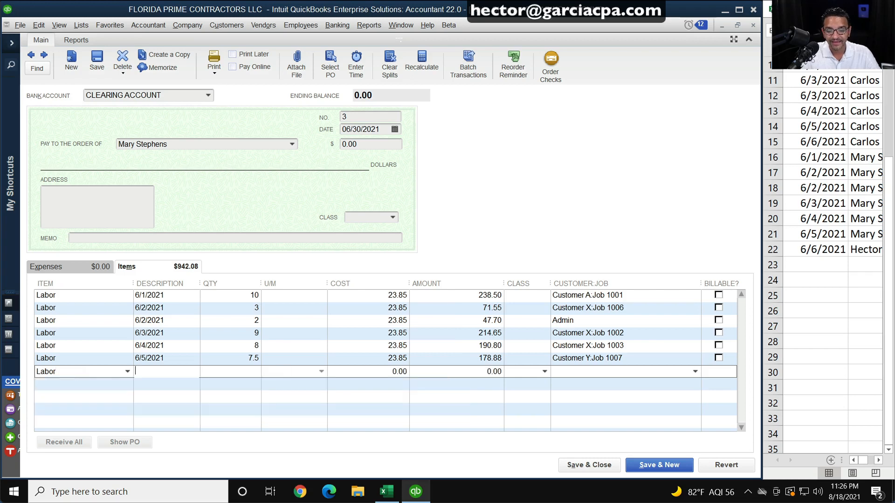
left_click(473, 372)
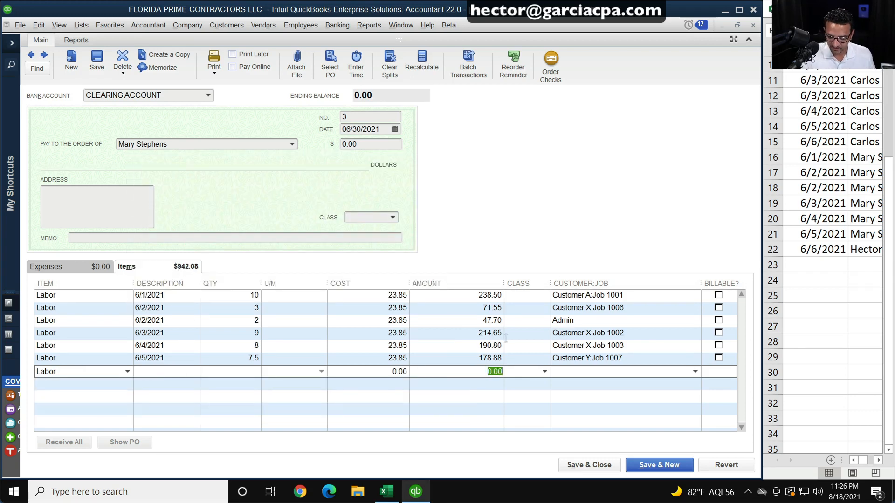
type("-942.08")
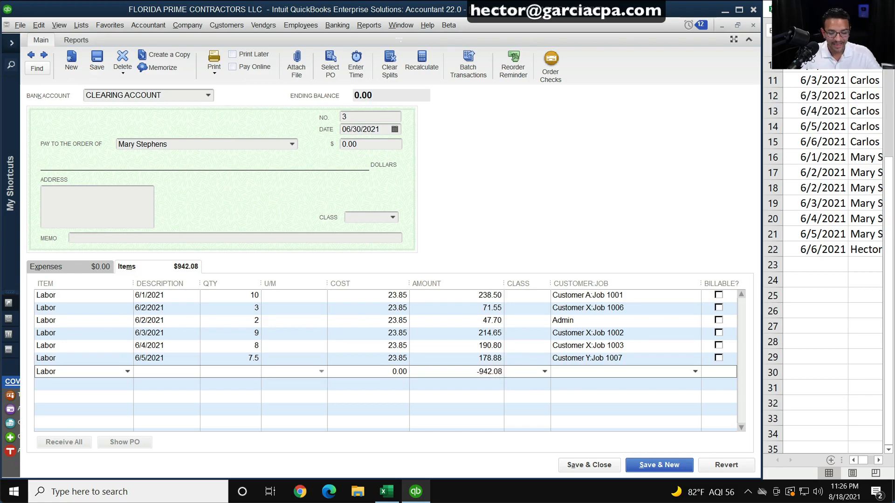
key("Tab")
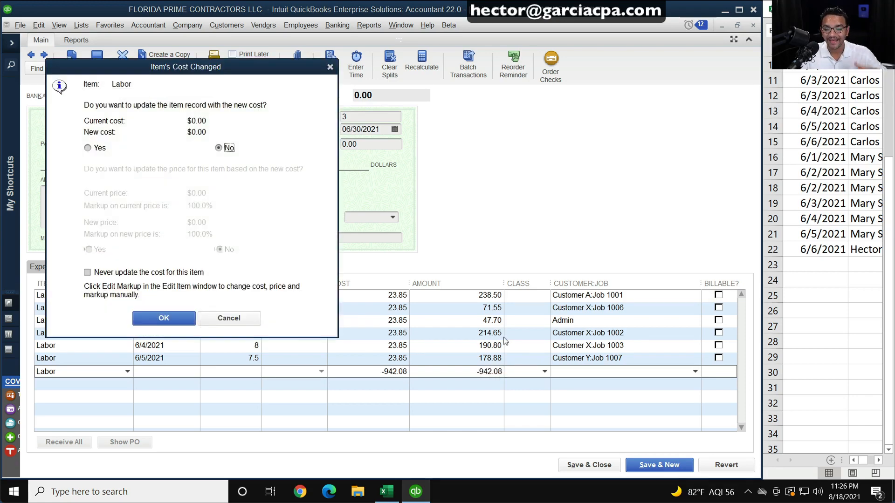
left_click(243, 320)
left_click(243, 320)
Step: Review the offsetting Labor line's amount, quantity and customer job, and save the check
left_click(490, 371)
left_click(592, 373)
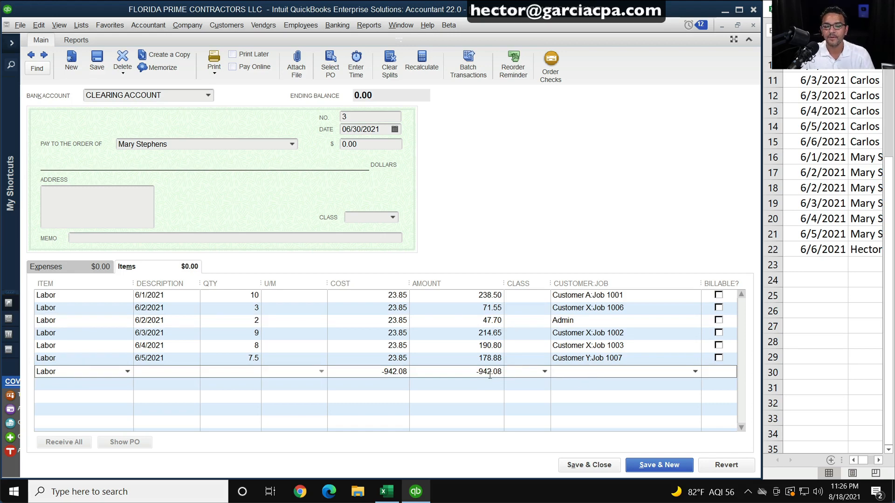
left_click(233, 370)
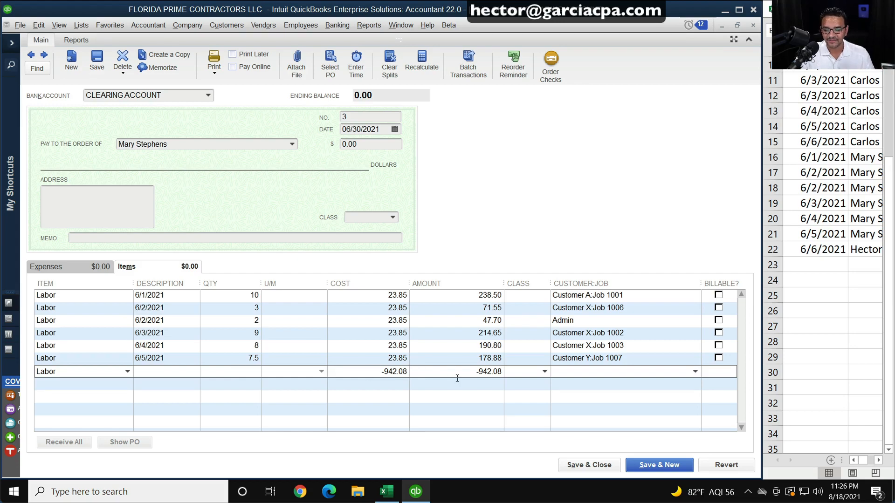
left_click(535, 382)
left_click_drag(477, 372, 484, 371)
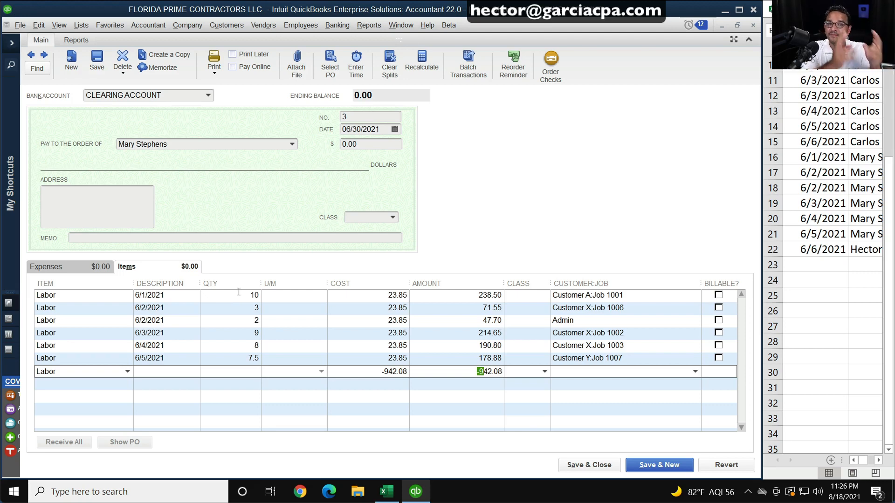
left_click(97, 60)
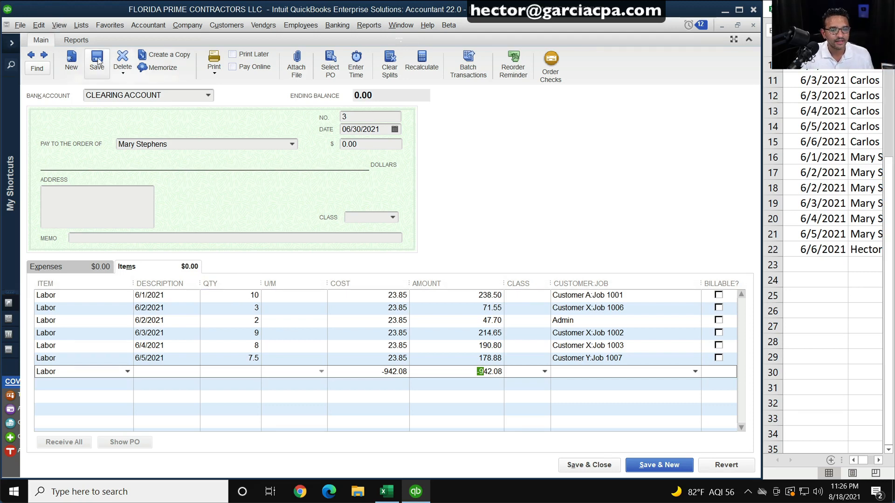
left_click(397, 160)
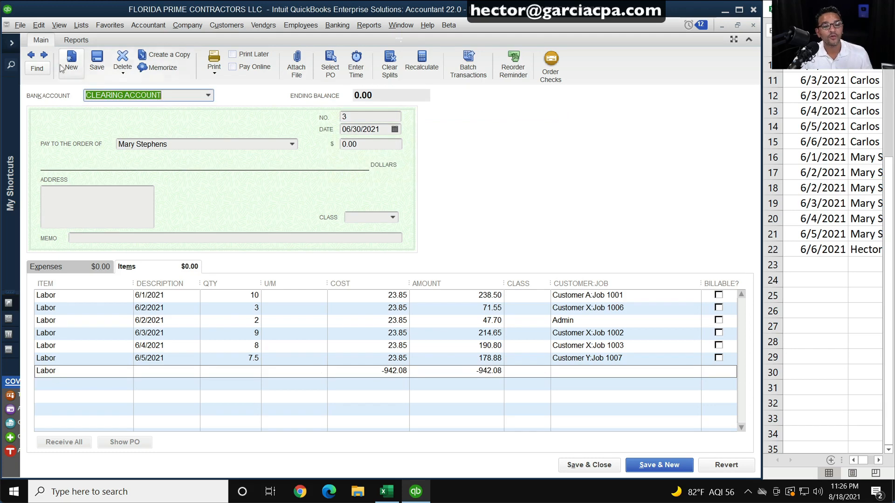
Step: Go back to check number 1 and compare its Labor lines with the employee's timesheet entries in rows 2 to 8
left_click(31, 55)
left_click(169, 142)
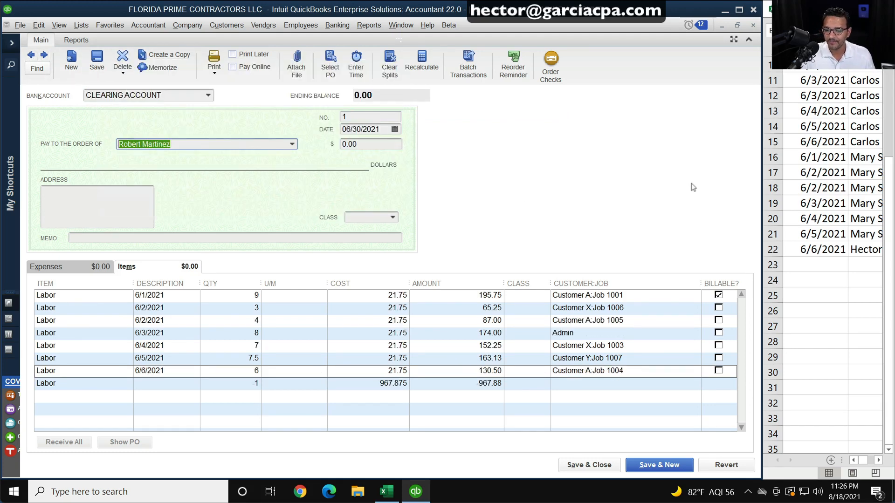
left_click_drag(755, 174, 306, 174)
scroll(524, 239, "up", 3)
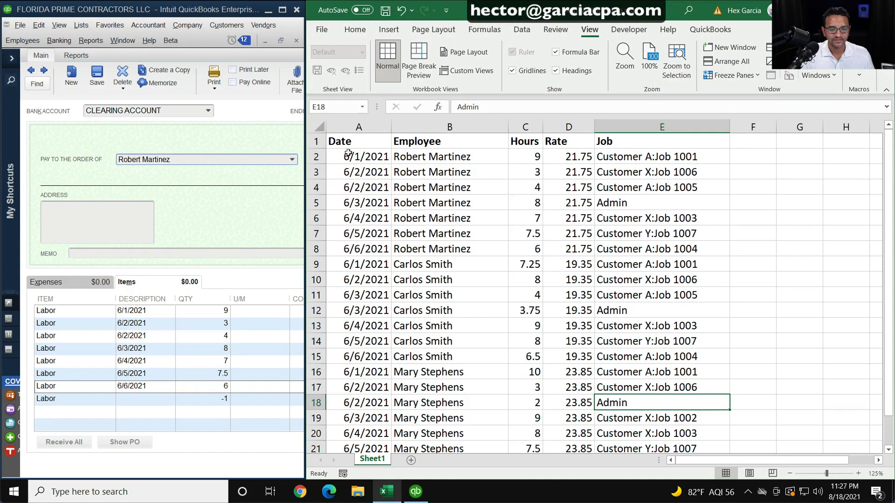
left_click_drag(351, 155, 647, 252)
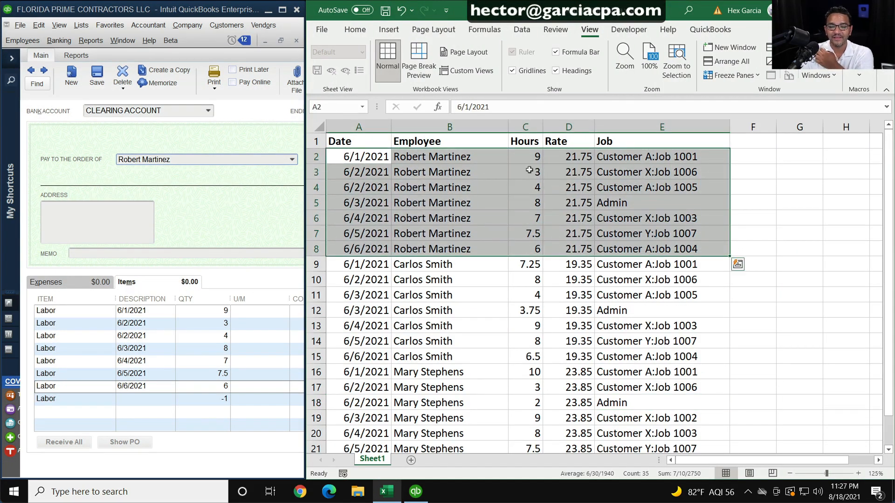
left_click(451, 163)
left_click(233, 323)
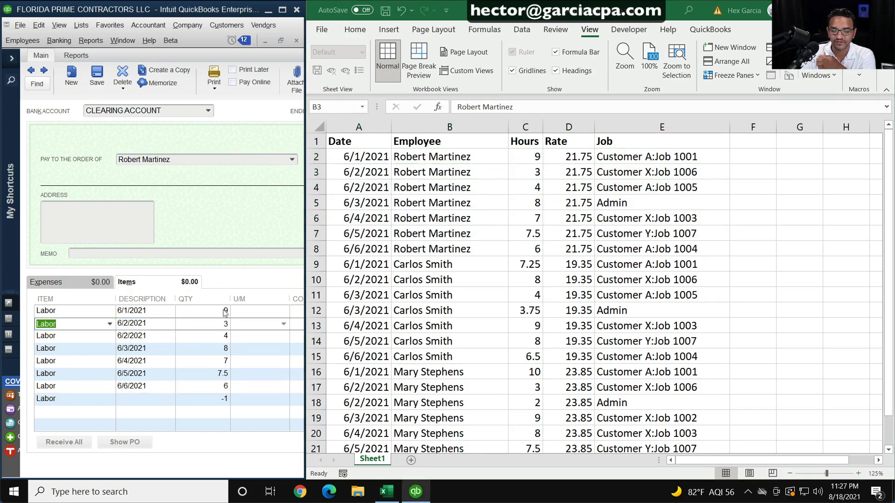
left_click(301, 253)
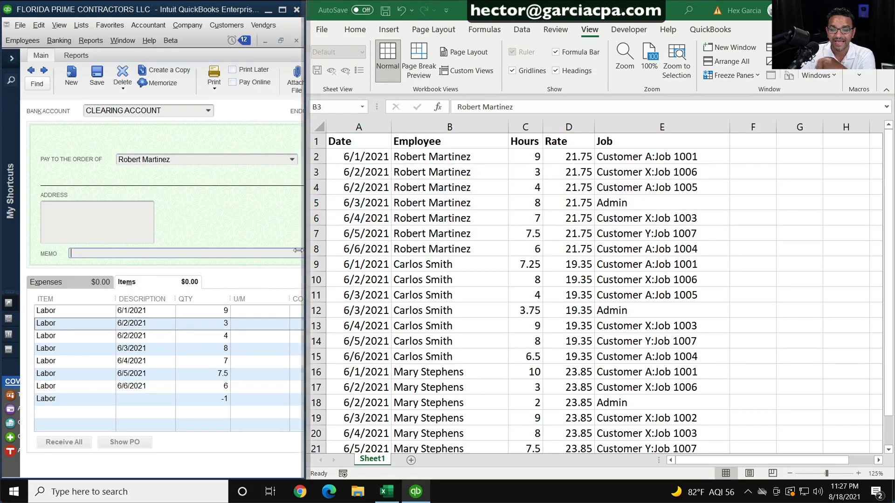
left_click_drag(306, 243, 651, 241)
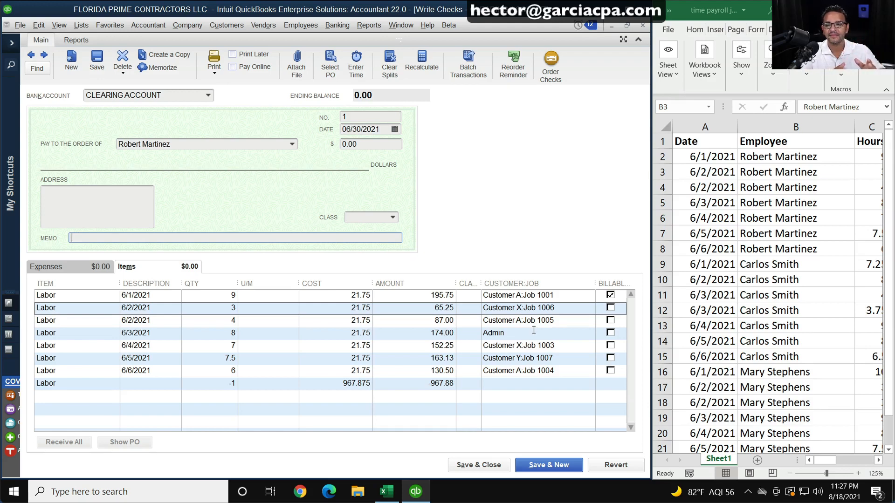
left_click(698, 154)
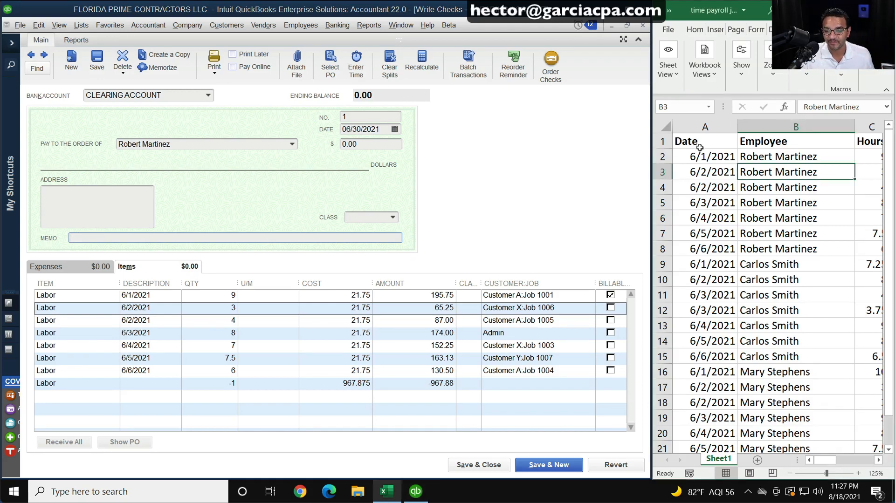
Step: Compare the timesheet's employee, hours, rate and job columns with the Labor lines on check number 1
left_click_drag(698, 154, 786, 387)
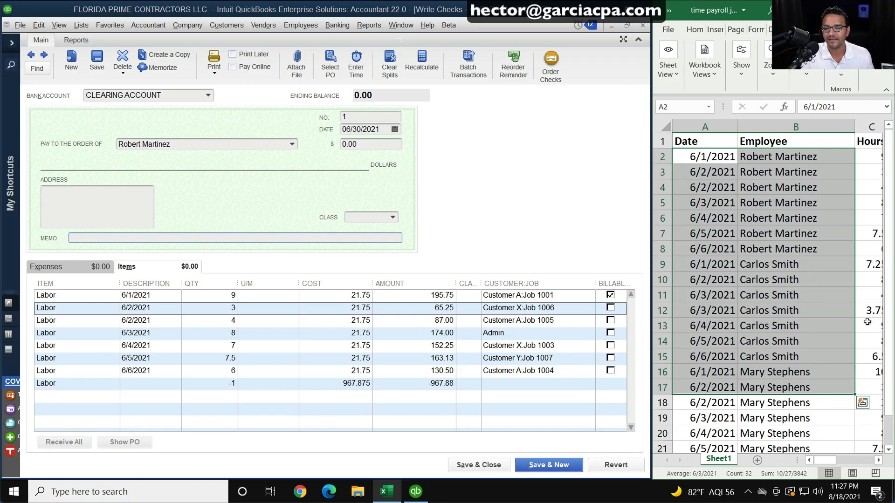
left_click_drag(652, 198, 410, 199)
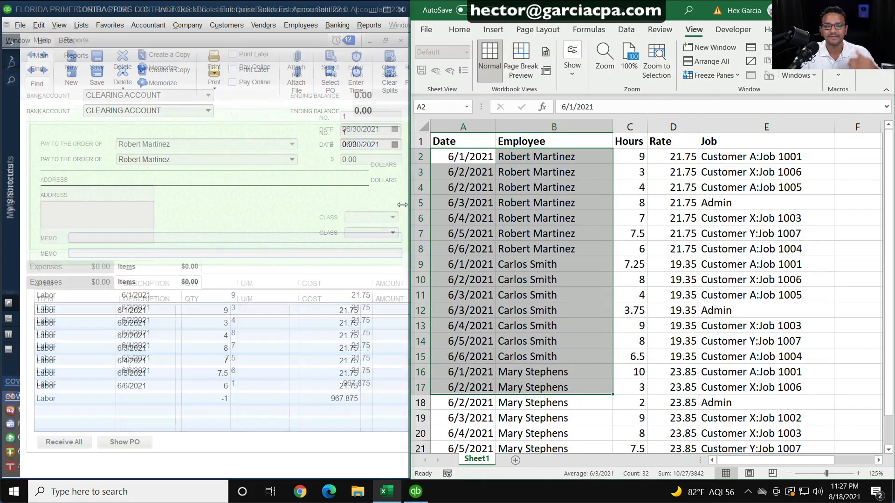
left_click(614, 289)
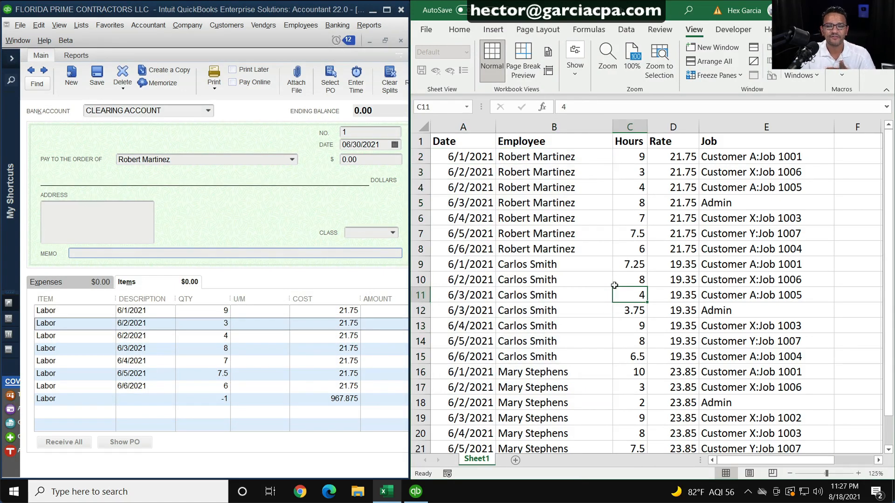
left_click(602, 245)
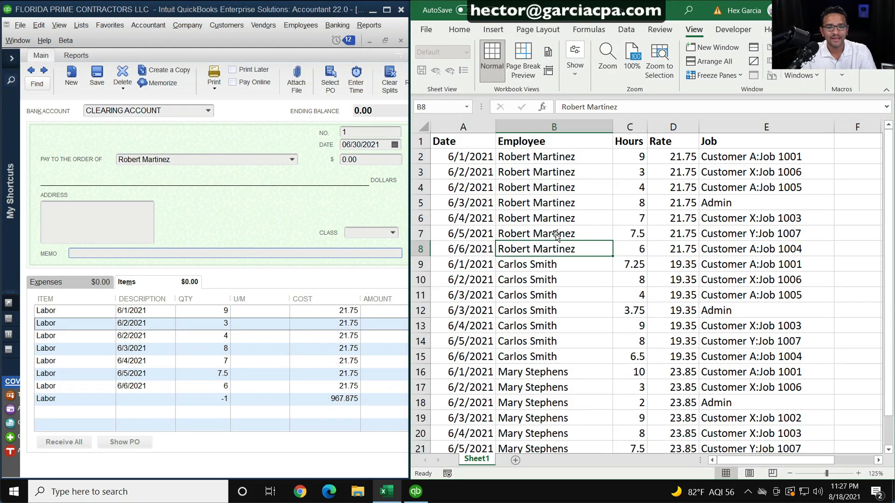
left_click(295, 221)
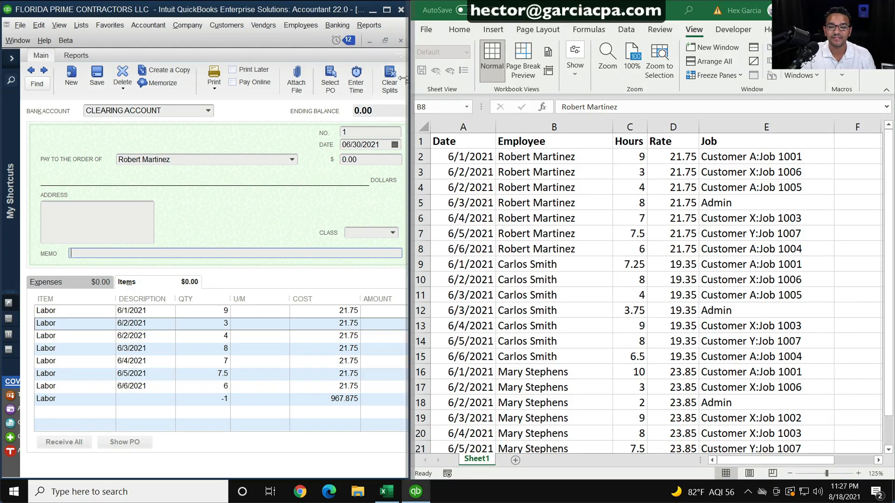
left_click_drag(404, 79, 678, 78)
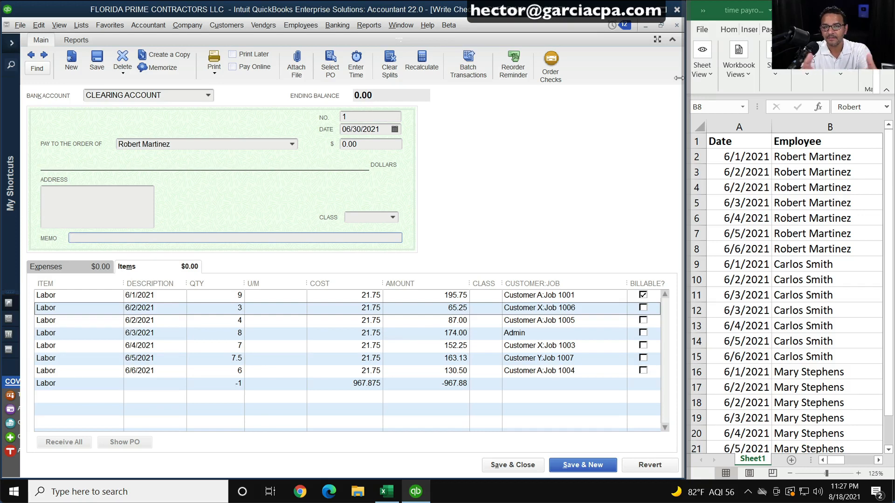
Step: Browse the saved clearing account checks from number 1 through number 4 and review each employee's Labor lines
left_click(44, 56)
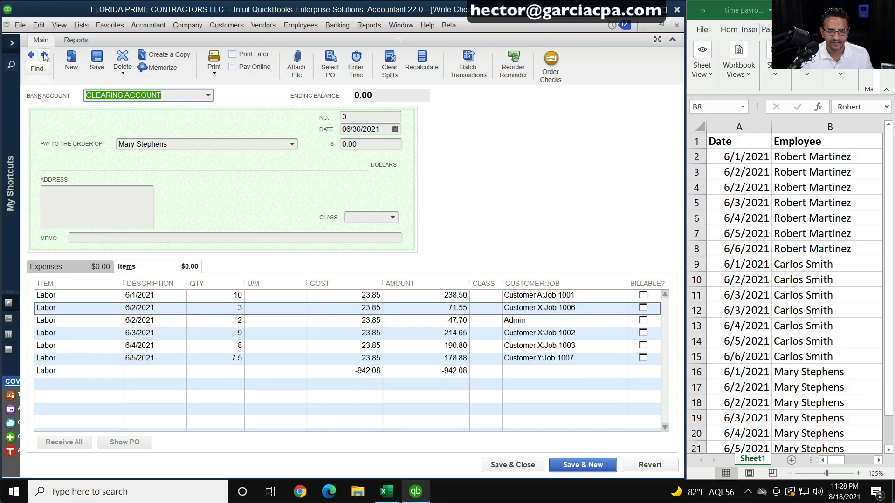
left_click(45, 56)
left_click(30, 55)
left_click(31, 55)
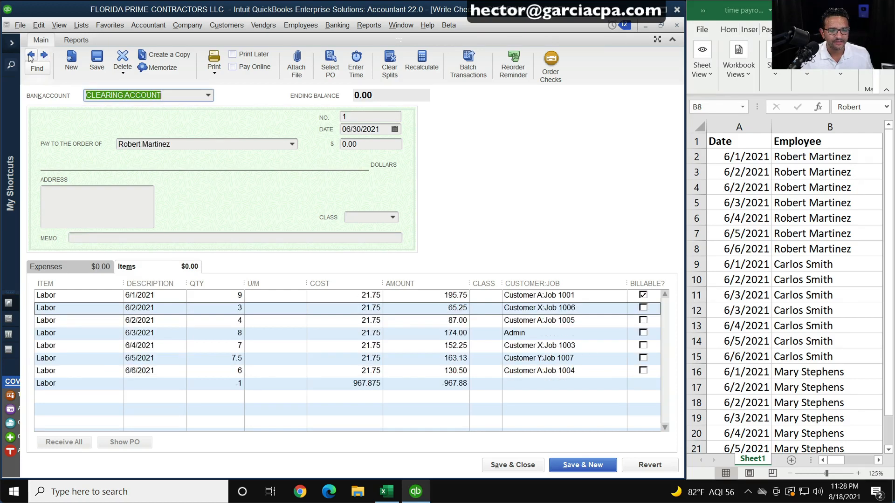
left_click(45, 56)
left_click(45, 56)
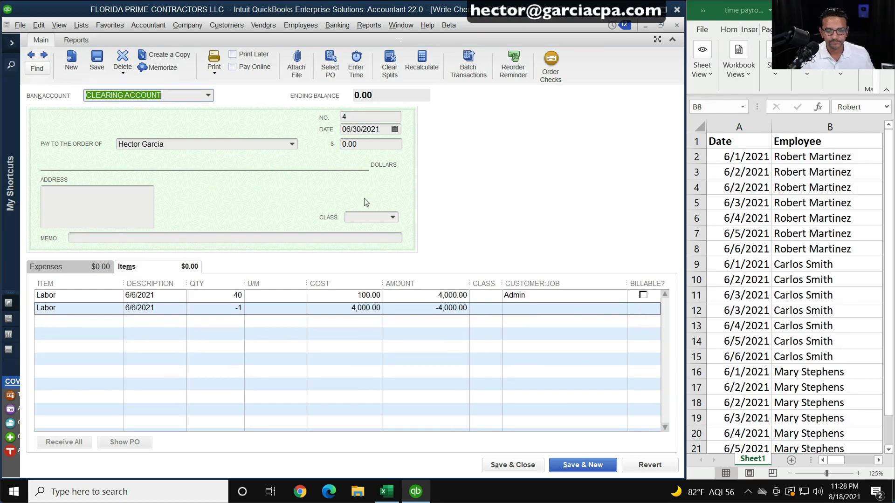
Step: Check the hours, rate and job in timesheet row 22 against the Labor lines on check number 4
left_click(775, 251)
scroll(775, 251, "down", 1)
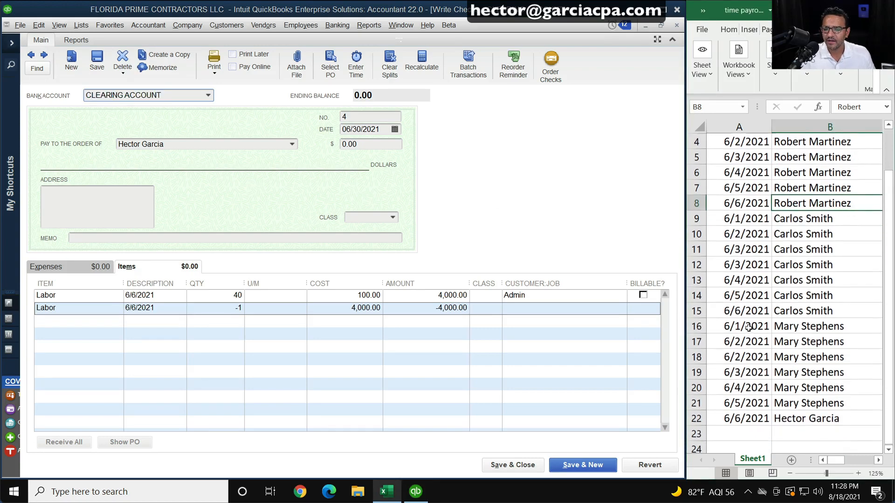
left_click_drag(687, 102, 362, 108)
scroll(667, 370, "down", 2)
left_click(581, 325)
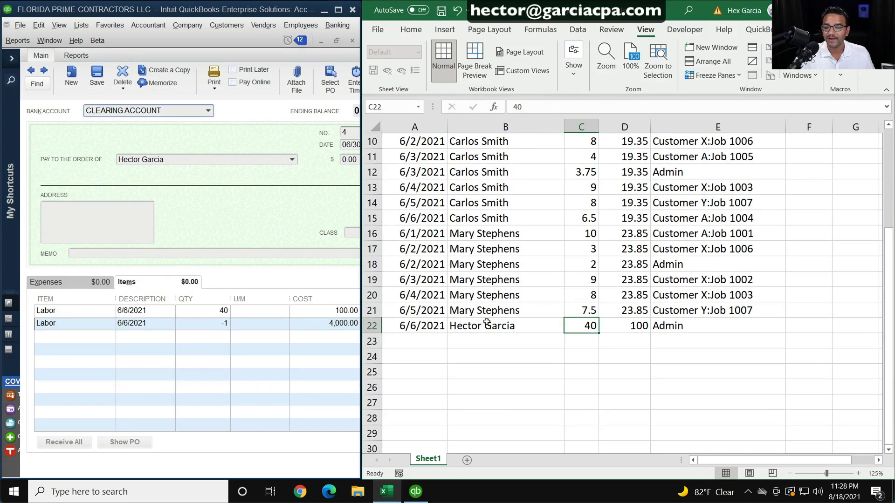
left_click(445, 325)
left_click_drag(452, 321, 788, 326)
left_click(580, 325)
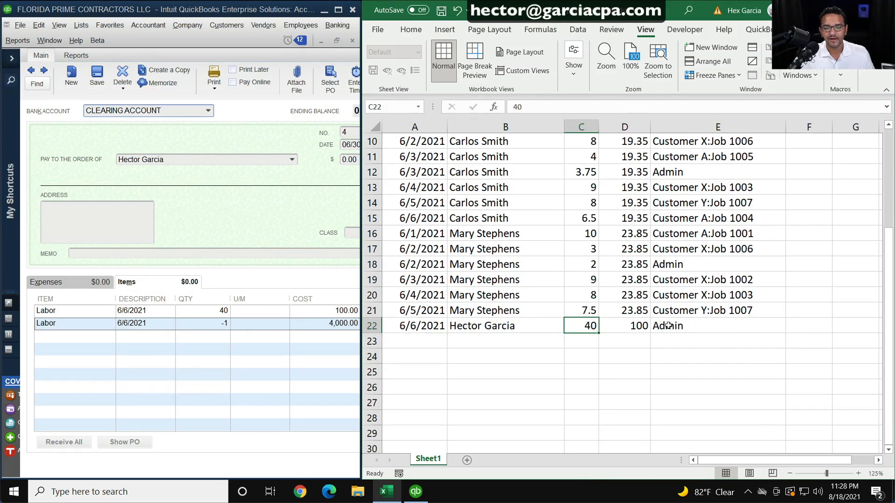
left_click(628, 325)
Step: Maximize the QuickBooks window, then save and close check number 4
left_click(235, 269)
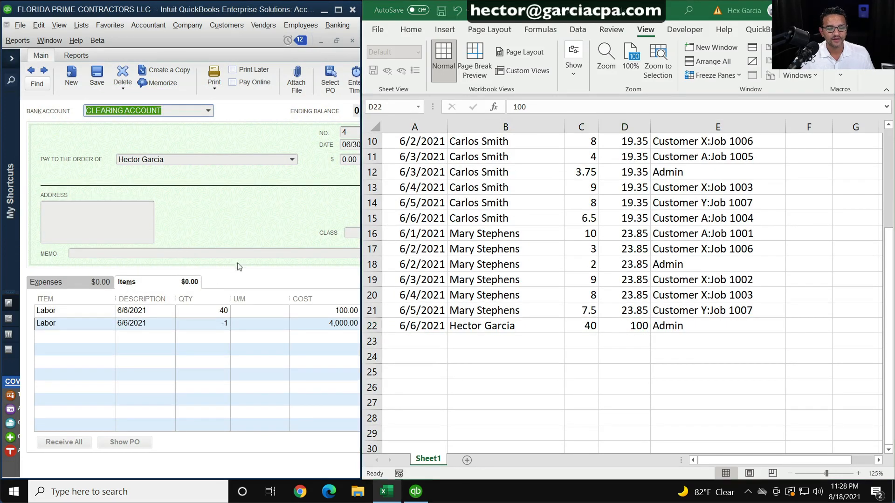
left_click(260, 338)
left_click(338, 9)
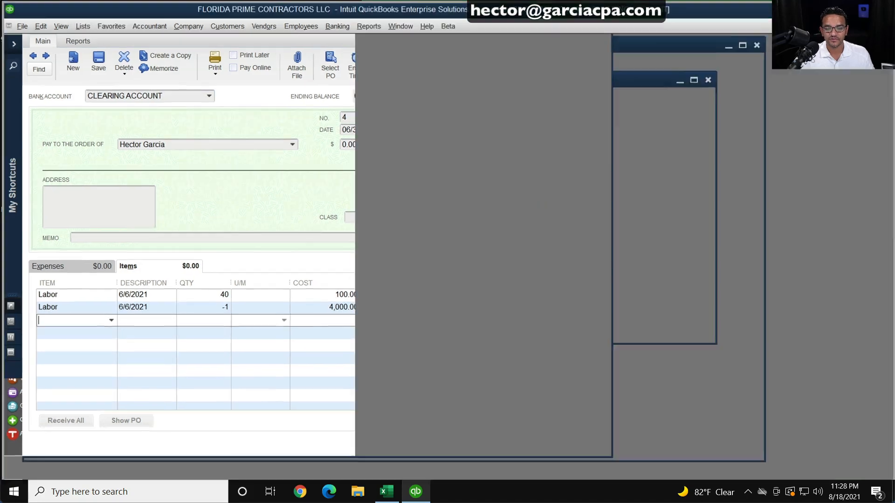
key("Down")
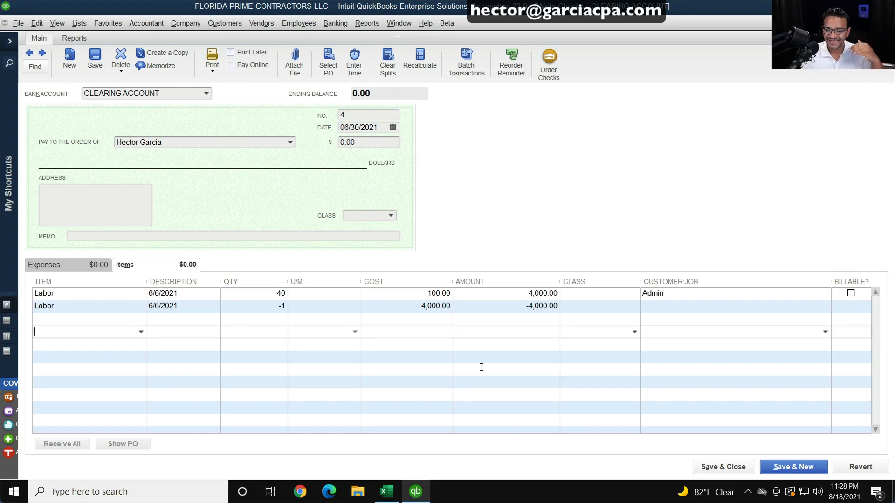
left_click(724, 468)
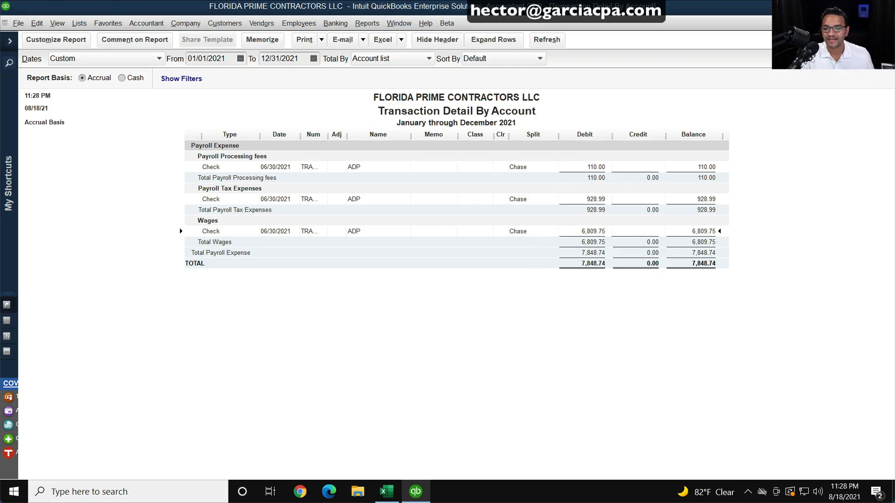
Step: Refresh the Profit & Loss report and open its Direct Labor transaction detail with all rows expanded
key("Escape")
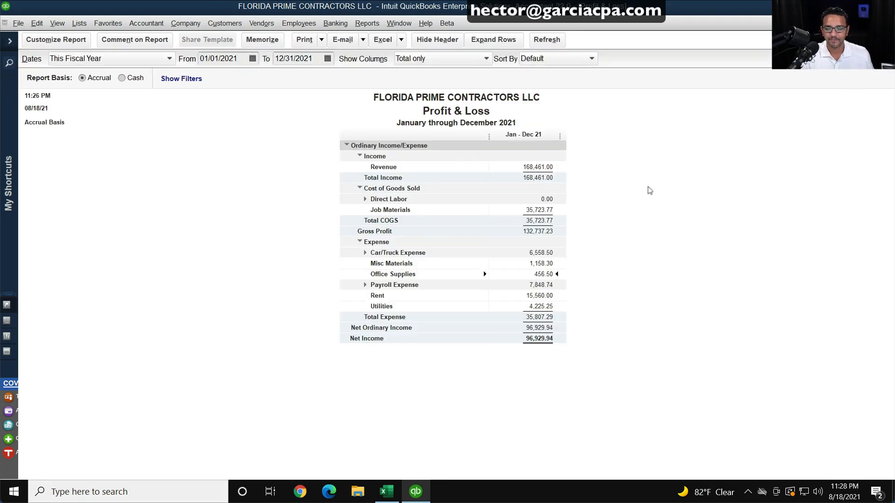
left_click(550, 41)
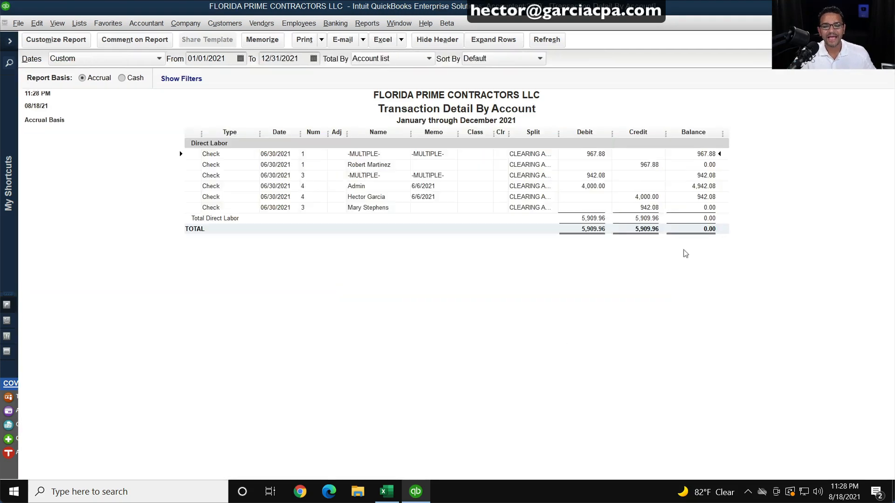
left_click(492, 39)
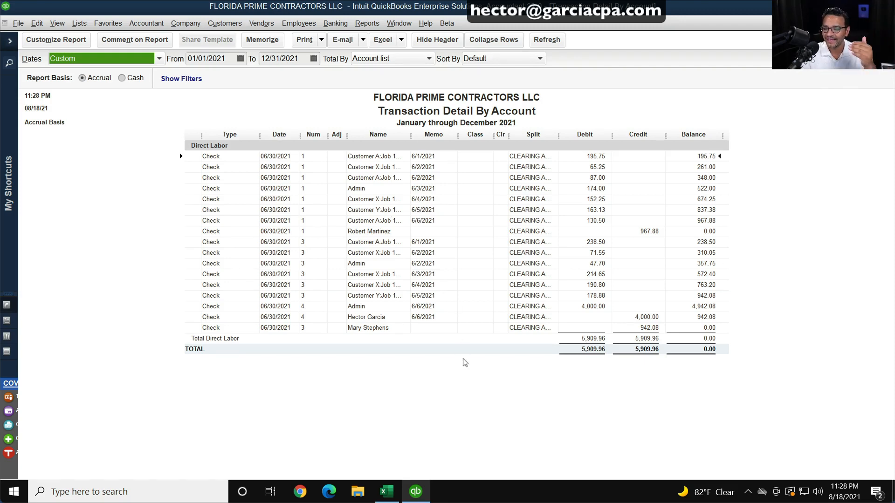
Step: Total the Direct Labor detail by Vendor and review each employee's job allocations and offsetting entry
left_click(374, 57)
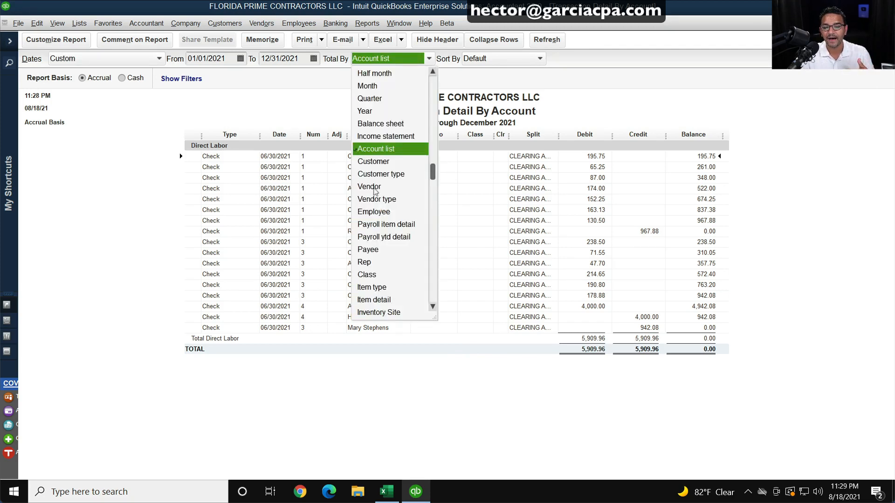
left_click(369, 187)
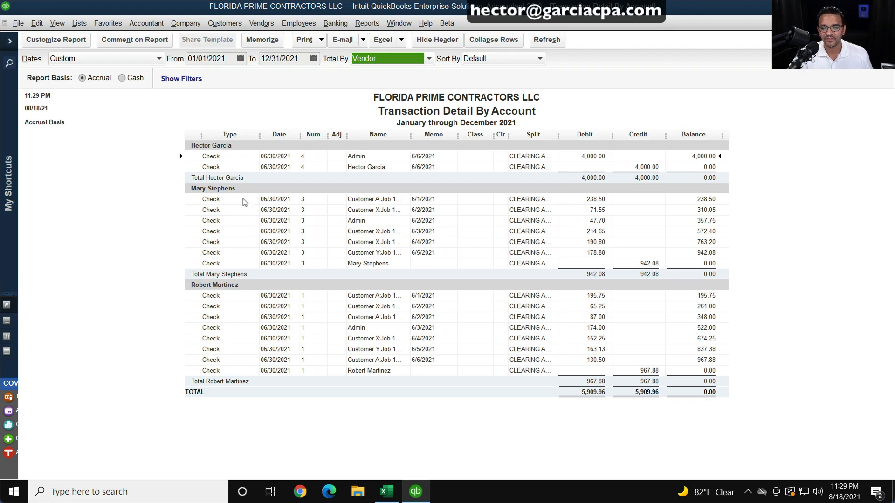
left_click(365, 192)
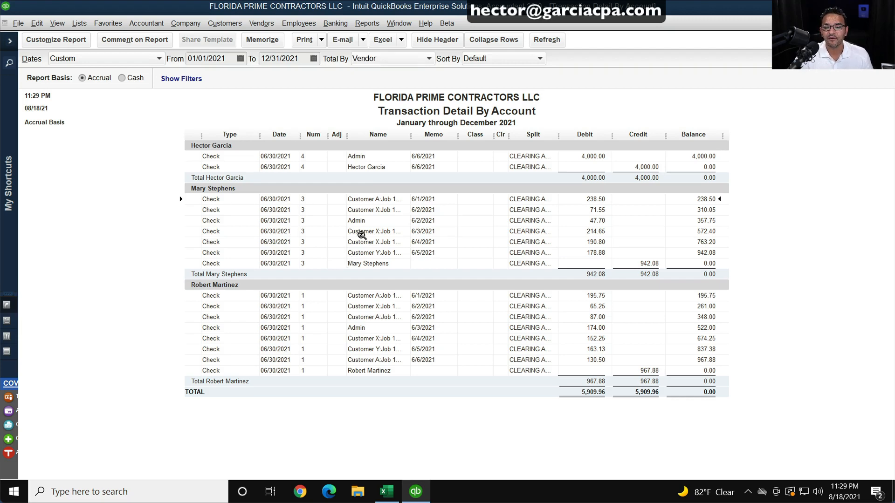
left_click(364, 303)
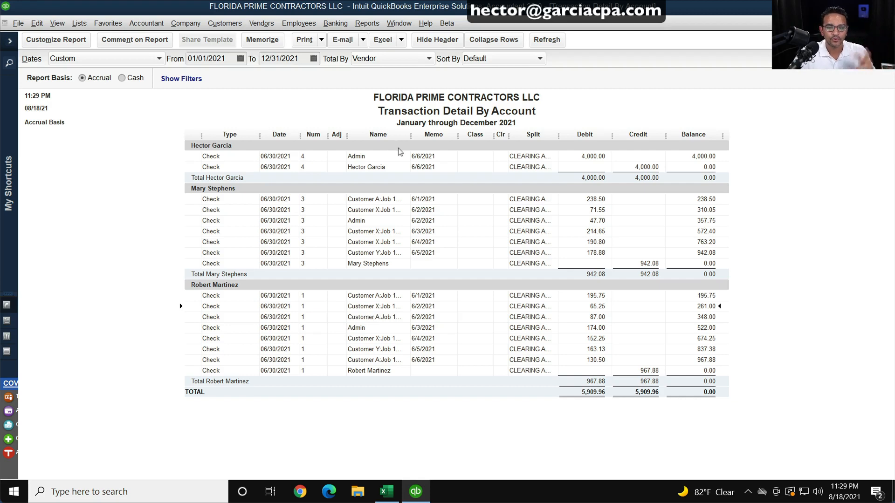
Step: Total the Direct Labor detail by Customer and add a Source Name column, widened slightly
left_click(374, 61)
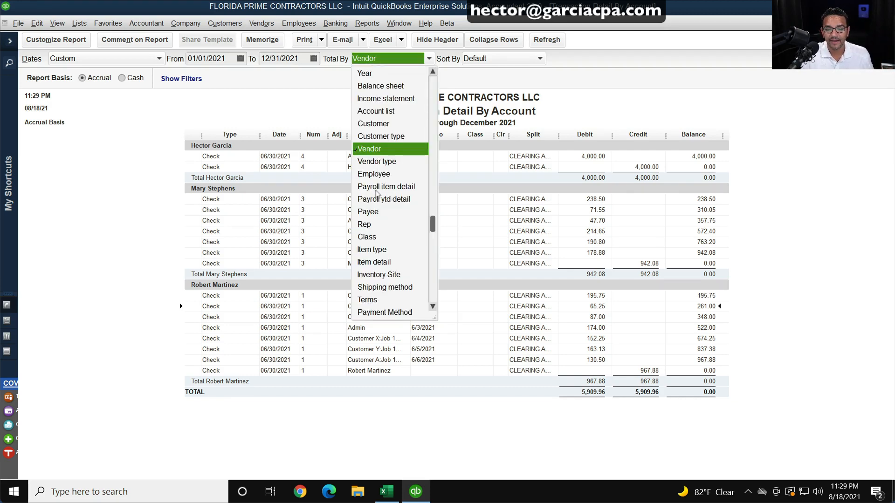
left_click(379, 124)
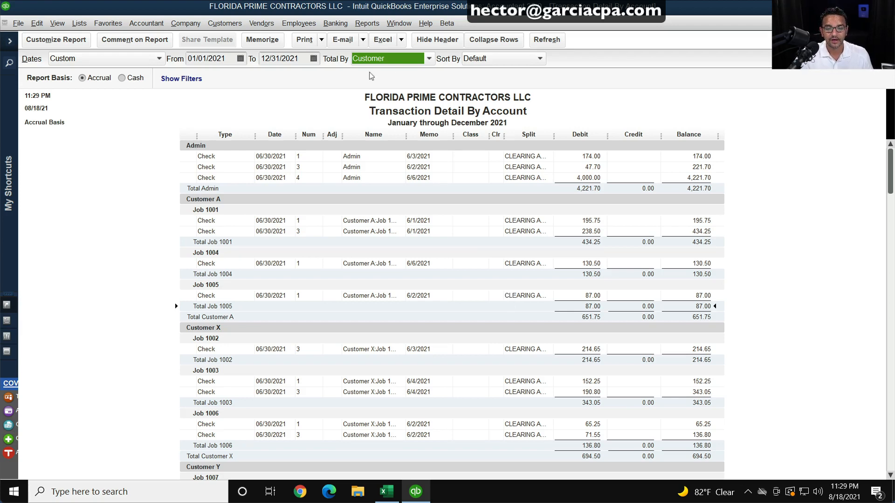
left_click(56, 41)
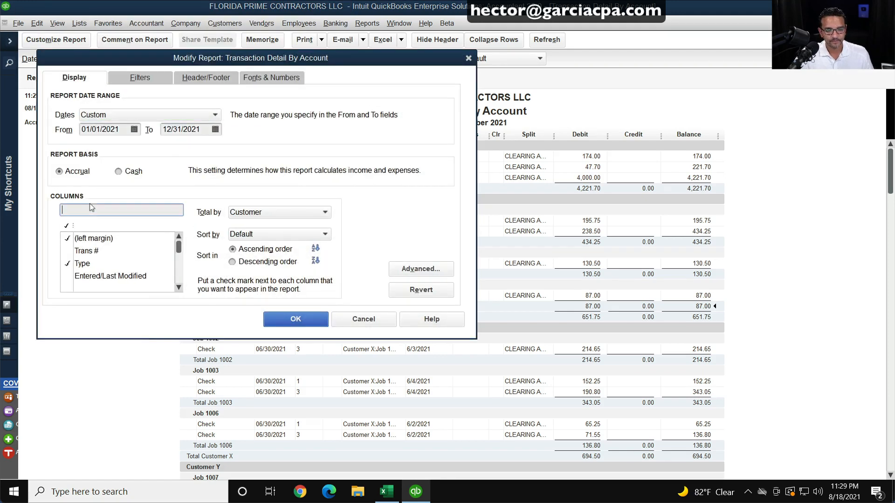
type("sour")
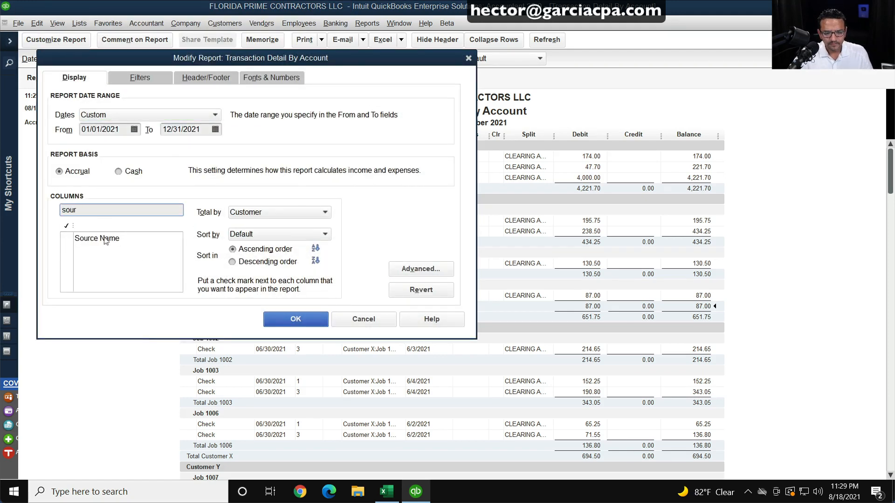
left_click(91, 240)
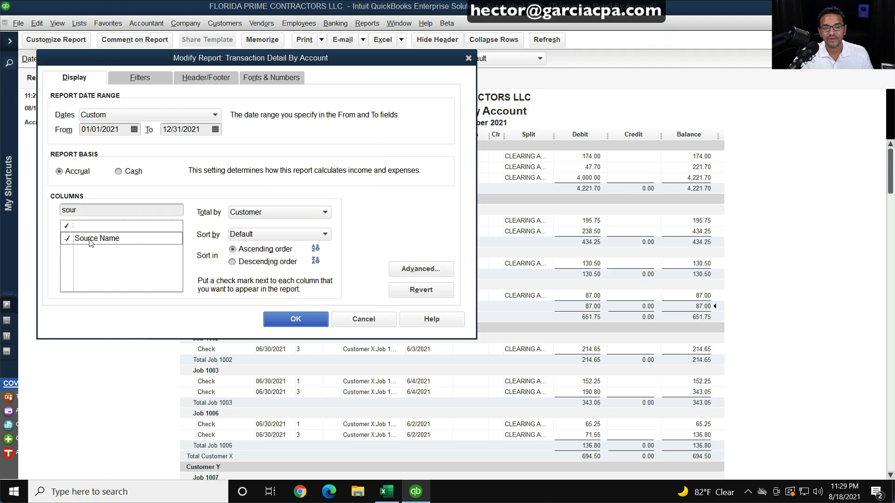
left_click(296, 319)
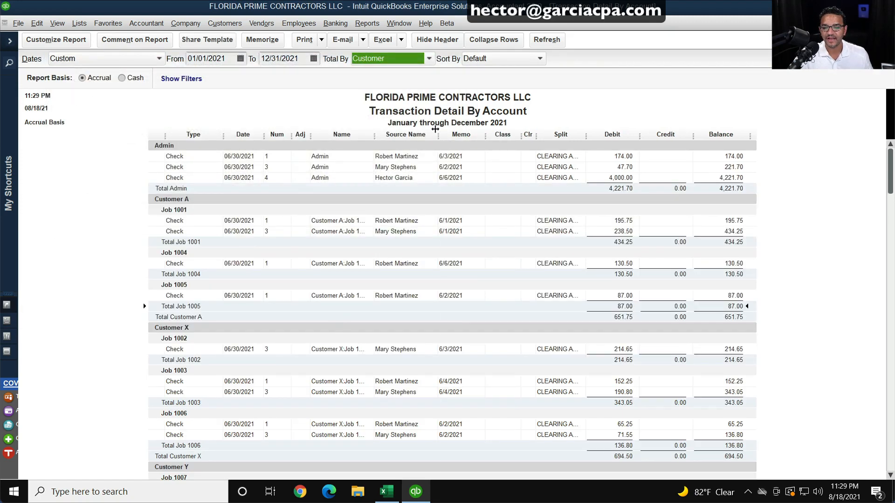
left_click_drag(437, 133, 461, 133)
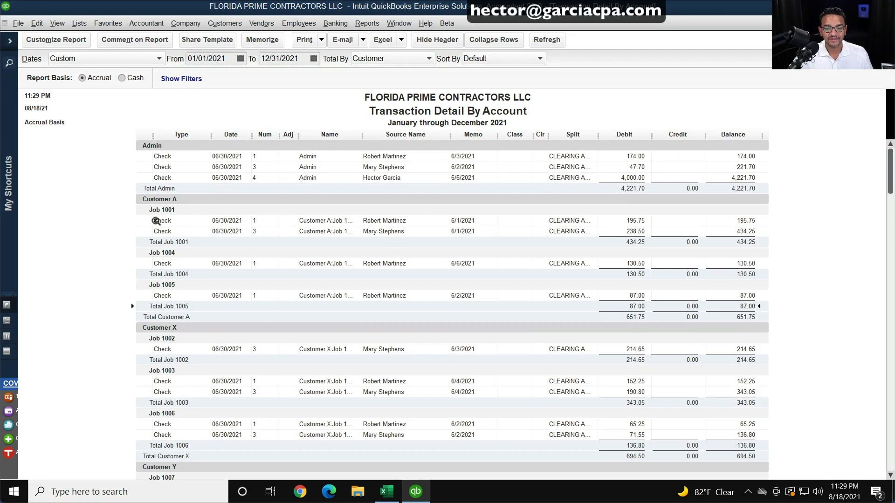
Step: Magnify the Customer A Job 1001 section and examine its job name, employee source names and debit amounts
key("super+plus")
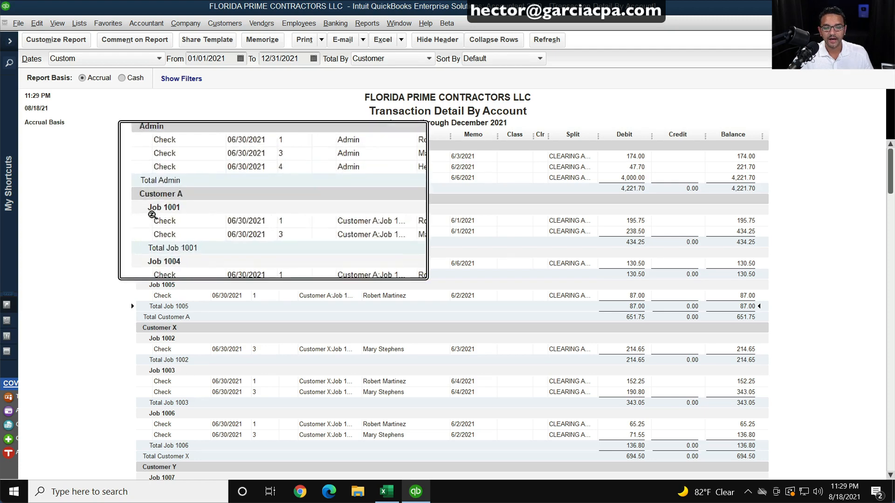
key("super+Escape")
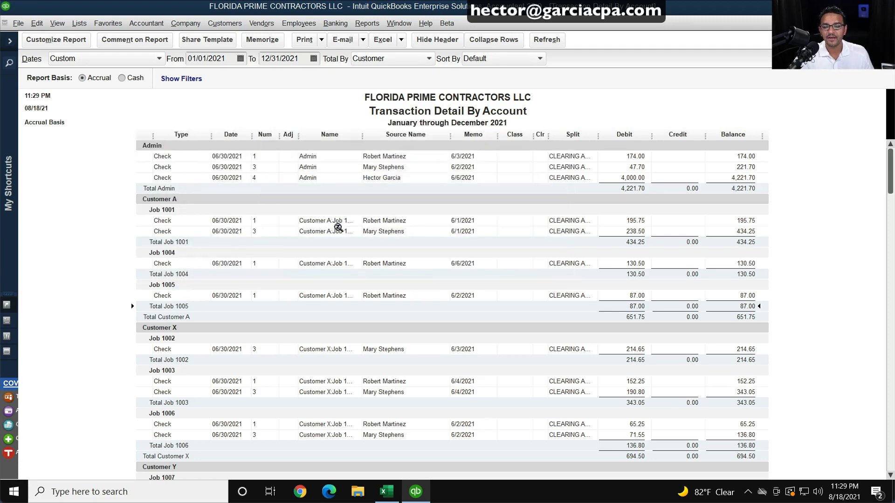
key("super+plus")
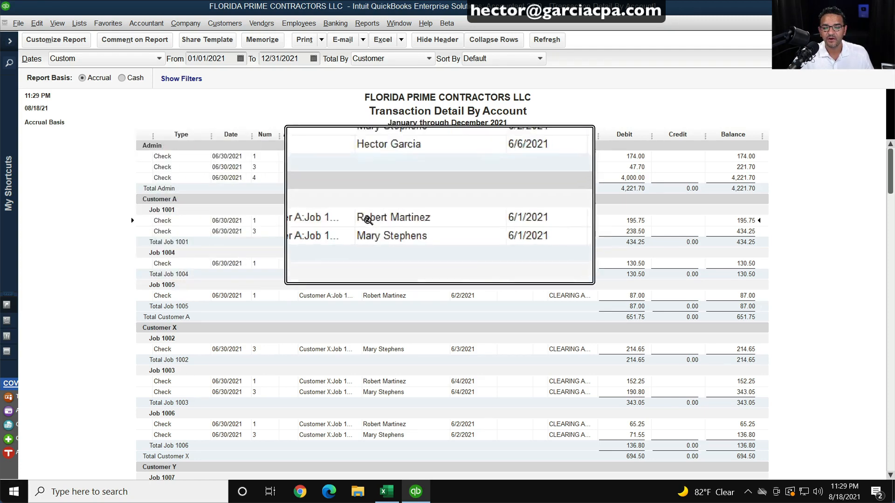
key("super+Escape")
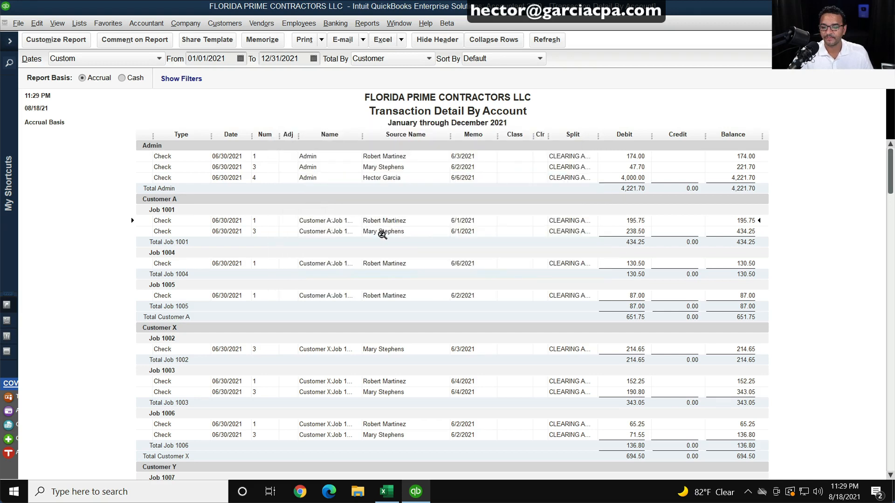
key("super+plus")
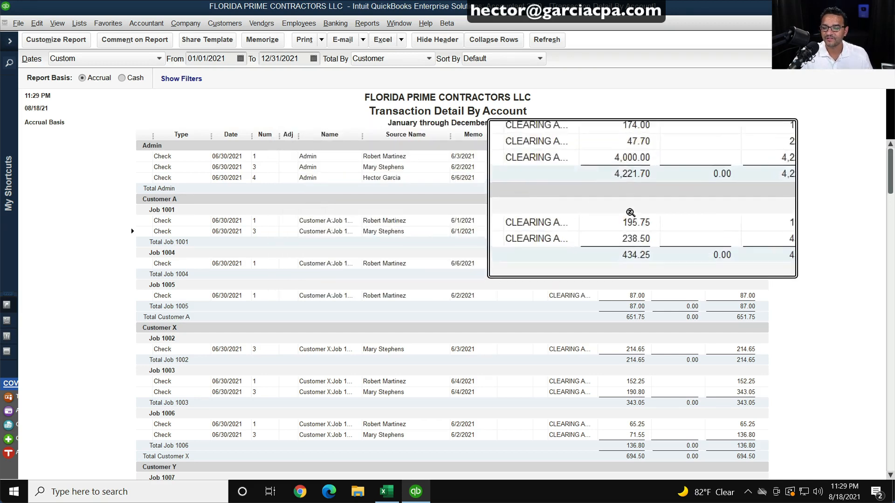
Step: Add the Qty and Sales Price columns to the Direct Labor transaction detail report
key("super+Escape")
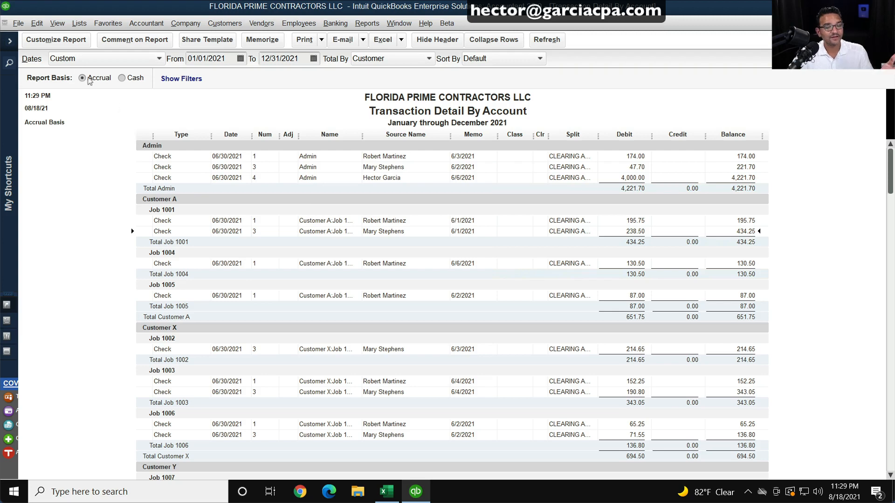
left_click(54, 40)
left_click(93, 207)
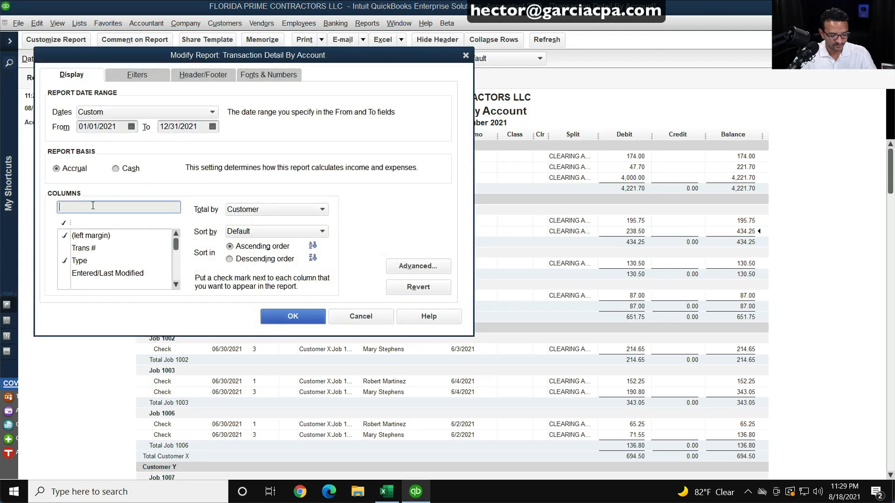
type("qt")
left_click(82, 236)
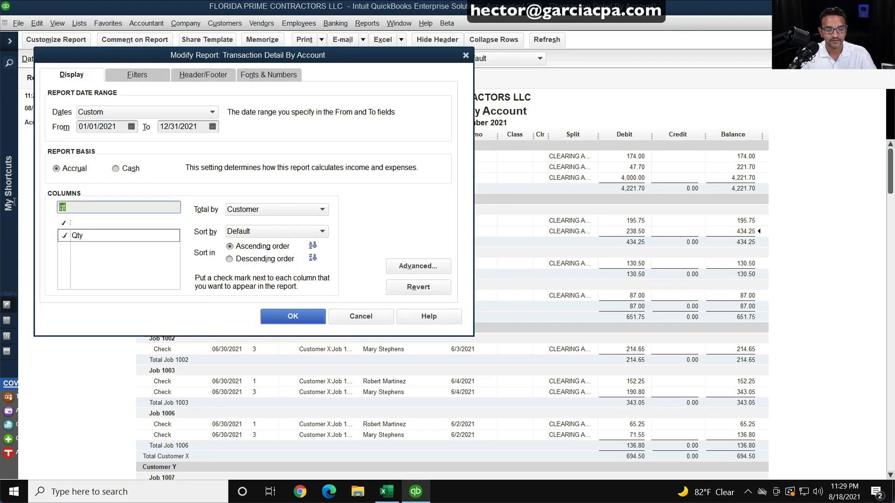
key("BackSpace")
type("rat")
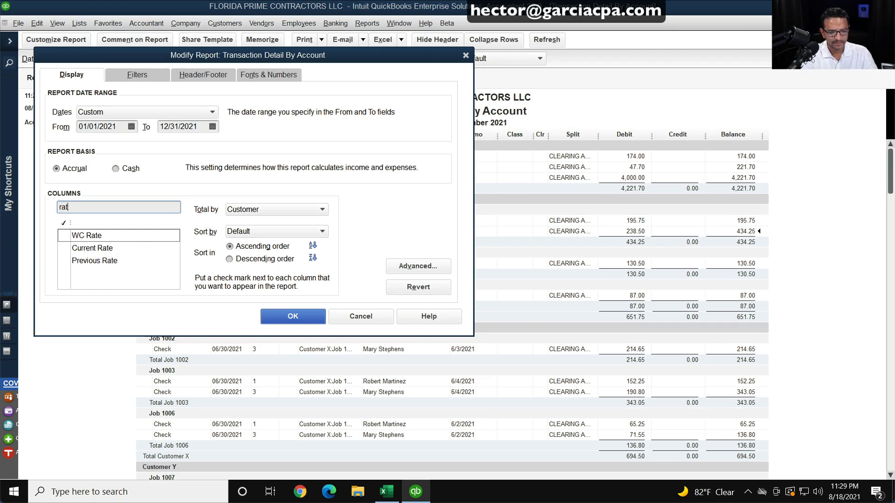
key("BackSpace")
key("BackSpace")
key("BackSpace")
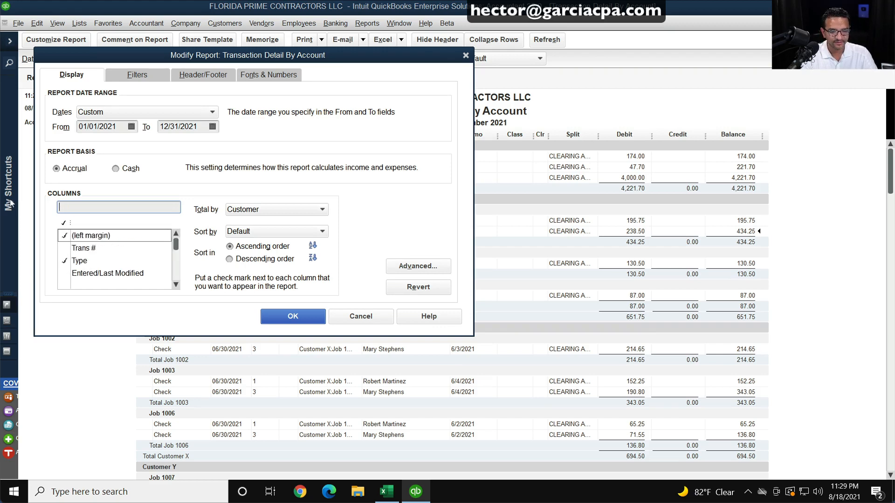
type("pri")
left_click(89, 248)
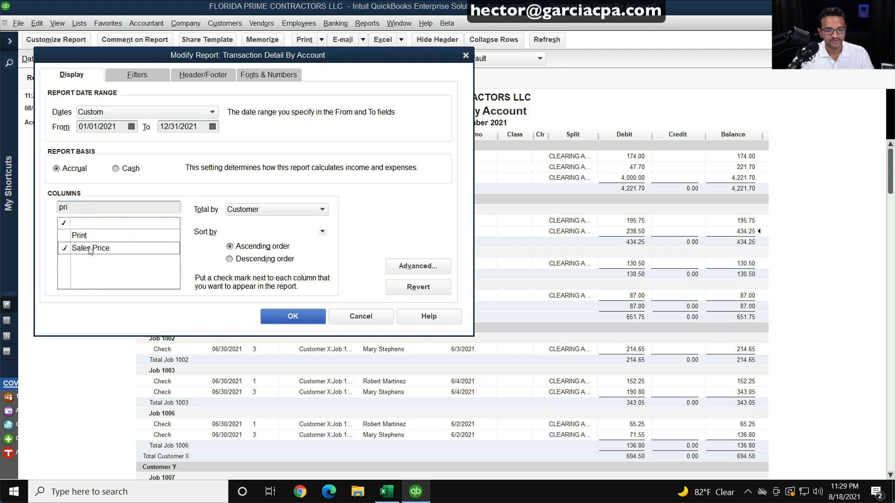
left_click(292, 317)
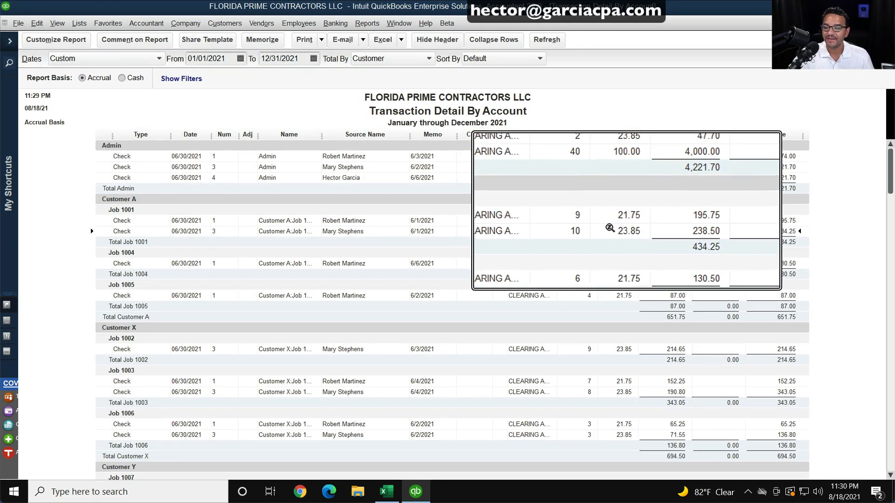
Step: Close the Direct Labor detail and break the Profit & Loss report out by Customer:Job to review each job's costs
key("super+Escape")
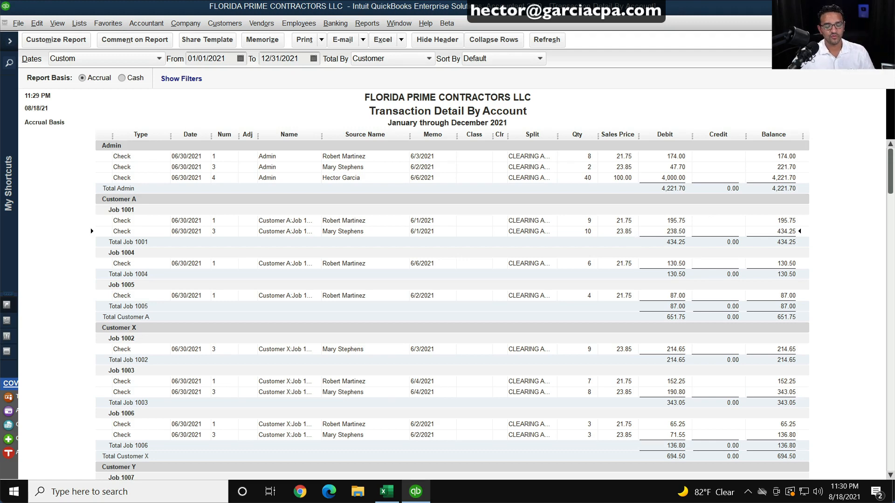
key("Escape")
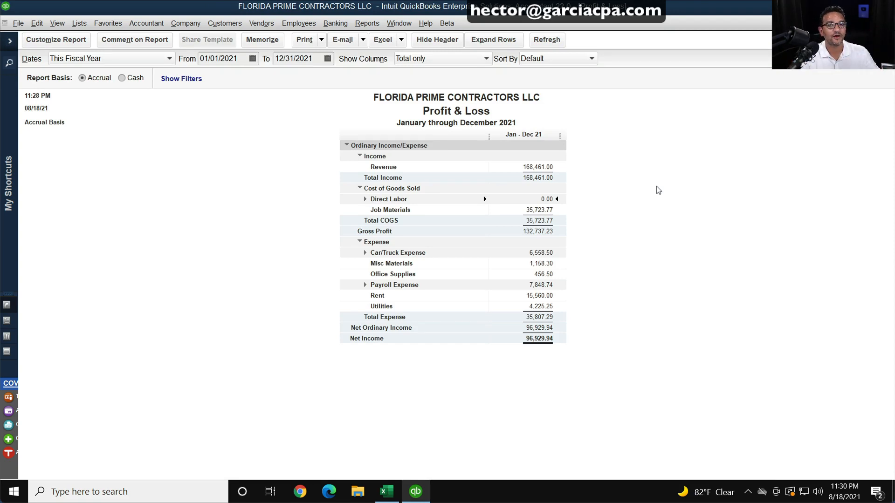
left_click(416, 60)
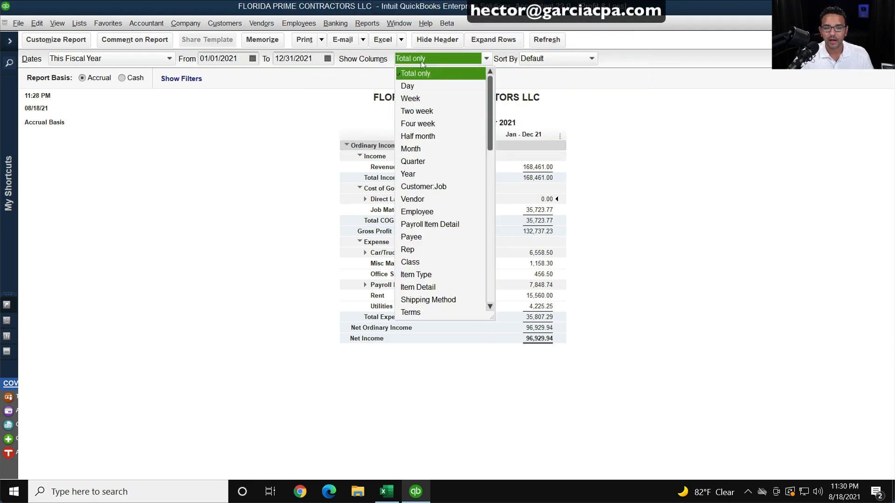
left_click(421, 188)
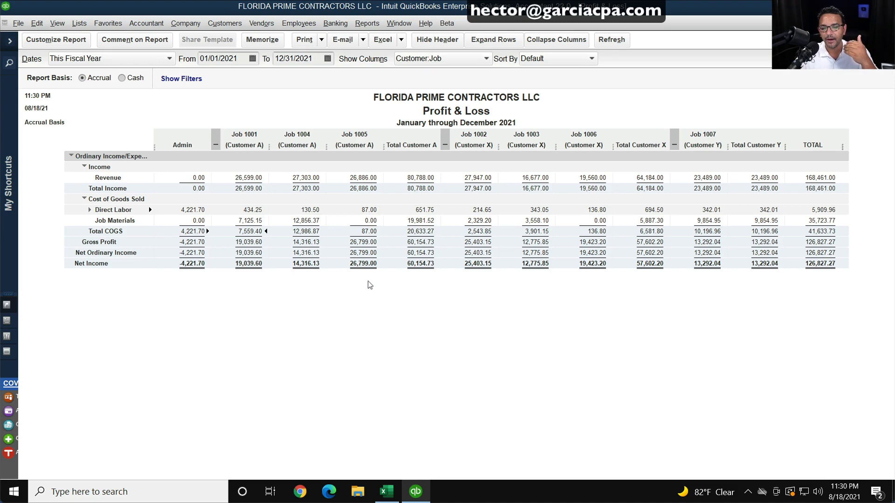
Step: Set the Profit & Loss report's columns back to Total only
left_click(446, 61)
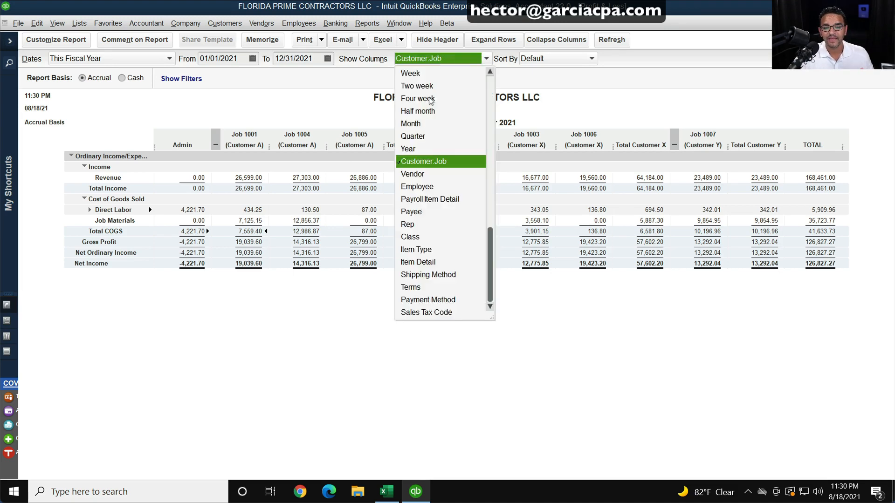
scroll(431, 100, "up", 1)
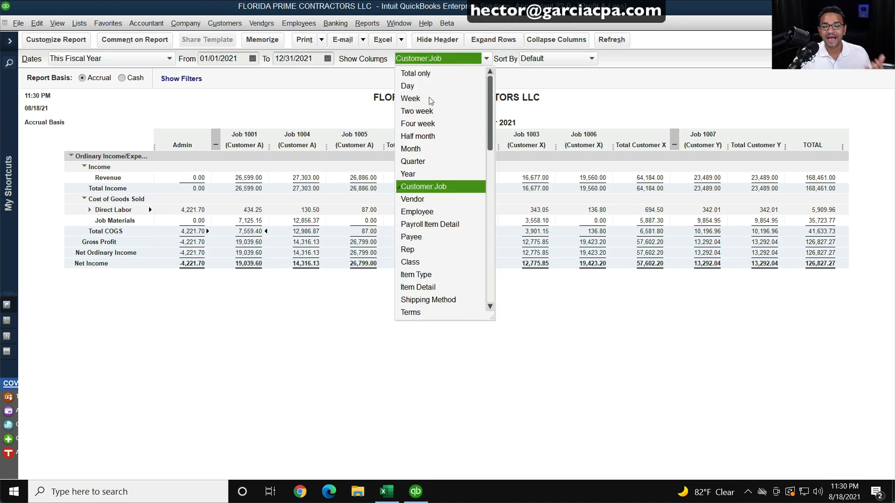
left_click(424, 73)
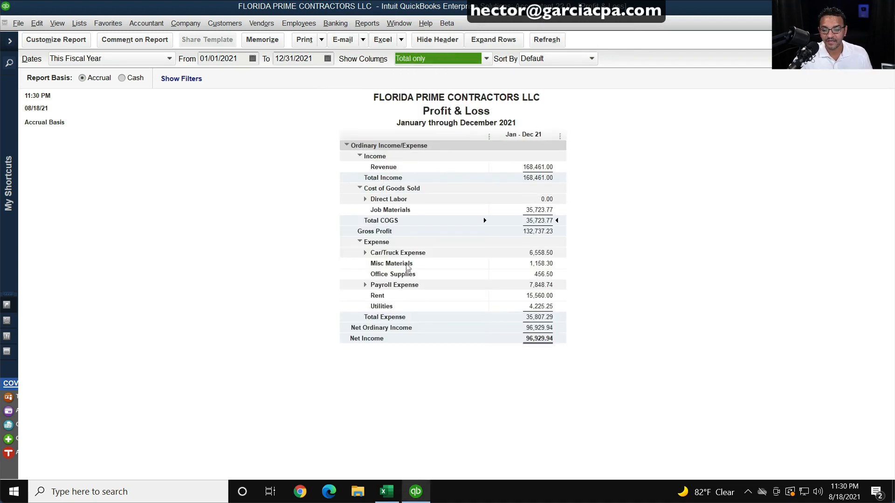
Step: Drill into Payroll Expense, inspect the ADP check behind the Wages entry, and return to the Profit & Loss report
left_click(540, 282)
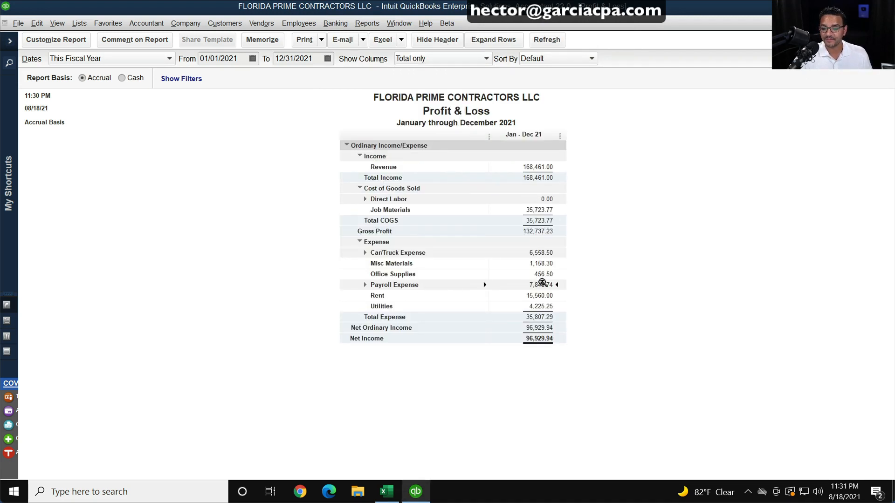
double_click(541, 284)
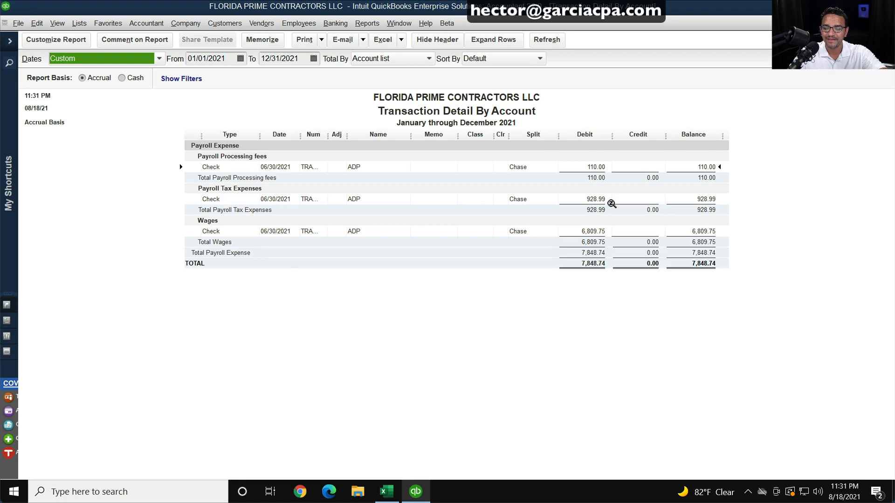
double_click(588, 228)
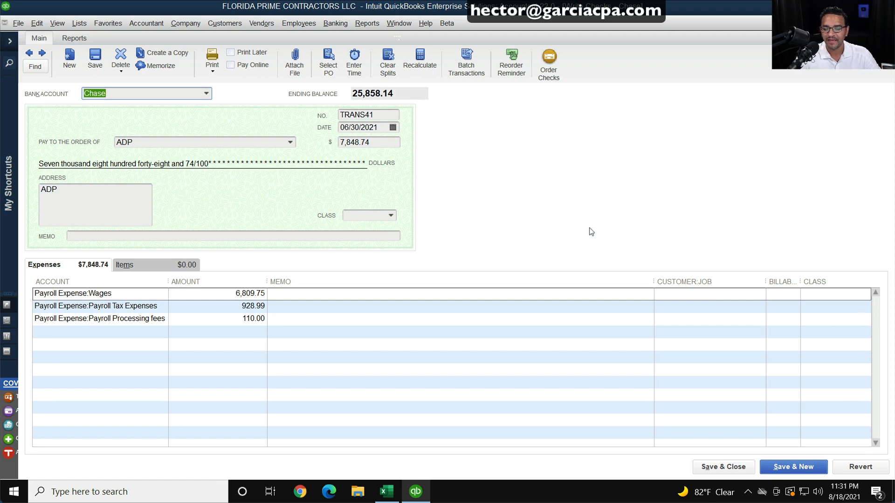
key("Escape")
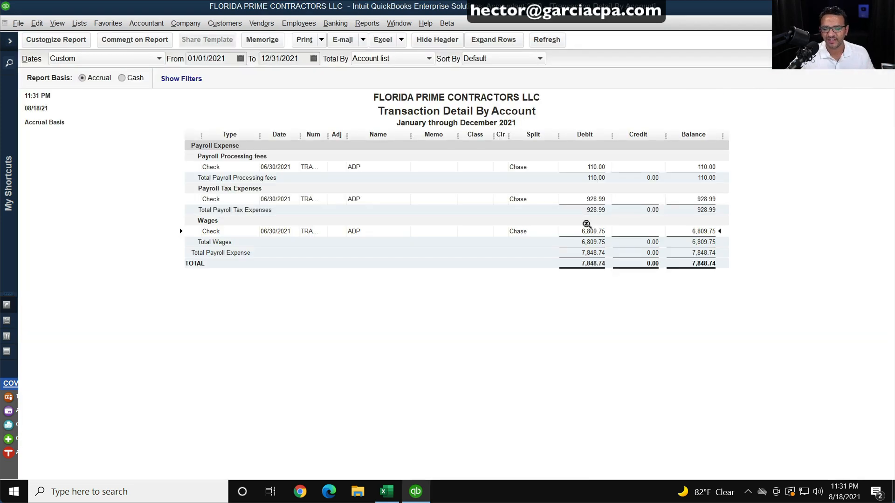
key("Escape")
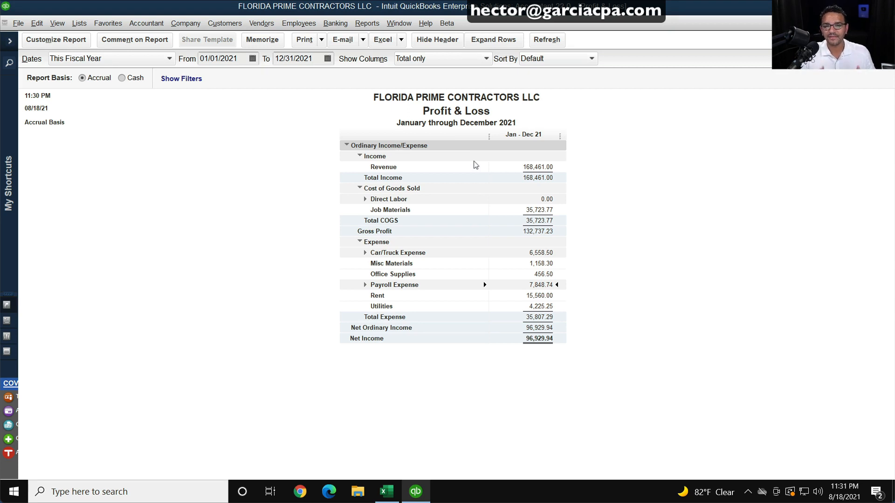
Step: Run the Job Profitability Summary report and drill into the actual cost of Customer A Job 1001
left_click(364, 25)
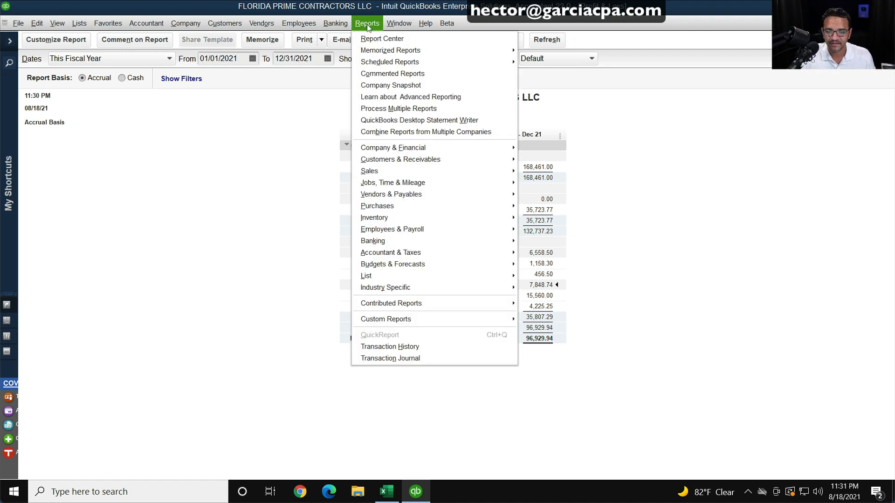
mouse_move(392, 186)
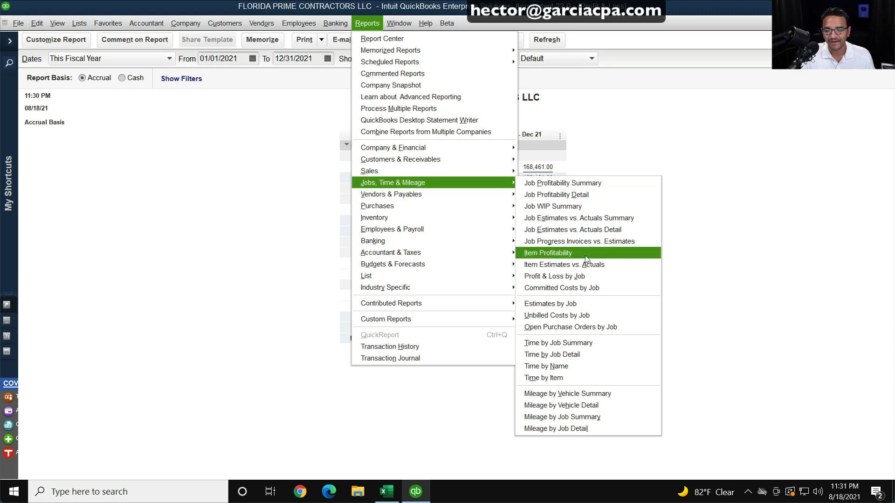
left_click(551, 183)
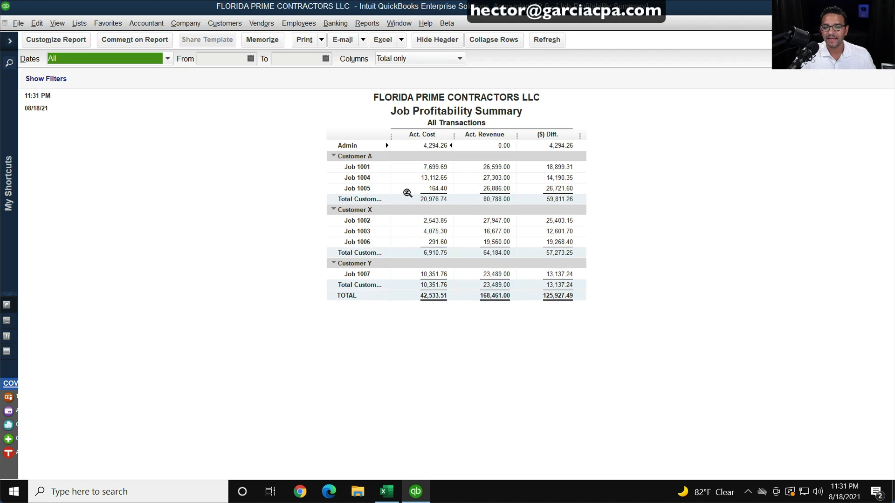
left_click(433, 165)
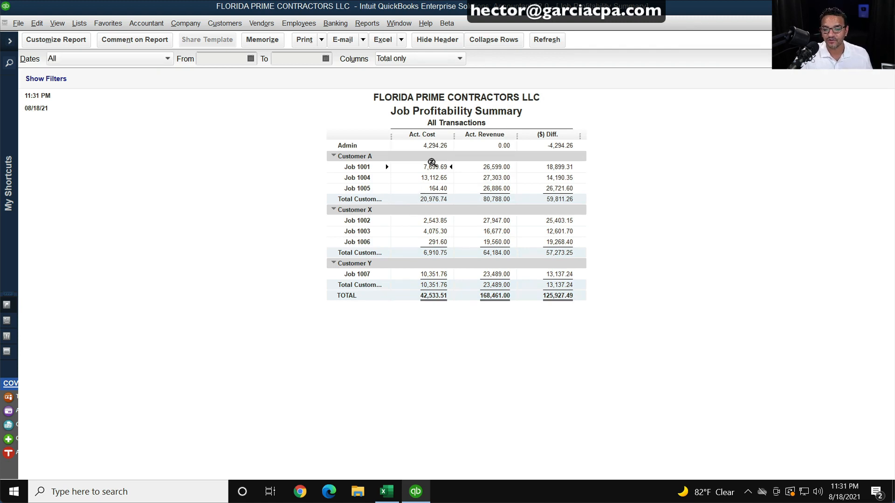
double_click(432, 165)
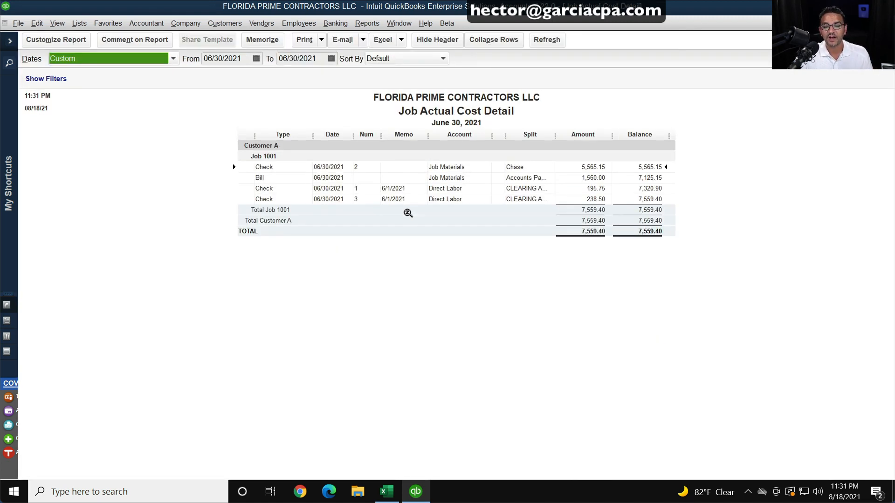
Step: Open check 1 from Job 1001's Direct Labor lines, examine its amount and labor items, and close it
left_click(448, 187)
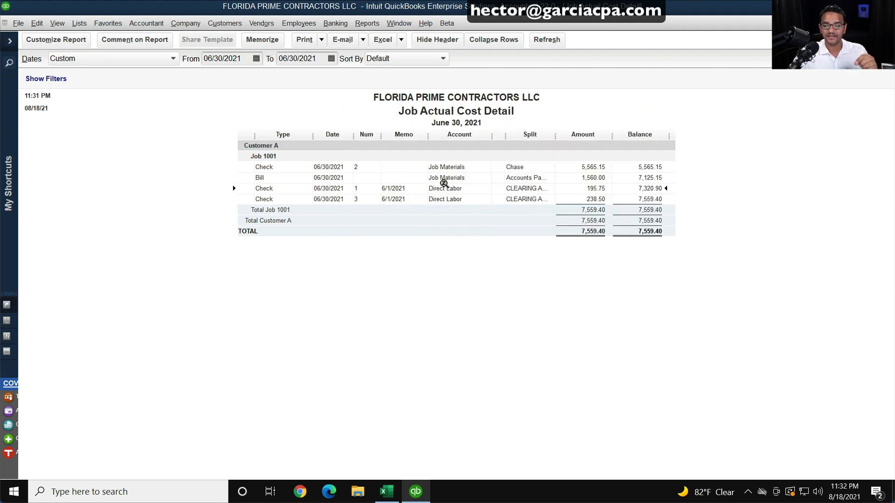
double_click(444, 187)
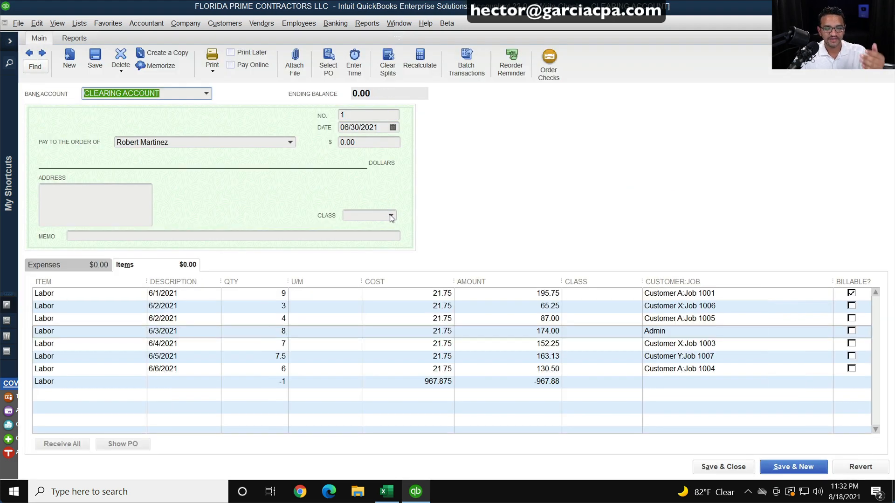
left_click(366, 143)
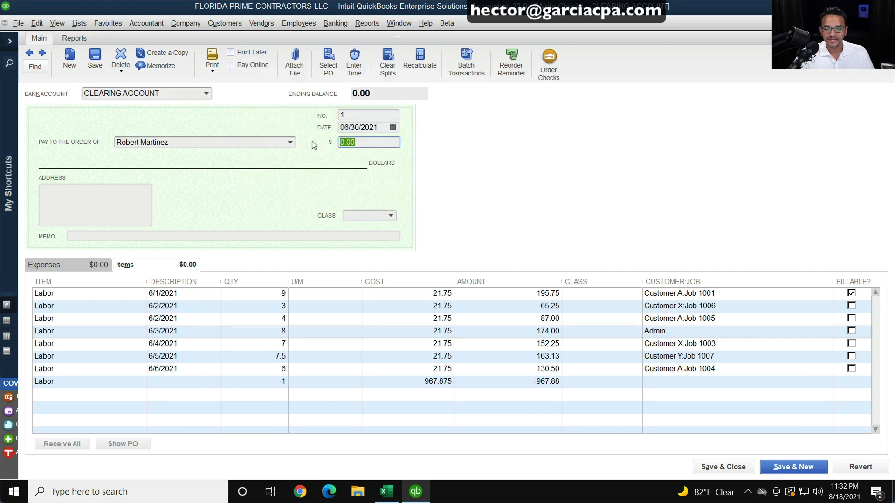
key("Escape")
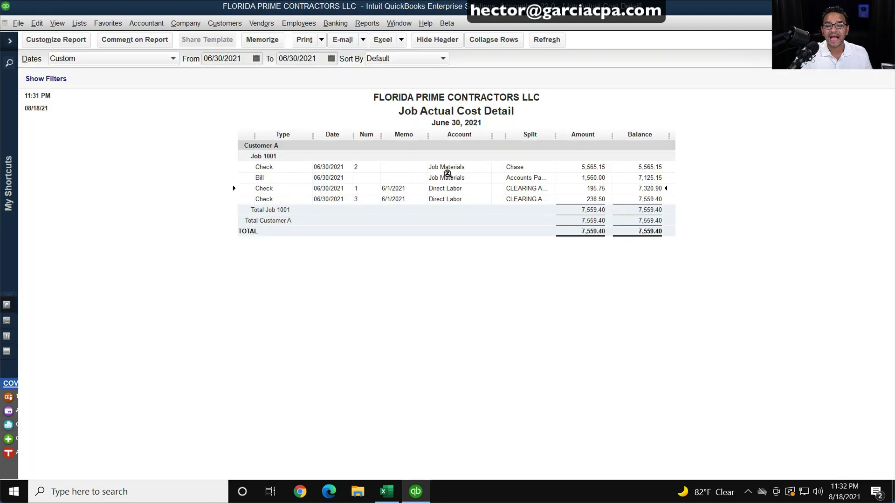
Step: Open the home depot bill from Job 1001's Job Materials lines, examine its customer job assignments, and close it
double_click(452, 177)
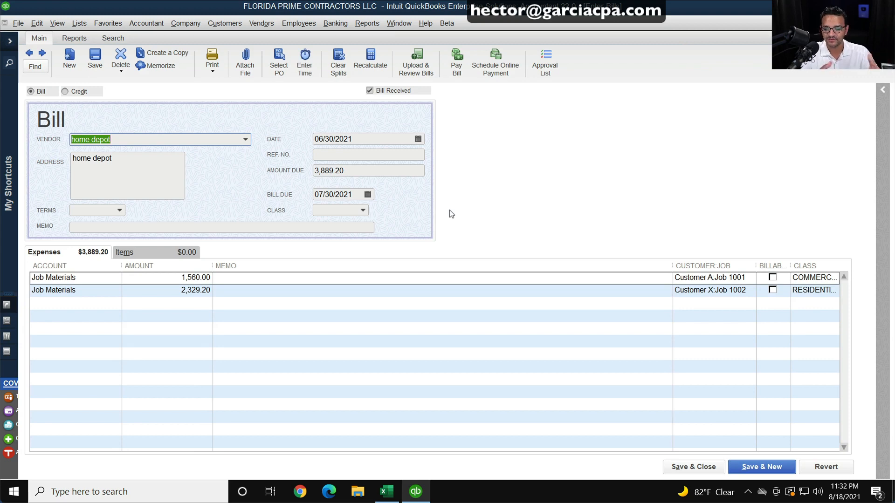
left_click(727, 280)
left_click(727, 292)
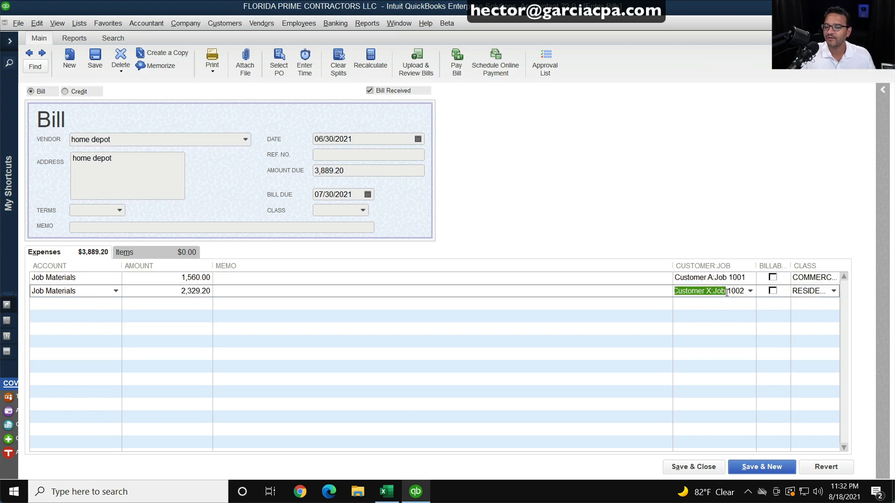
key("Escape")
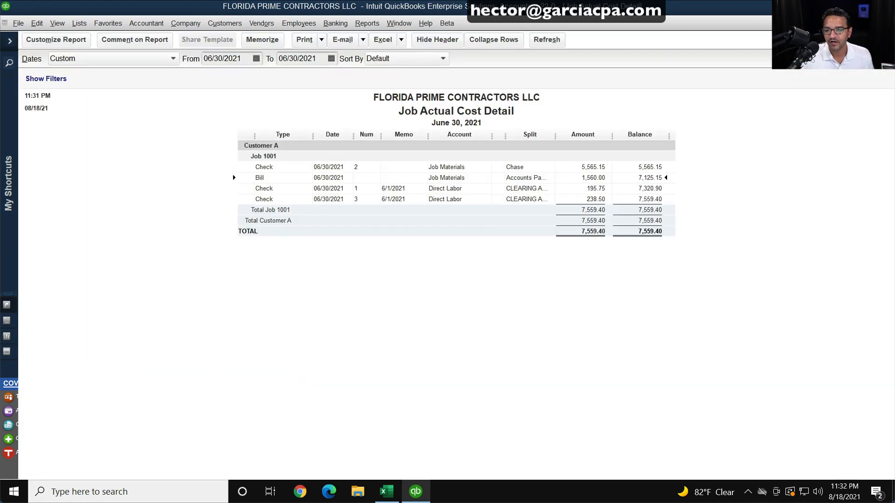
Step: Close the Job Actual Cost Detail and Job Profitability Summary reports, and start a custom summary report
key("Escape")
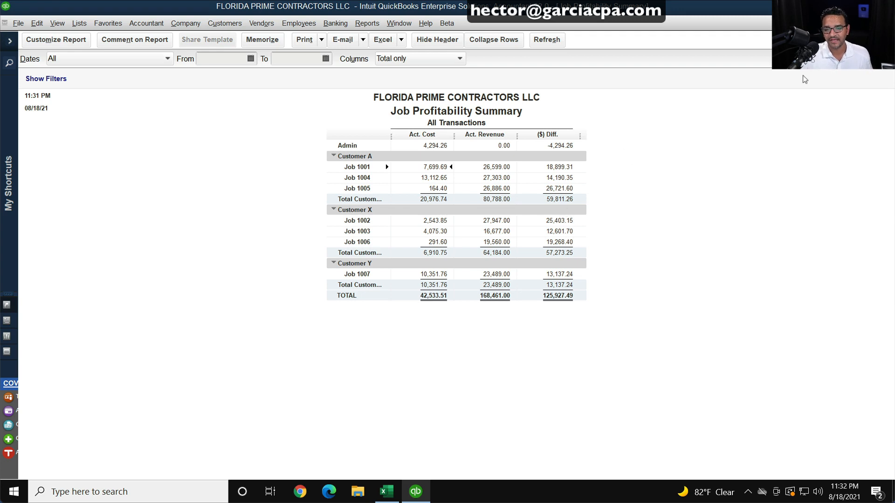
left_click(887, 23)
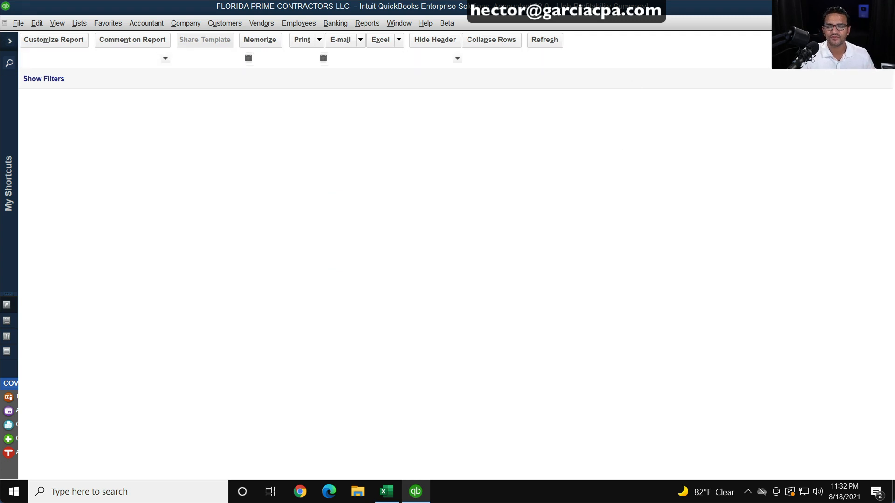
left_click(363, 23)
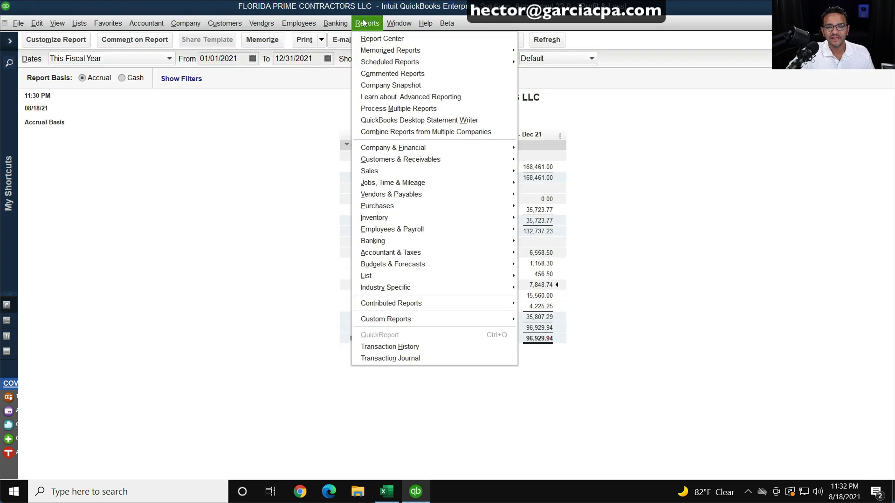
mouse_move(421, 320)
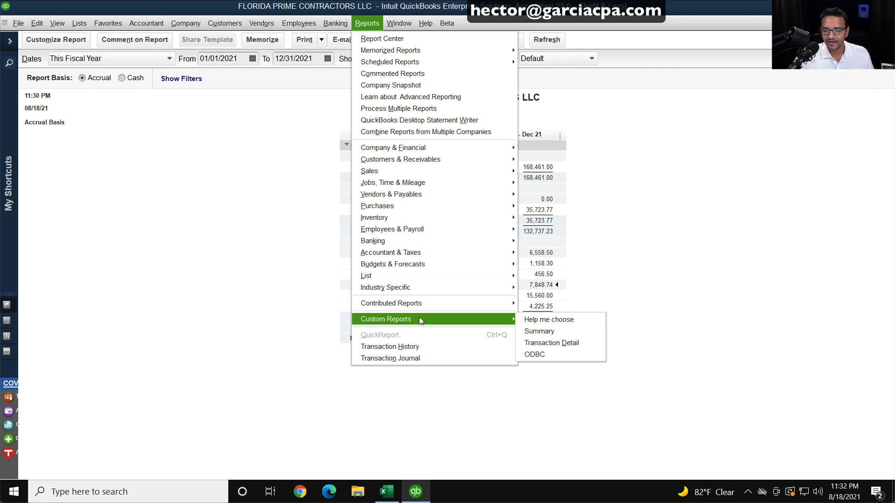
left_click(536, 331)
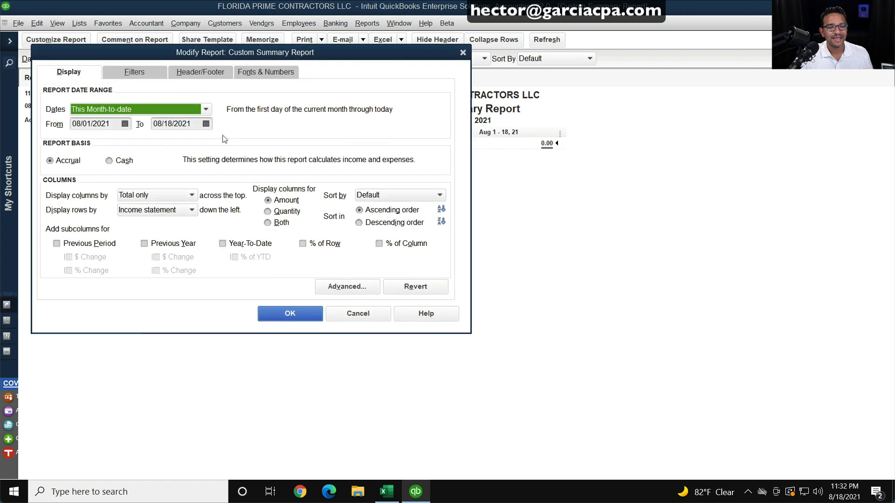
Step: Set the custom summary report to This Fiscal Year, with income statement columns across the top and customer rows down the side
left_click(104, 109)
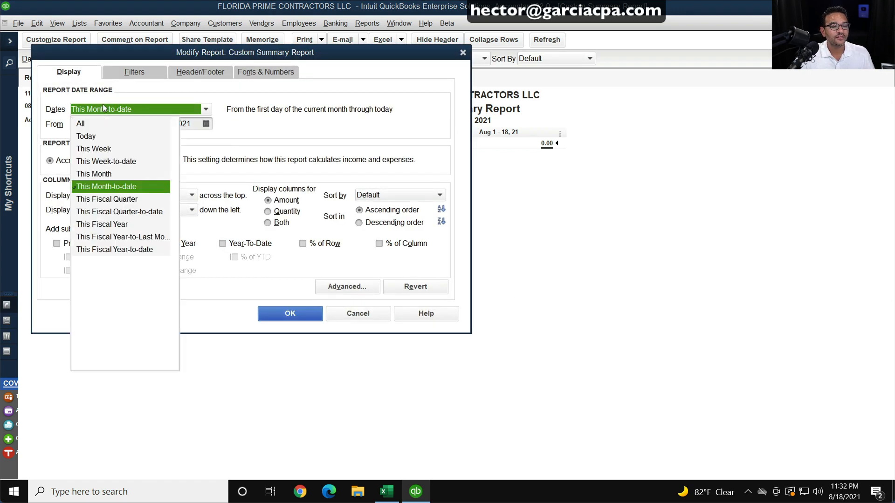
left_click(102, 225)
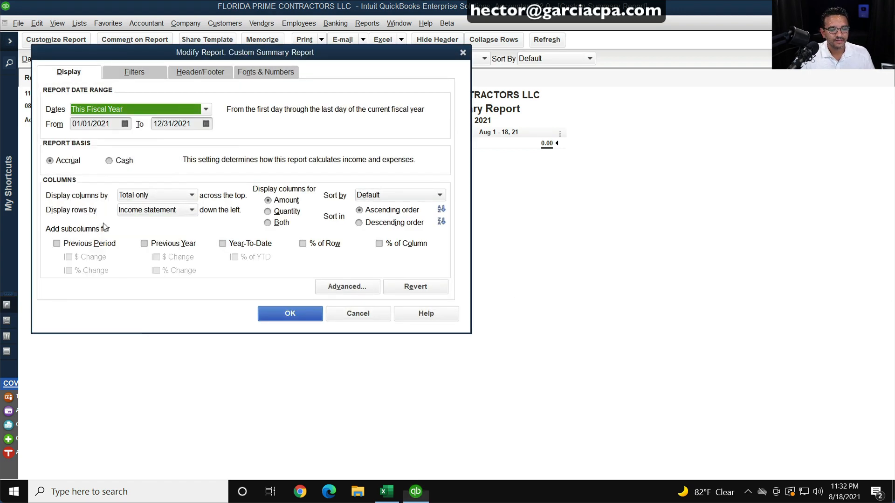
left_click(153, 195)
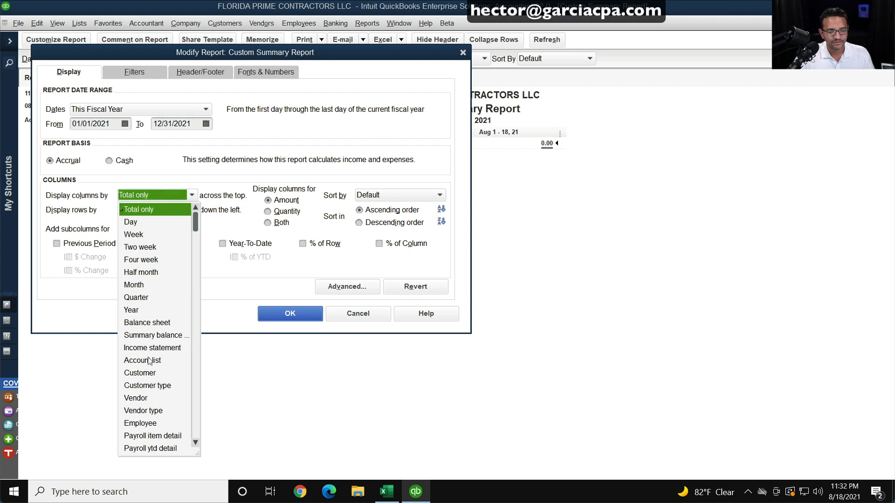
left_click(150, 348)
left_click(146, 211)
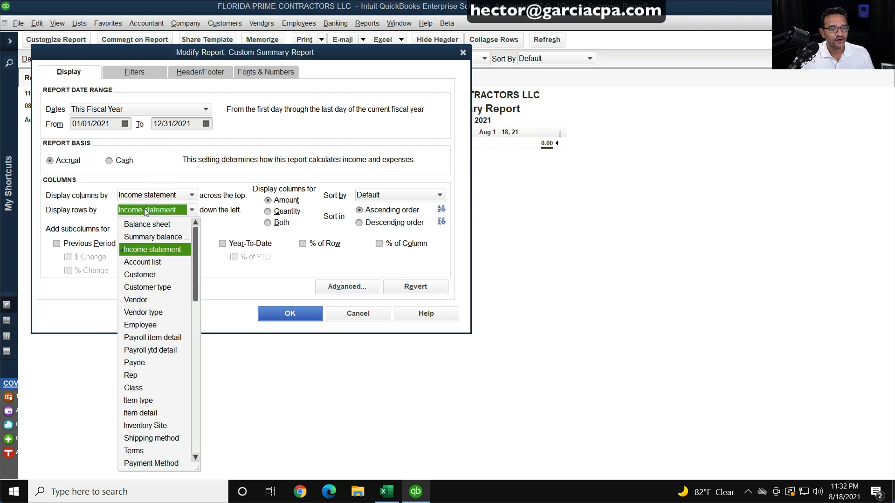
left_click(148, 275)
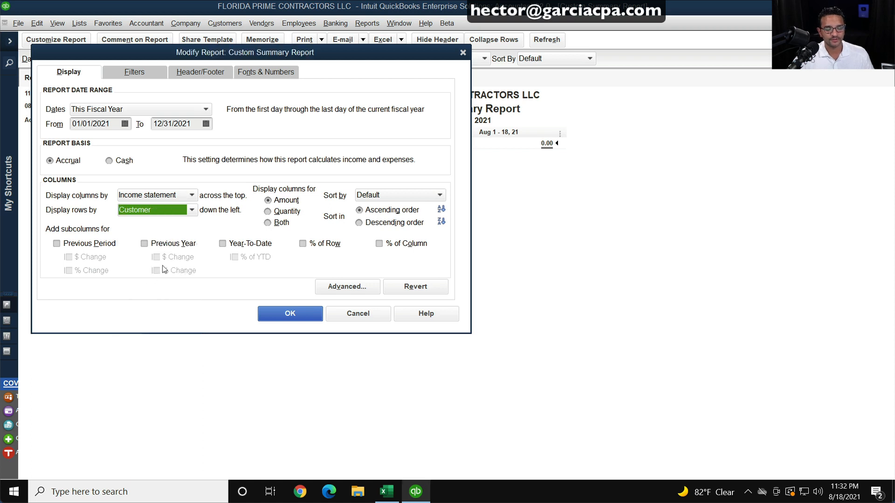
Step: Filter the custom summary report to all cost-of-sales accounts and run it
left_click(131, 74)
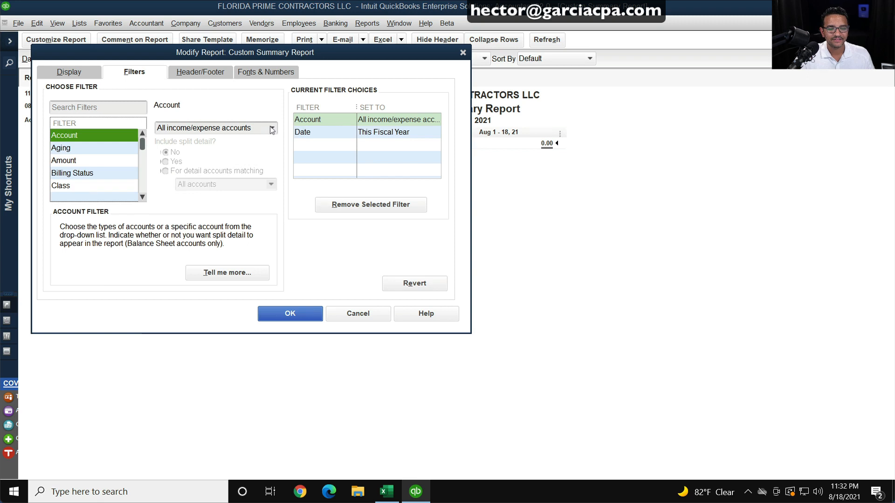
left_click(272, 128)
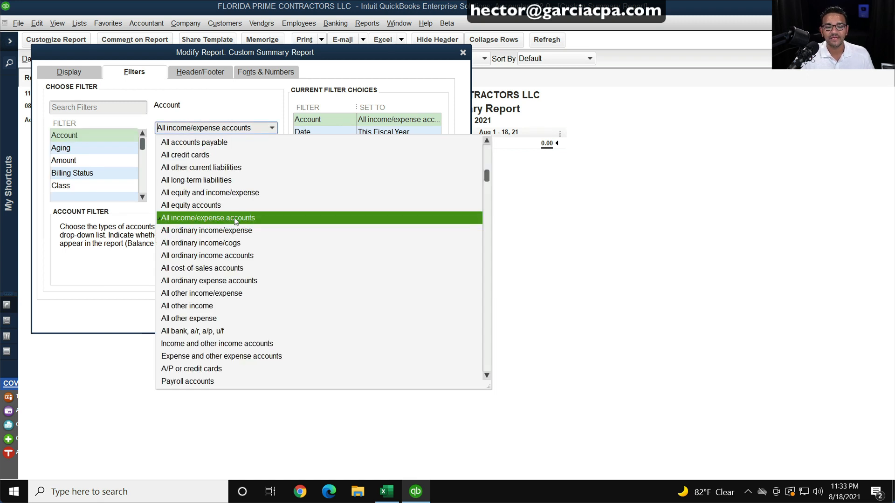
left_click(202, 269)
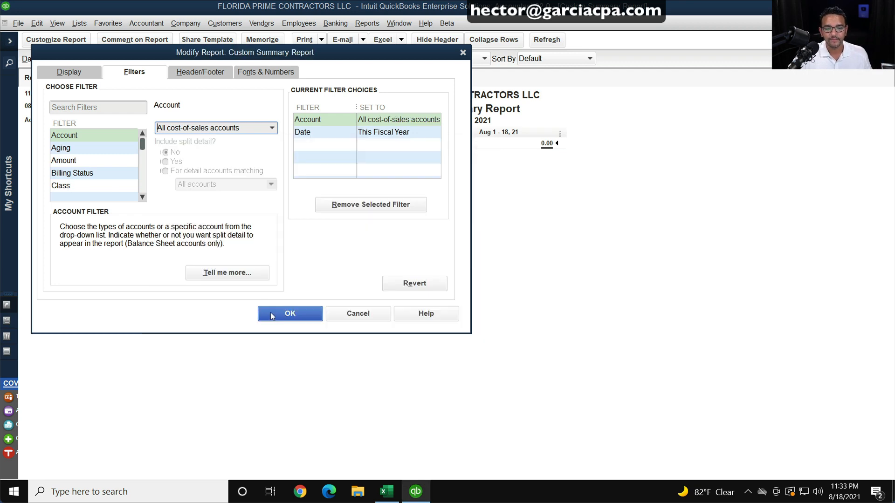
left_click(269, 308)
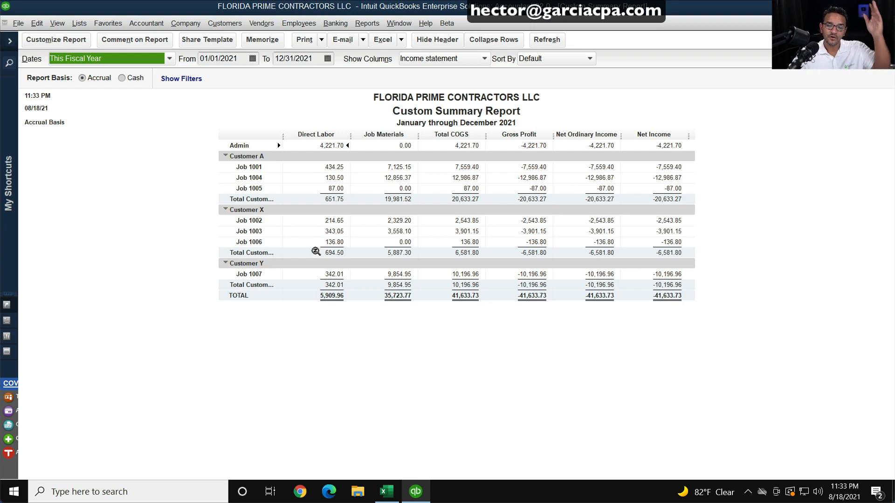
Step: Examine Direct Labor, Job Materials and Total COGS per job with the customer name column widened, and close the custom summary report
left_click_drag(280, 126, 308, 127)
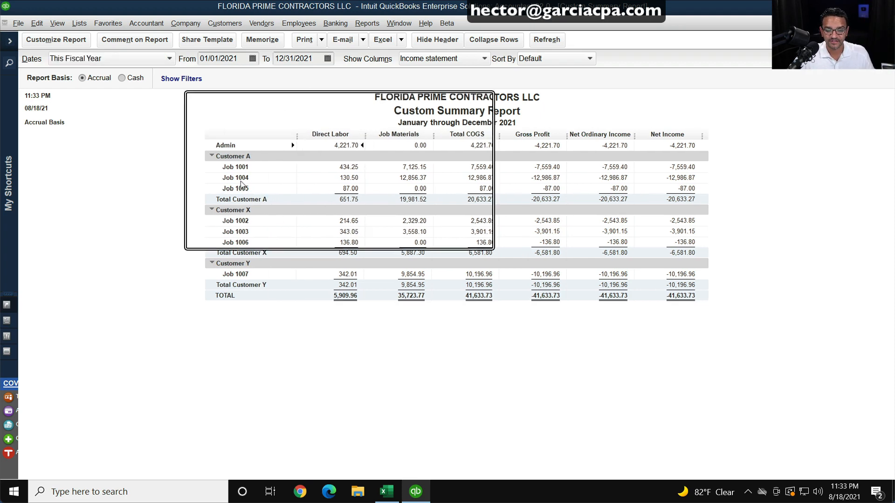
key("super+plus")
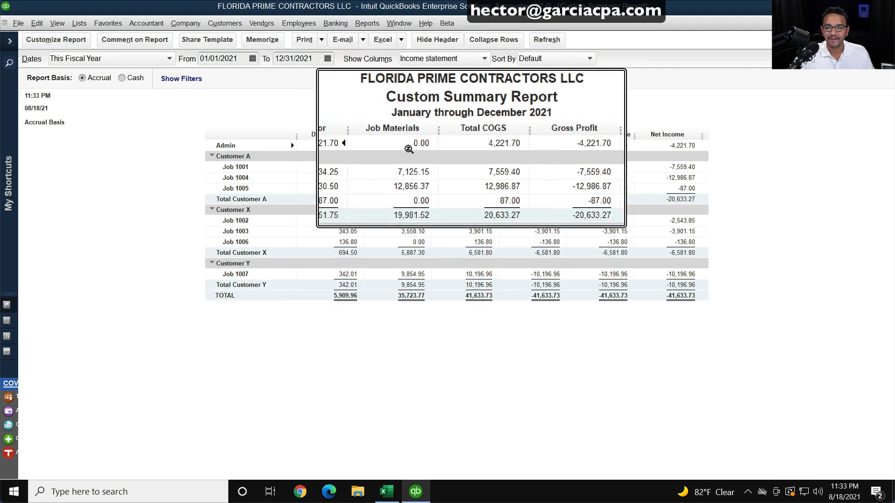
key("super+Escape")
key("super+plus")
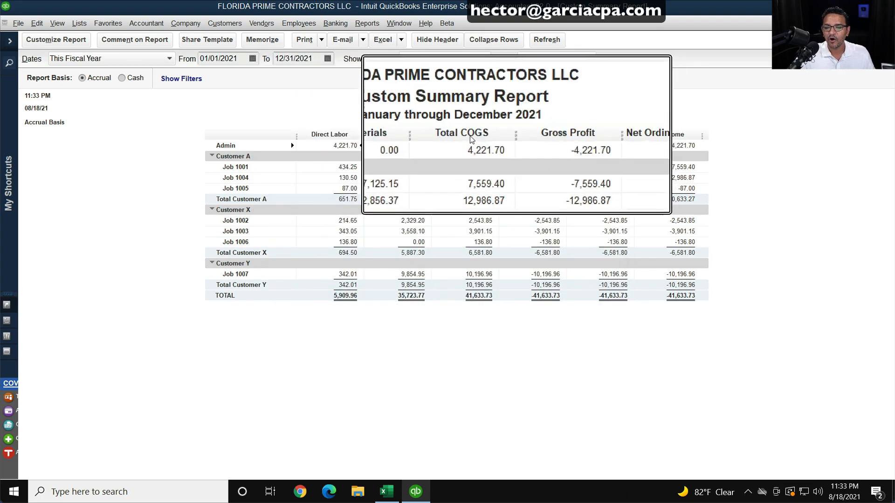
key("super+Escape")
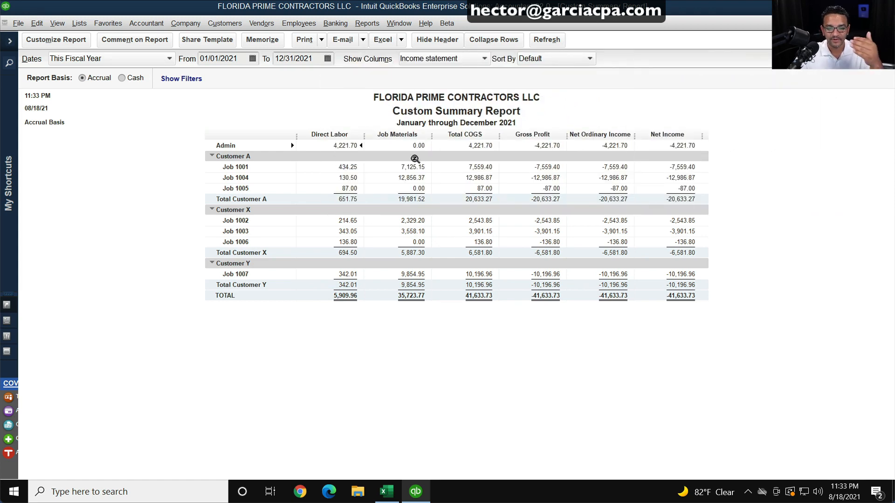
left_click(339, 167)
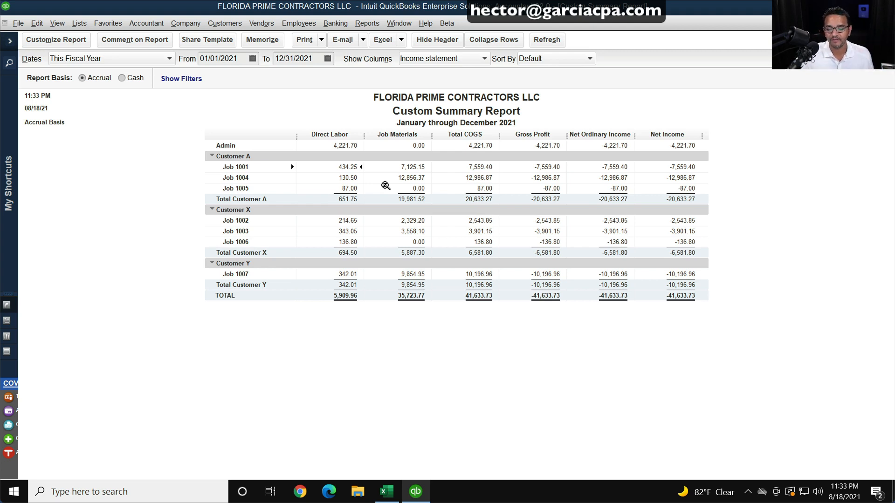
left_click(889, 23)
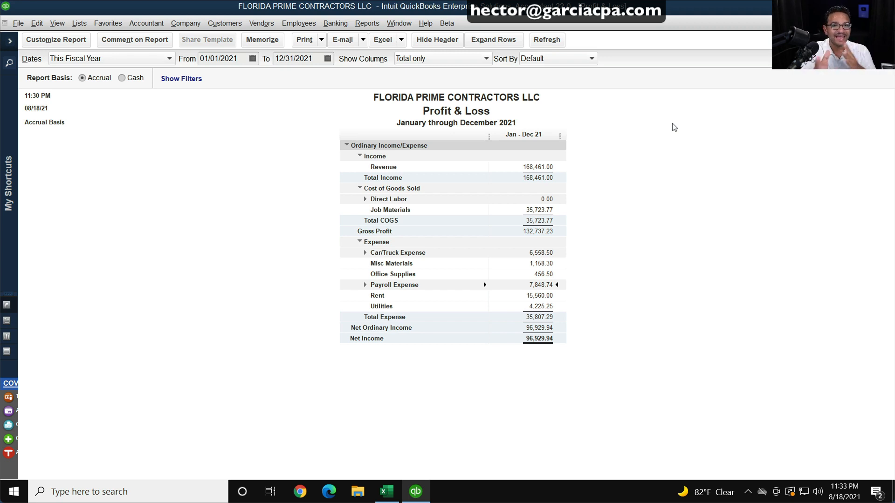
Step: Break down the Profit & Loss report's columns by class
left_click(424, 60)
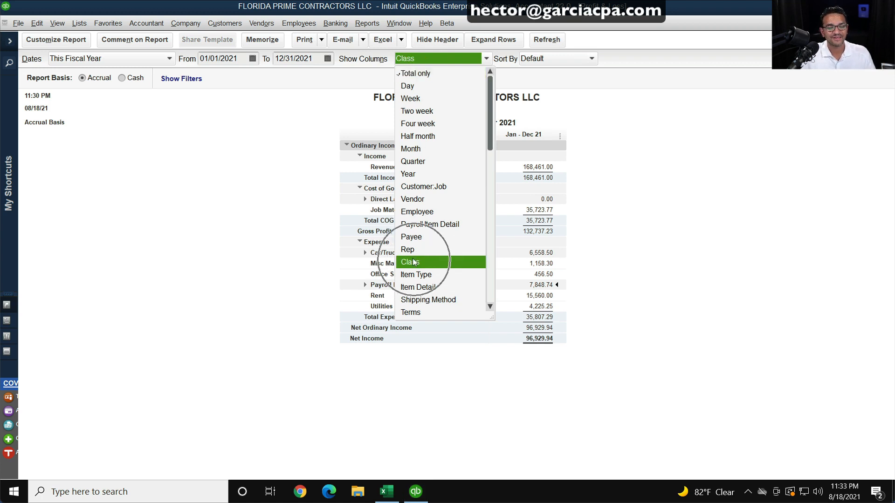
left_click(411, 262)
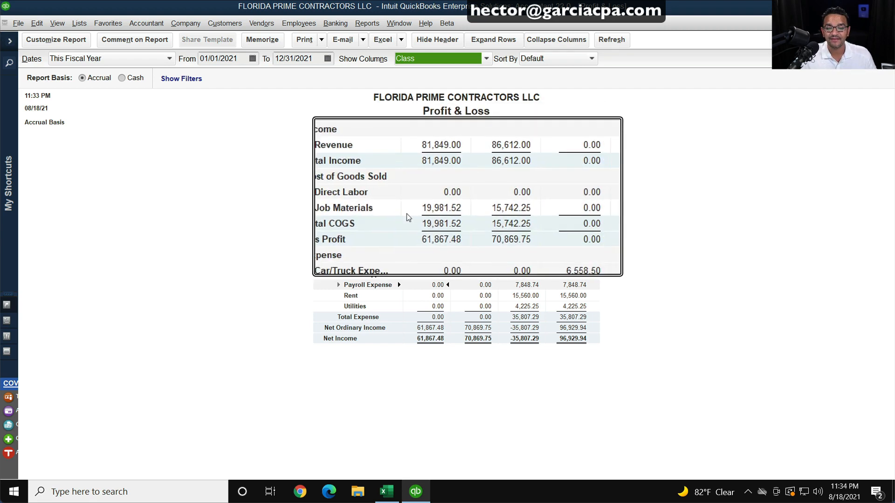
left_click(427, 205)
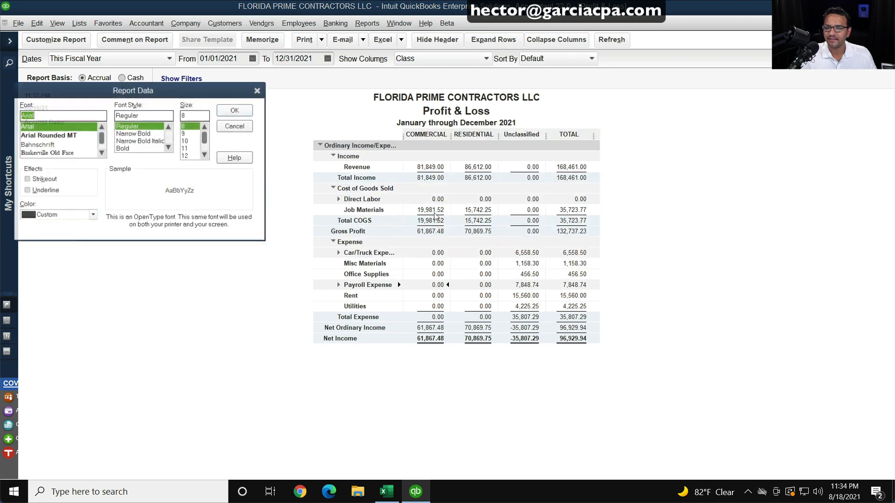
left_click(243, 127)
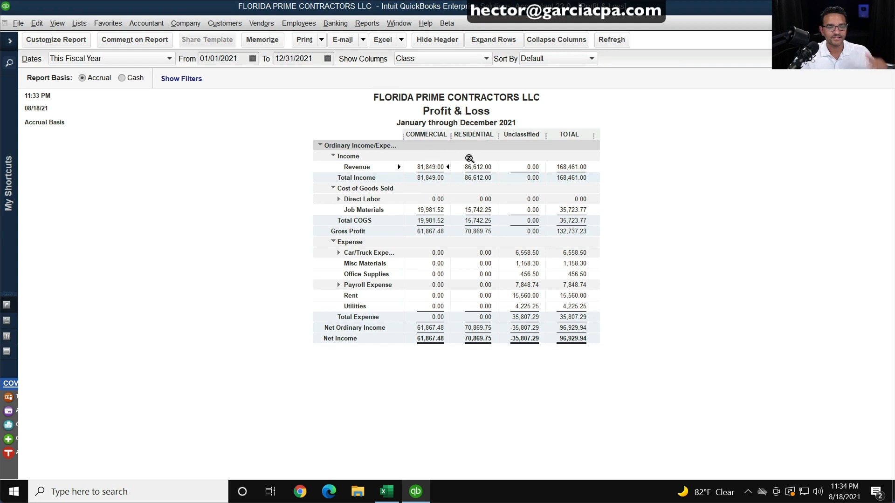
Step: Drill into the Commercial revenue, check the class on the Customer A Job 1004 invoice, and return to the Profit & Loss report
double_click(430, 166)
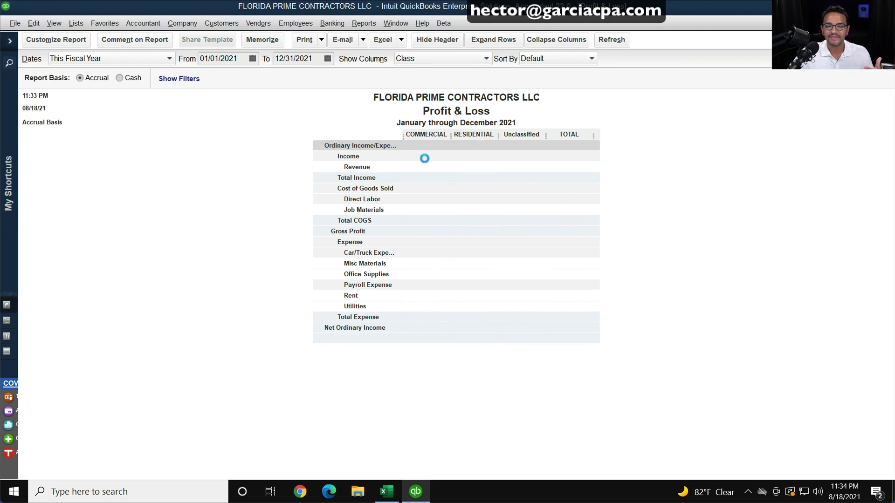
double_click(463, 155)
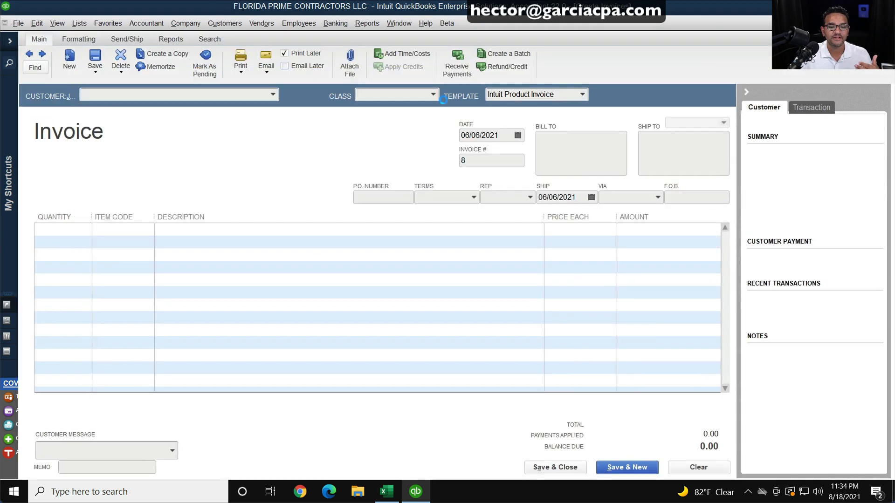
left_click(433, 94)
key("Escape")
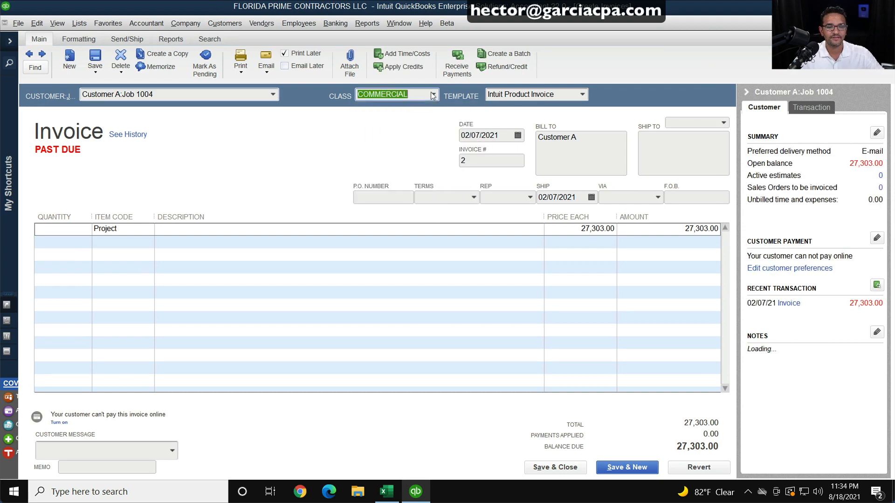
key("Escape")
key("Escape")
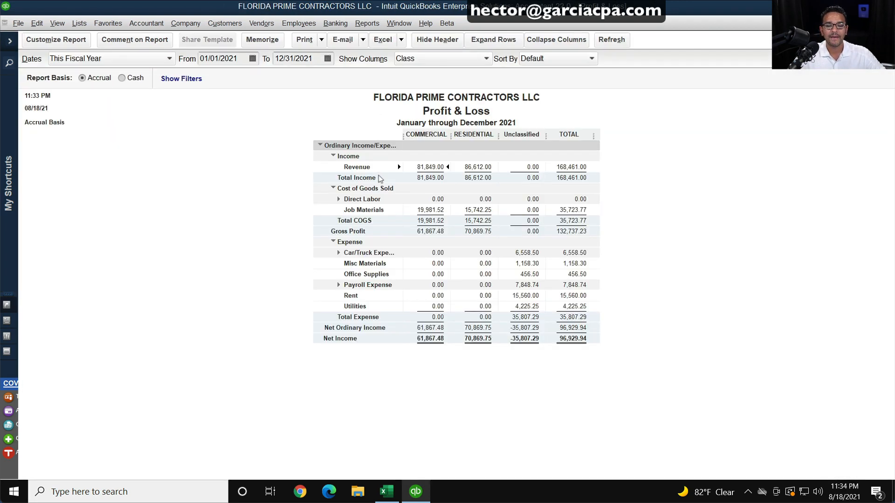
Step: Drill into the Residential Job Materials, examine the class on each line of the home depot check, and return to the Profit & Loss report
double_click(478, 209)
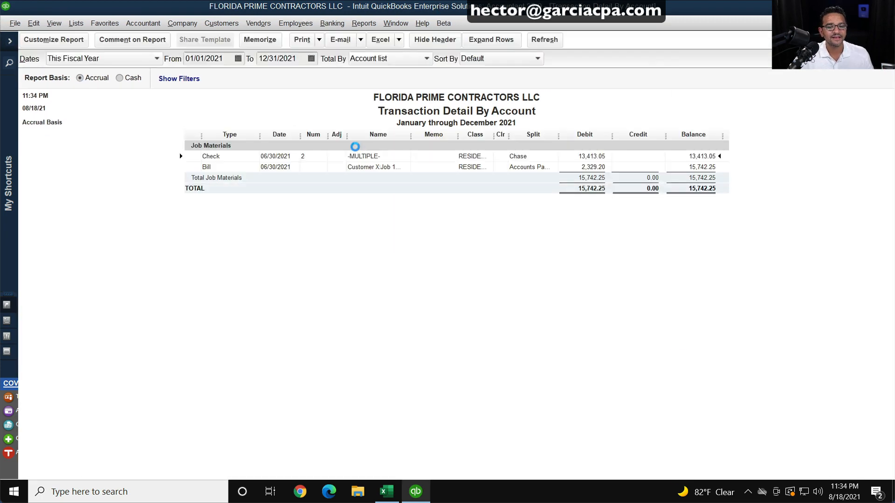
double_click(354, 154)
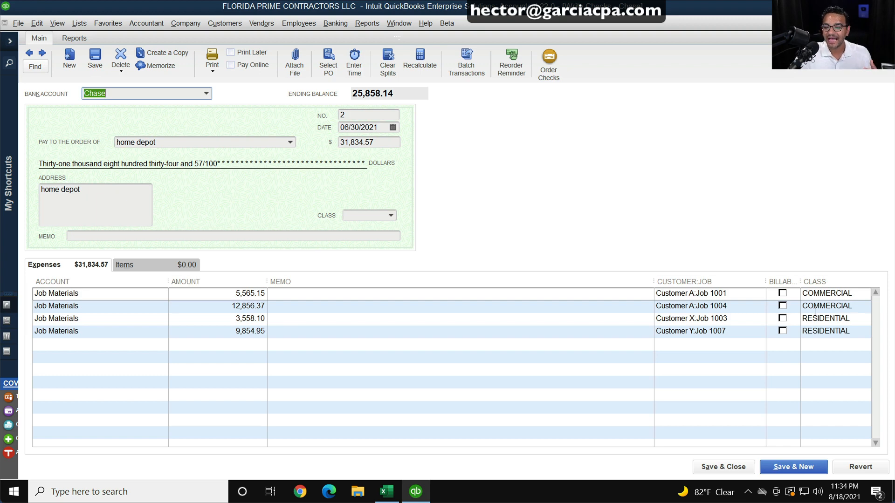
left_click(859, 295)
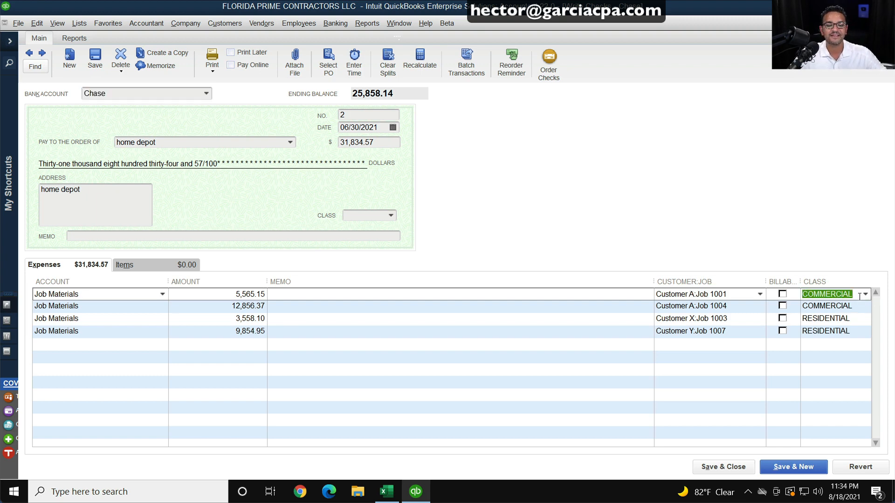
key("Escape")
key("Escape")
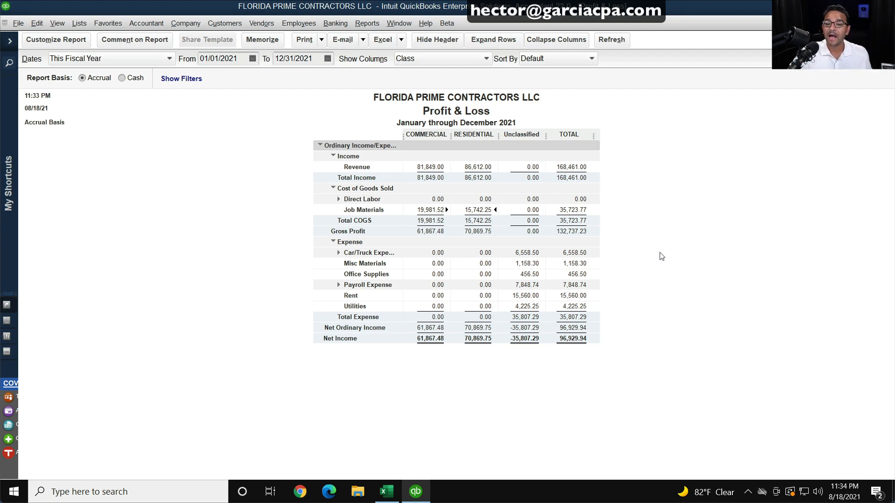
Step: Widen the Profit & Loss report's account name column and examine the unclassified expenses
left_click_drag(402, 136, 416, 135)
left_click(530, 250)
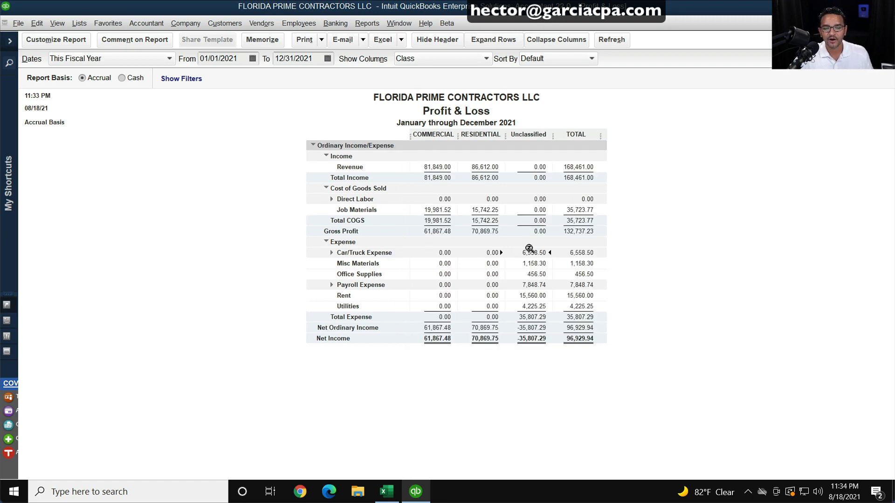
key("super+plus")
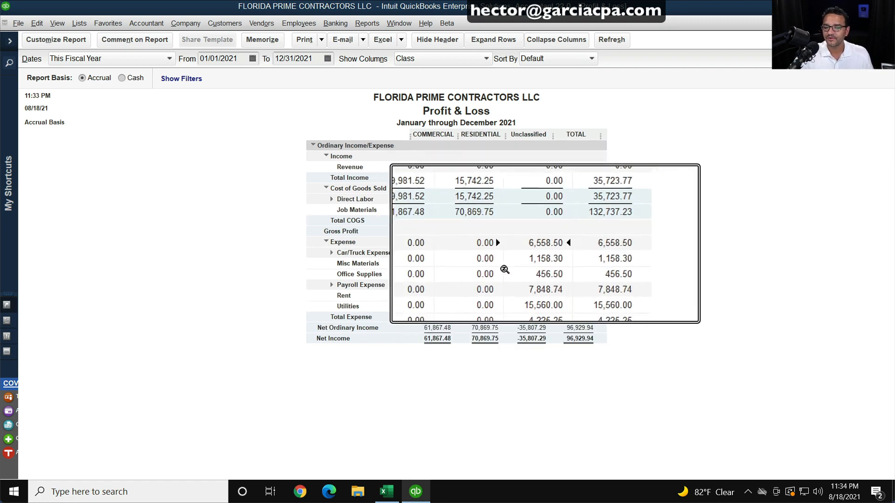
key("super+Escape")
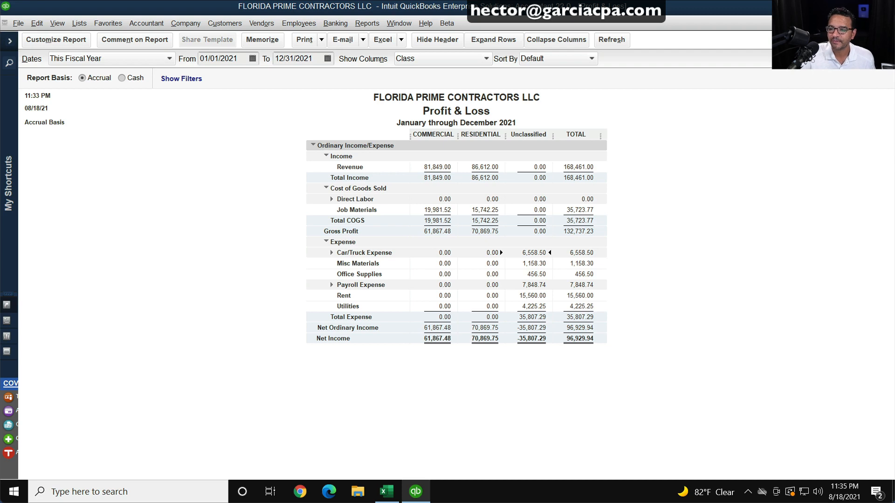
Step: Restore the Profit & Loss report to a floating window and resize it to fill about half of the workspace
left_click(877, 23)
left_click(758, 44)
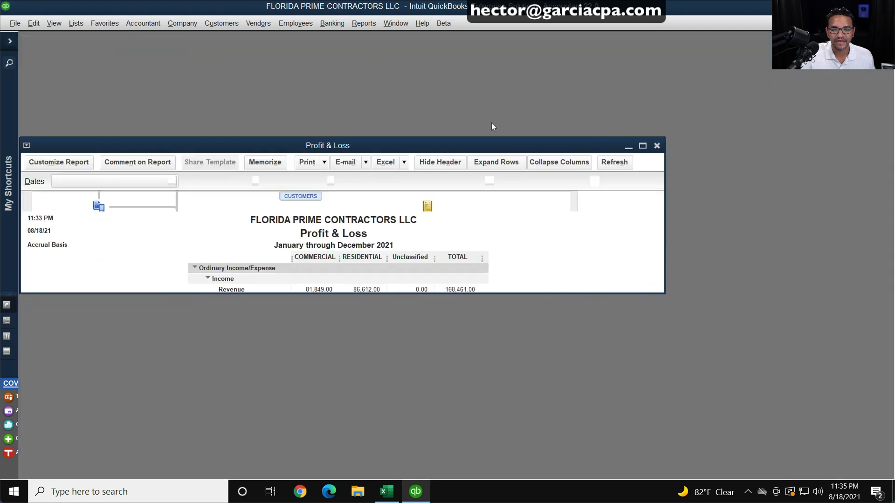
mouse_move(446, 145)
left_mouse_down()
mouse_move(446, 29)
mouse_move(445, 39)
left_mouse_up()
mouse_move(664, 187)
left_mouse_down()
mouse_move(438, 426)
mouse_move(417, 475)
mouse_move(395, 470)
left_mouse_up()
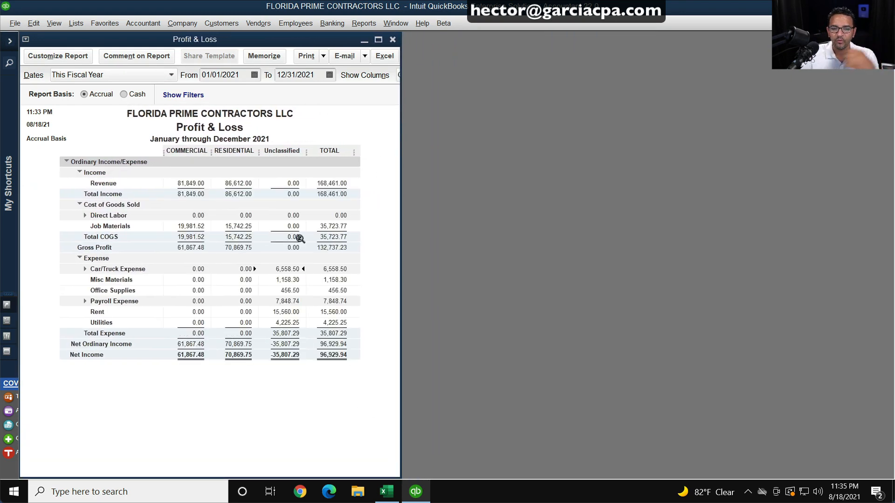
Step: Open a new check beside the Profit & Loss report and set its bank account to CLEARING ACCOUNT
key("ctrl+w")
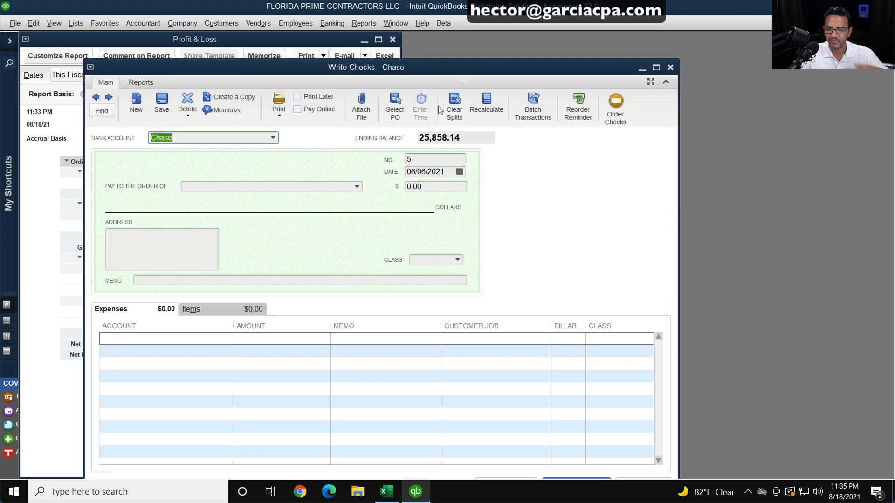
left_click_drag(444, 10, 604, 37)
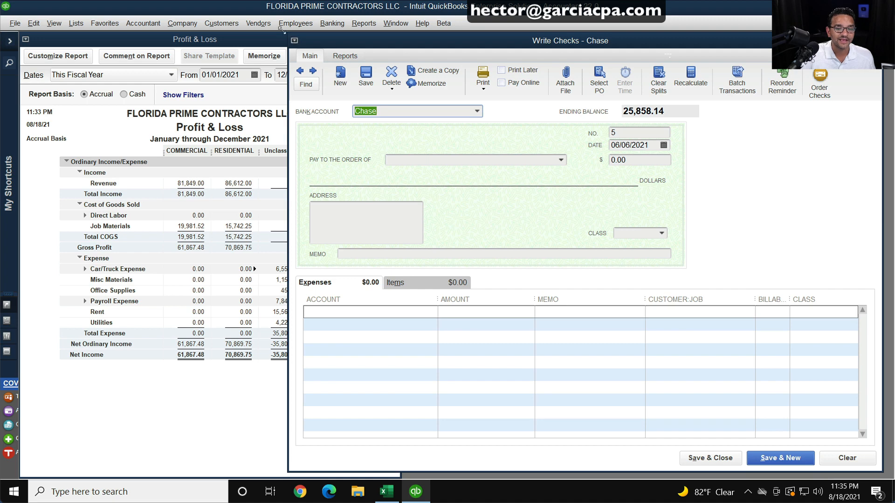
left_click_drag(288, 33, 288, 33)
left_click(333, 315)
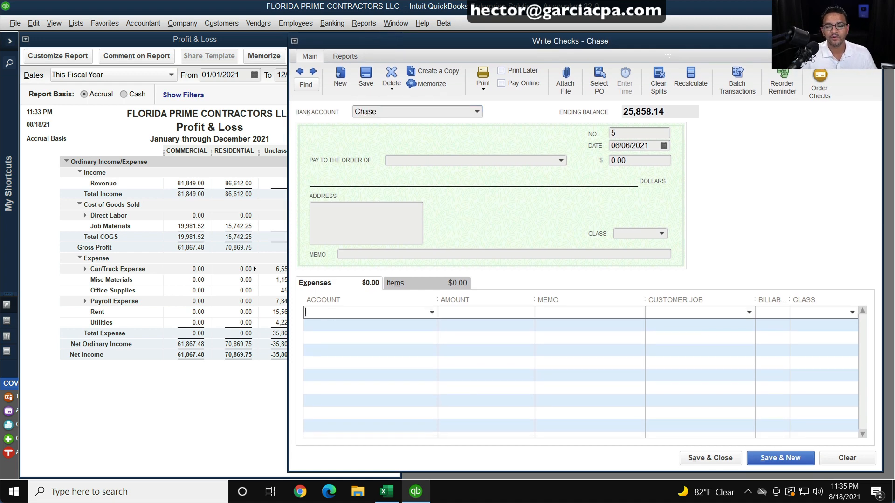
left_click(476, 112)
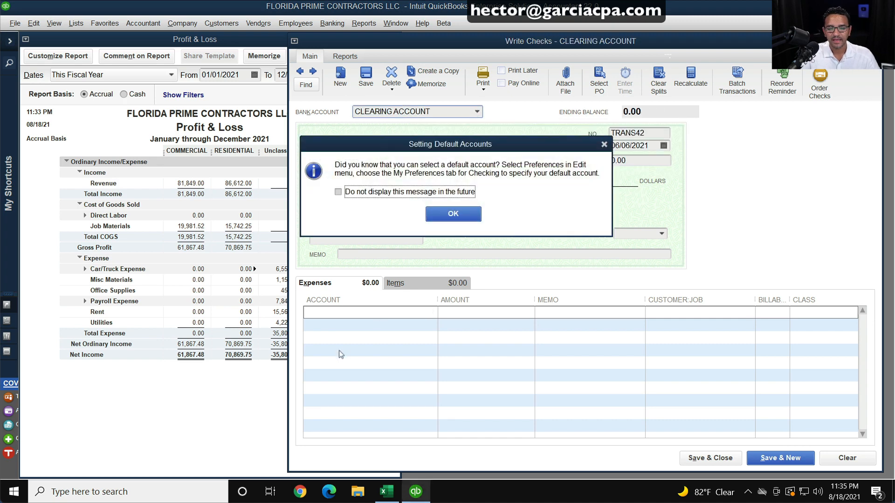
left_click(466, 211)
Step: Add Car/Truck Expense, Office Supplies and Payroll Expense as the first three expense account lines of the check
left_click(323, 310)
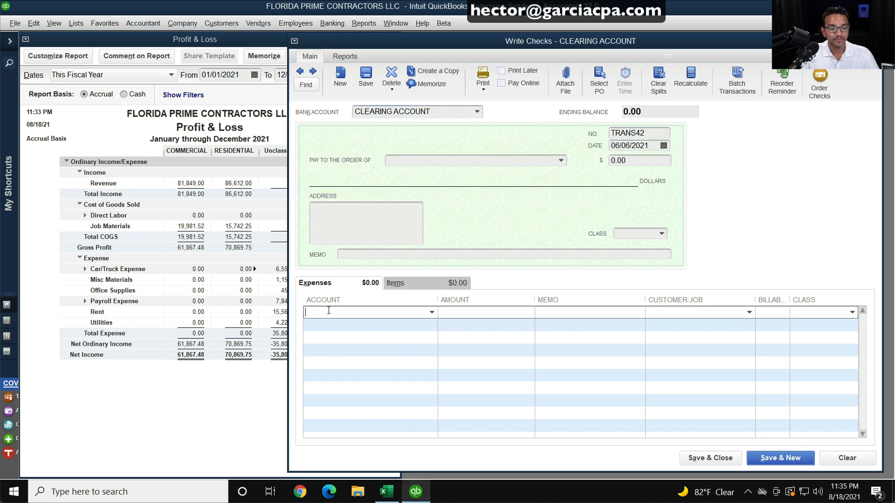
type("Car/Truck Expense")
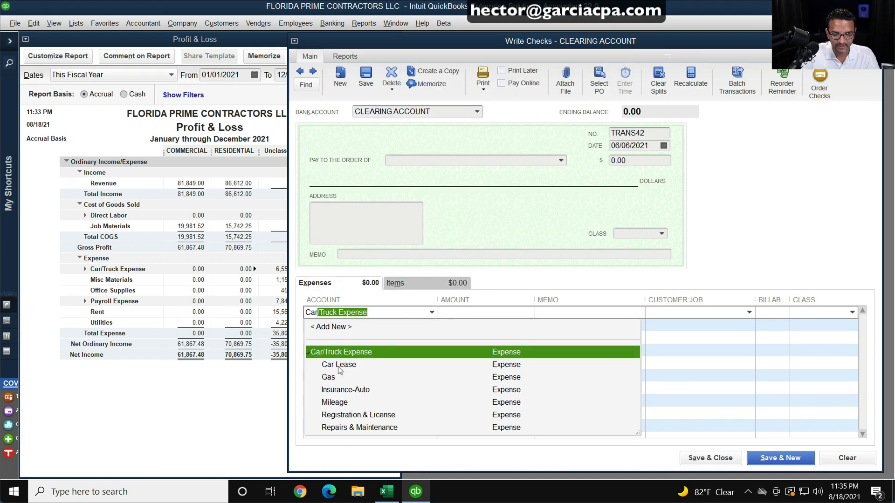
key("Return")
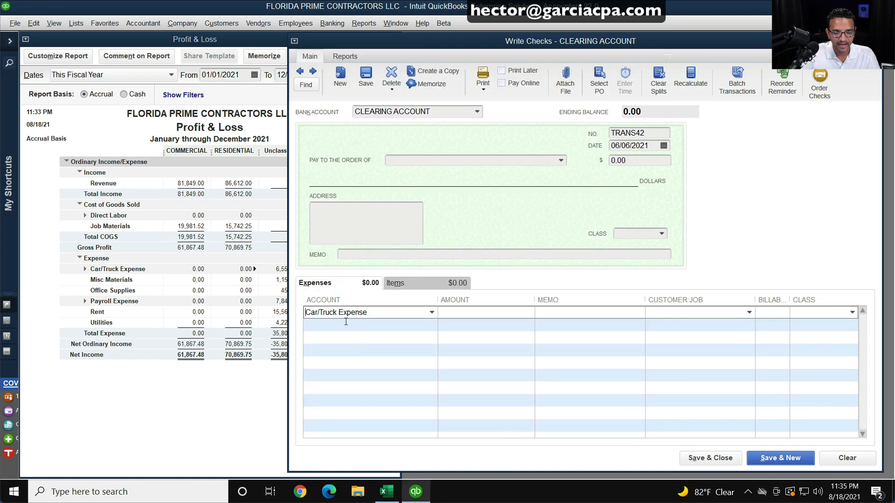
left_click(346, 324)
type("Office Equipment")
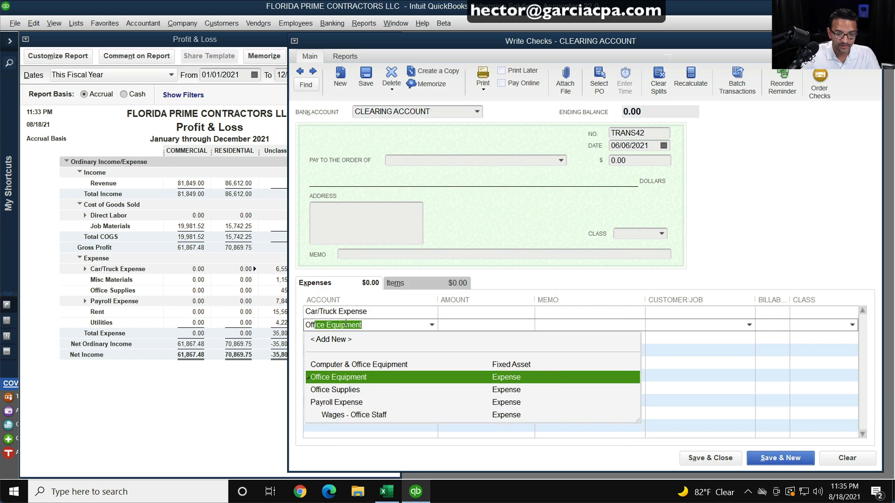
left_click(344, 390)
left_click(332, 338)
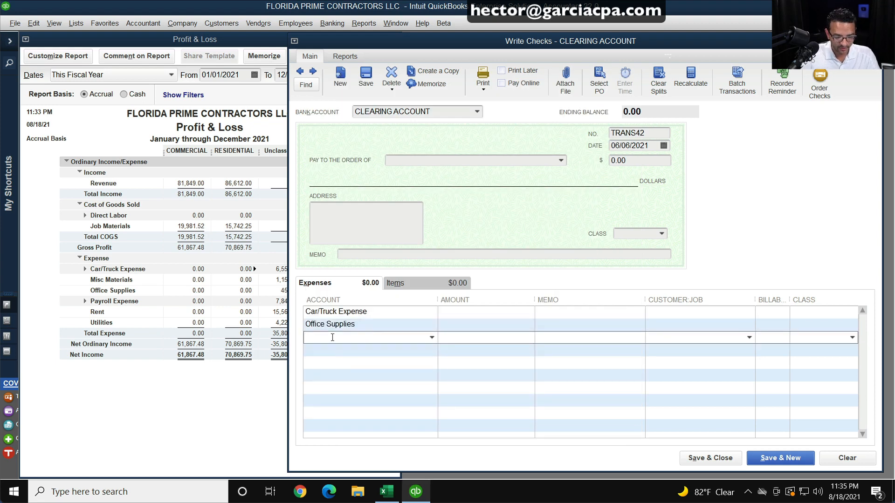
type("Payroll Expense")
left_click(373, 182)
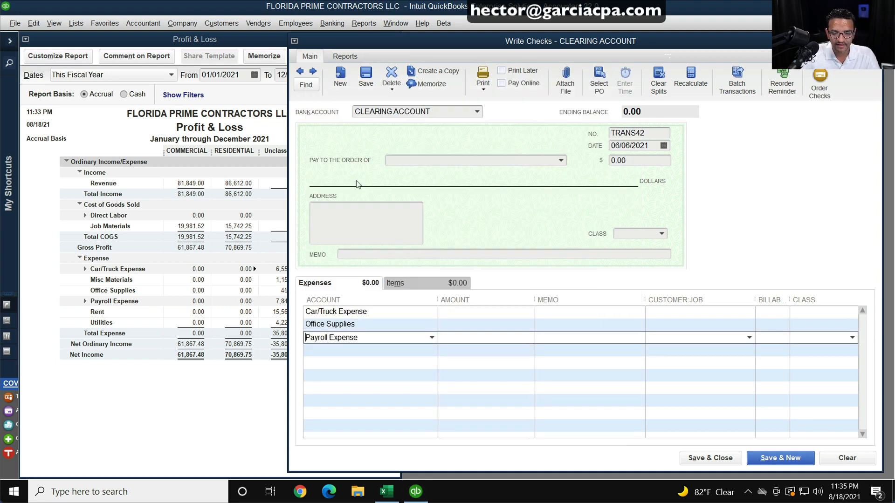
Step: Add Rent and Utilities as the next two expense account lines of the check
left_click(335, 351)
type("Rent")
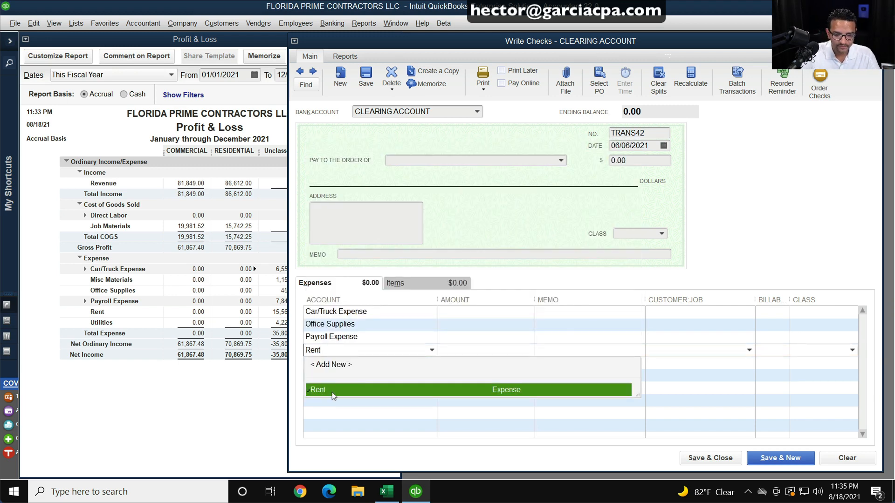
left_click(332, 387)
left_click(315, 363)
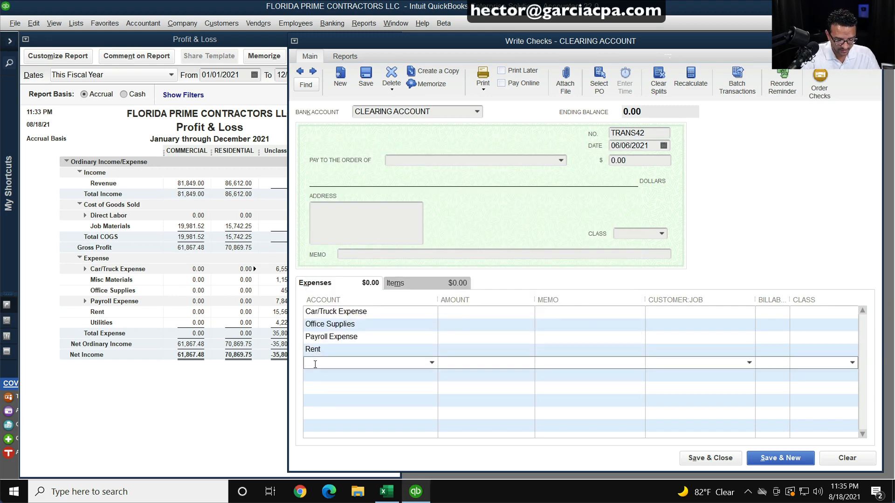
type("Utilities")
left_click(326, 402)
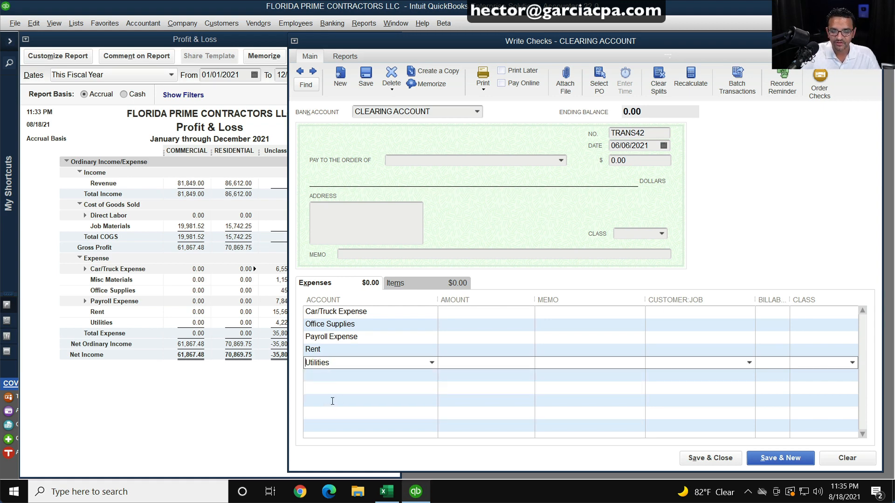
Step: Move the check window clear of the report's figures and enter 6,558.50 divided by 2 as the Car/Truck Expense amount
left_click_drag(396, 36, 465, 40)
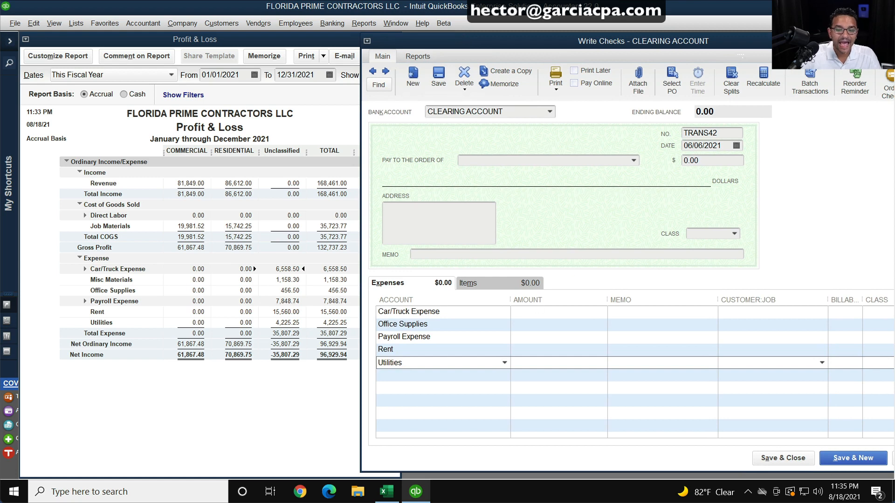
left_click(549, 313)
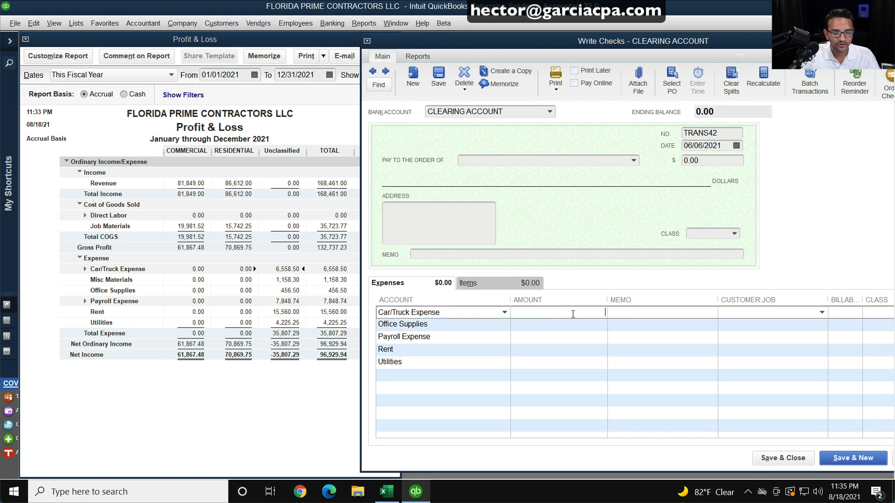
type("6,558.50 ")
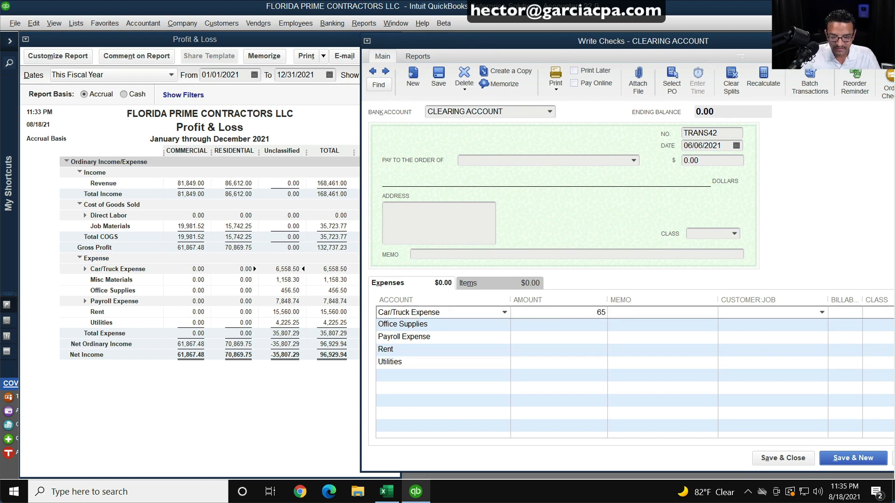
type("/ 2")
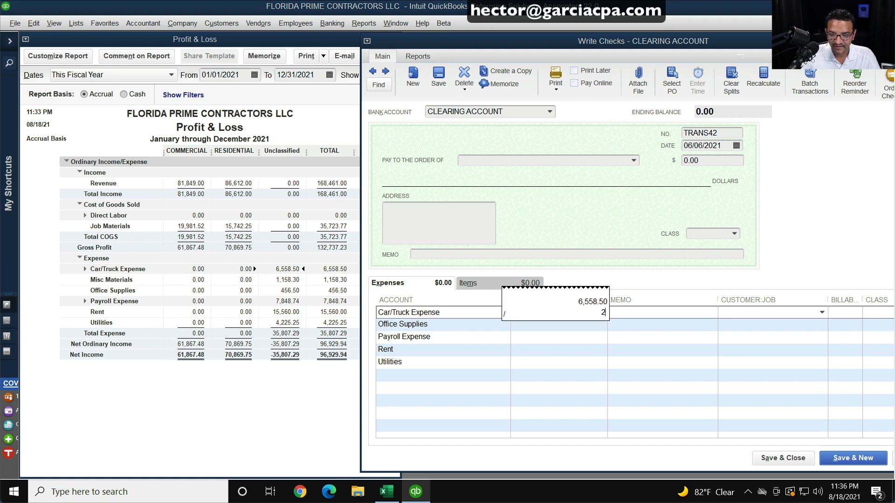
key("Return")
key("Down")
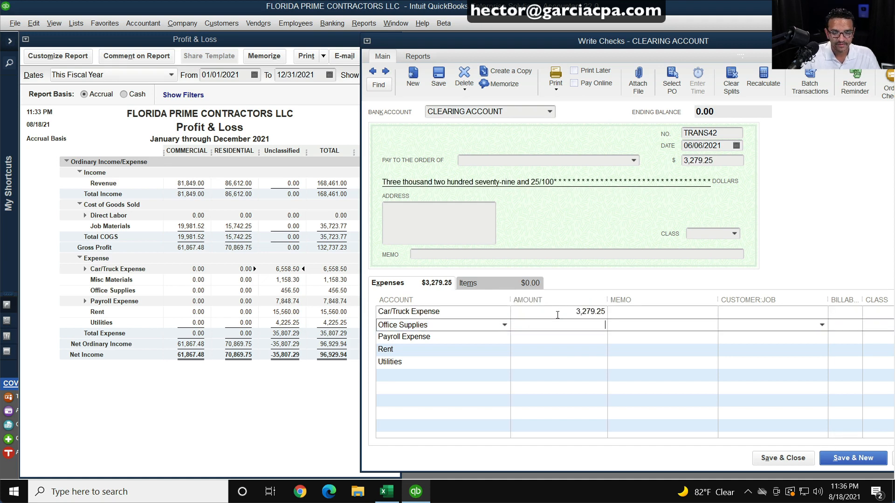
Step: Enter 1,158.30 divided by 2 as the amount on the Office Supplies line
type("15")
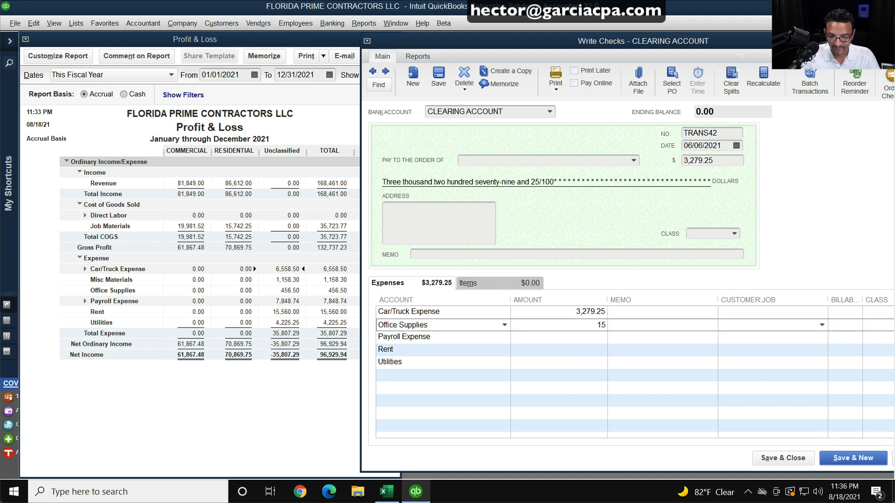
key("BackSpace")
key("BackSpace")
type("1,158.30 ")
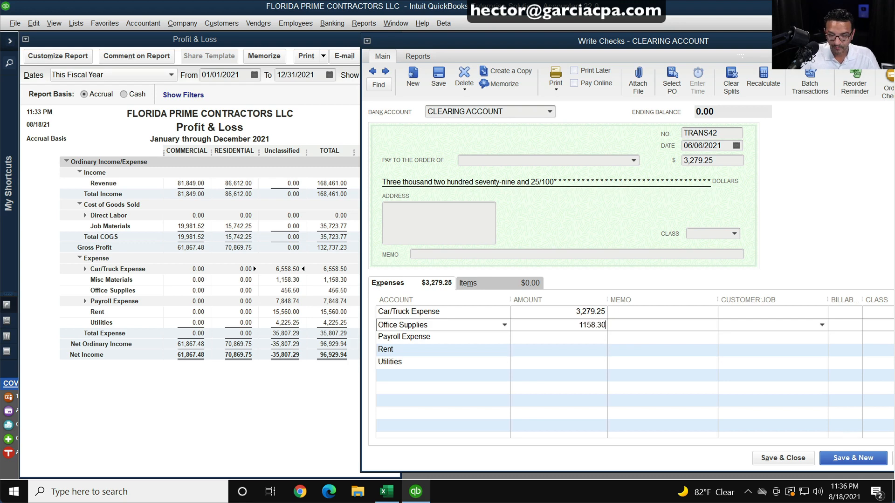
type("/ 2")
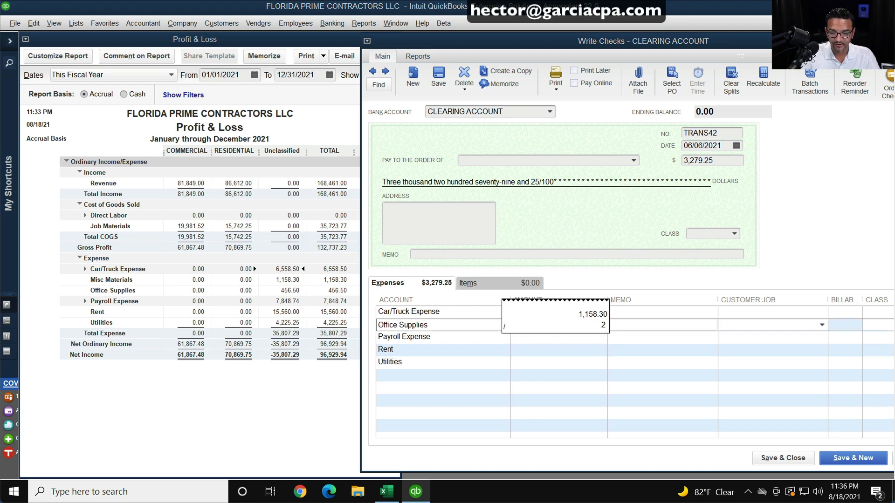
key("Return")
key("Down")
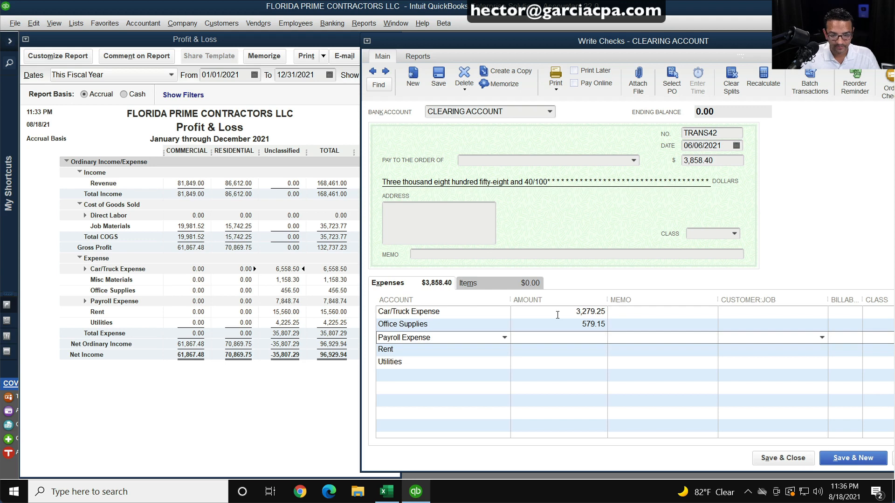
Step: Enter 456.50 divided by 2 as the amount on the Payroll Expense line
type("78")
key("BackSpace")
key("BackSpace")
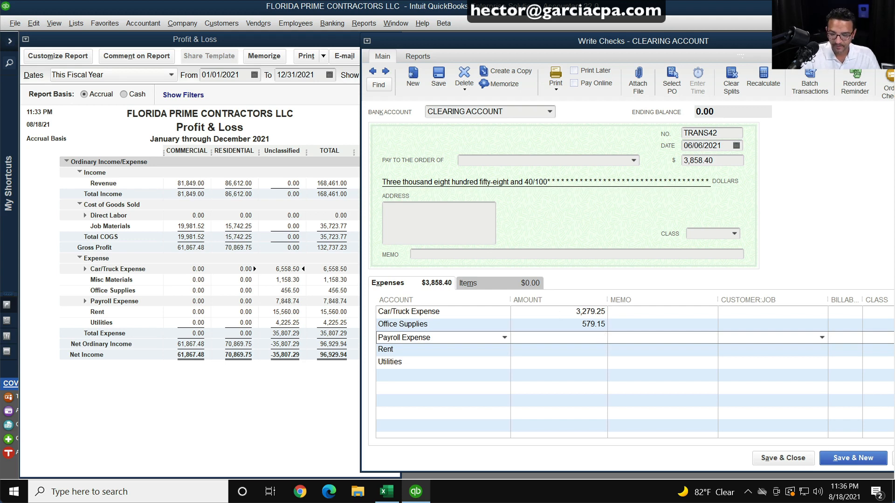
type("456.50")
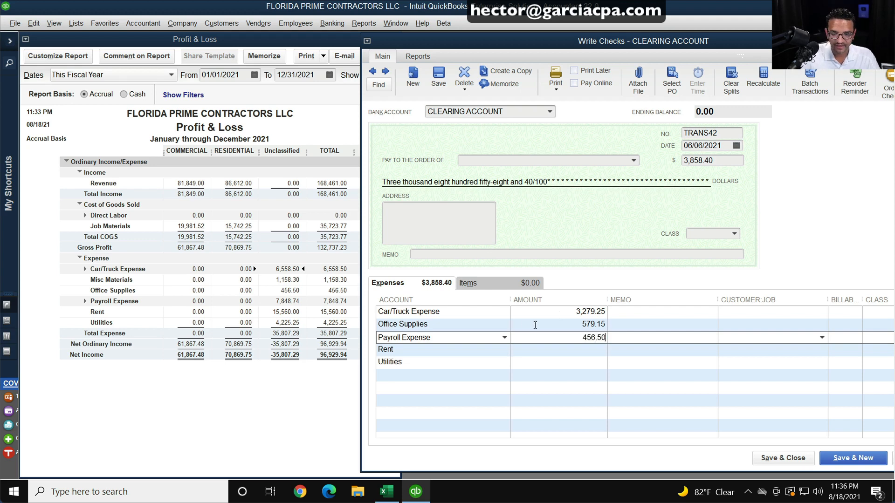
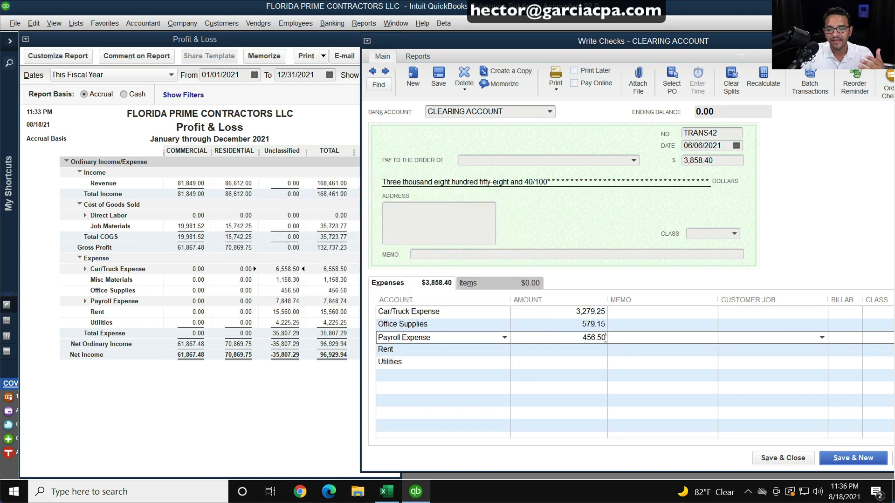
type("/2")
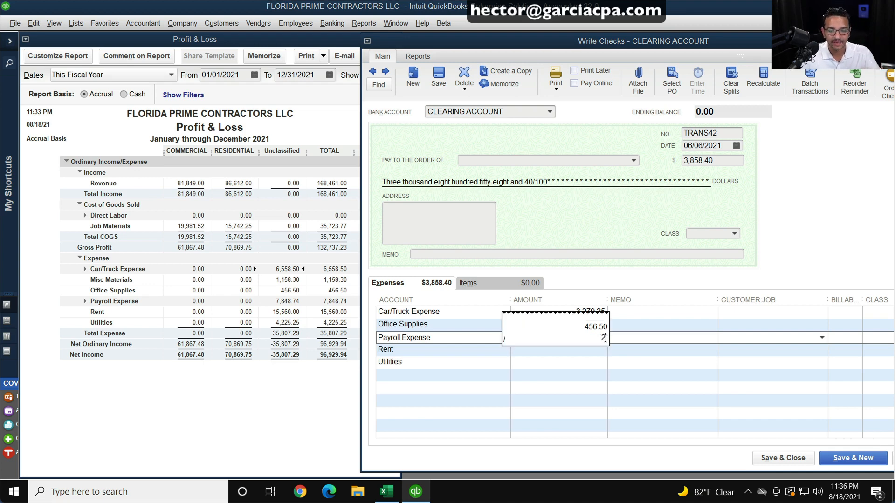
key("Return")
left_click(592, 349)
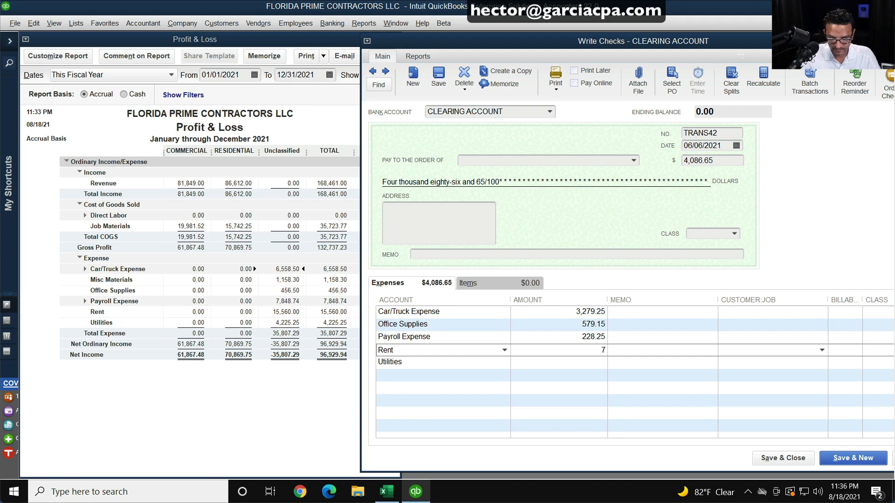
Step: Insert a new expense line above Office Supplies and assign it the Misc Materials account
right_click(464, 325)
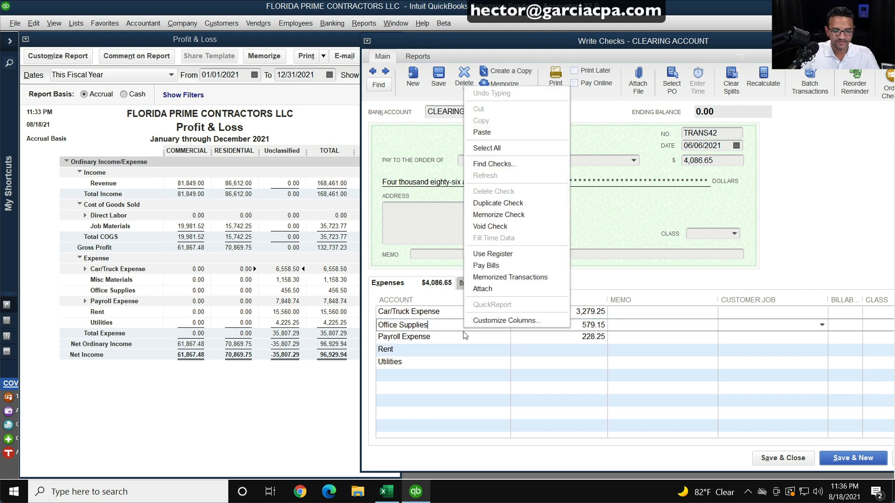
left_click(33, 23)
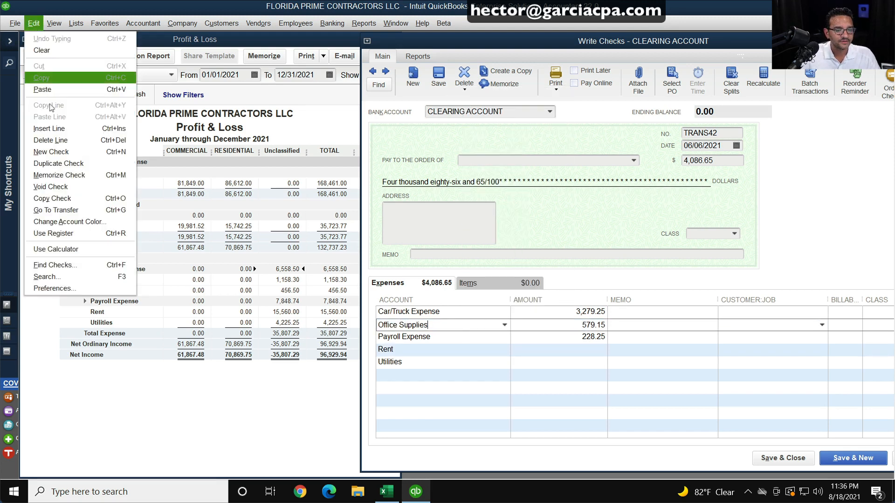
left_click(50, 129)
type("Misc Materials")
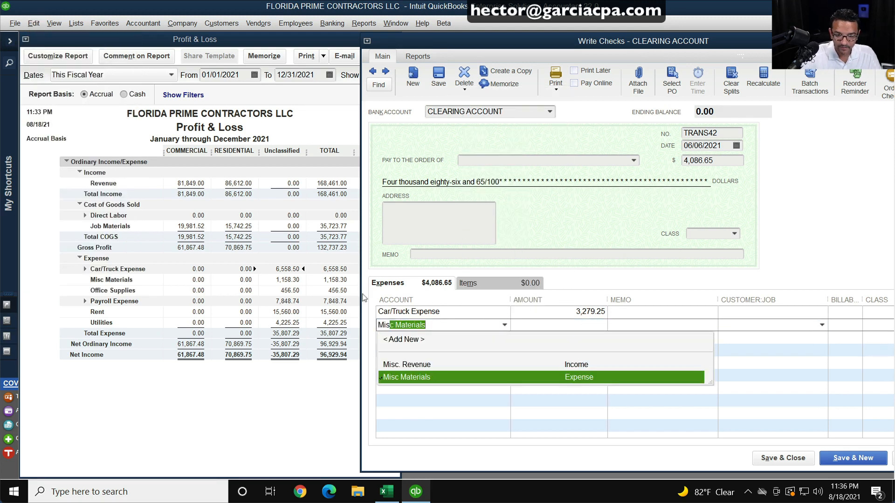
left_click(412, 378)
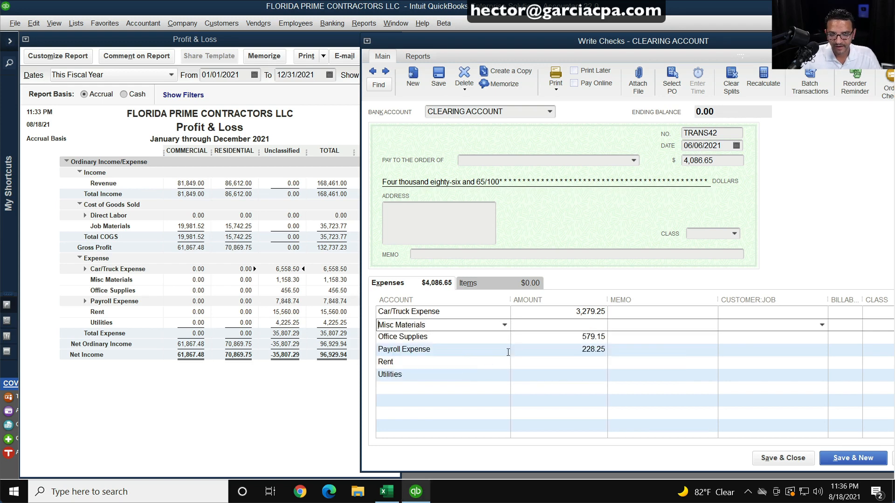
Step: Move the 579.15 amount from the Office Supplies line to the Misc Materials line
left_click(563, 339)
key("ctrl+x")
left_click(575, 322)
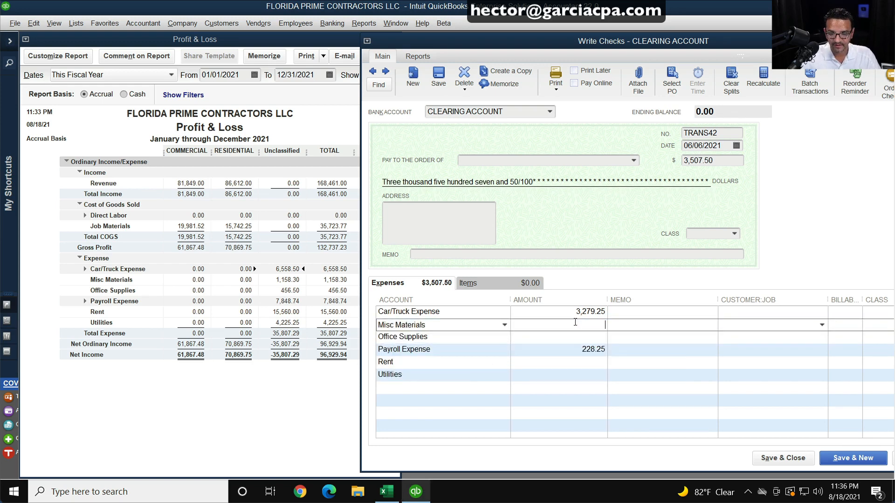
key("ctrl+v")
Step: Move the 228.25 amount from the Payroll Expense line to the Office Supplies line
left_click(574, 340)
left_click_drag(571, 348, 624, 356)
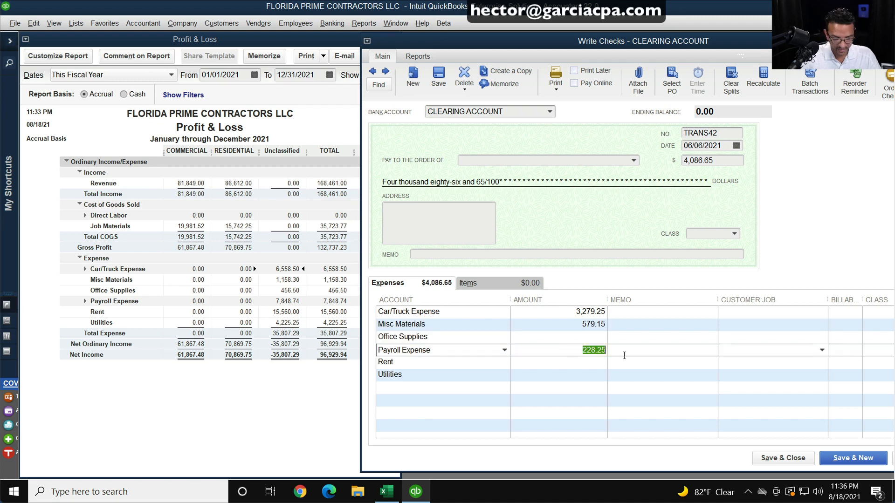
key("ctrl+x")
left_click(584, 338)
key("ctrl+v")
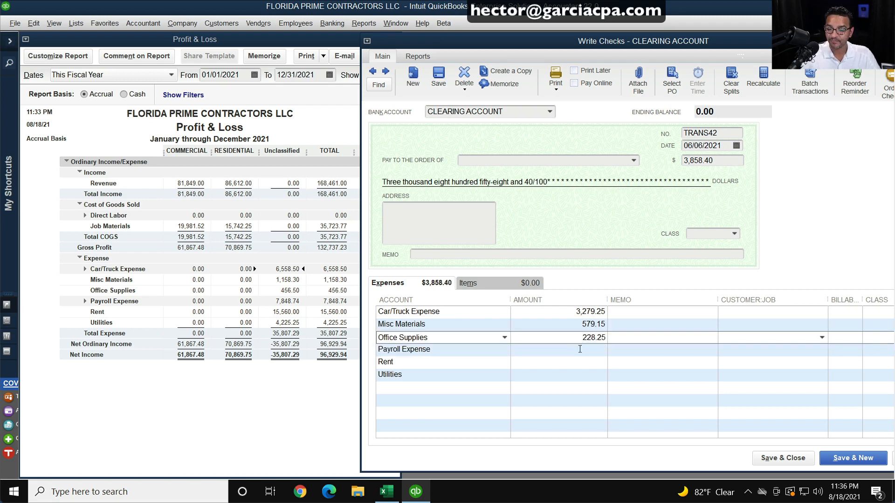
Step: Enter 7,848.74 divided by 2 as the amount on the Payroll Expense line
left_click(579, 350)
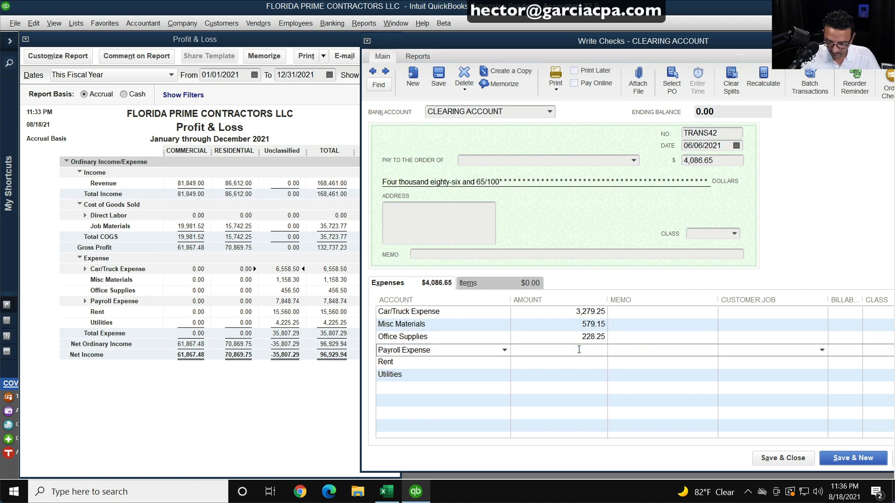
type("7848.74")
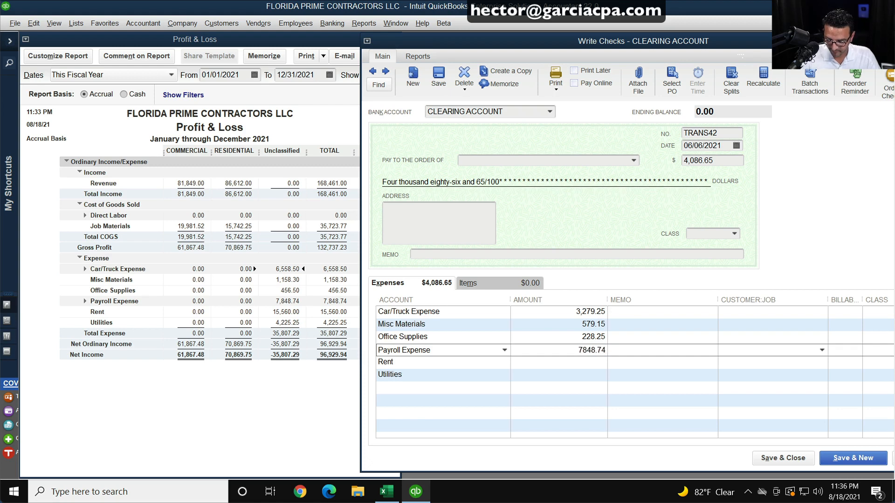
type("/2")
key("Tab")
Step: Enter 15,560 divided by 2 as the amount on the Rent line
left_click(577, 362)
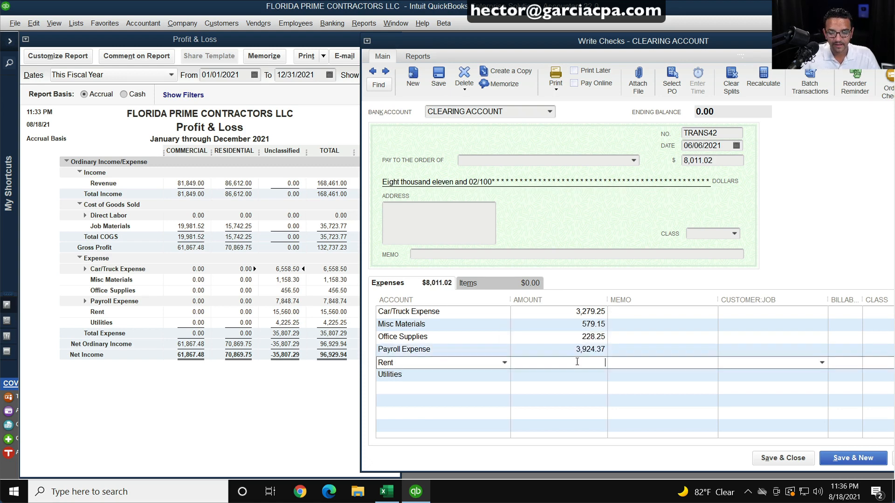
type("15")
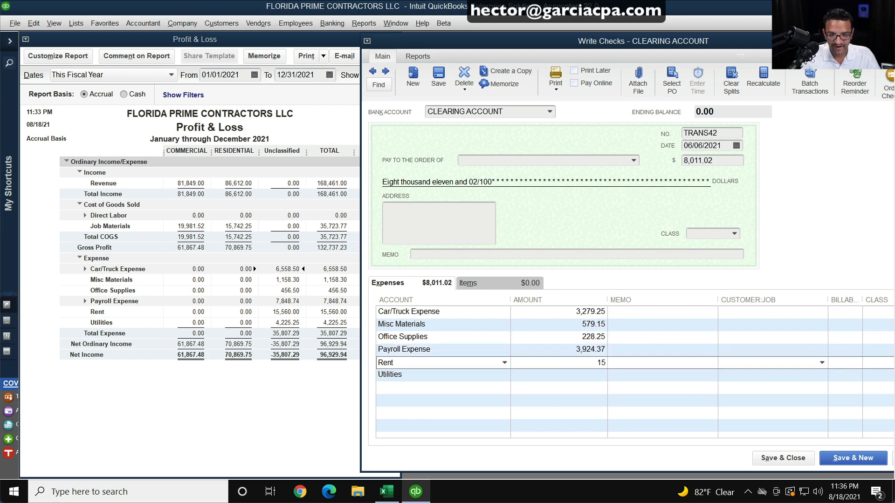
type("560")
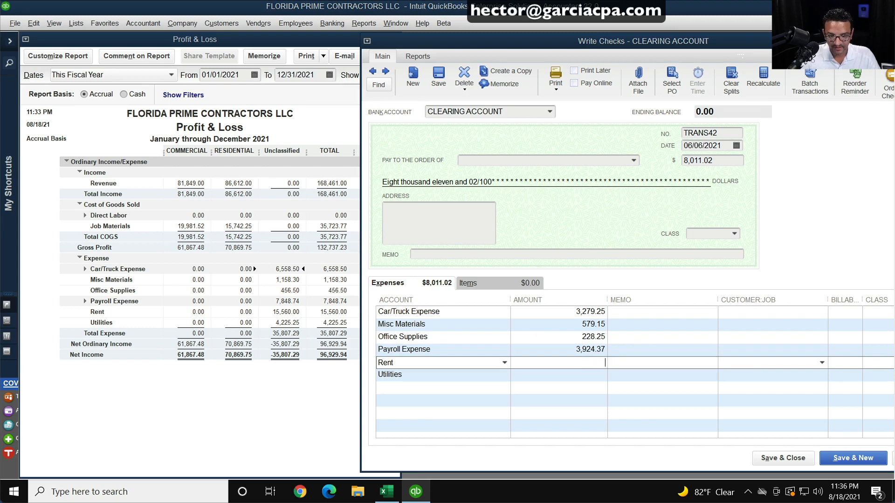
type("/2")
key("Return")
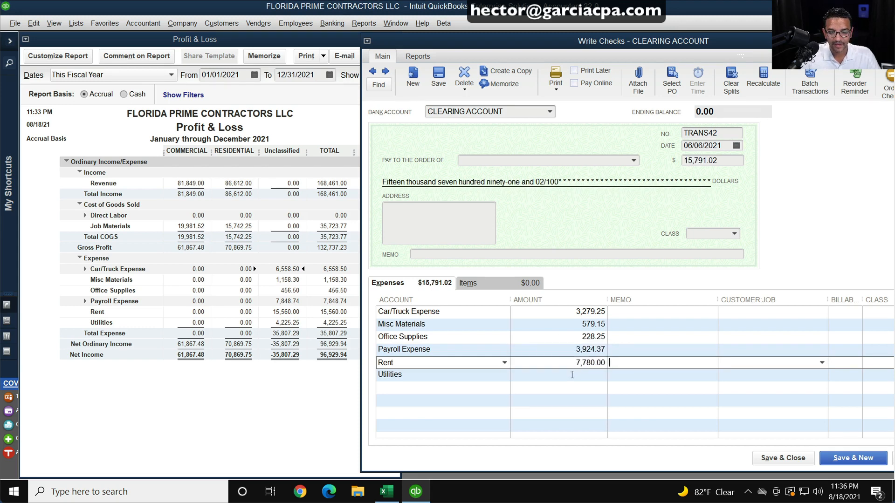
Step: Enter 4,225.25 divided by 2 as the amount on the Utilities line
left_click(572, 375)
type("4225")
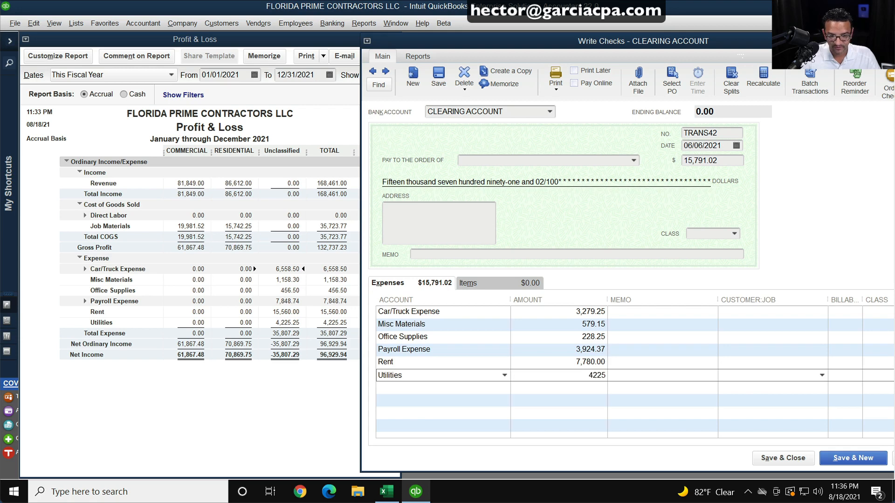
type(".25/2")
key("Return")
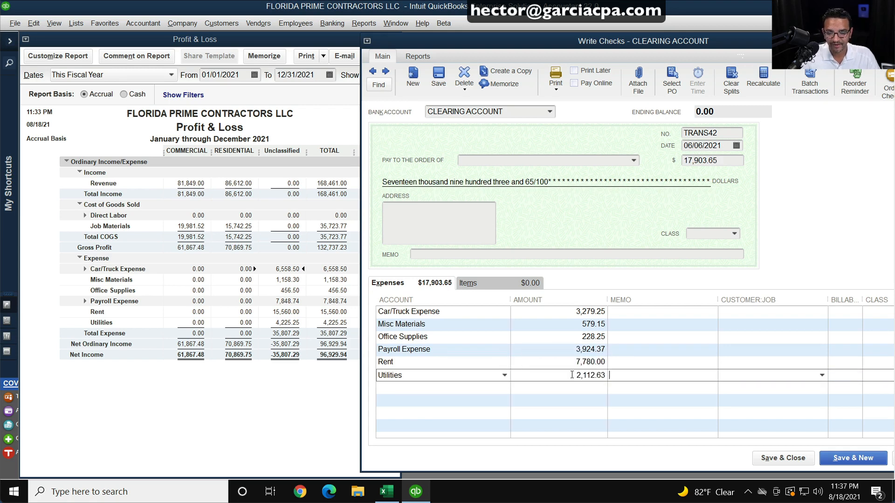
left_click(567, 387)
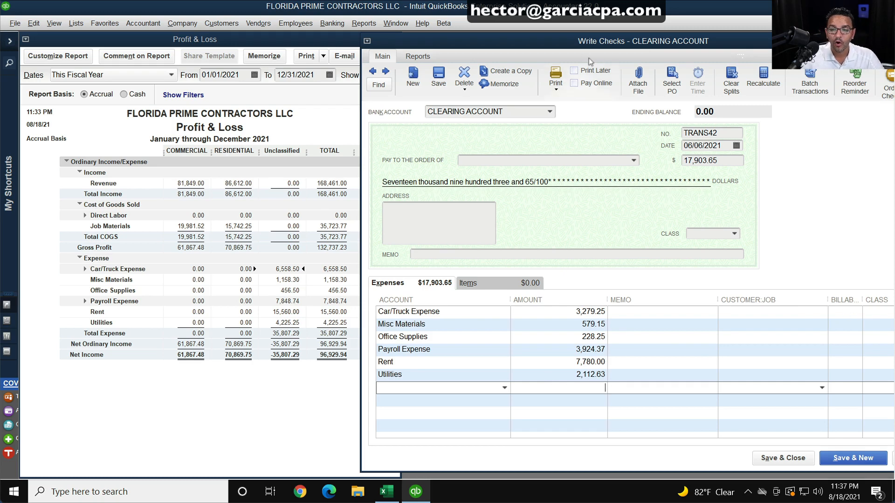
Step: Maximize the check window and assign the COMMERCIAL class to the Car/Truck Expense line
double_click(557, 47)
left_click(862, 297)
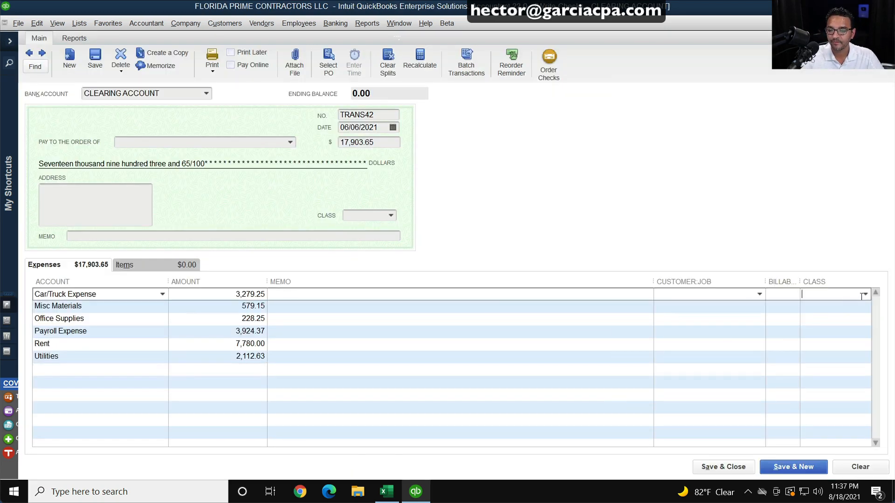
left_click(865, 295)
left_click(810, 326)
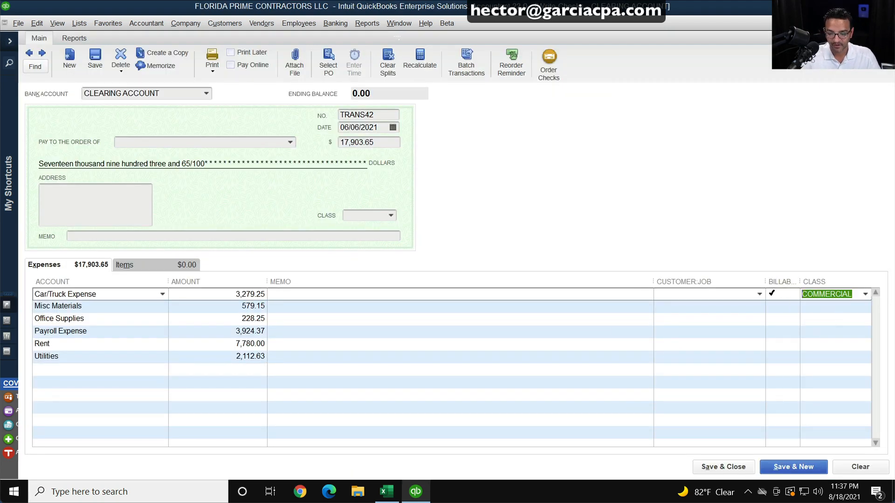
Step: Copy the COMMERCIAL class down to the Misc Materials through Utilities lines and restore the check window to its smaller size
key("Down")
key("ctrl+apostrophe")
key("Down")
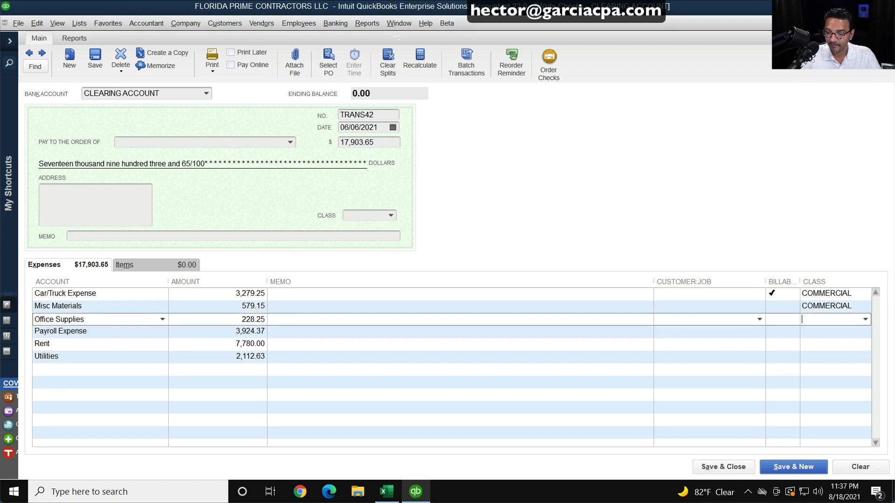
key("ctrl+apostrophe")
key("Down")
key("ctrl+apostrophe")
key("Down")
key("ctrl+apostrophe")
key("Down")
key("ctrl+apostrophe")
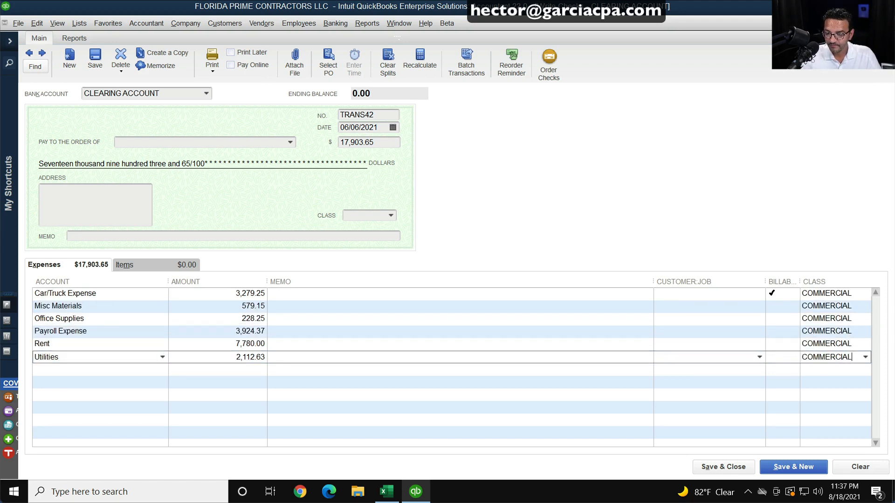
key("Down")
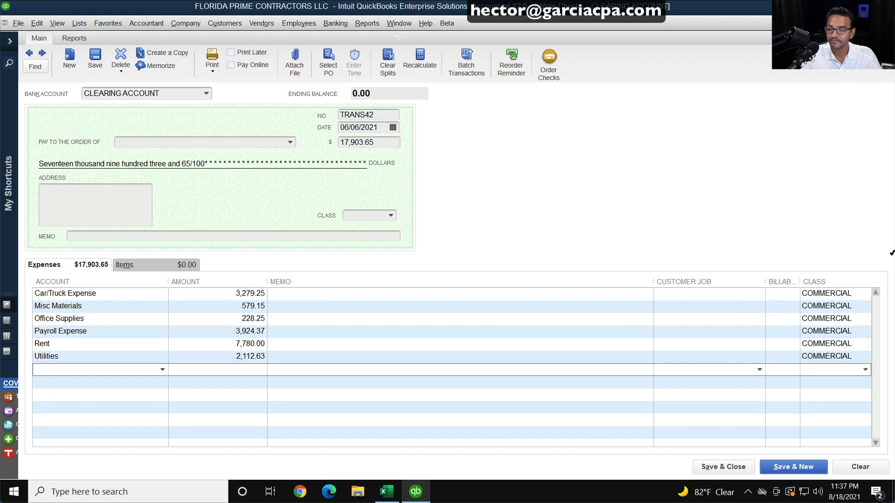
left_click(876, 23)
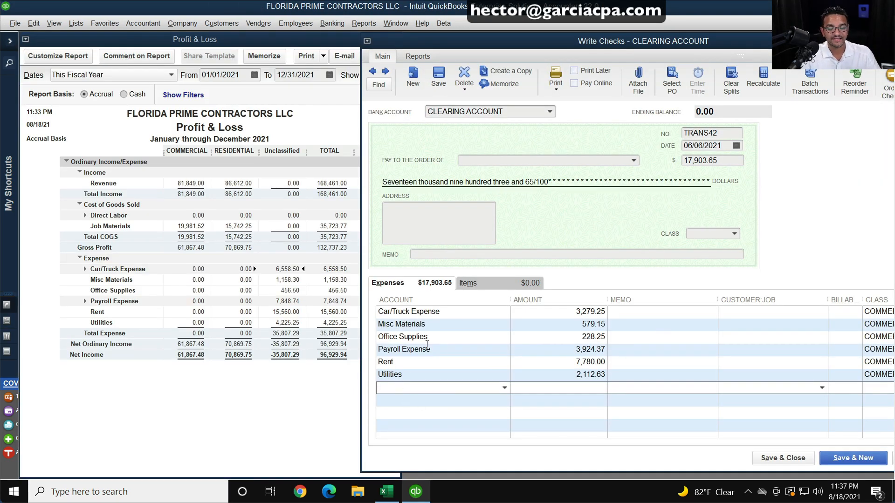
Step: Copy the Car/Truck Expense and Misc Materials account names onto two new expense lines below Utilities
left_click(449, 311)
key("ctrl+c")
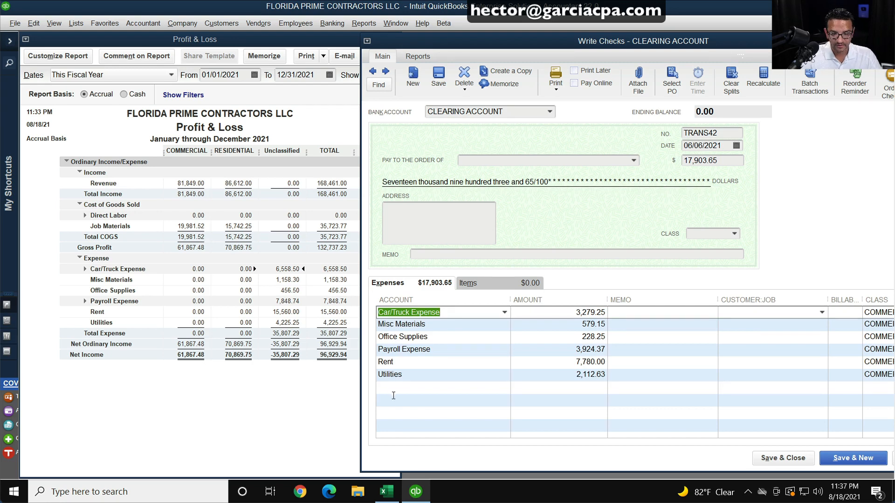
left_click(396, 389)
key("ctrl+v")
left_click(438, 324)
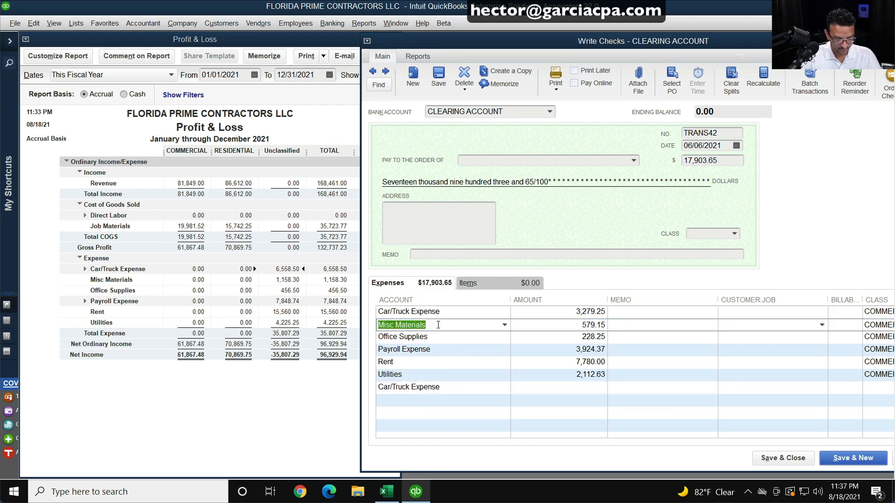
key("ctrl+c")
left_click(396, 401)
key("ctrl+v")
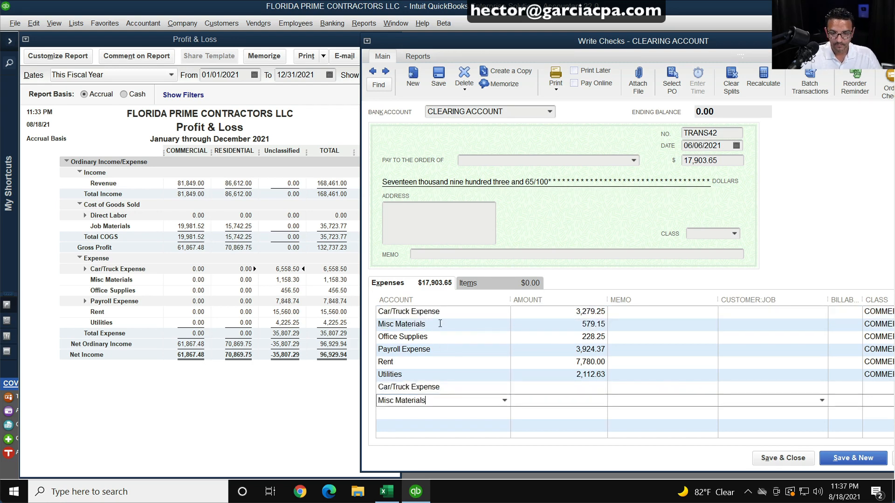
Step: Copy the Office Supplies and Payroll Expense account names onto the next two empty expense lines
left_click(434, 338)
key("ctrl+c")
left_click(388, 413)
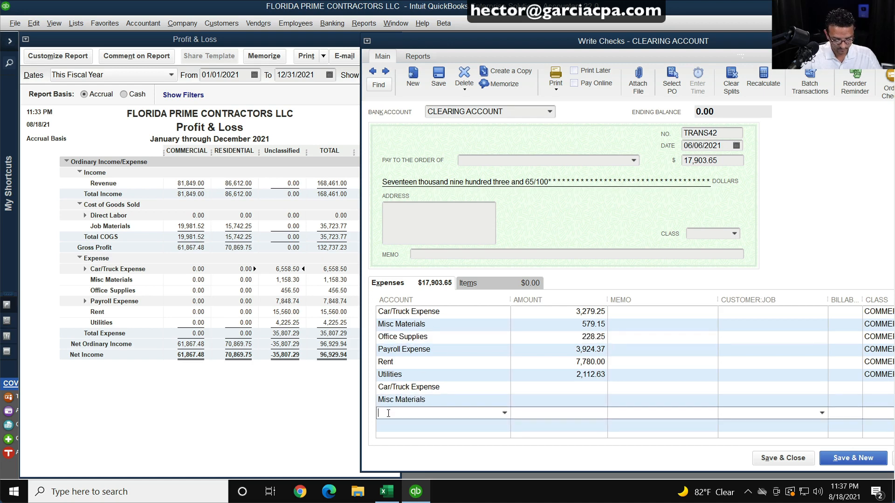
key("ctrl+v")
left_click(438, 350)
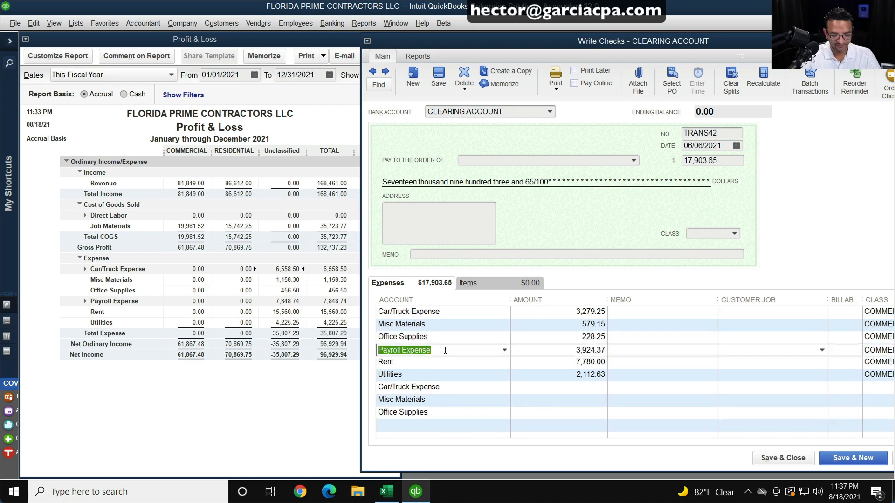
key("ctrl+c")
left_click(409, 427)
key("ctrl+v")
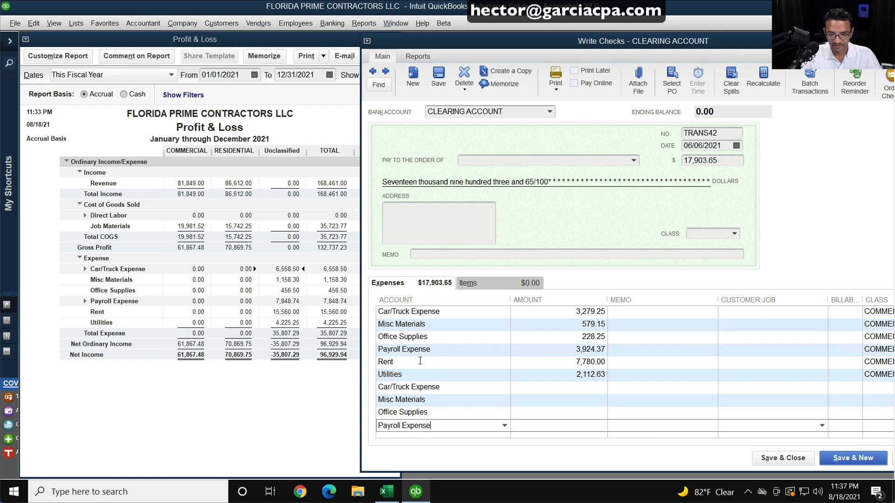
Step: Copy the Rent and Utilities account names onto the next two expense lines to complete the second set of accounts
left_click(404, 364)
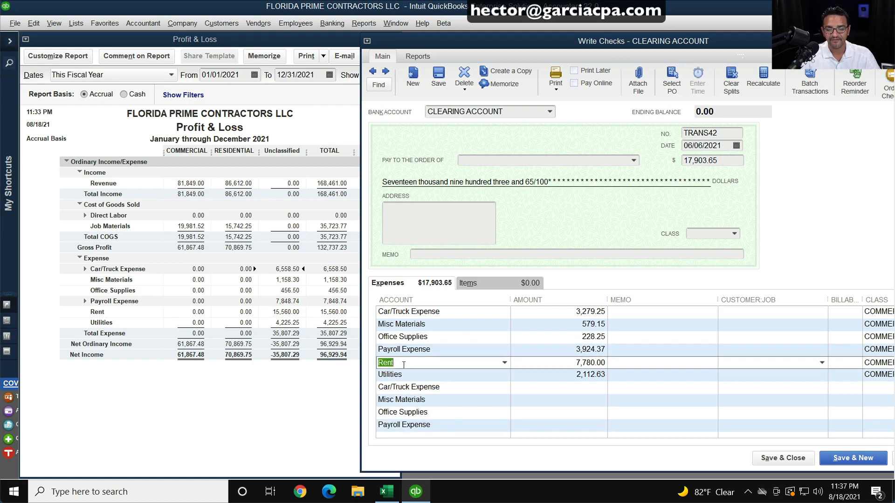
key("ctrl+c")
left_click(406, 434)
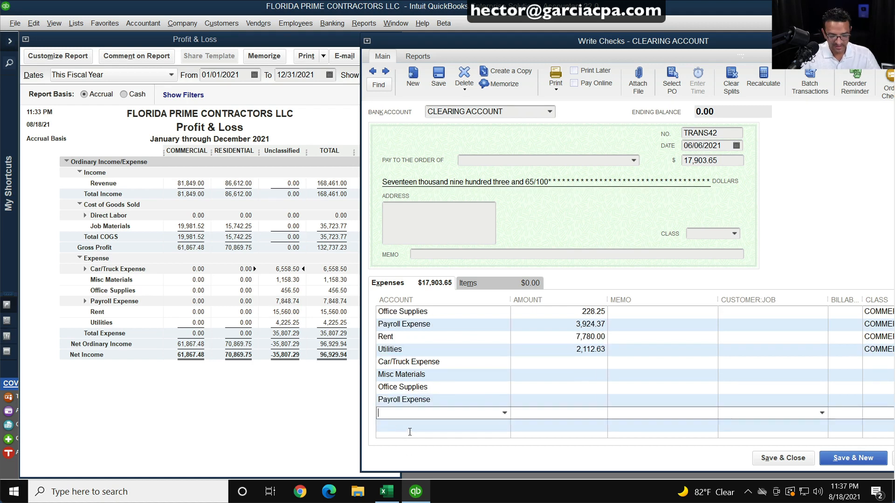
key("ctrl+v")
left_click(441, 363)
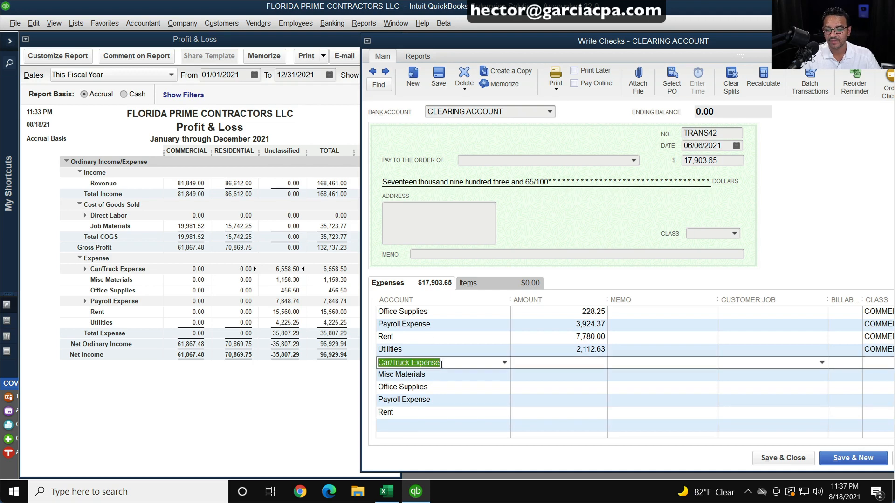
left_click(437, 351)
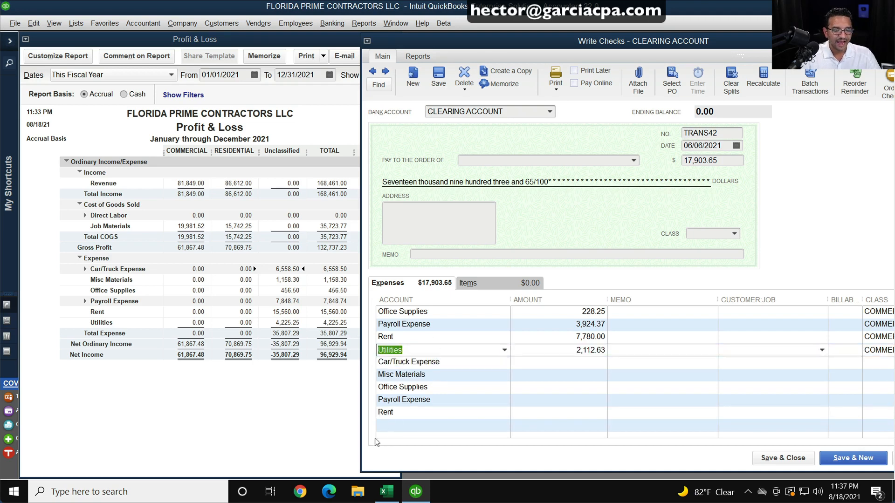
left_click(395, 426)
key("ctrl+v")
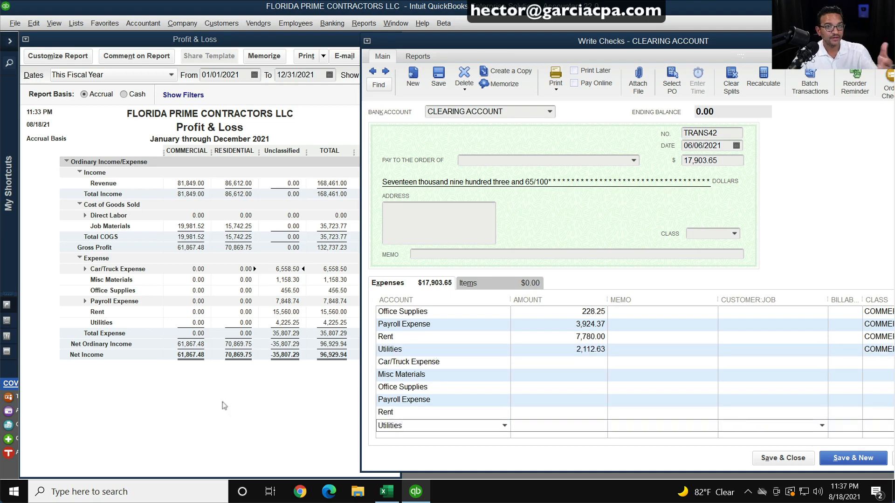
left_click(187, 393)
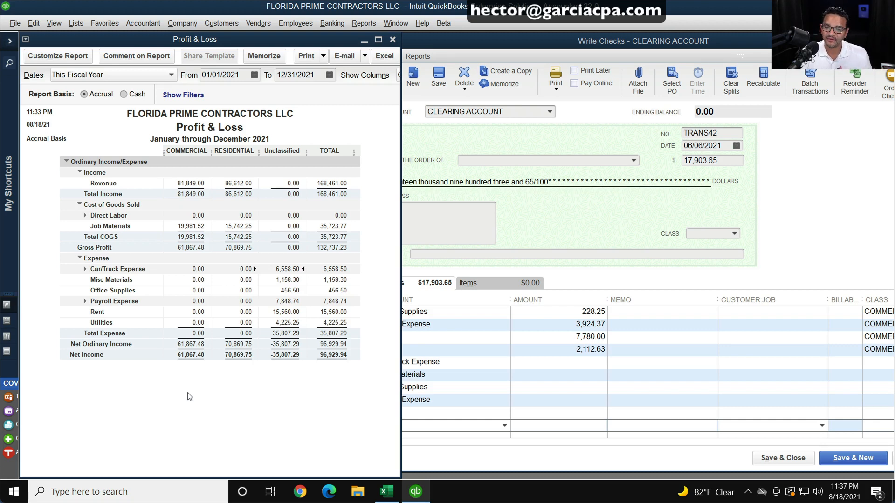
left_click(796, 220)
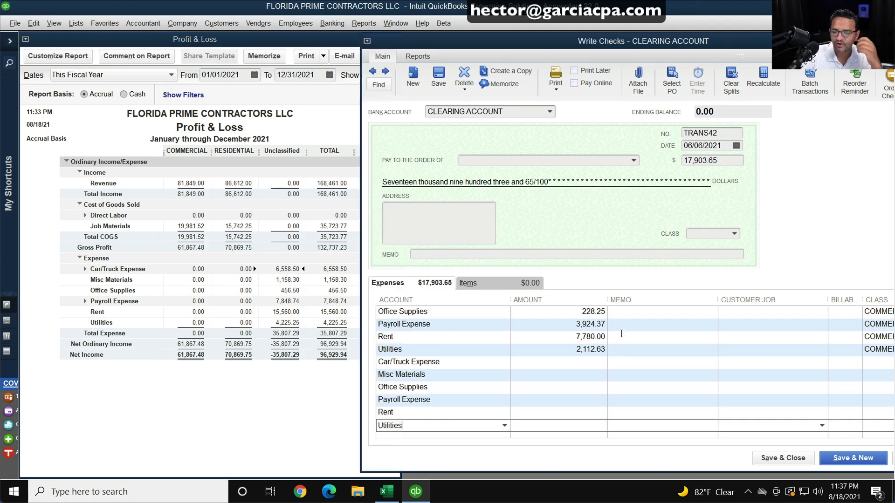
Step: Select the 3,279.25 amount on the COMMERCIAL Car/Truck Expense line
scroll(606, 349, "up", 1)
left_click(578, 312)
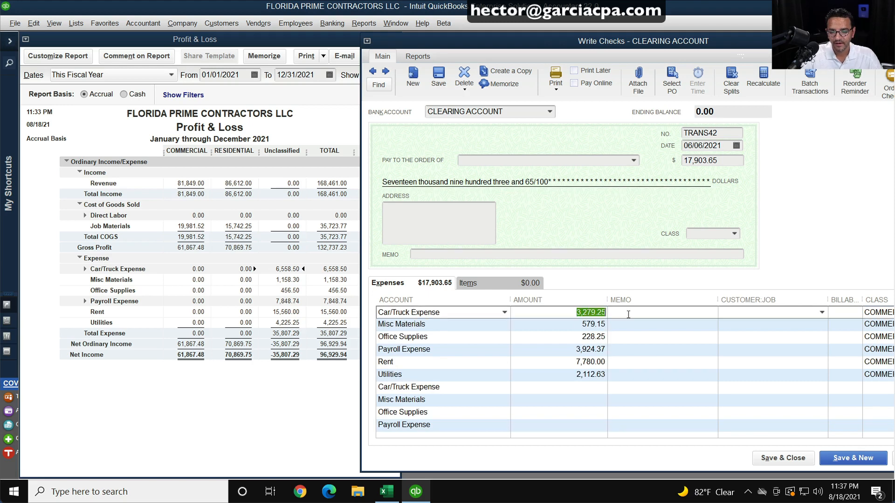
Step: Copy the amounts 3,279.25 and 579.15 into the second Car/Truck Expense and Misc Materials lines of the check
left_click(565, 387)
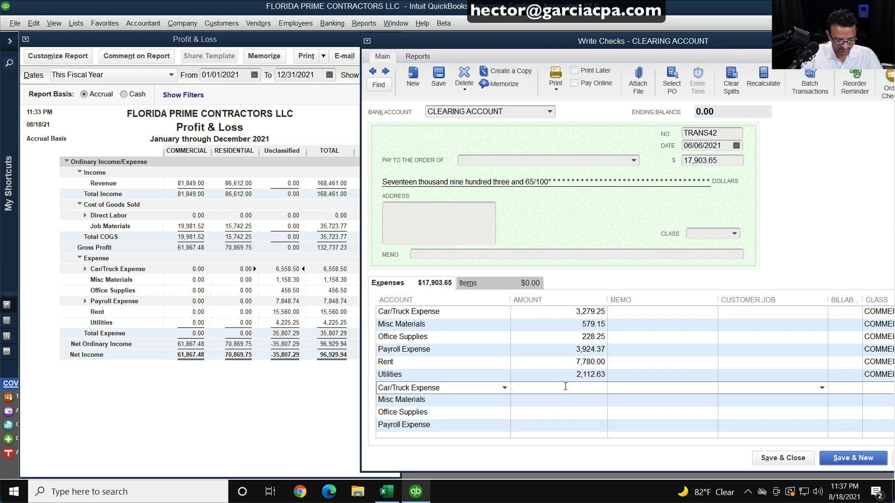
key("ctrl+v")
left_click(573, 324)
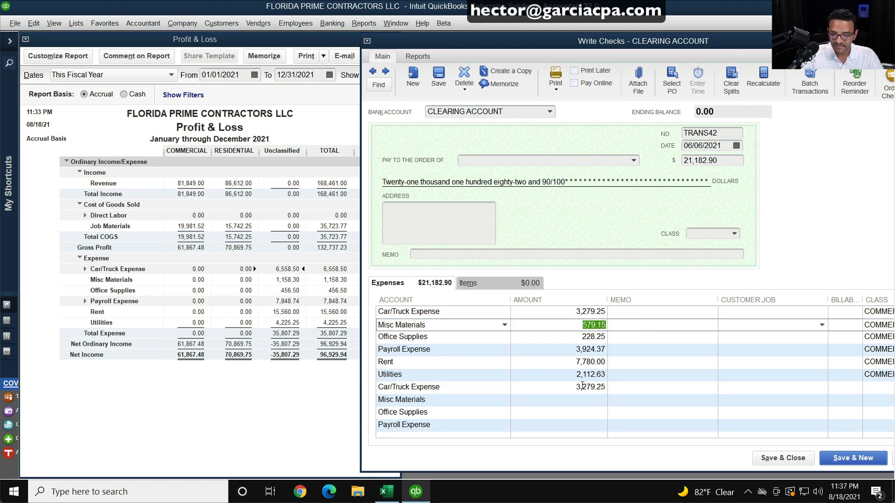
key("ctrl+c")
left_click(566, 401)
key("ctrl+v")
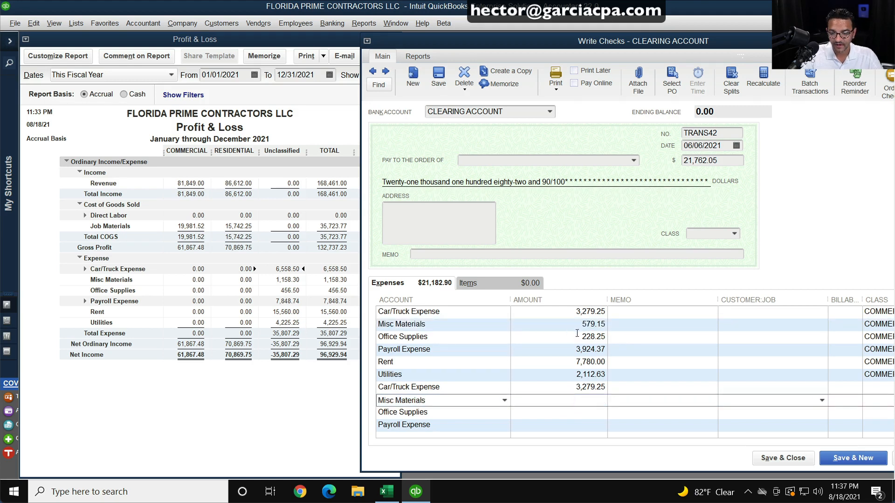
Step: Copy the amounts 228.25 and 3,924.37 into the second Office Supplies and Payroll Expense lines
left_click(577, 334)
left_click(569, 414)
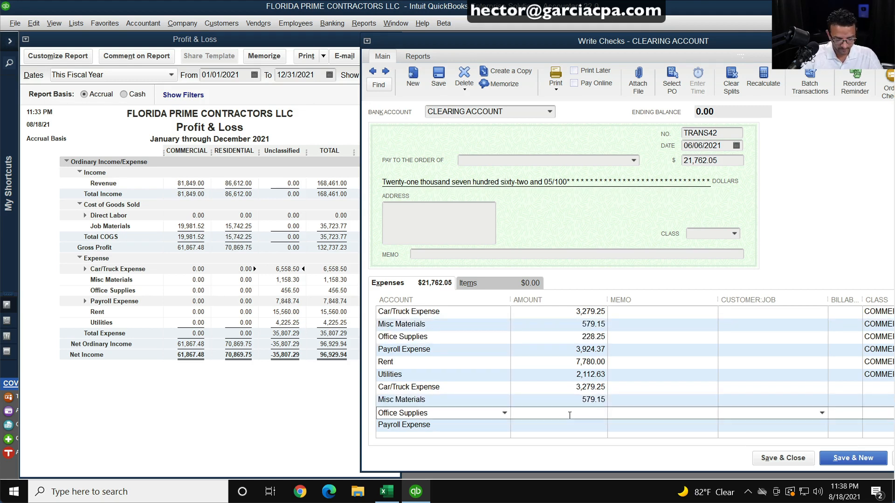
key("ctrl+v")
left_click(564, 349)
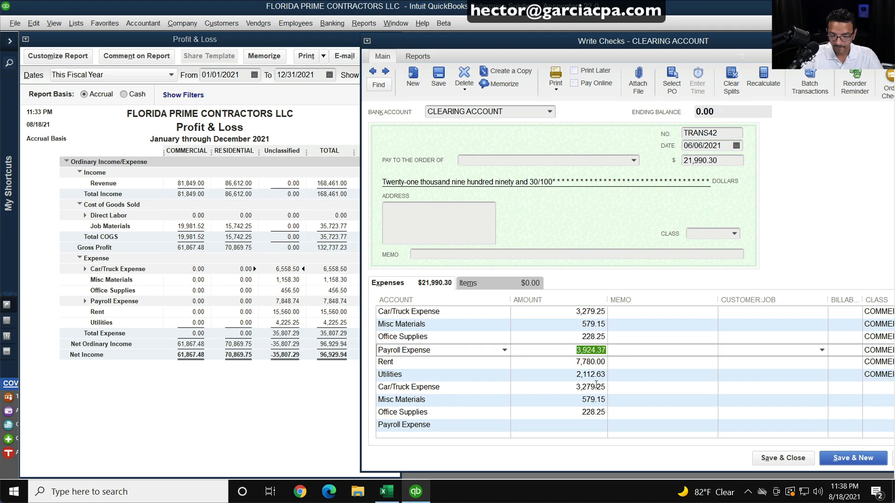
left_click(570, 425)
key("ctrl+v")
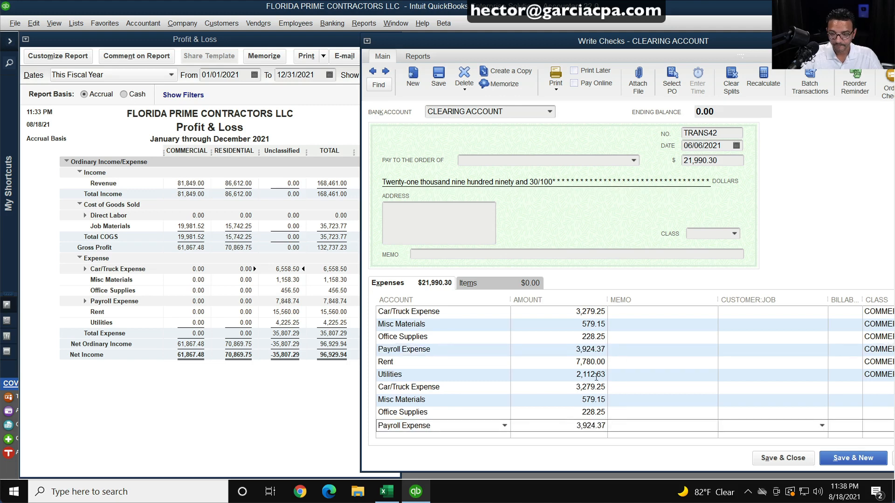
Step: Copy the amounts 7,780.00 and 2,112.63 into the second Rent and Utilities lines
left_click(560, 362)
scroll(576, 434, "down", 2)
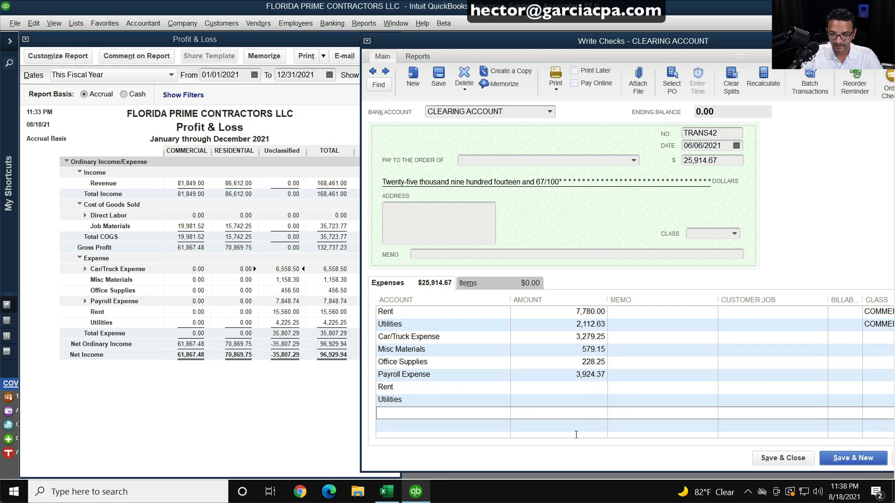
left_click(583, 389)
key("ctrl+v")
scroll(574, 354, "up", 2)
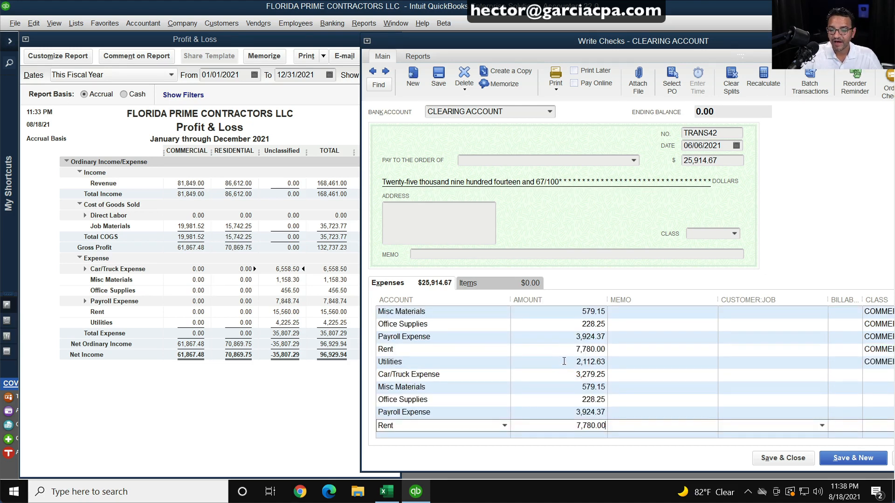
left_click(564, 363)
key("ctrl+c")
scroll(598, 385, "down", 2)
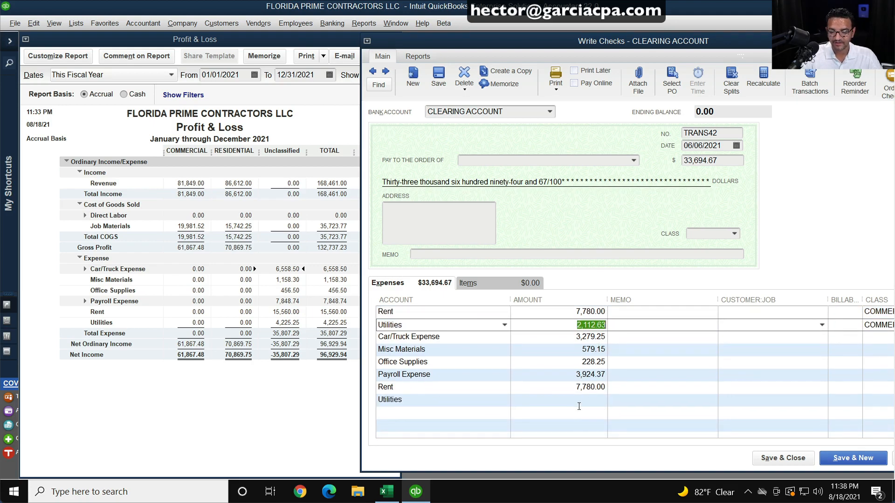
left_click(579, 400)
key("ctrl+v")
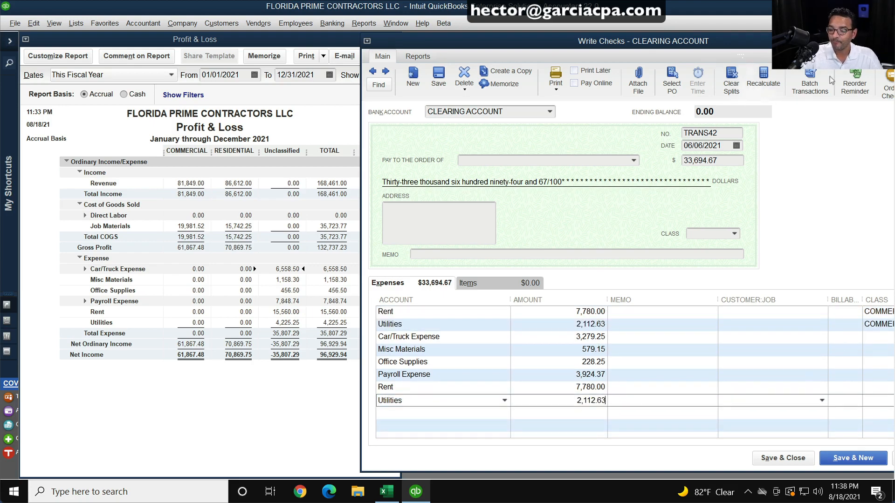
Step: Maximize the check window and assign the RESIDENTIAL class to the second Car/Truck Expense line
double_click(791, 41)
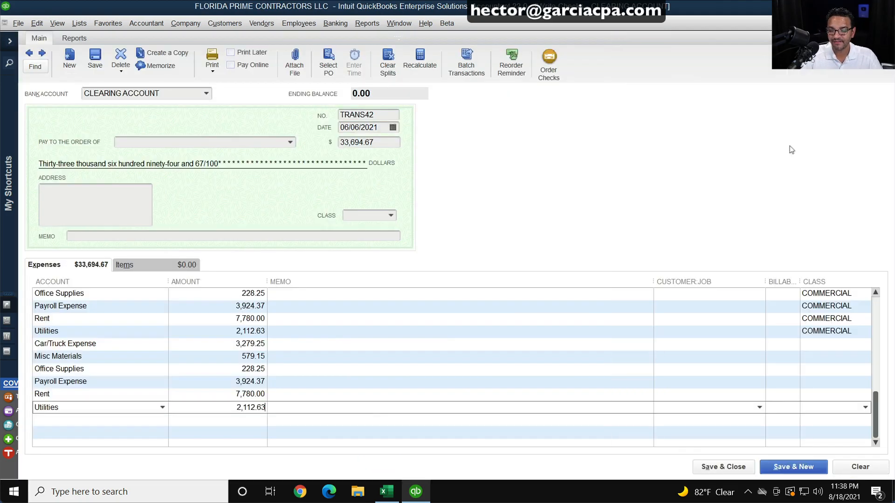
left_click(864, 343)
left_click(865, 345)
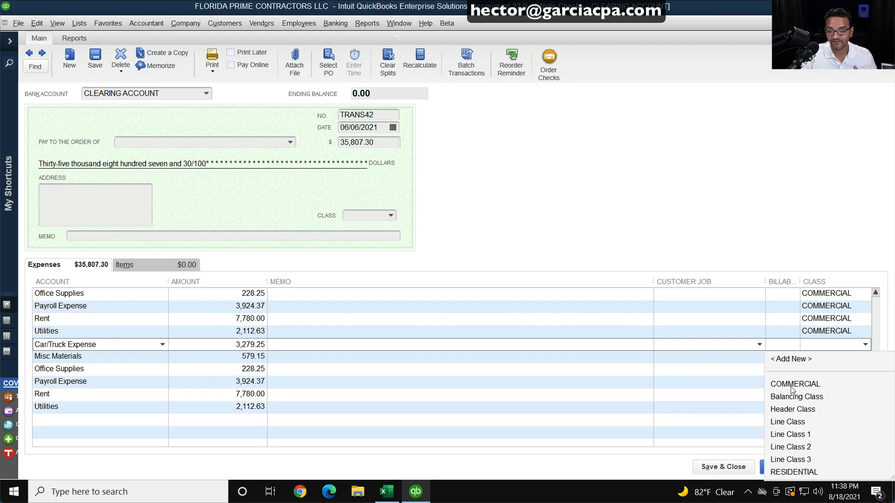
left_click(794, 472)
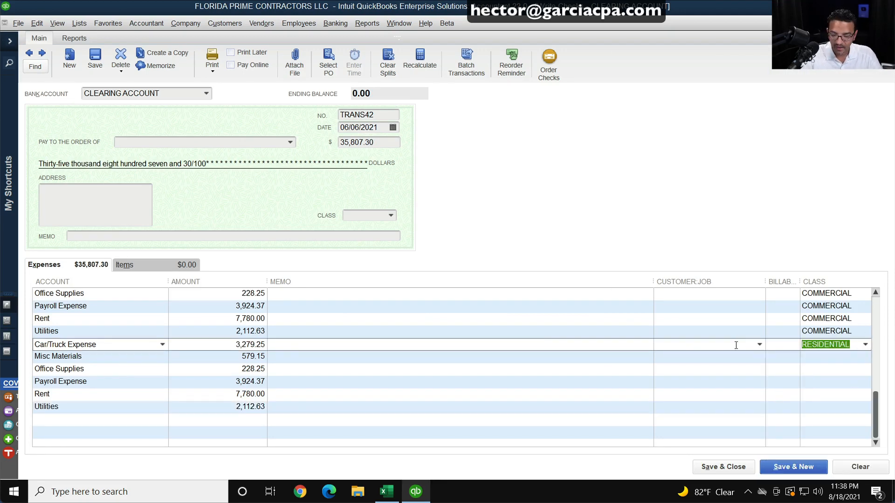
Step: Assign the RESIDENTIAL class to the second Misc Materials, Office Supplies, Payroll Expense, Rent and Utilities lines, and check the check amount
key("Down")
key("ctrl+apostrophe")
key("Down")
key("ctrl+apostrophe")
key("Down")
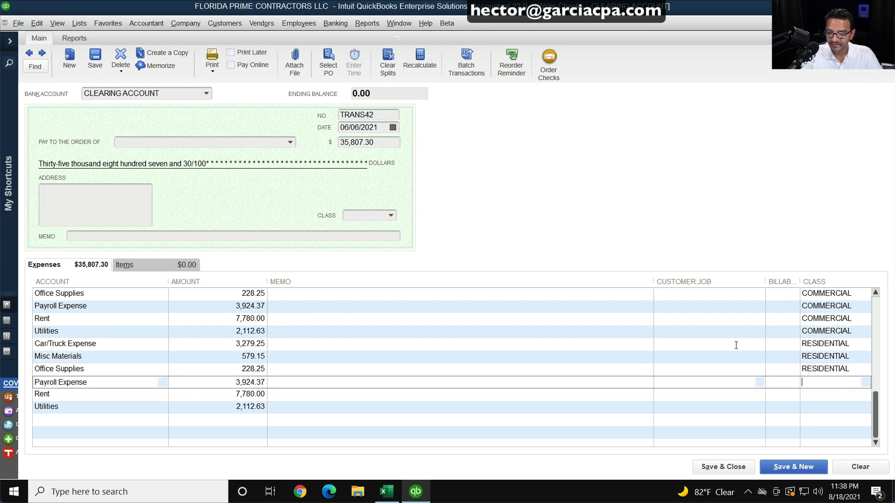
key("ctrl+apostrophe")
key("Down")
key("ctrl+apostrophe")
key("Down")
key("ctrl+apostrophe")
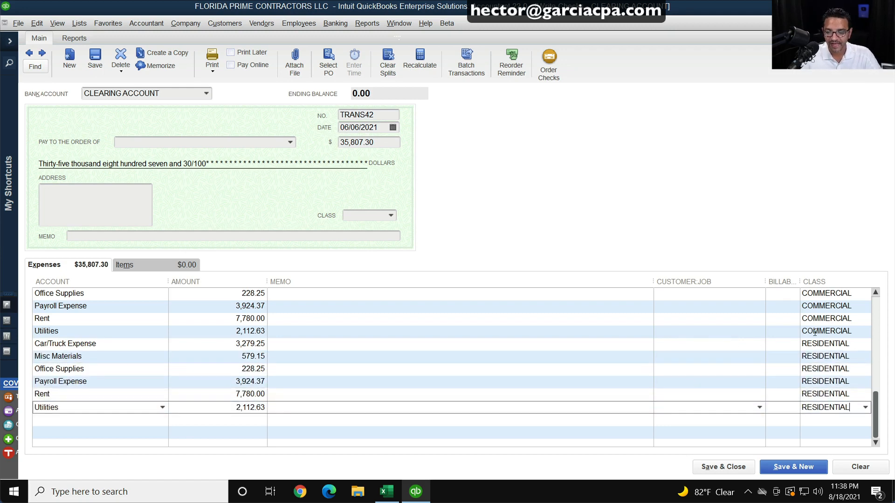
scroll(816, 331, "up", 1)
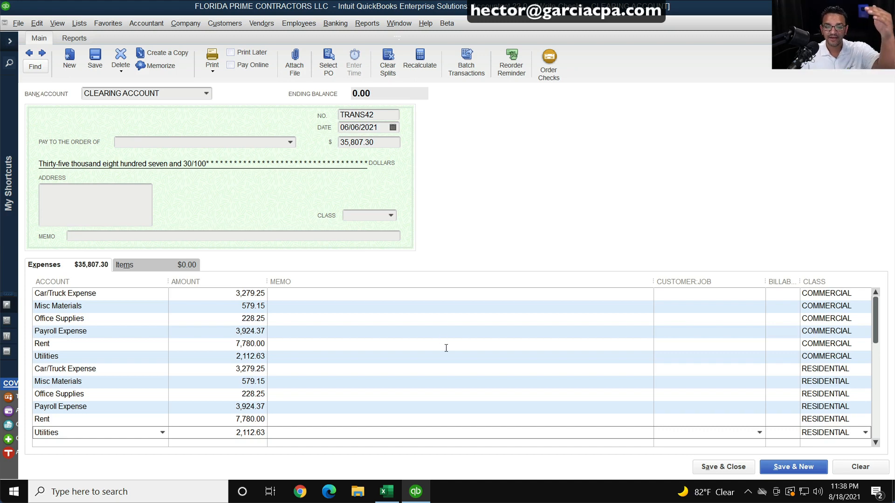
left_click(344, 142)
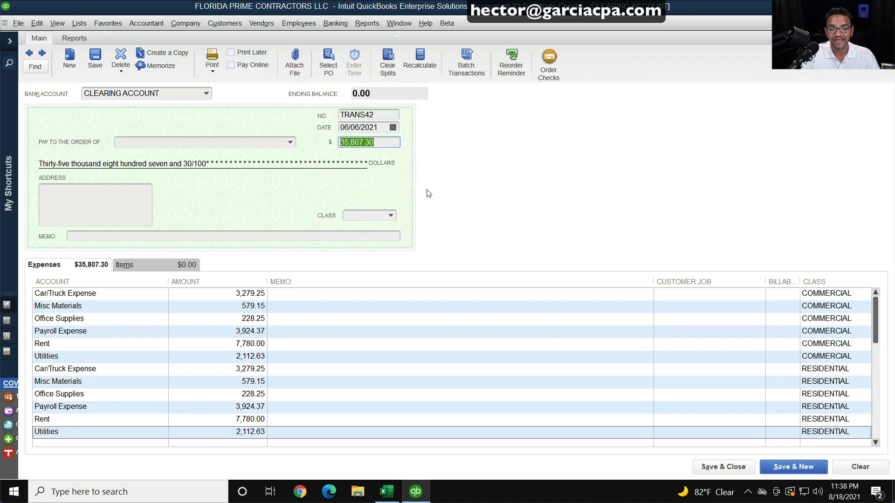
Step: Start a third set of expense lines below the second Utilities line with the accounts Car/Truck Expense and Misc Materials
scroll(405, 316, "down", 1)
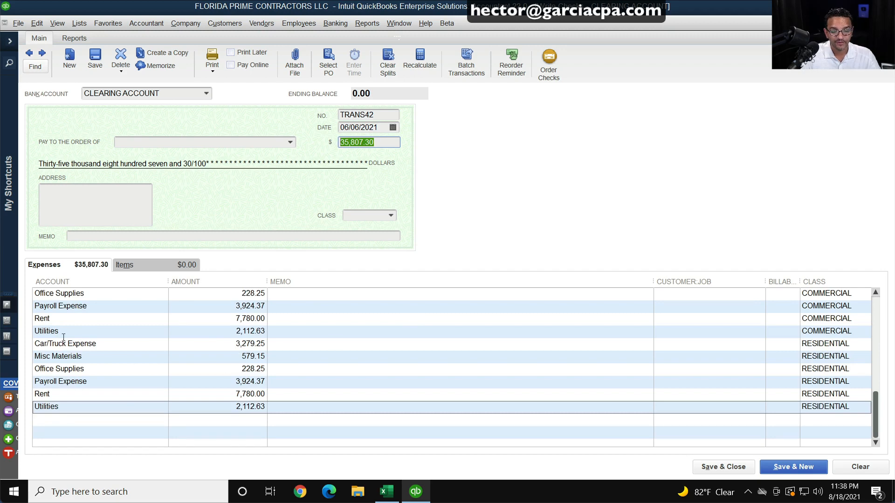
left_click(80, 332)
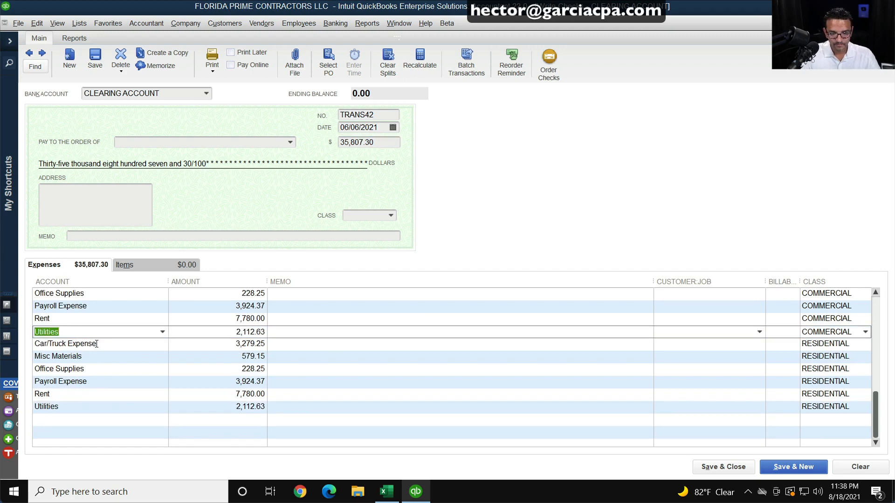
left_click(99, 340)
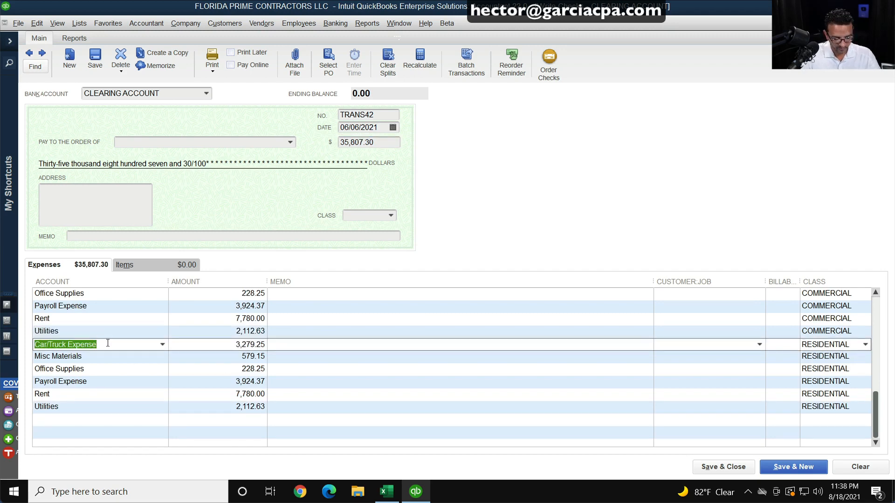
left_click(48, 421)
key("ctrl+v")
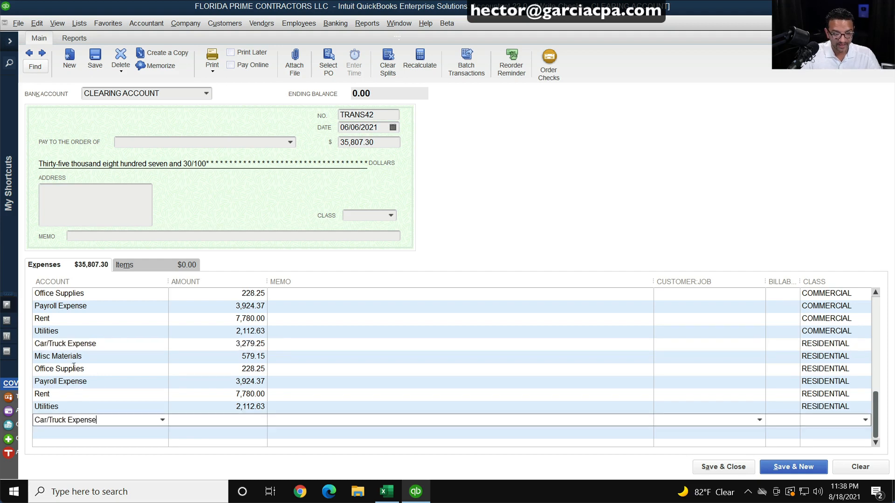
left_click(118, 345)
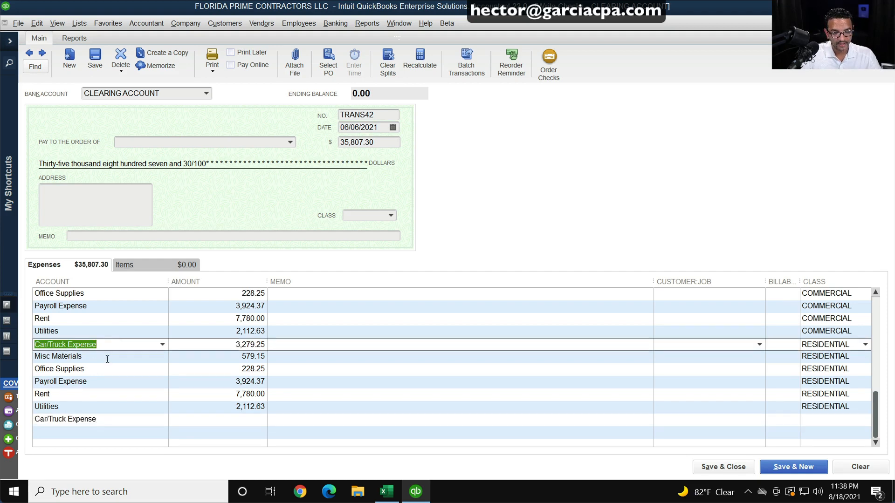
left_click(108, 358)
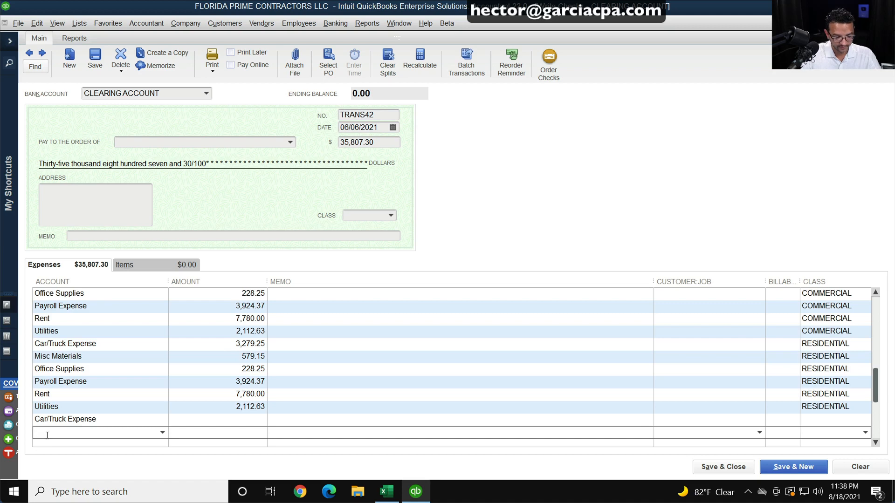
type("Misc Materials")
Step: Add Office Supplies and Payroll Expense as the next account lines of the third set
left_click(97, 370)
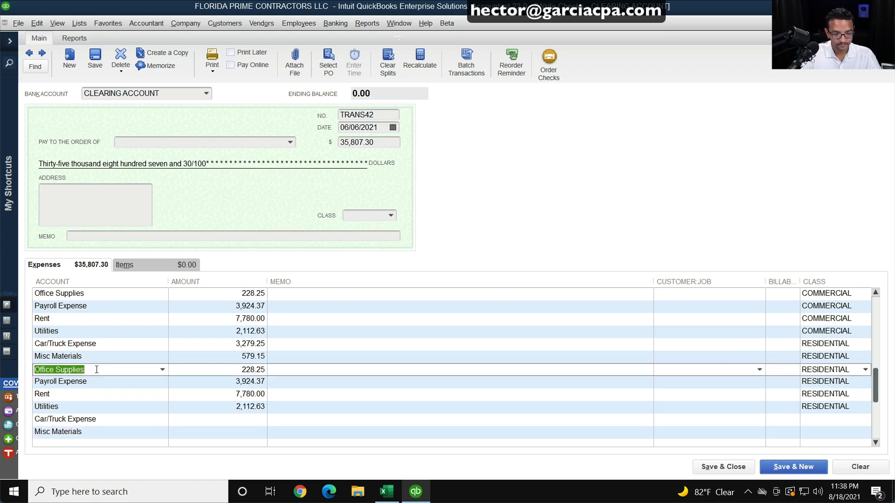
left_click(70, 443)
key("ctrl+v")
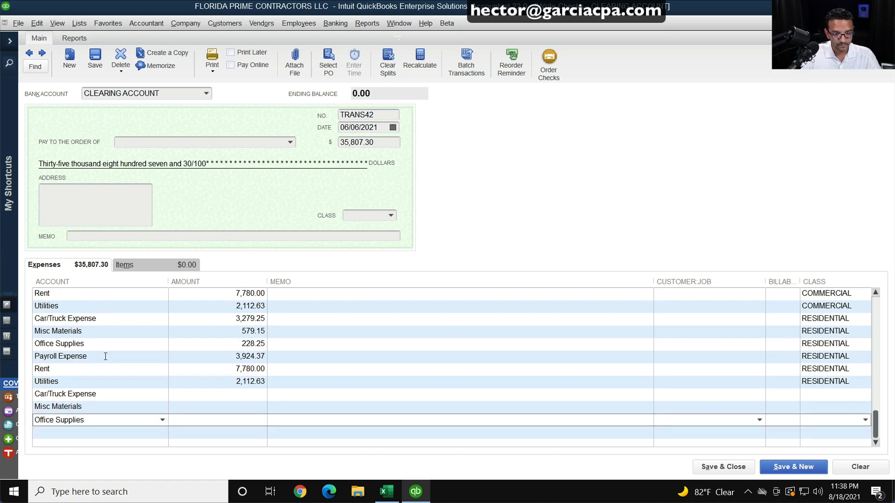
left_click(105, 357)
key("ctrl+c")
left_click(46, 433)
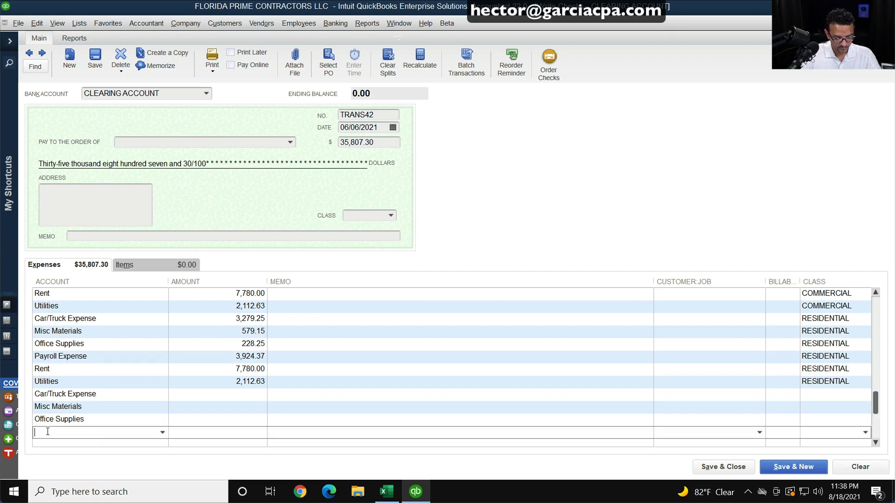
key("ctrl+v")
Step: Complete the third set of expense lines with the accounts Rent and Utilities
left_click(65, 370)
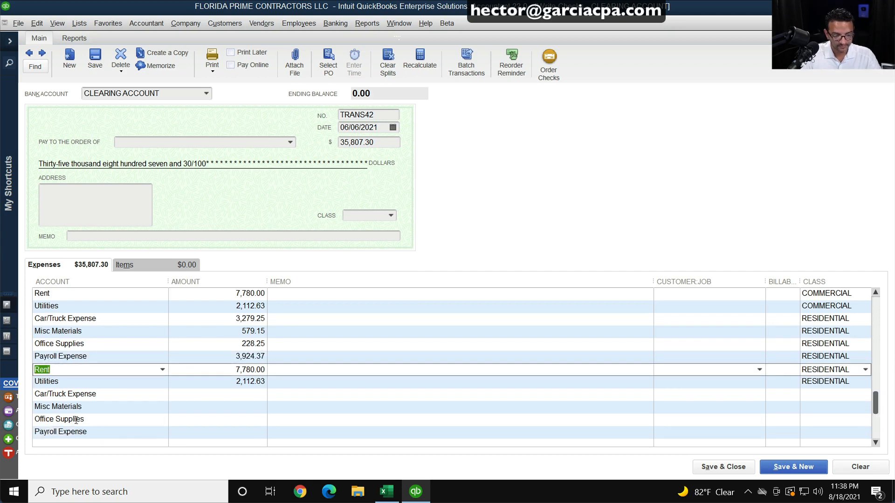
key("ctrl+c")
left_click(66, 445)
key("ctrl+v")
left_click(88, 356)
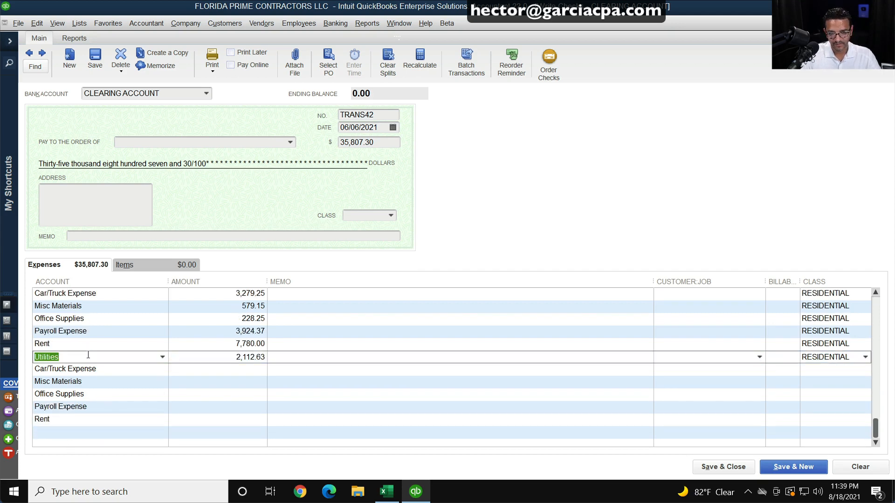
left_click(52, 432)
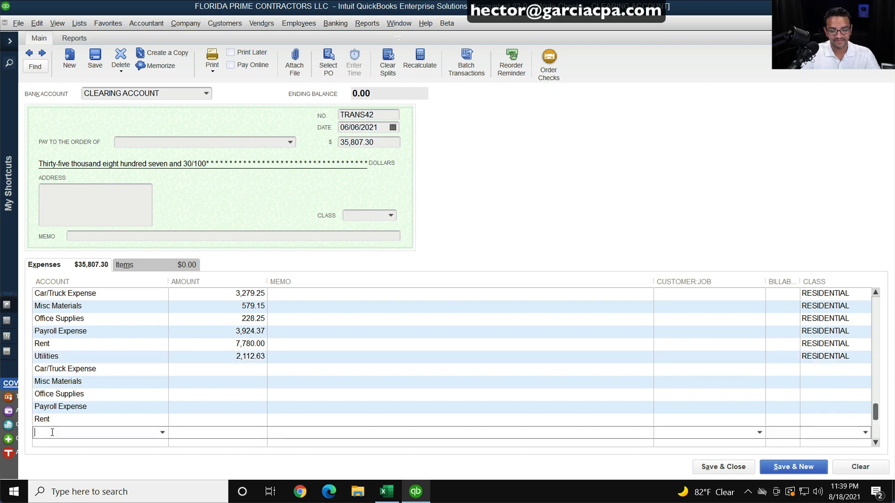
key("ctrl+v")
Step: Restore the check beside the Profit & Loss report and enter -6558.50 for the third Car/Truck Expense line and -1158.30 for Misc Materials
left_click(877, 22)
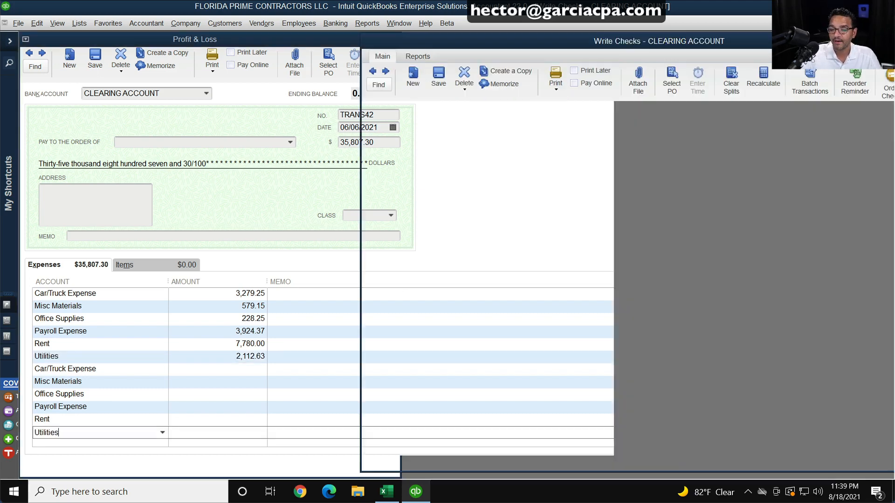
left_click(576, 388)
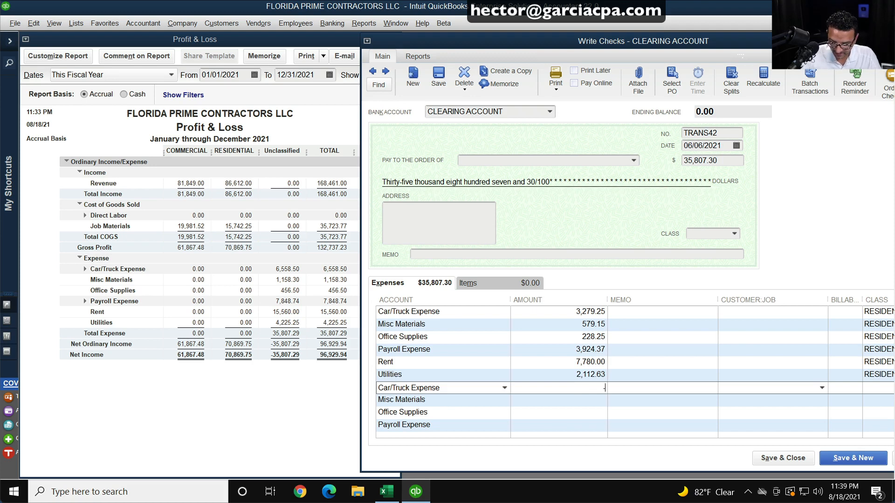
type("-6558.50")
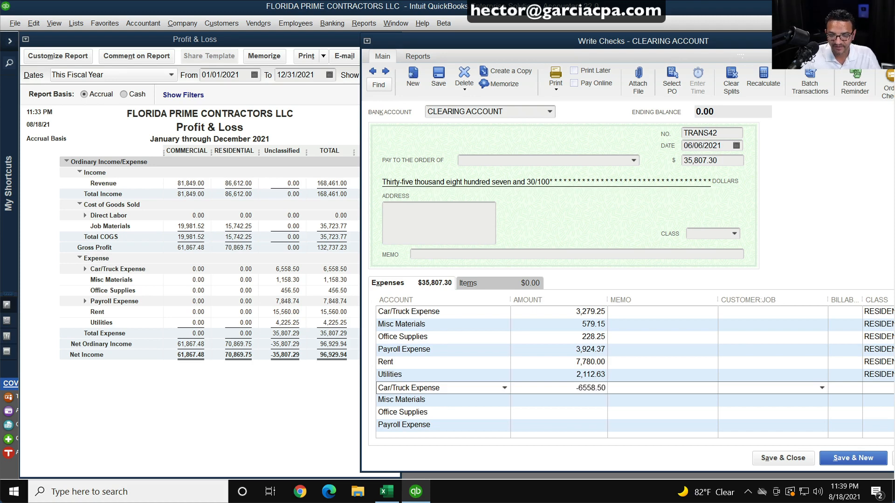
key("Down")
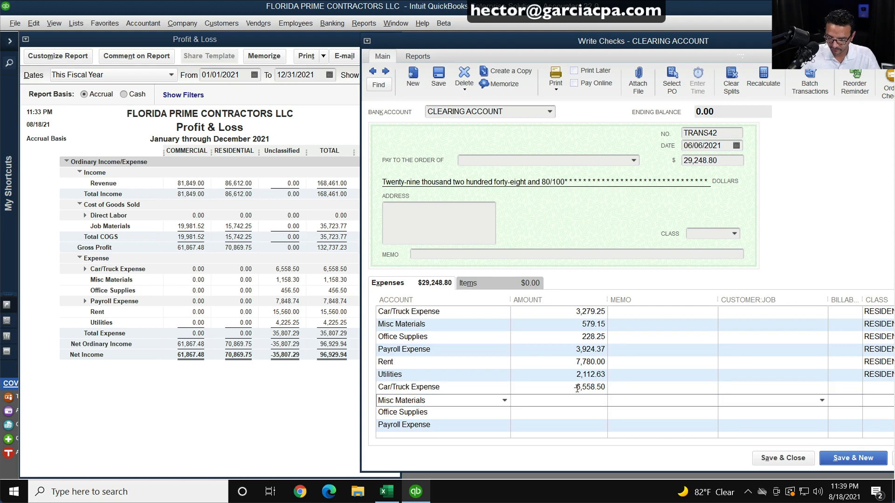
type("-1158.30")
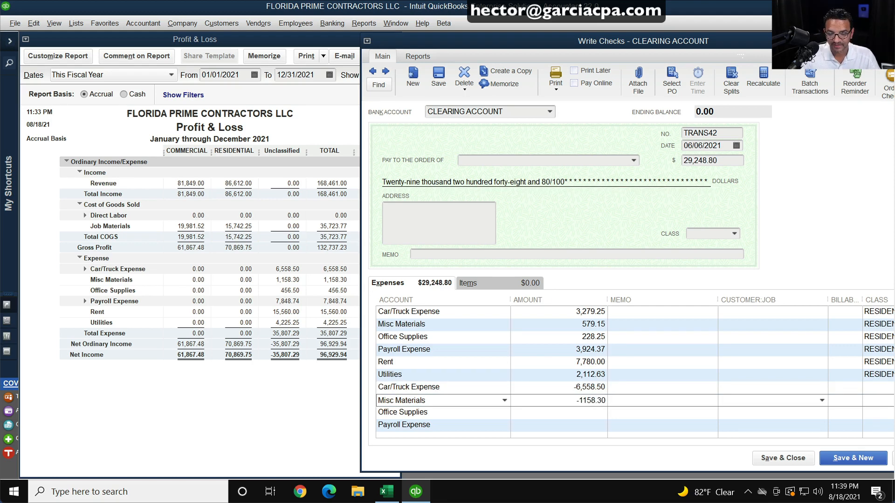
key("Down")
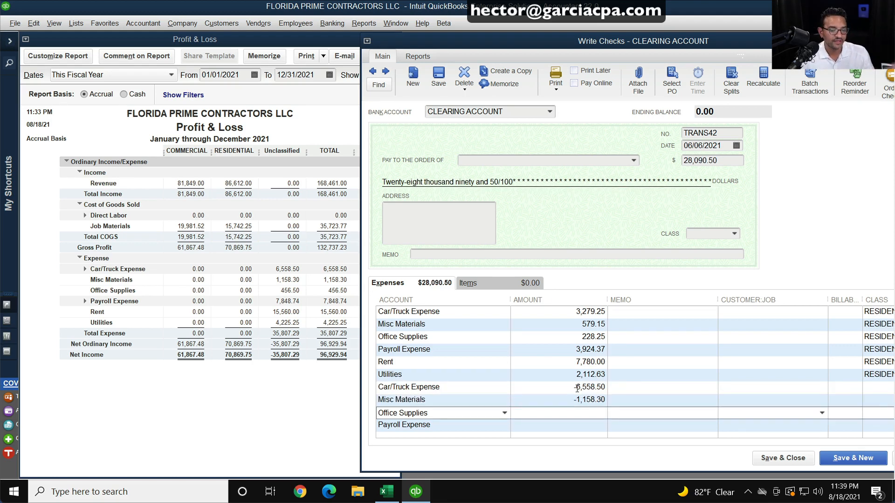
Step: Enter -456.50 for the third Office Supplies line and -15560.00 for the third Payroll Expense line
type("-456.50")
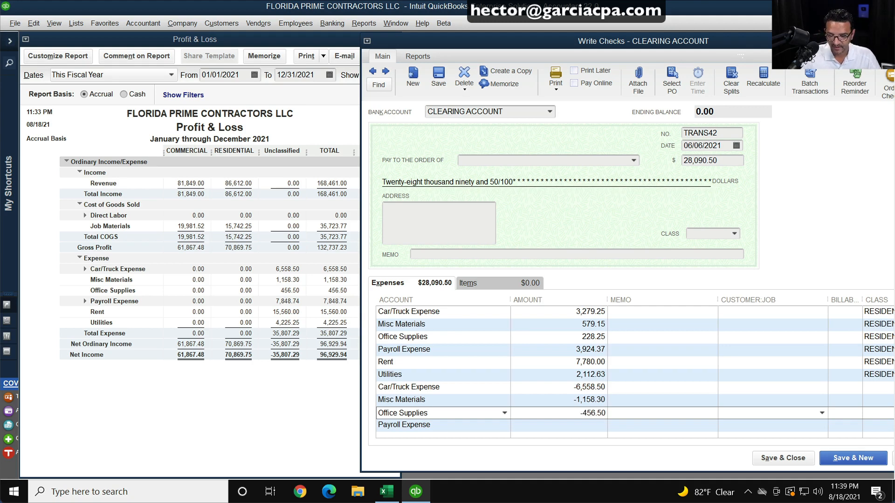
key("Down")
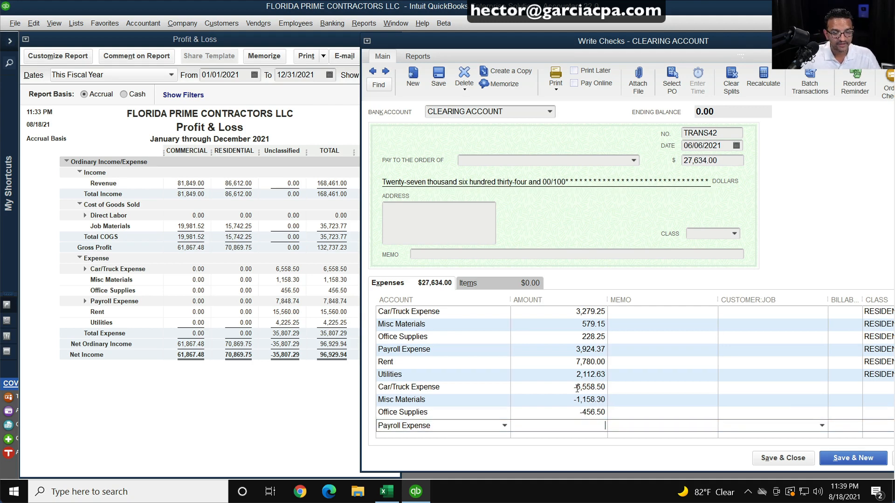
type("-1560")
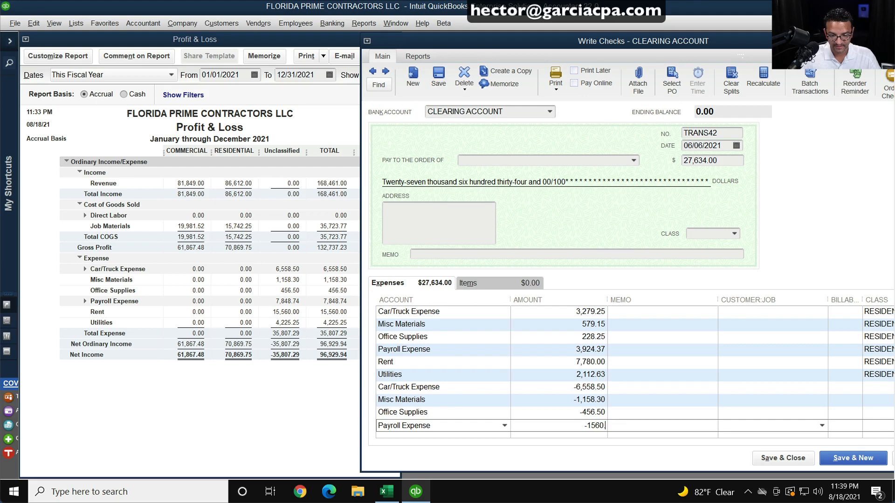
key("BackSpace")
key("BackSpace")
key("BackSpace")
key("BackSpace")
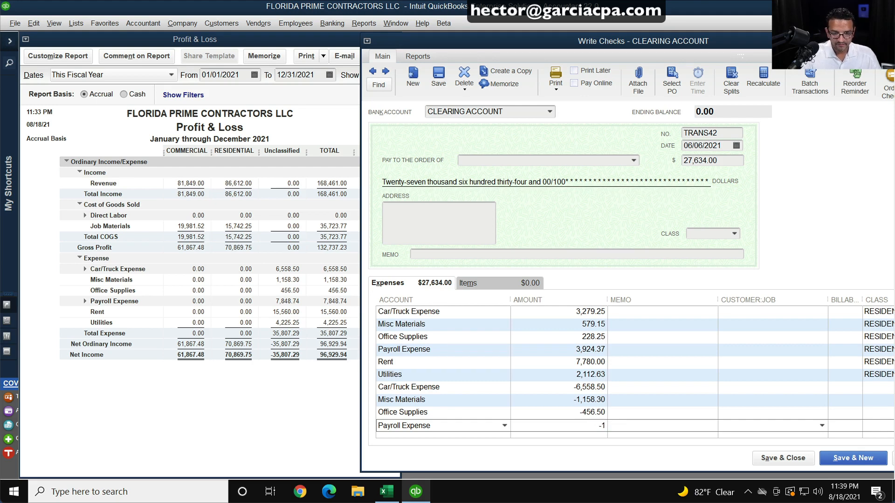
type("-1556")
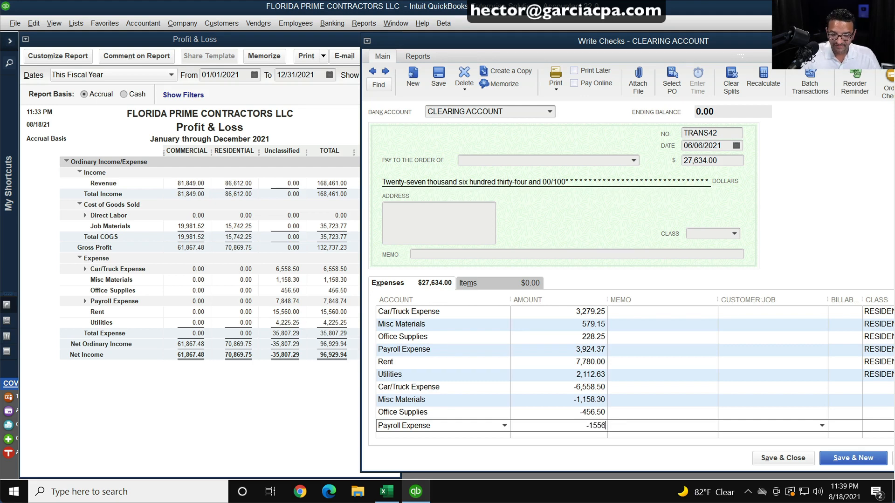
type("0.00")
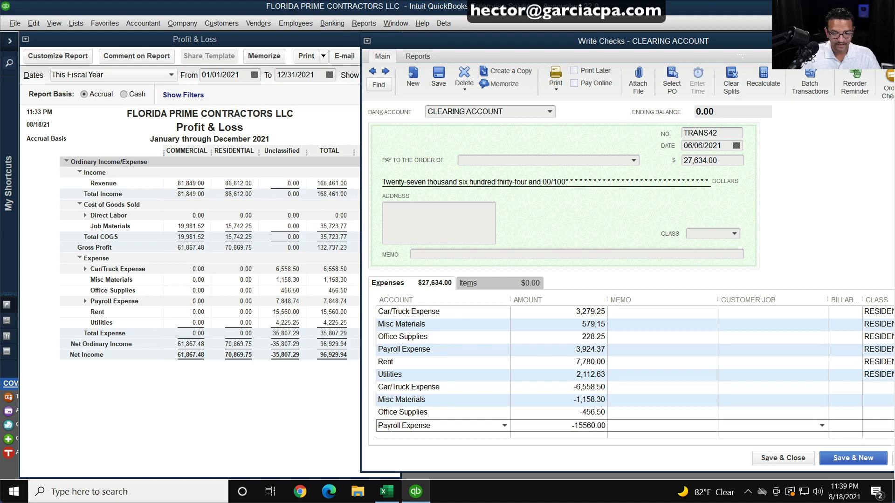
Step: Move the -15,560.00 amount from the third Payroll Expense line to the third Rent line
key("Down")
type("-")
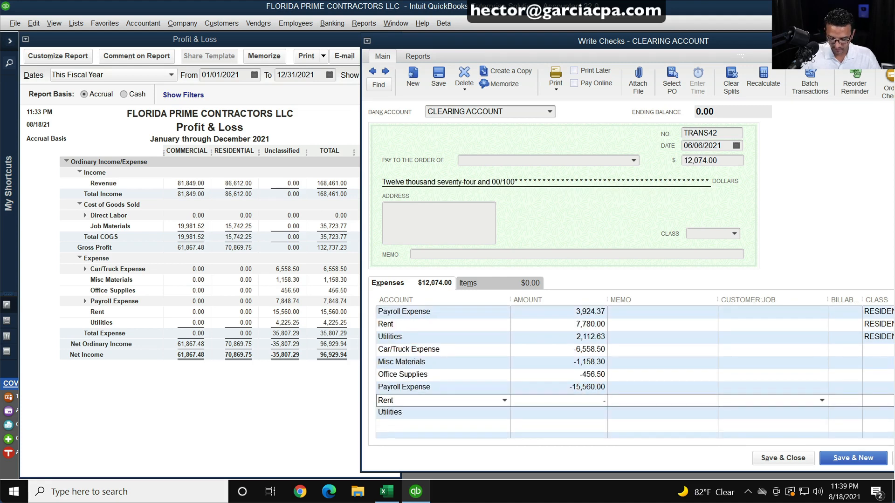
type("4")
key("BackSpace")
key("BackSpace")
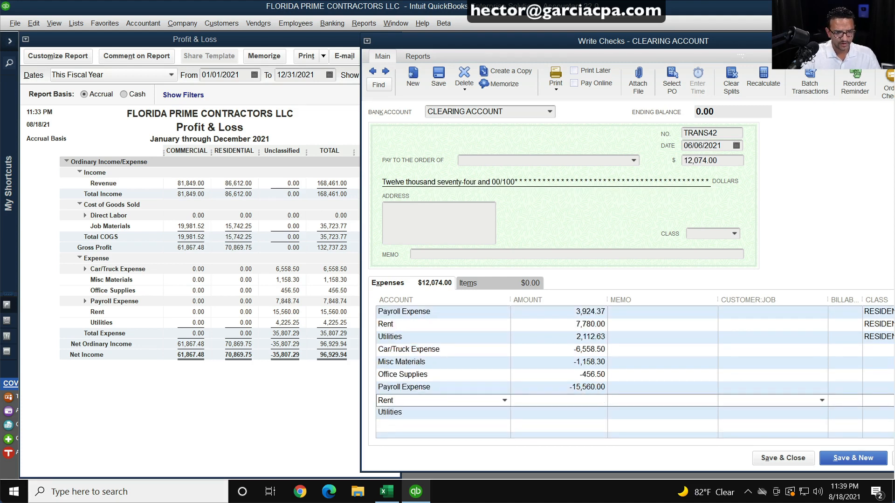
left_click(559, 387)
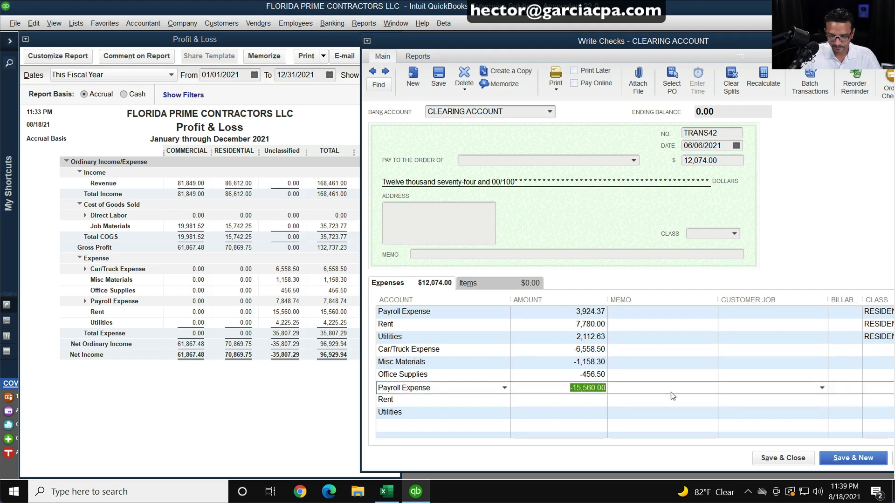
key("BackSpace")
left_click(586, 400)
key("ctrl+v")
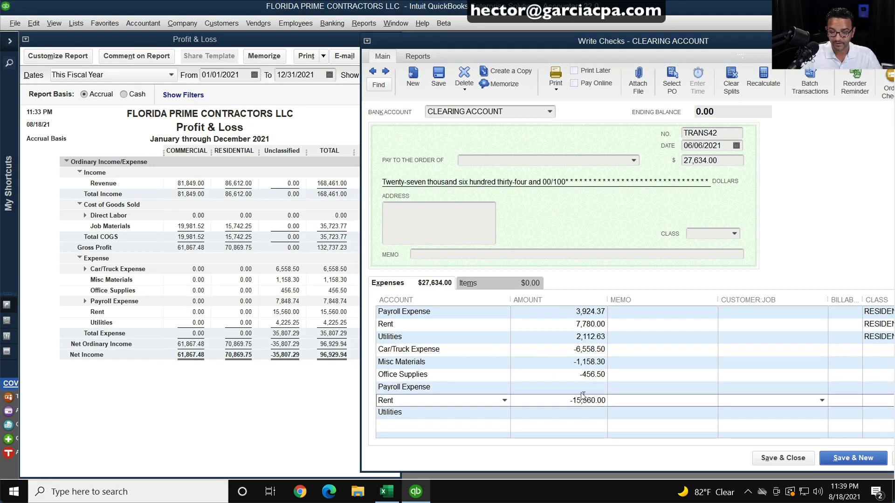
Step: Enter -7848.74 for the third Payroll Expense line and -4225.25 for the third Utilities line
left_click(580, 389)
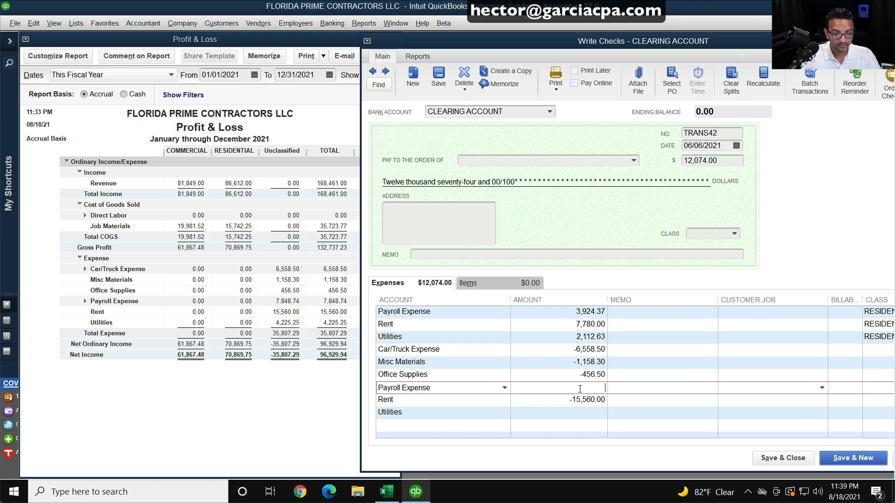
type("-78")
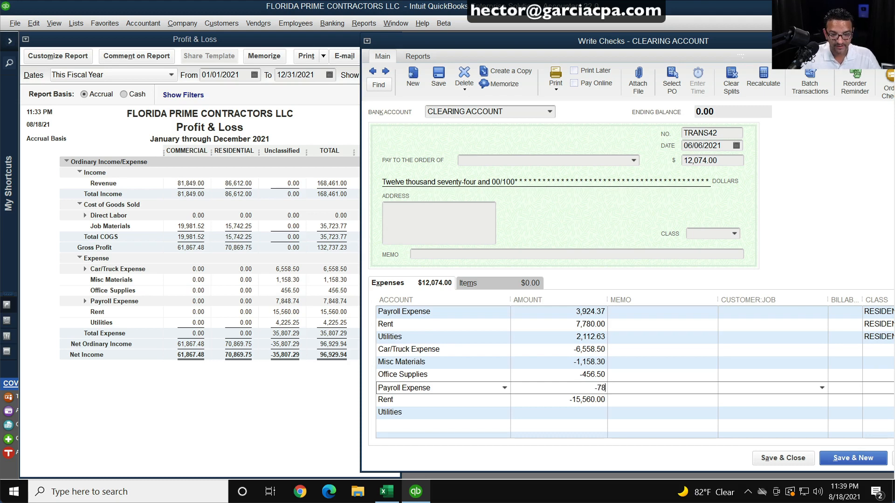
type("48.74")
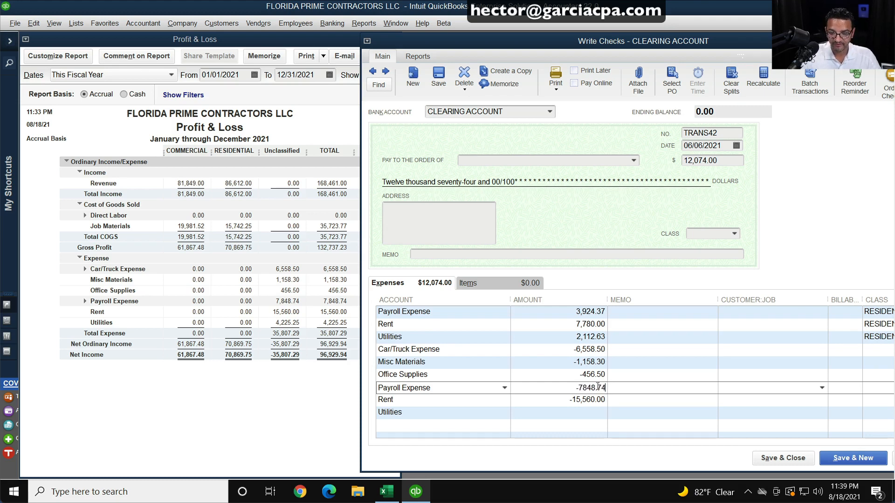
left_click(561, 413)
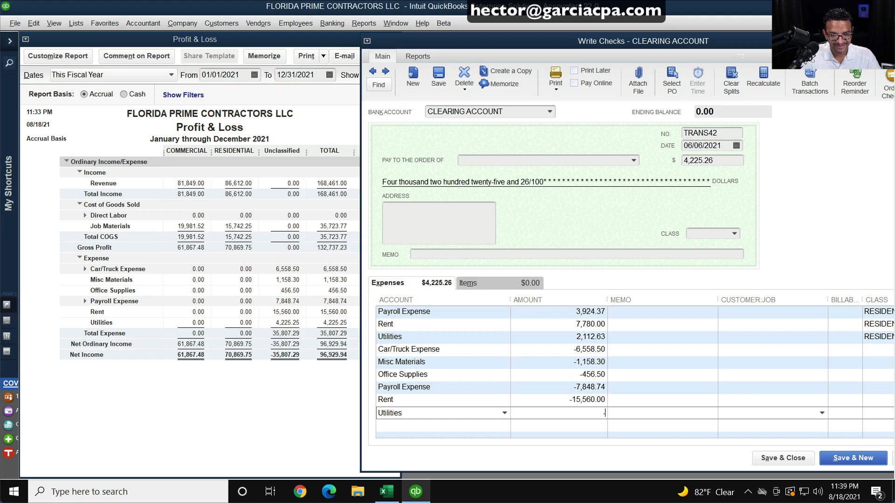
type("-4,225.")
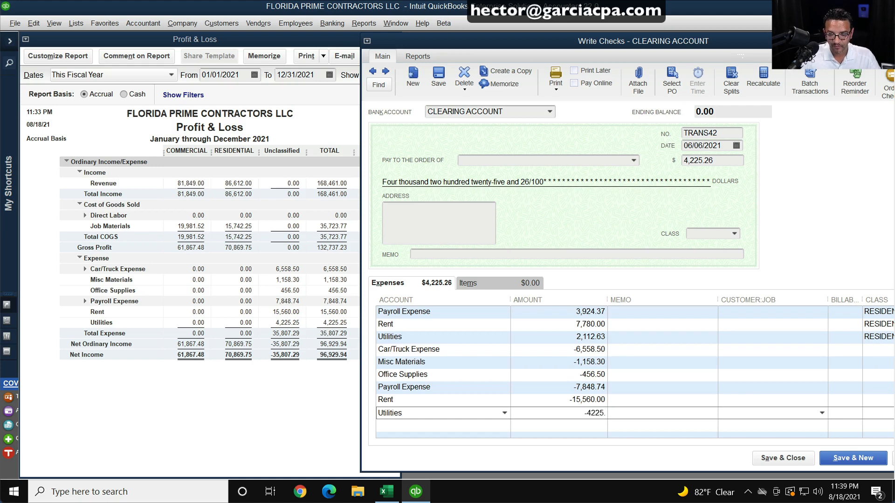
type("25")
key("Tab")
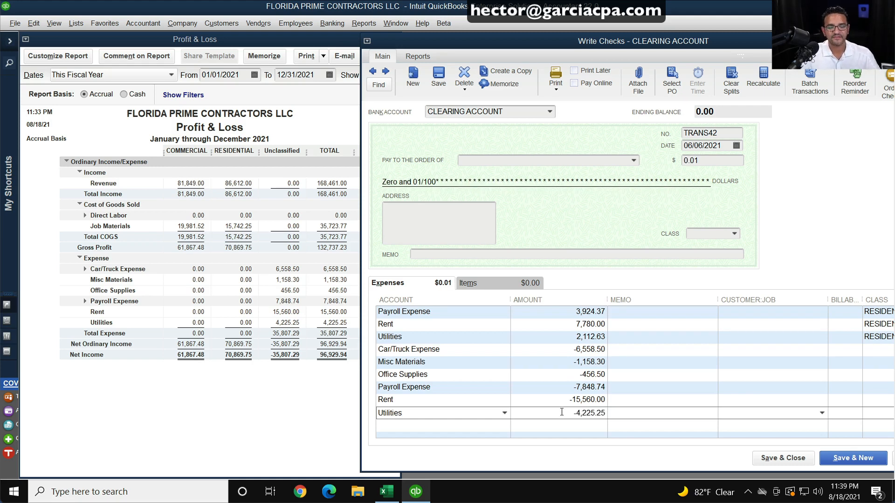
Step: Compare the Utilities amounts and set the RESIDENTIAL Utilities line to 2,112.62 to remove the one-cent rounding difference
left_click(582, 354)
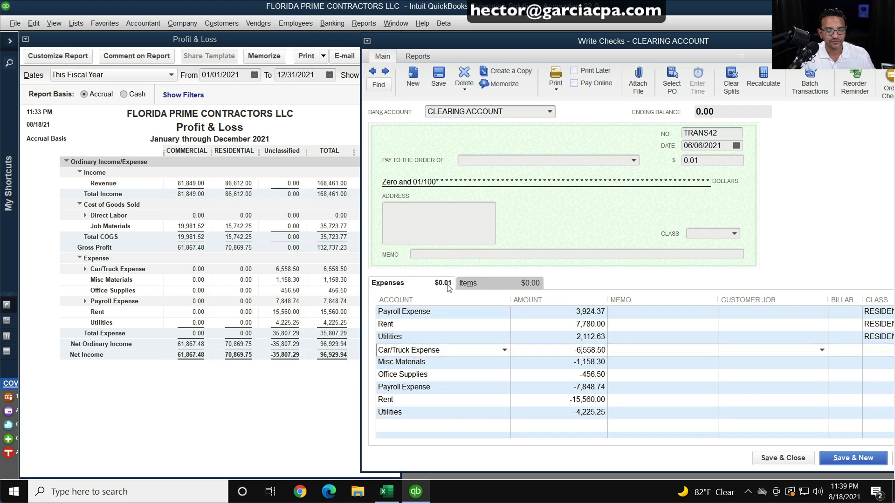
left_click(601, 414)
left_click(604, 413)
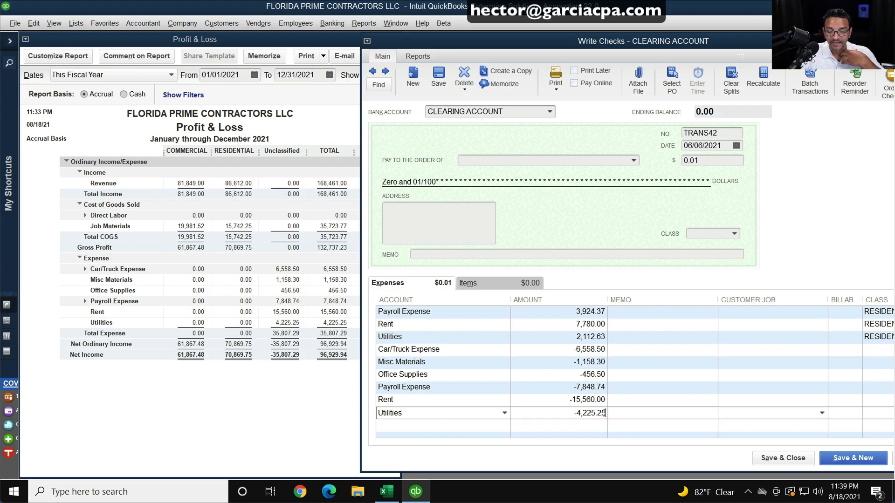
left_click(604, 338)
left_click(605, 336)
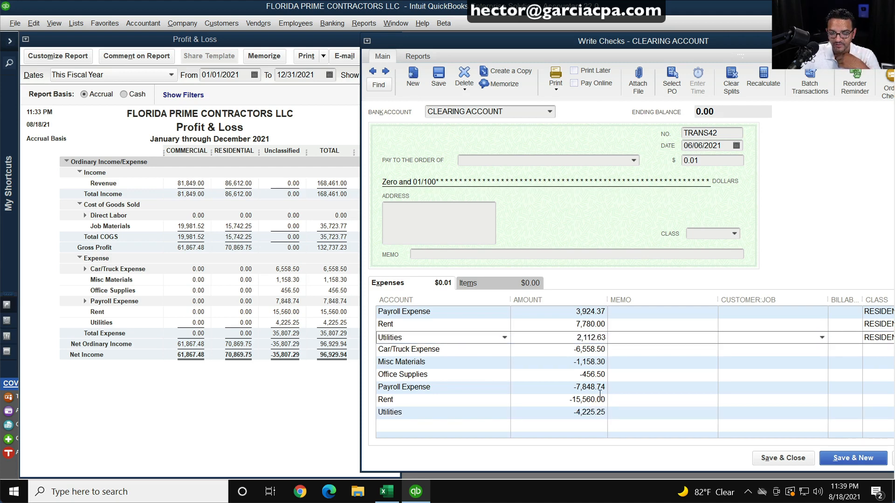
left_click(601, 413)
left_click_drag(603, 414, 606, 416)
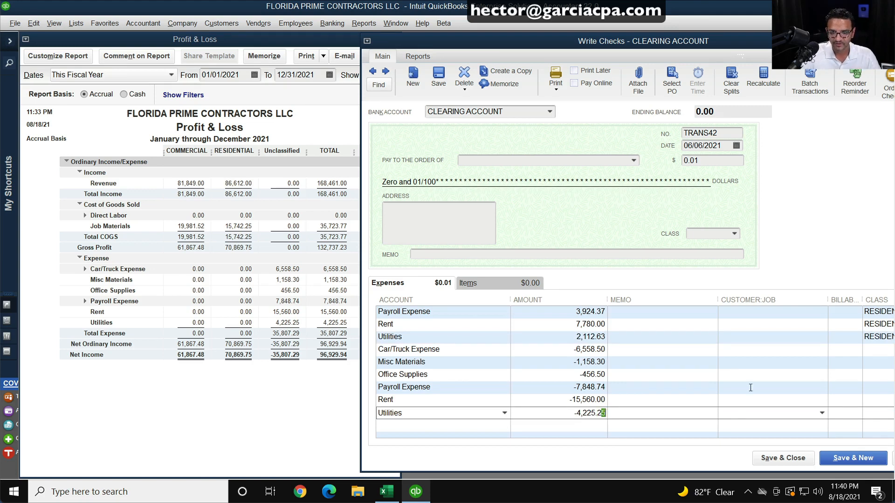
left_click(600, 338)
left_click(602, 338)
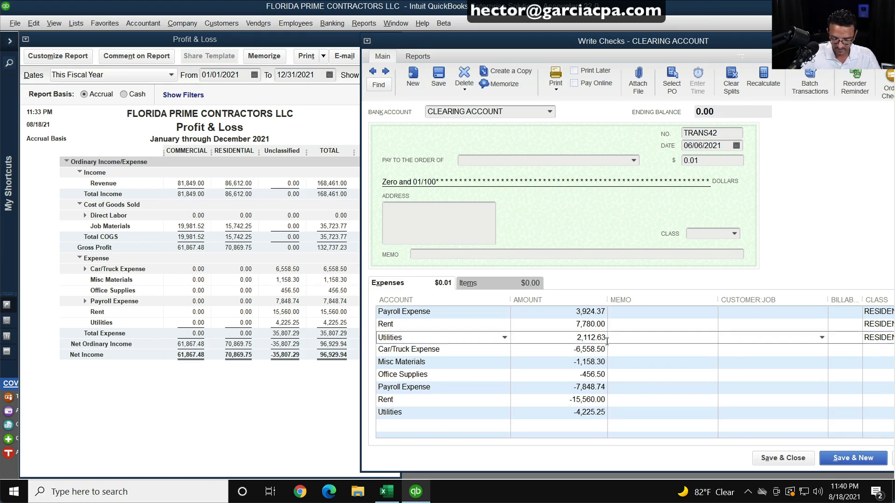
key("BackSpace")
type("2")
left_click(581, 375)
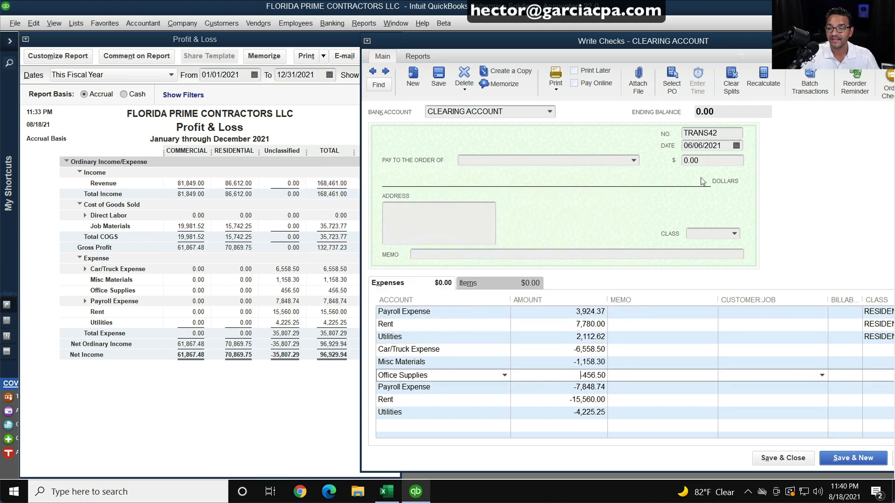
Step: Review the class assignments of all expense lines in the maximized check window, and save and close the check
left_click(716, 161)
double_click(662, 39)
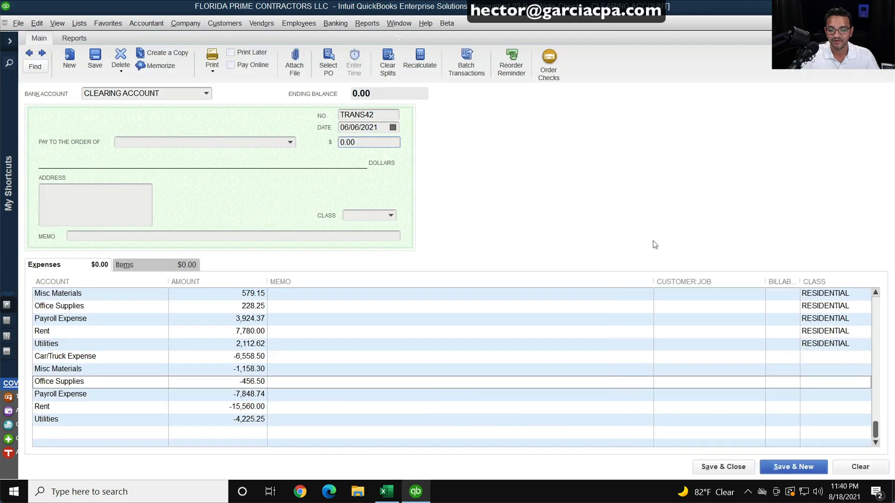
left_click(876, 309)
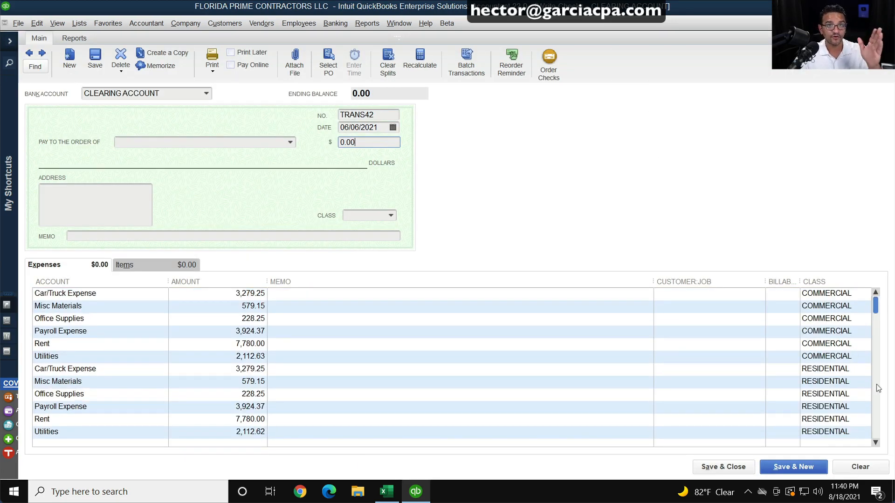
left_click(877, 425)
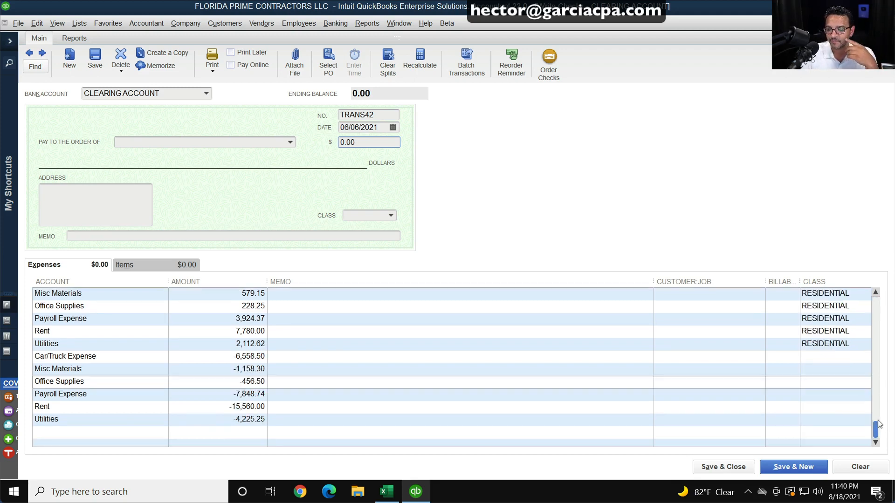
left_click(816, 347)
left_click(816, 371)
left_click(815, 396)
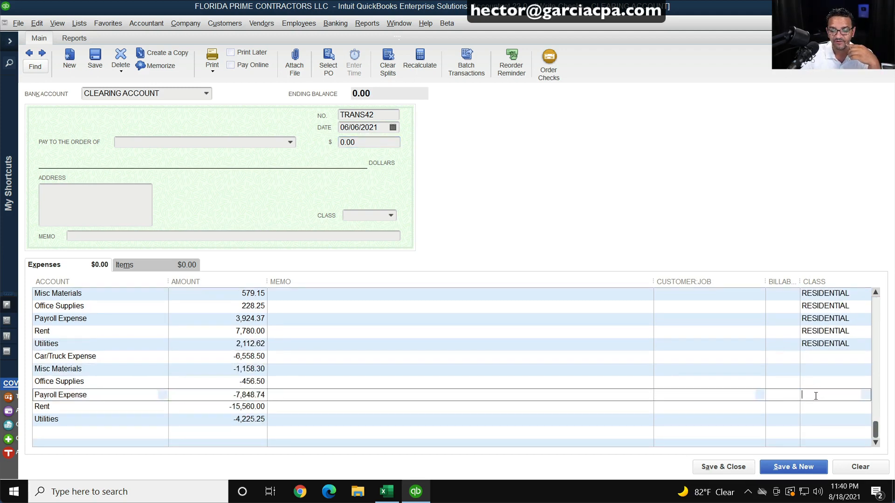
left_click(815, 408)
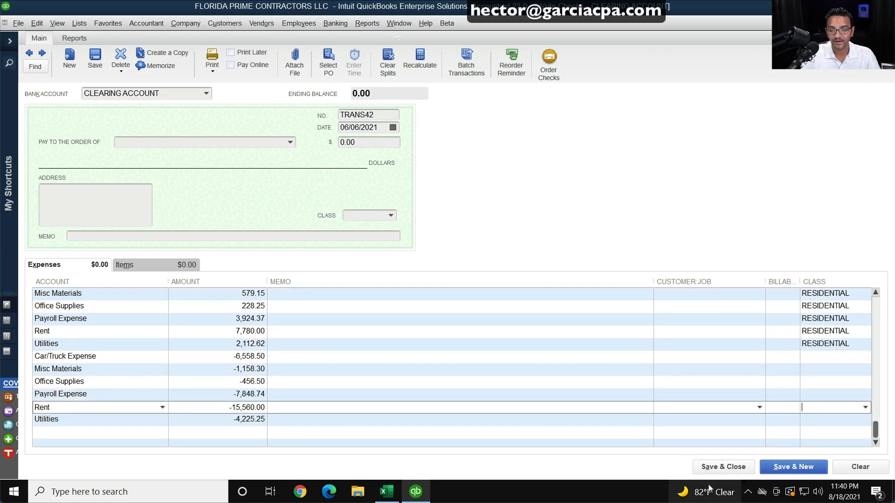
left_click(714, 468)
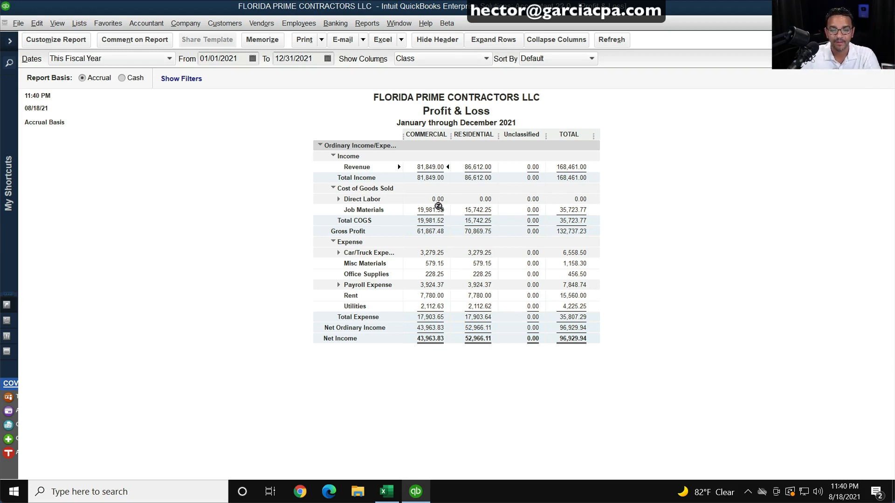
Step: Change the Profit & Loss report's columns from Class to Total only
left_click(414, 58)
scroll(413, 82, "up", 2)
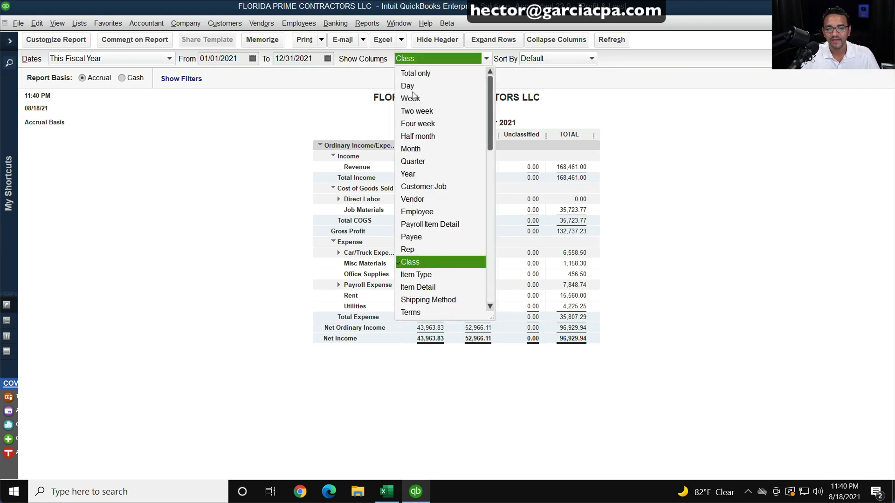
left_click(410, 74)
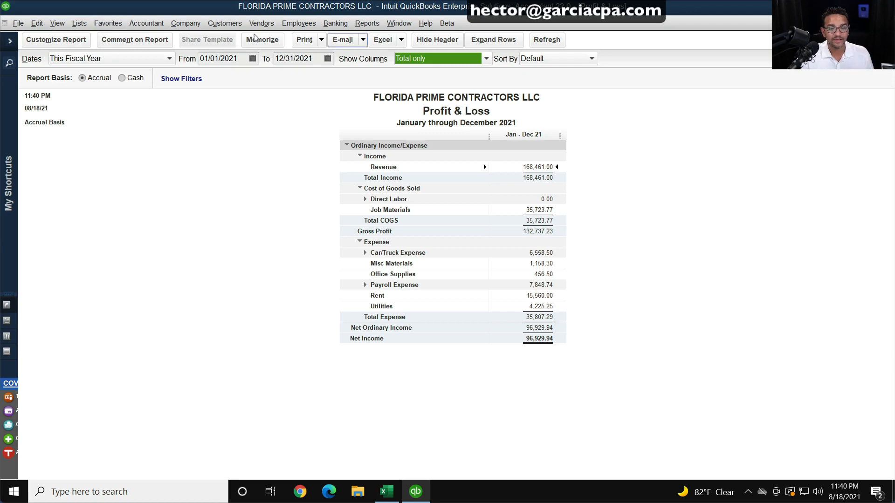
Step: Open the Chart of Accounts to check the balance of CLEARING ACCOUNT
left_click(79, 24)
left_click(84, 38)
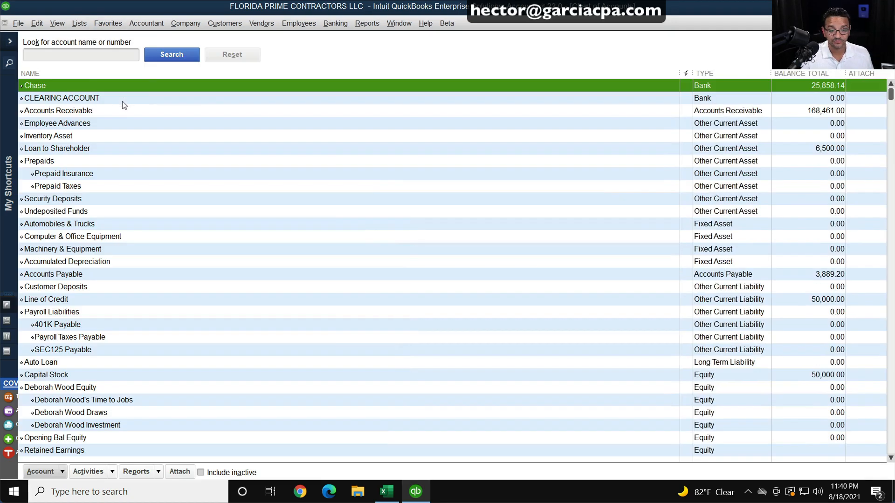
left_click(76, 22)
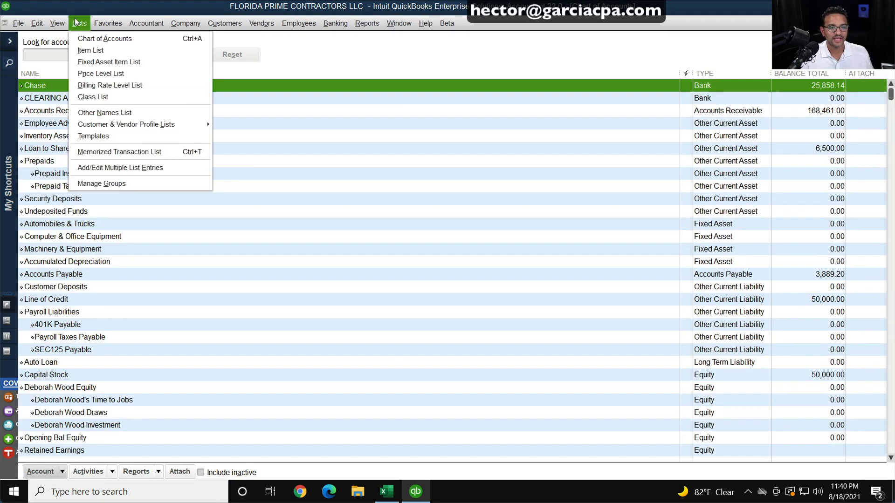
left_click(76, 23)
Step: Run the Balance Sheet Standard report and set its date range to All
left_click(367, 23)
mouse_move(393, 148)
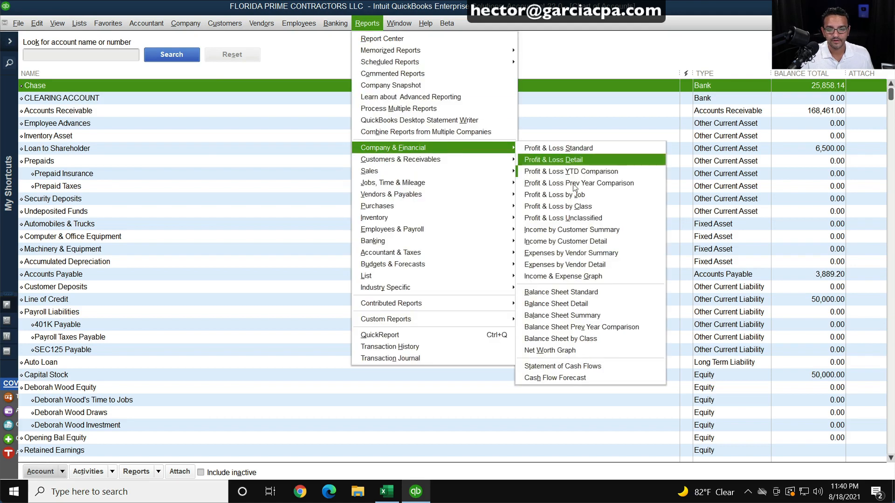
left_click(591, 292)
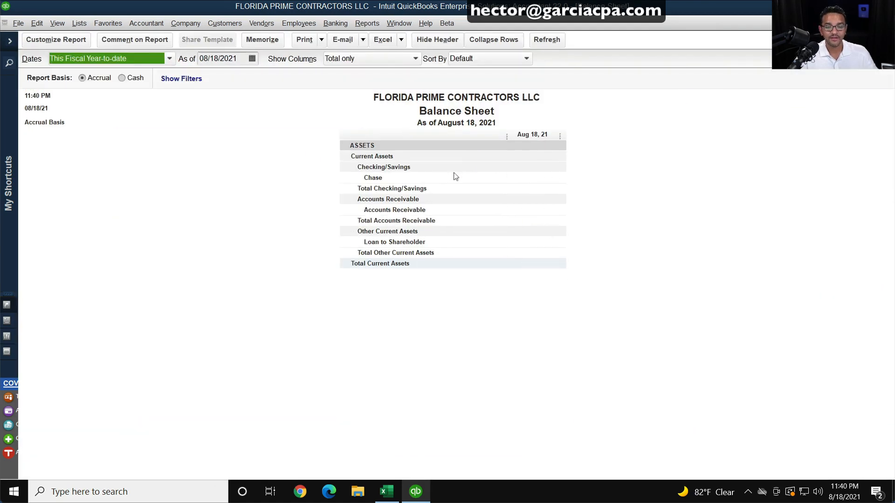
key("a")
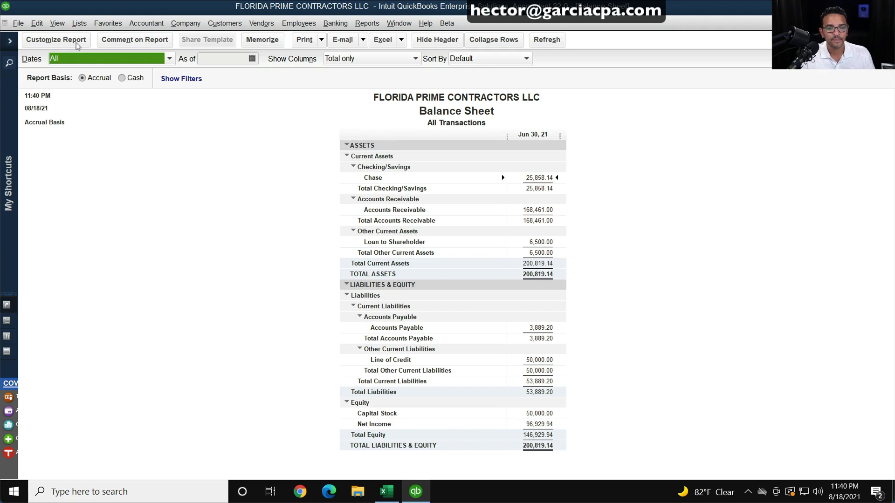
Step: Customize the Balance Sheet's advanced options to display Active rows, including zero-balance accounts
left_click(59, 40)
left_click(345, 284)
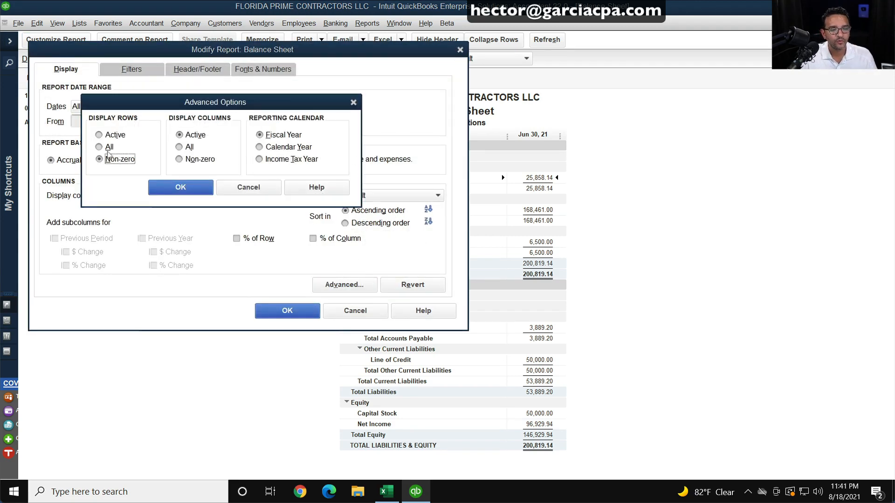
left_click(109, 135)
left_click(157, 183)
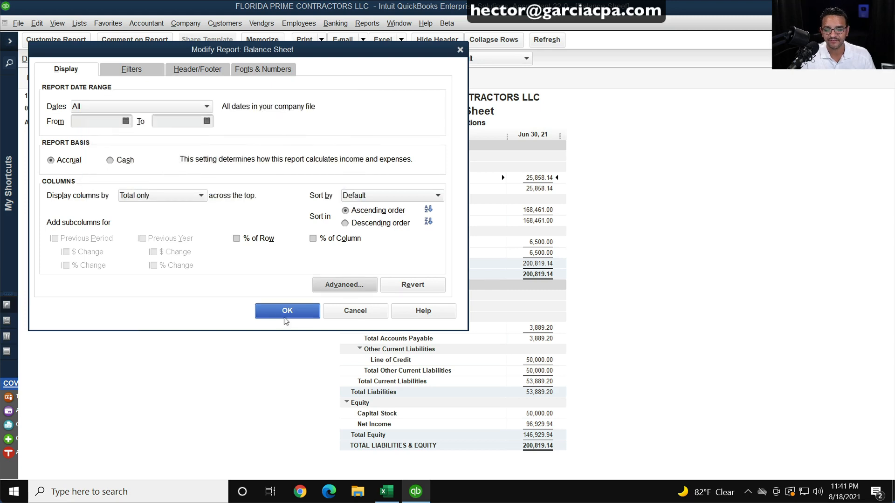
left_click(286, 312)
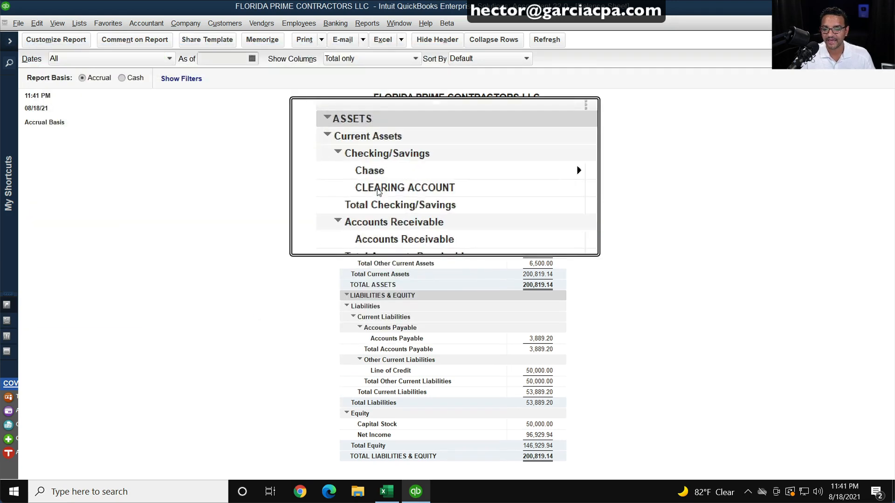
Step: Review the CLEARING ACCOUNT transactions behind the Balance Sheet, opening the checks numbered TRANS42 and 3, and close the detail report
double_click(525, 181)
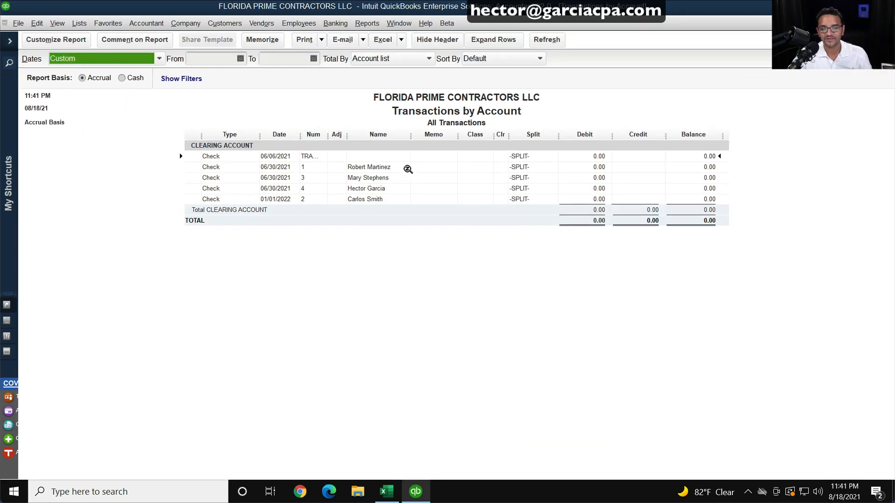
left_click(488, 41)
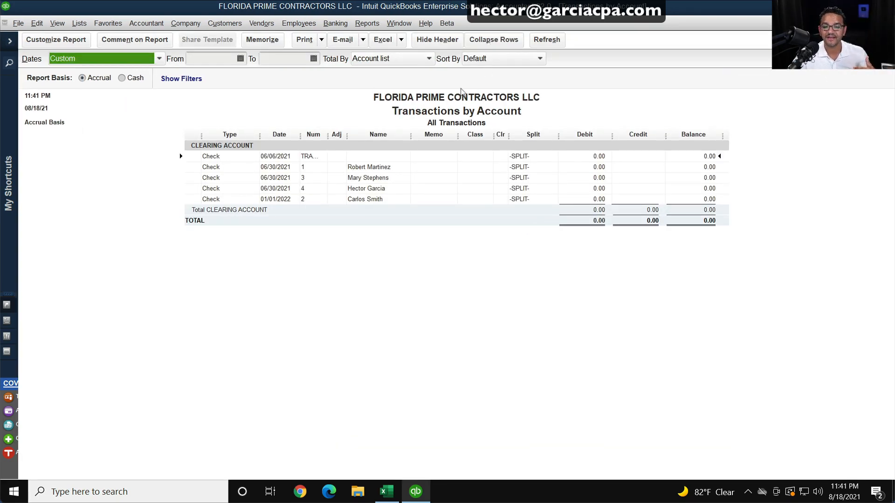
double_click(292, 146)
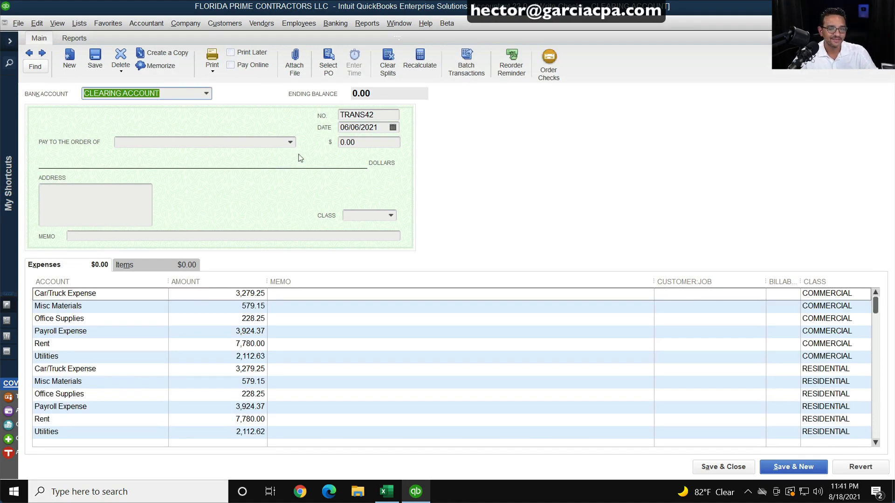
key("Escape")
double_click(368, 176)
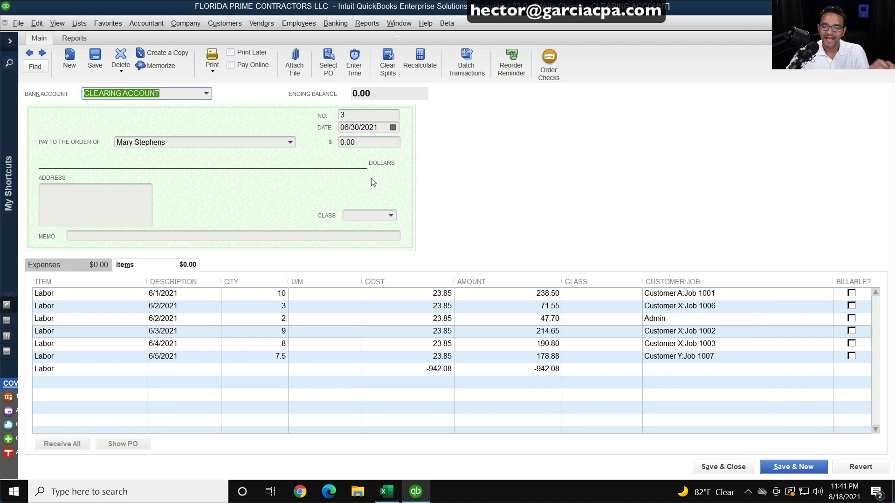
key("Escape")
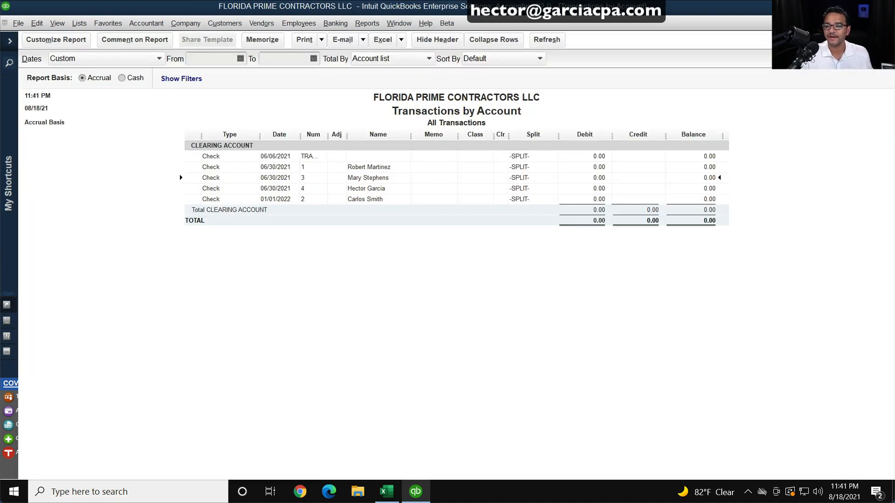
key("Escape")
Step: View the CLEARING ACCOUNT register from the Chart of Accounts, and close both windows
left_click(81, 24)
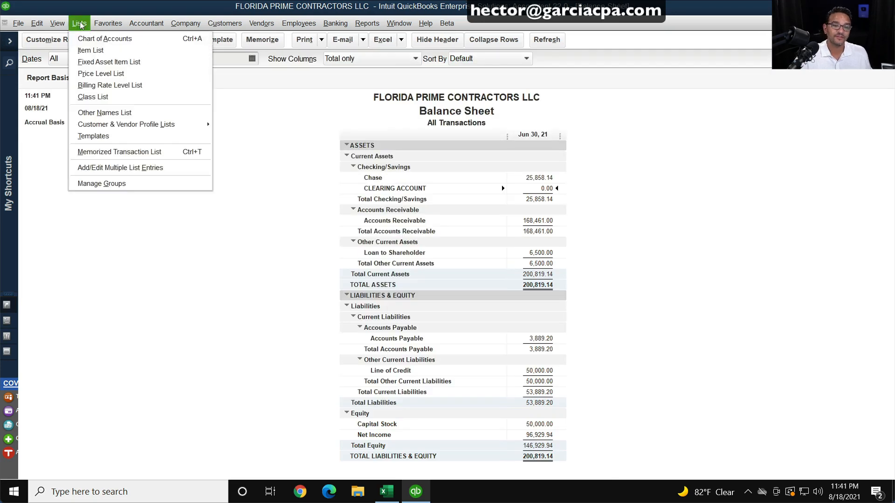
left_click(83, 38)
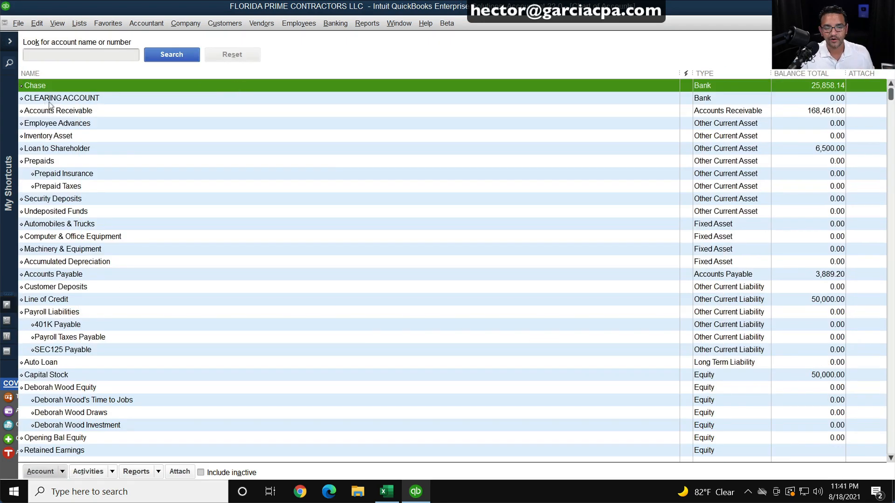
left_click(72, 99)
double_click(41, 99)
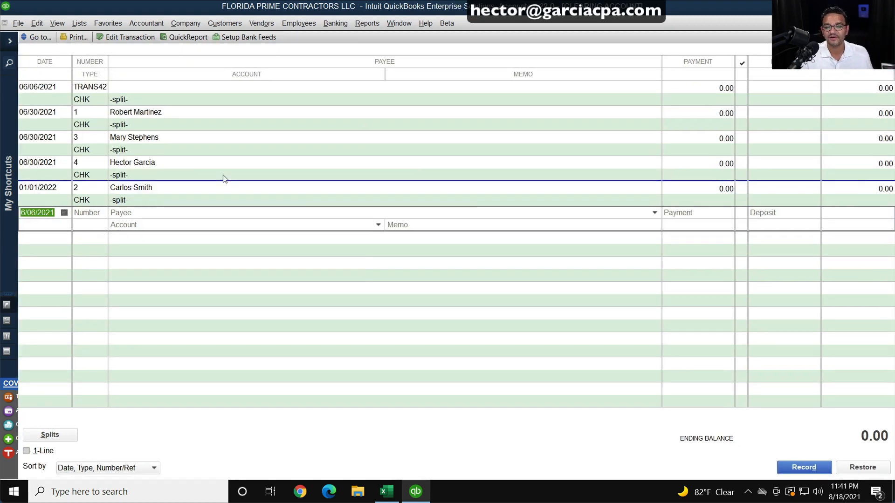
key("Escape")
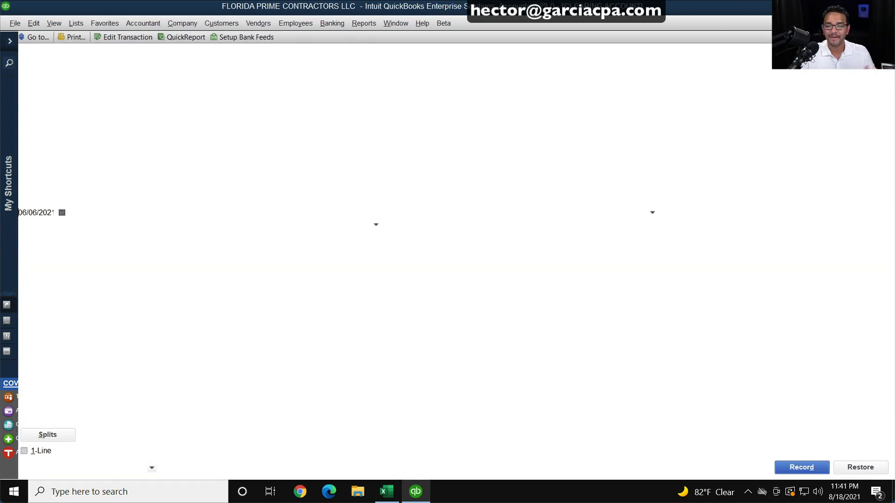
key("Escape")
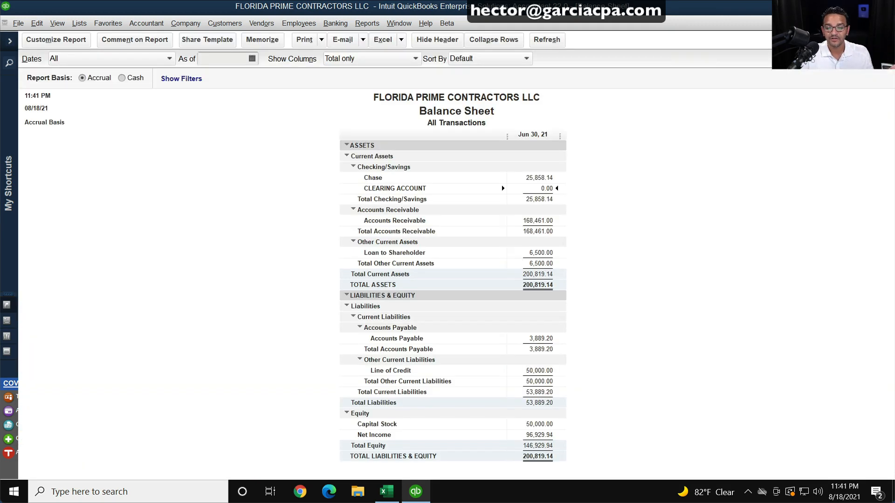
Step: Compare the Profit & Loss report with its columns shown by Customer:Job and by Class
key("ctrl+Tab")
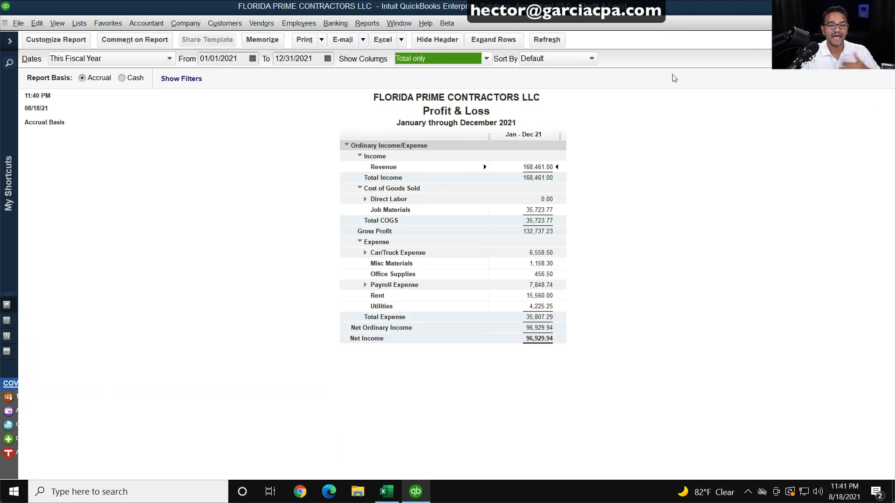
left_click(419, 59)
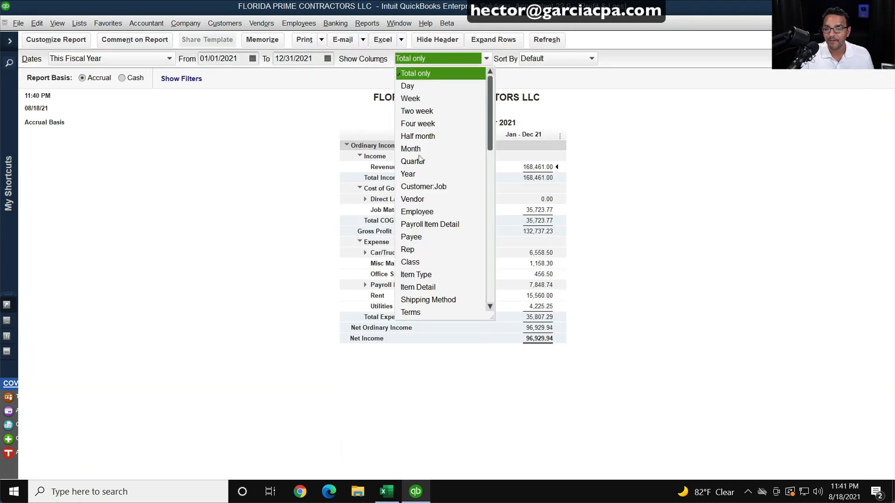
left_click(427, 182)
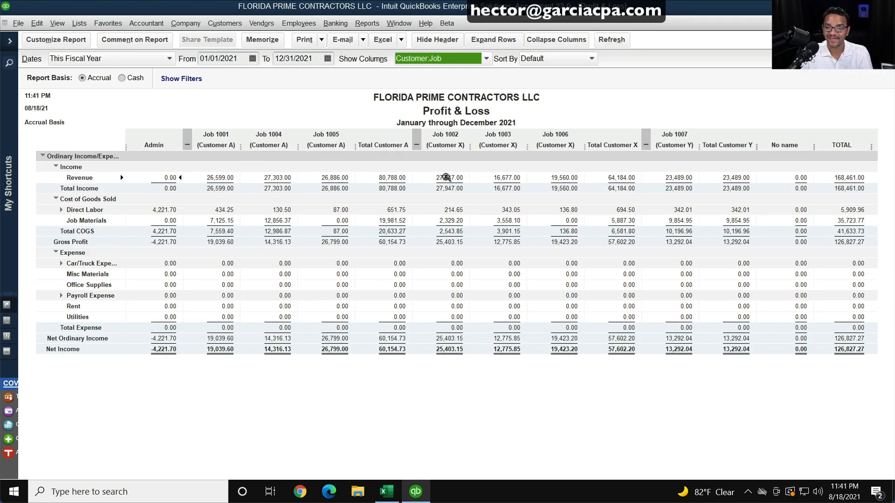
left_click(435, 63)
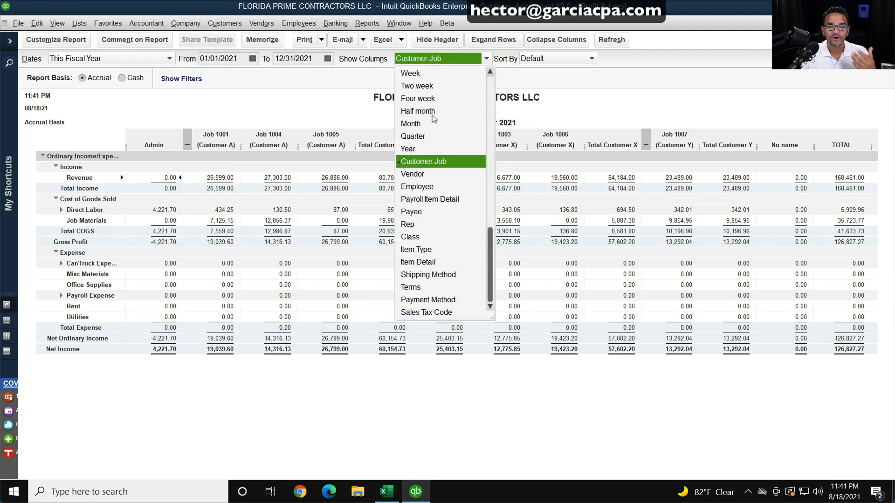
left_click(418, 236)
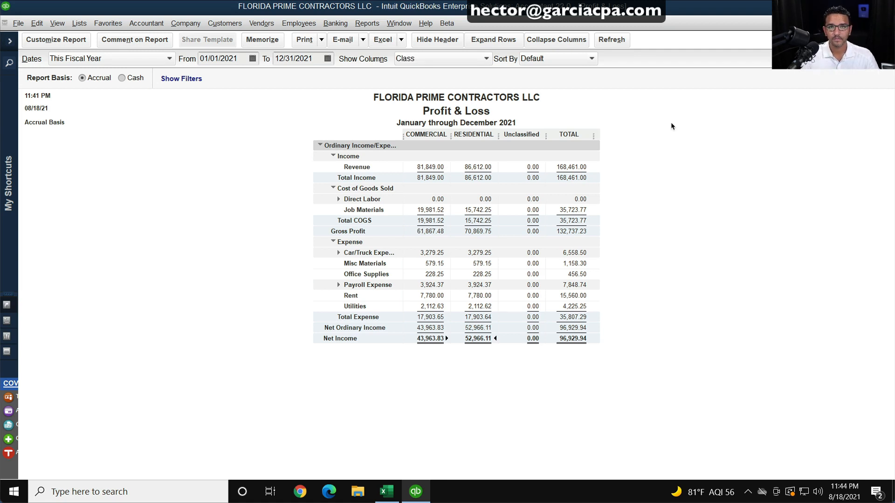
Step: Show the Profit & Loss columns by Customer:Job and open the transaction detail of the total Direct Labor amount
left_click(429, 60)
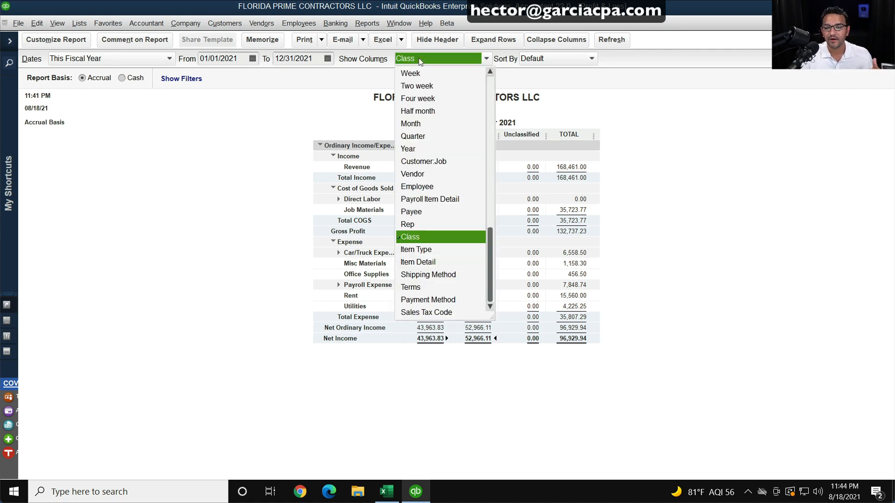
left_click(425, 159)
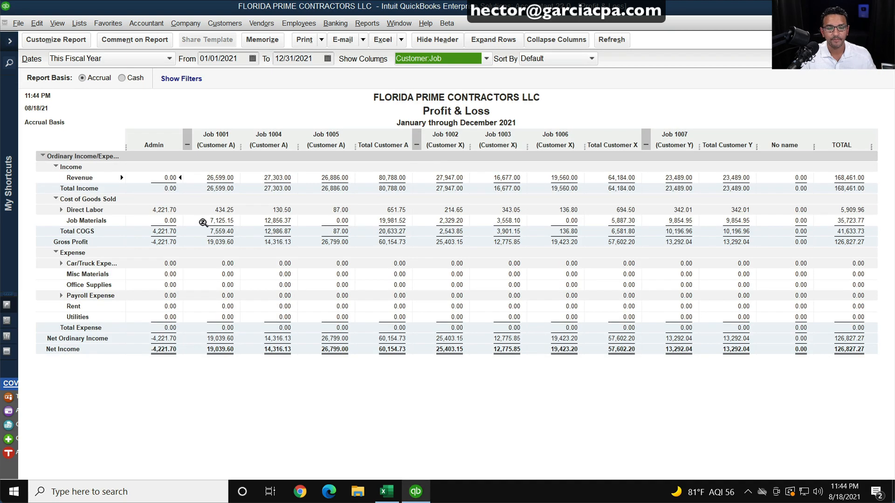
double_click(845, 203)
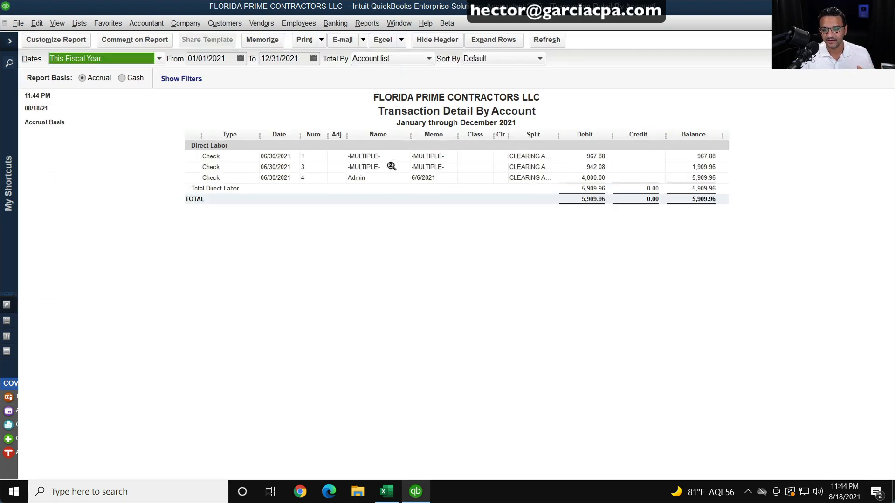
Step: Open check 1 from the Direct Labor detail and delete clearing account checks 1 and 3
double_click(361, 155)
right_click(523, 153)
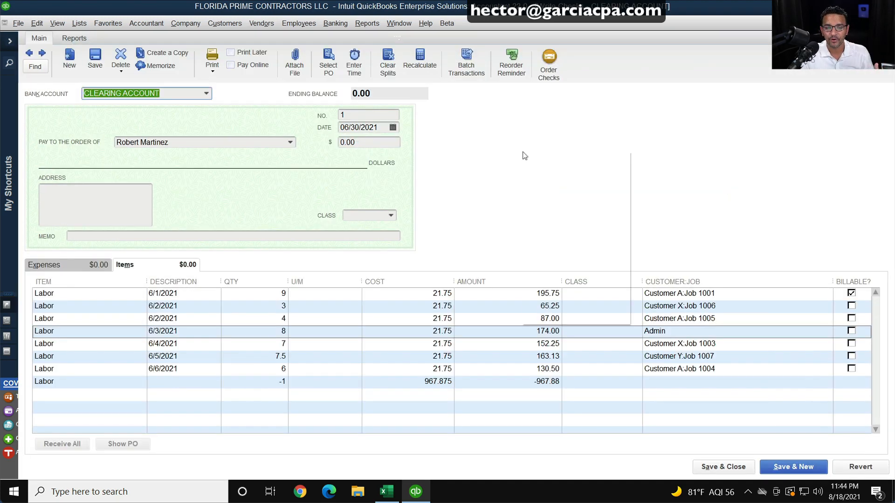
left_click(536, 186)
left_click(424, 151)
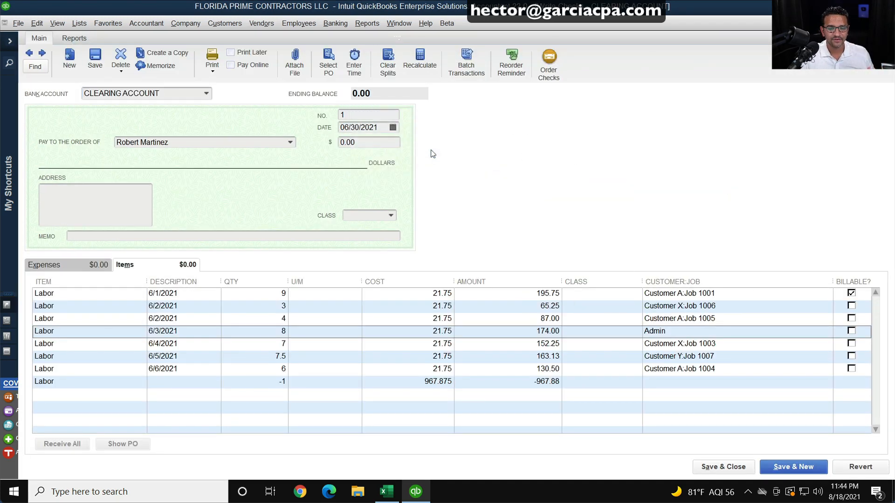
right_click(561, 162)
left_click(578, 199)
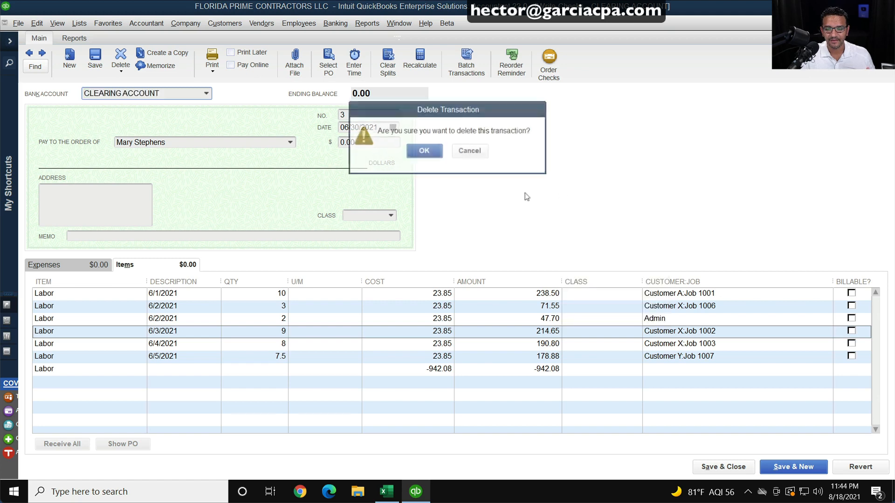
left_click(423, 151)
Step: Delete clearing account check 4 dated 06/30/2021 and check 2 dated 01/01/2022
right_click(534, 176)
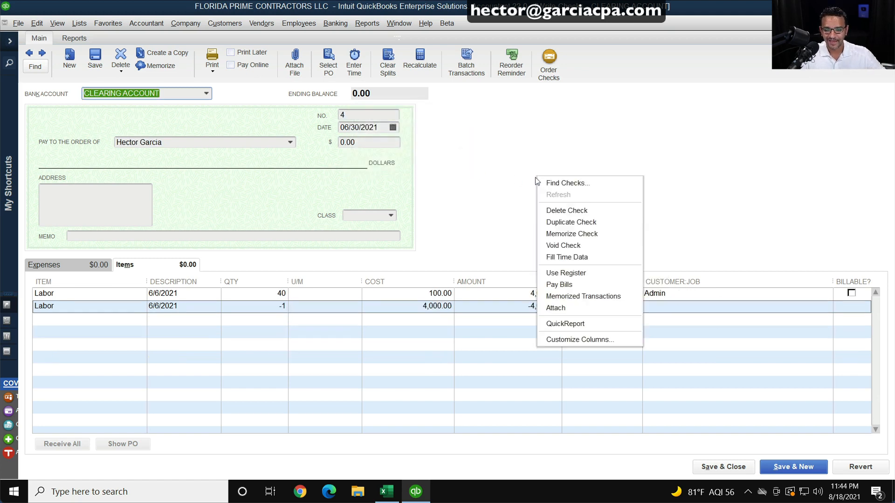
left_click(553, 213)
left_click(430, 155)
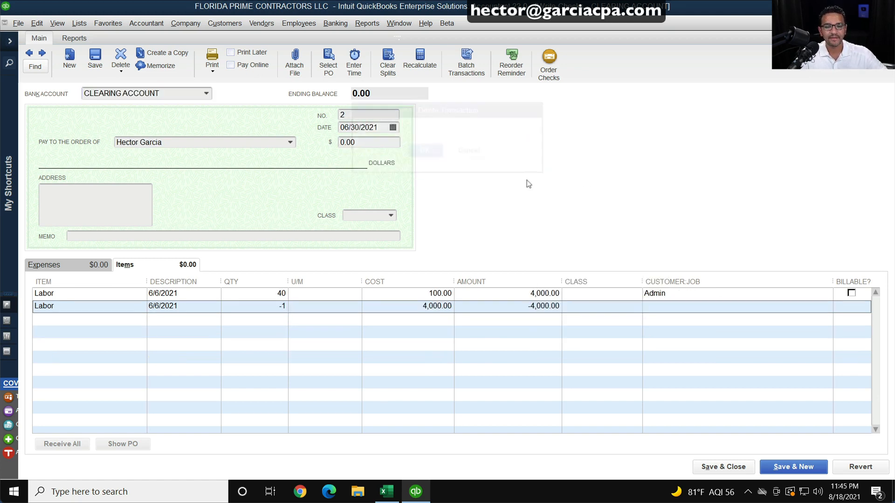
right_click(538, 185)
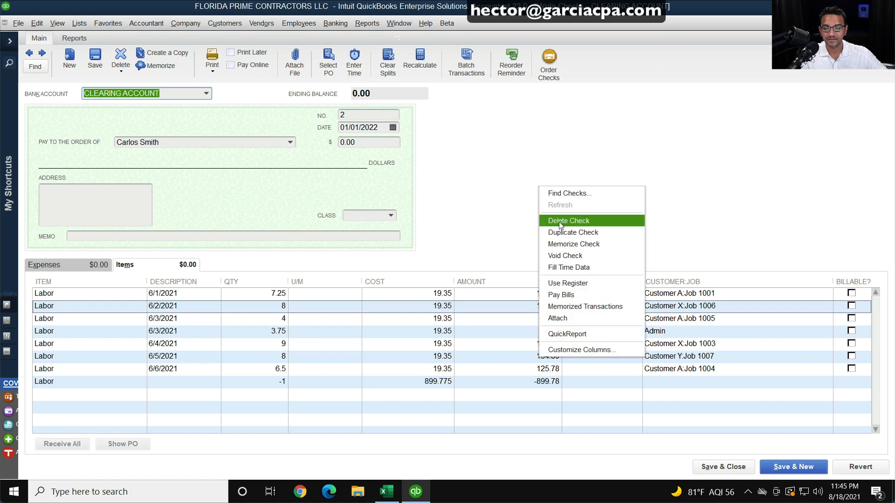
left_click(562, 221)
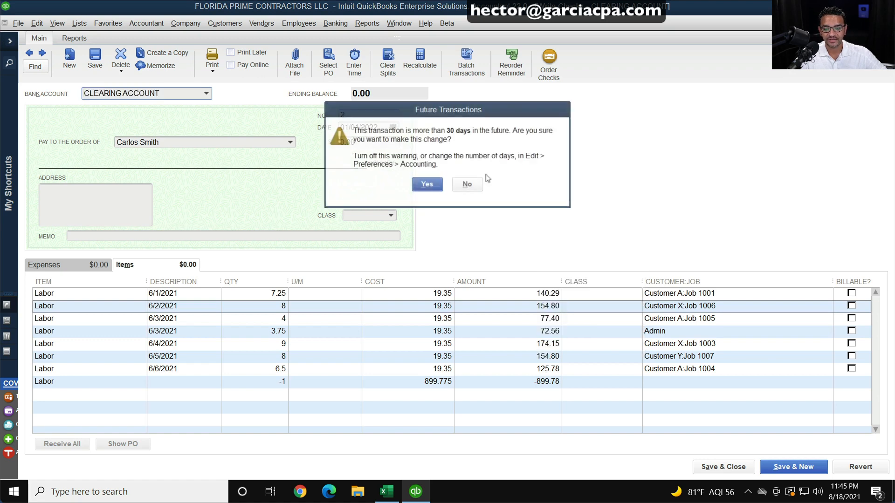
left_click(428, 185)
left_click(424, 151)
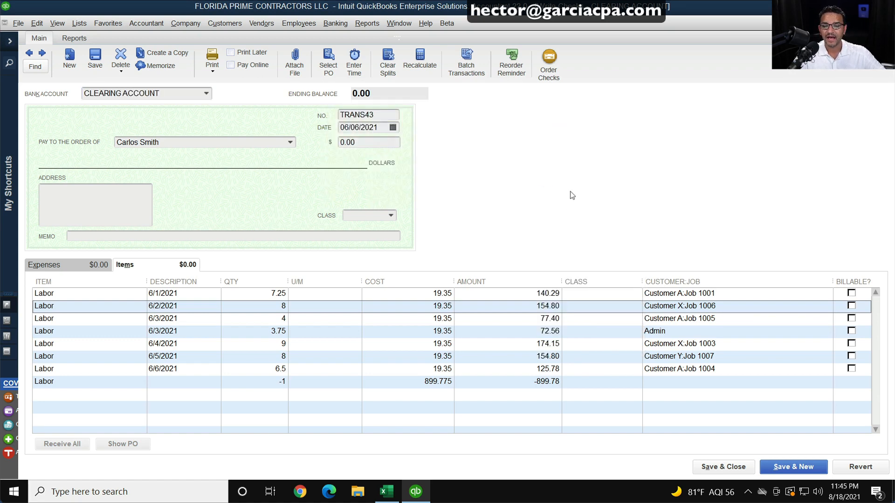
Step: Return to the Profit & Loss by Customer:Job and examine the cost of goods sold figures in its No name and TOTAL columns
key("Escape")
key("Escape")
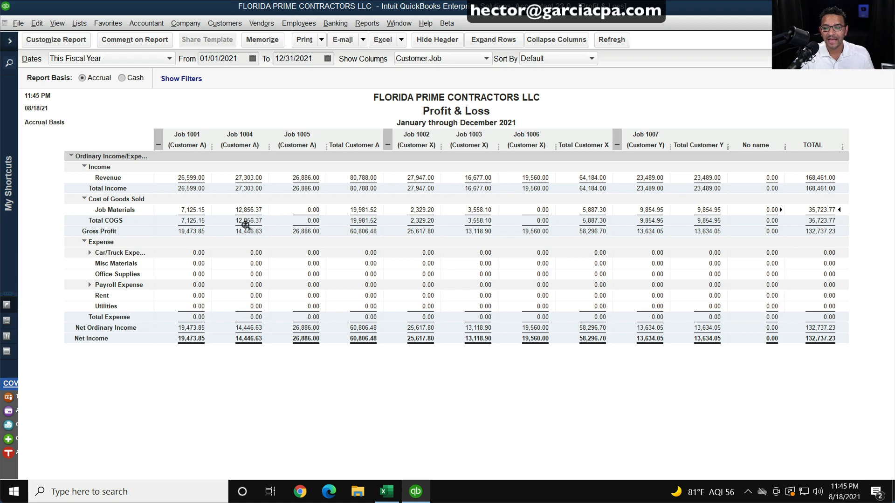
key("super+plus")
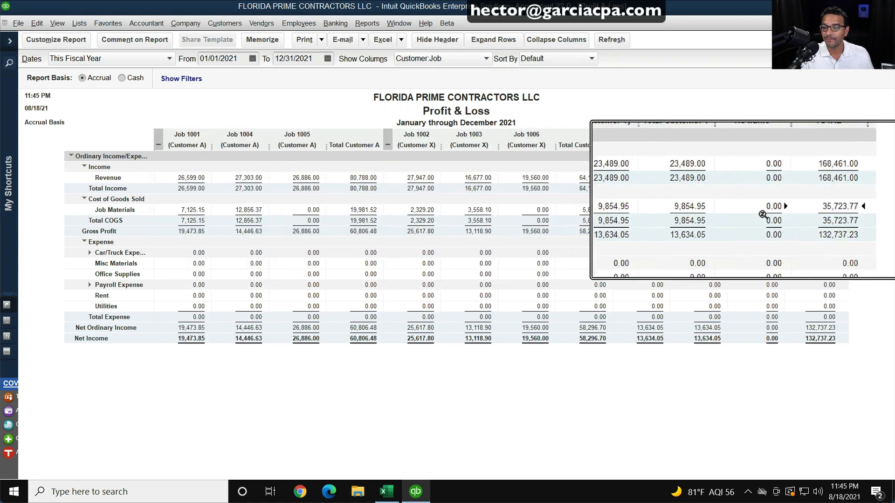
key("super+Escape")
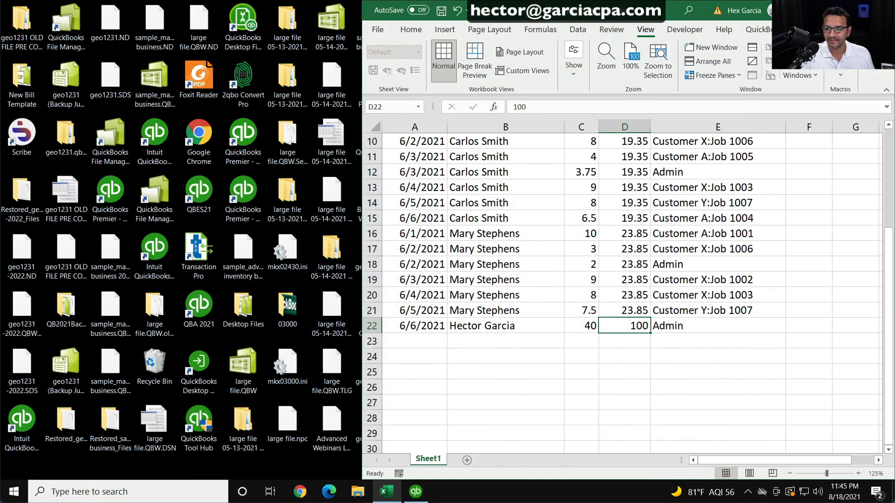
Step: Switch to Excel and maximize the time payroll job data workbook, showing its rows from the header down
key("super+Up")
left_click(332, 204)
scroll(332, 204, "up", 3)
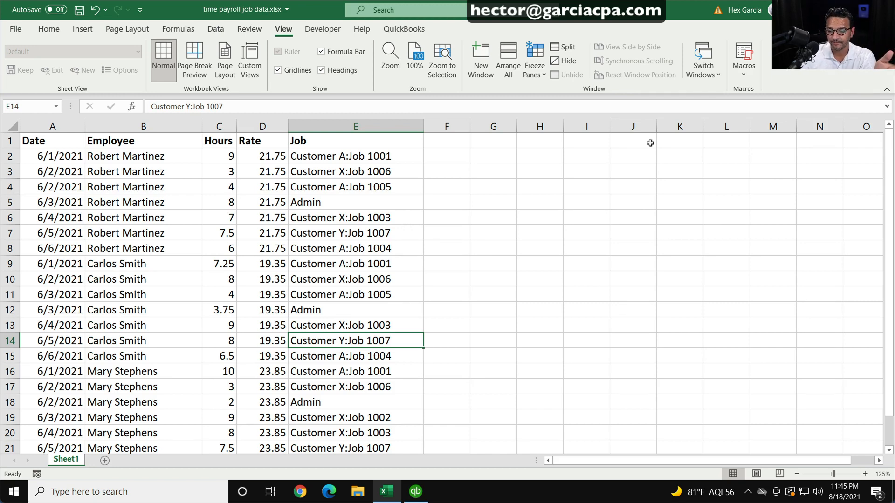
Step: Look at the Tool sheet of the Check Template workbook and return to the time payroll job data workbook
mouse_move(386, 492)
left_click(407, 430)
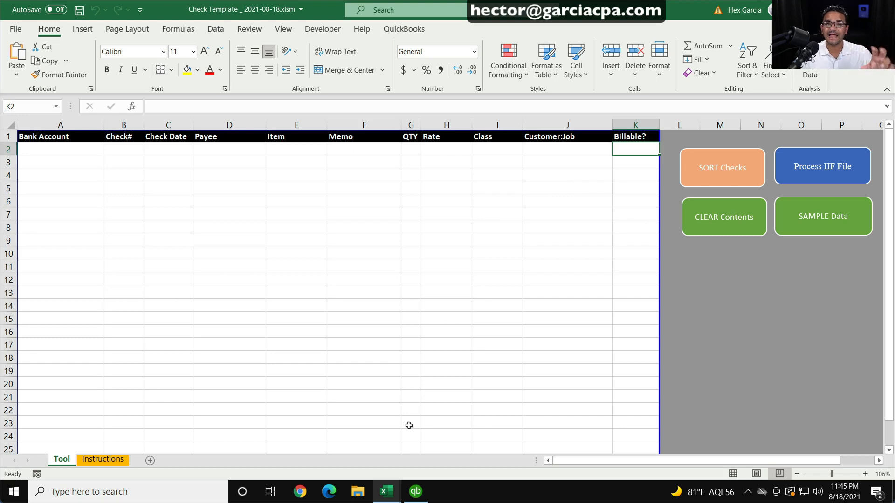
mouse_move(386, 491)
left_click(321, 437)
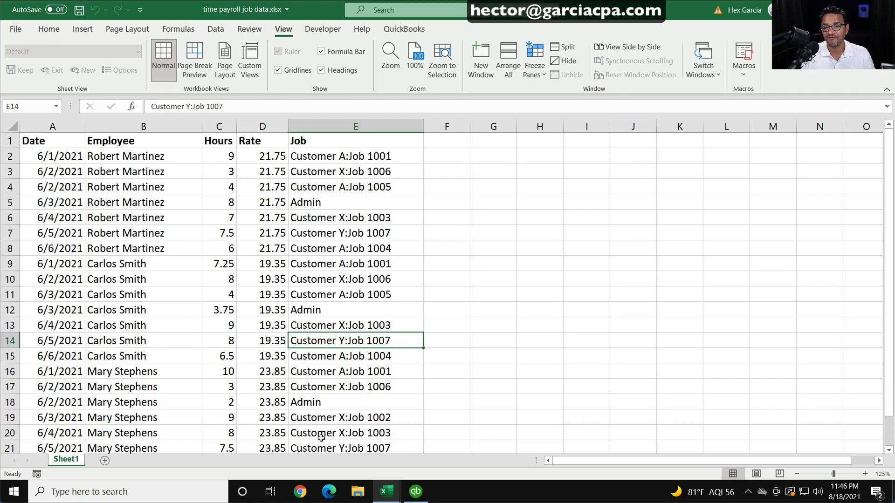
Step: Arrange the time payroll job data and Check Template workbooks side by side, giving the Check Template the wider share
left_click_drag(358, 155, 70, 295)
left_click(315, 321)
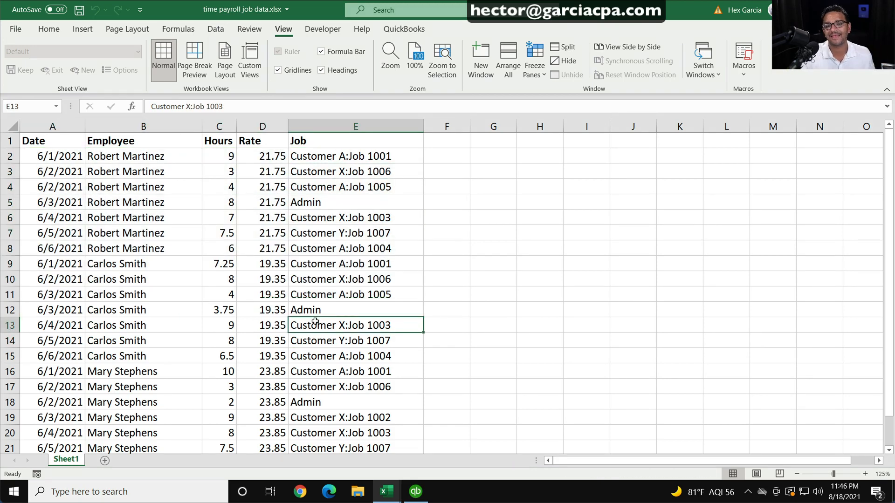
left_click(387, 492)
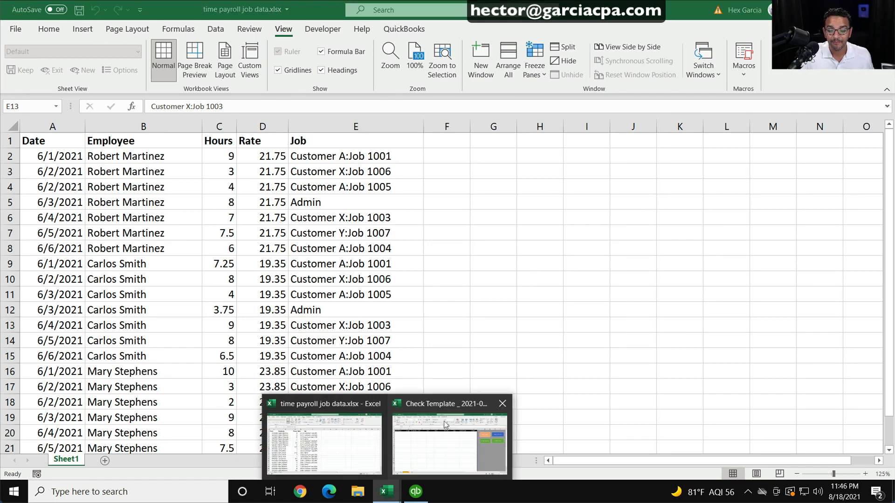
left_click(443, 434)
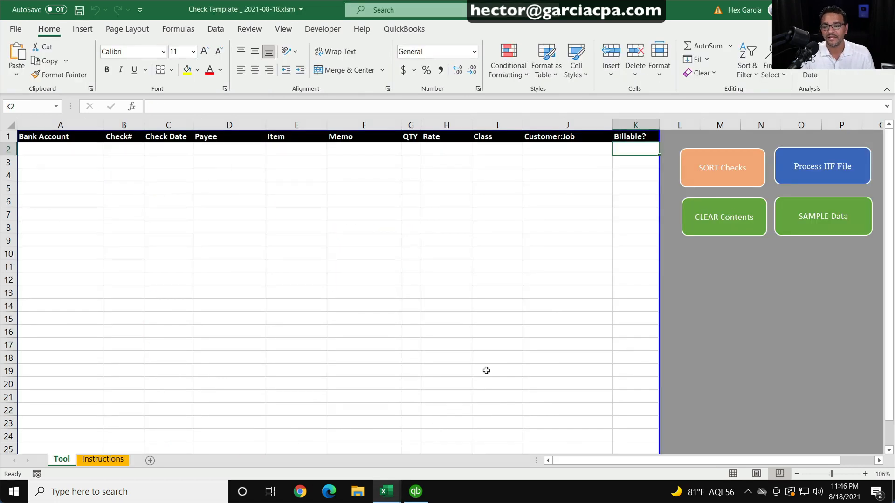
key("super+Right")
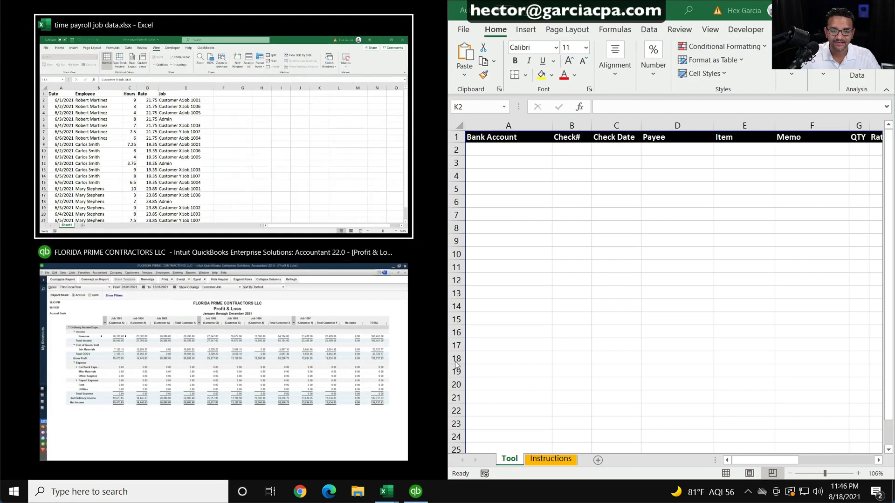
left_click(259, 134)
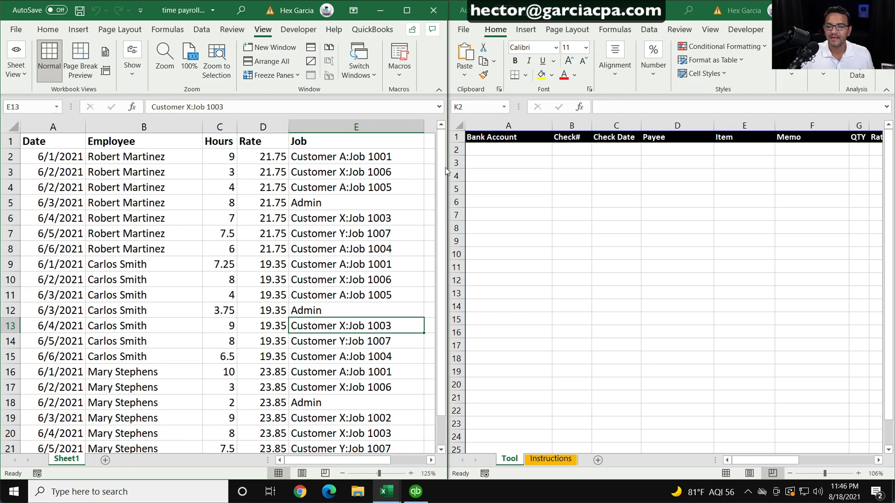
left_click(731, 241)
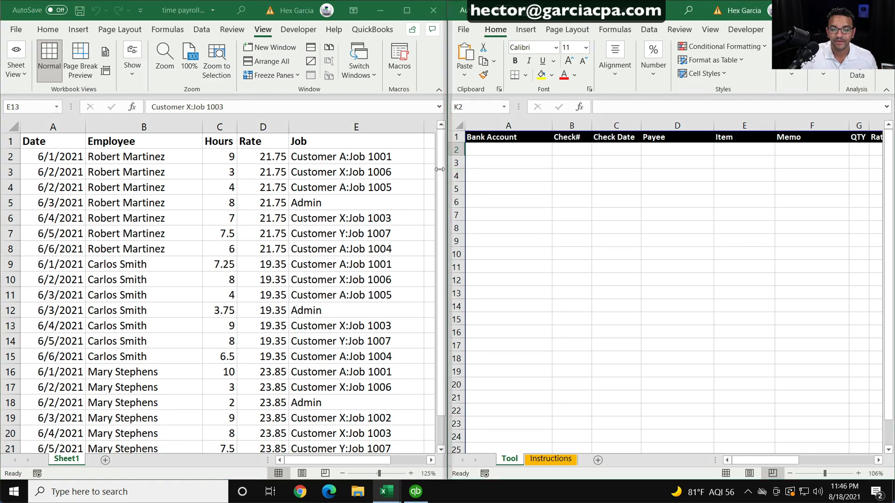
left_click_drag(439, 169, 285, 168)
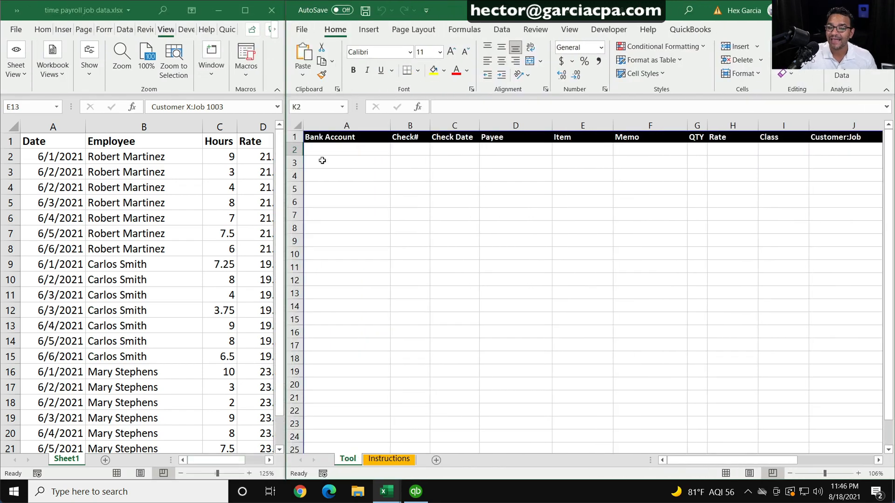
scroll(456, 215, "right", 4)
scroll(456, 215, "left", 4)
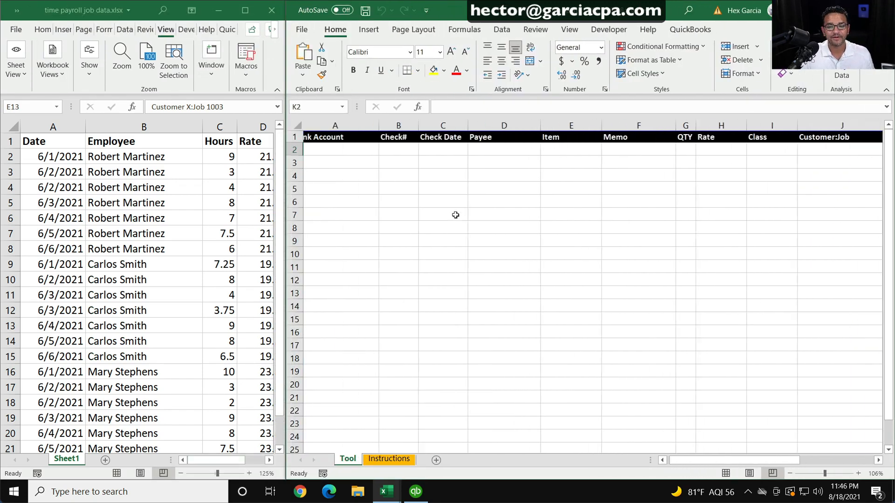
scroll(456, 215, "left", 1)
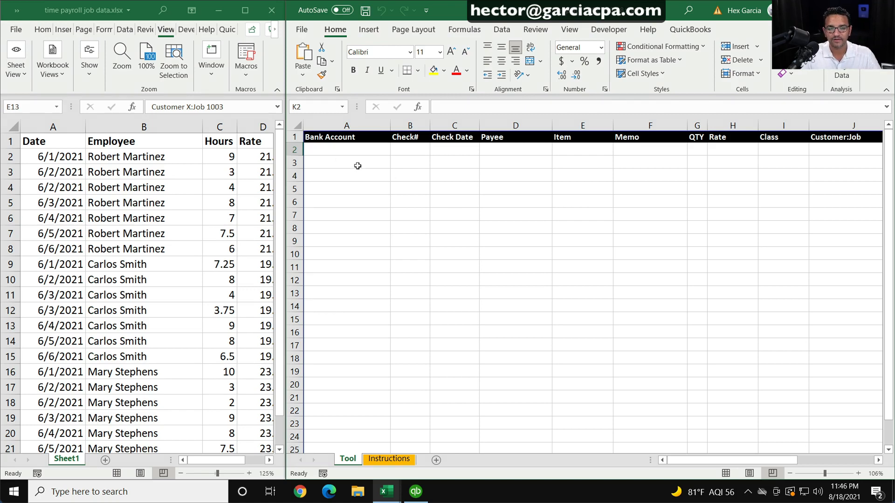
Step: Switch to QuickBooks and look at the CLEARING ACCOUNT register from the chart of accounts
left_click(335, 141)
left_click(335, 142)
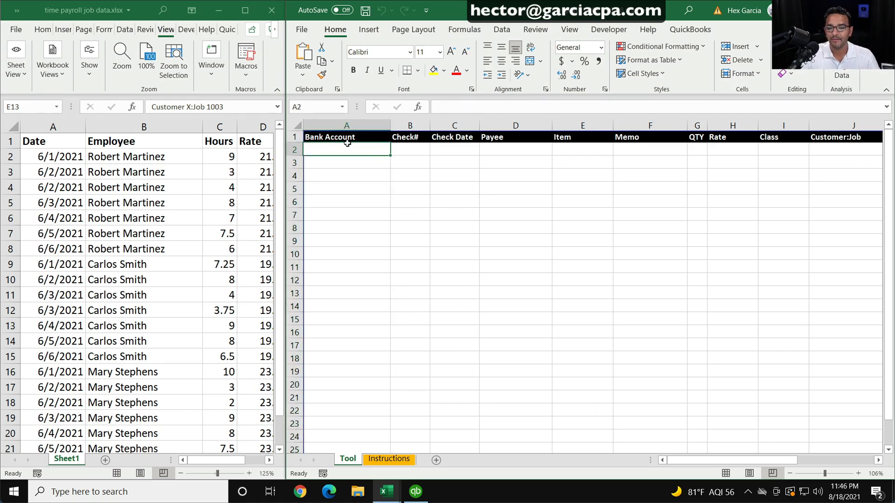
left_click(416, 492)
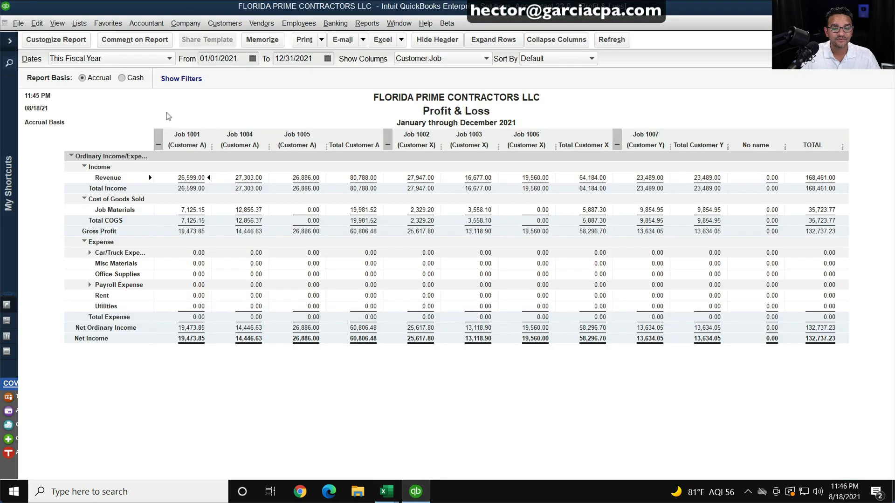
left_click(78, 23)
left_click(83, 38)
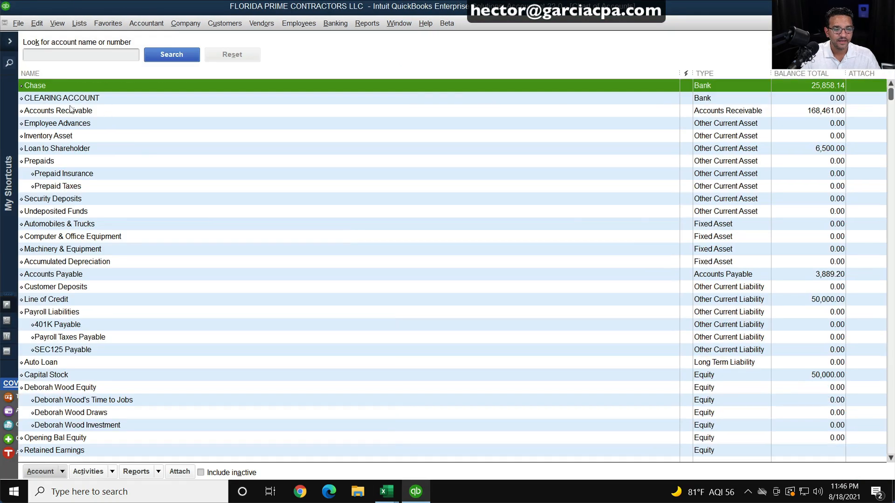
double_click(58, 95)
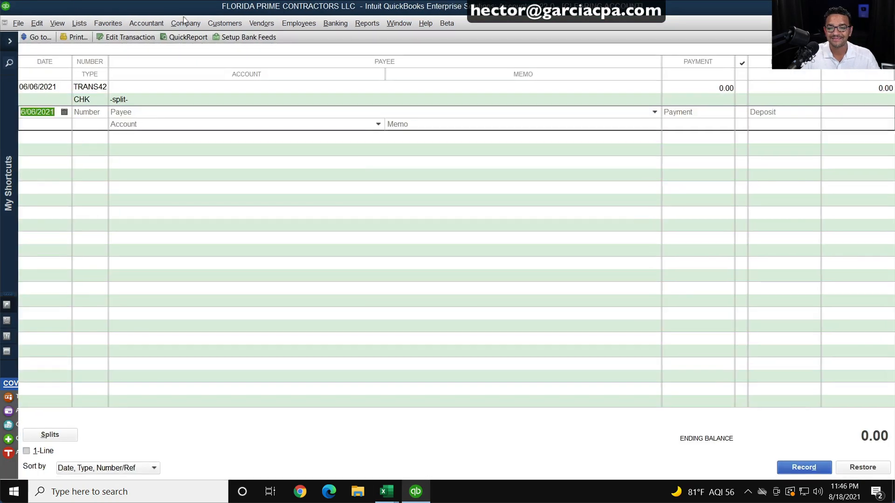
key("Escape")
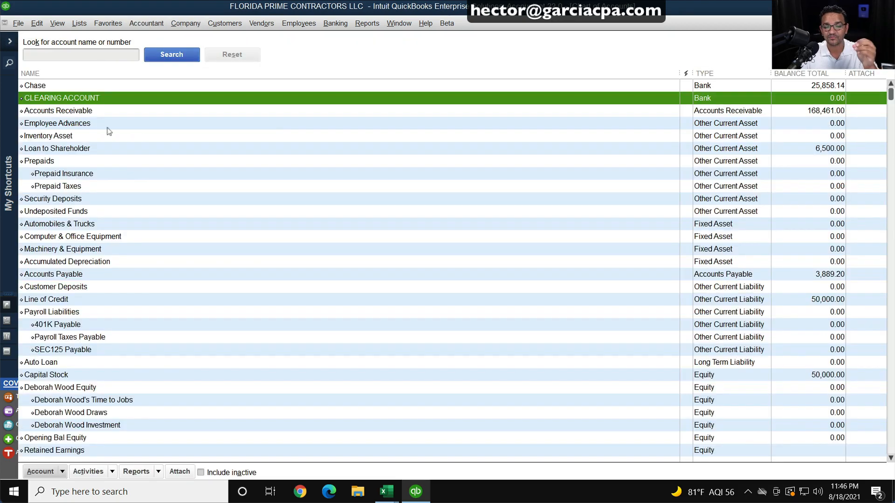
Step: Copy the account name CLEARING ACCOUNT from its account details without changing the account
right_click(61, 97)
left_click(85, 138)
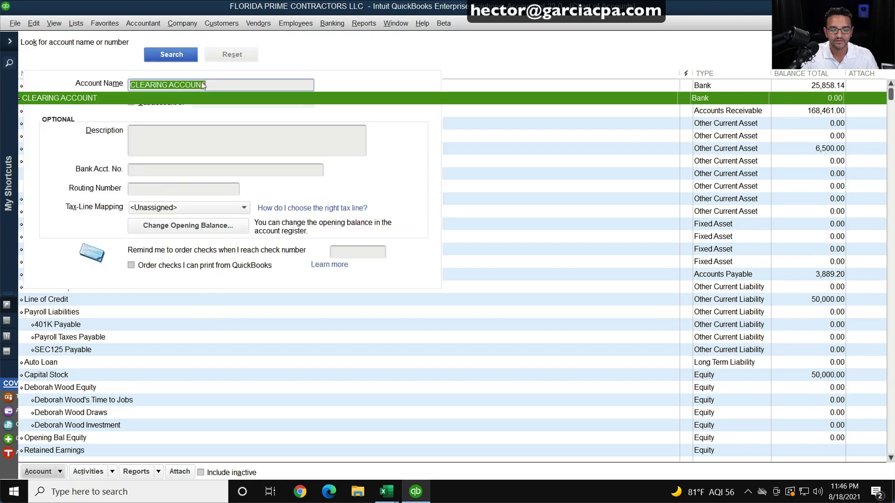
right_click(196, 87)
left_click(207, 121)
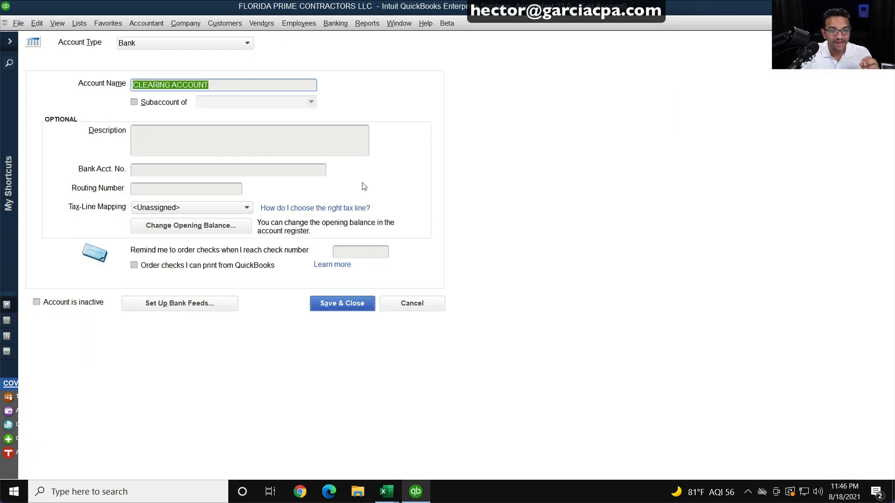
left_click(406, 303)
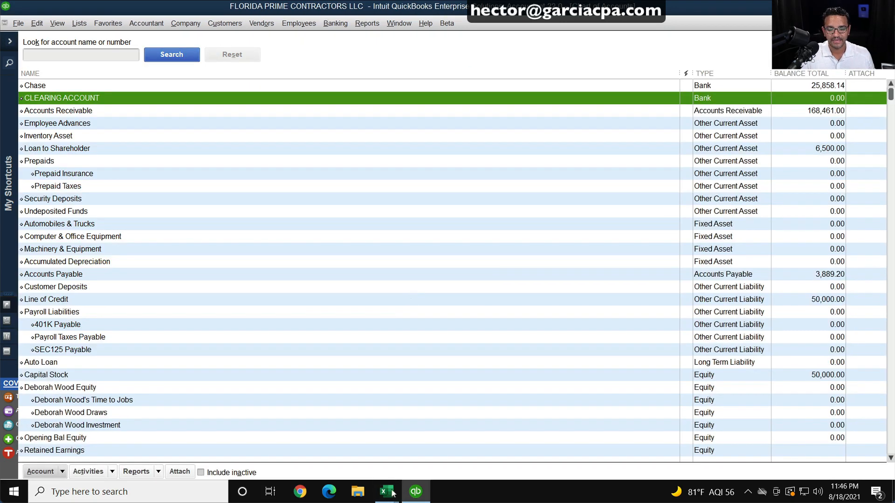
Step: Switch to the Check Template workbook and paste CLEARING ACCOUNT into the first Bank Account cell, A2
left_click(387, 492)
left_click(427, 438)
left_click(322, 149)
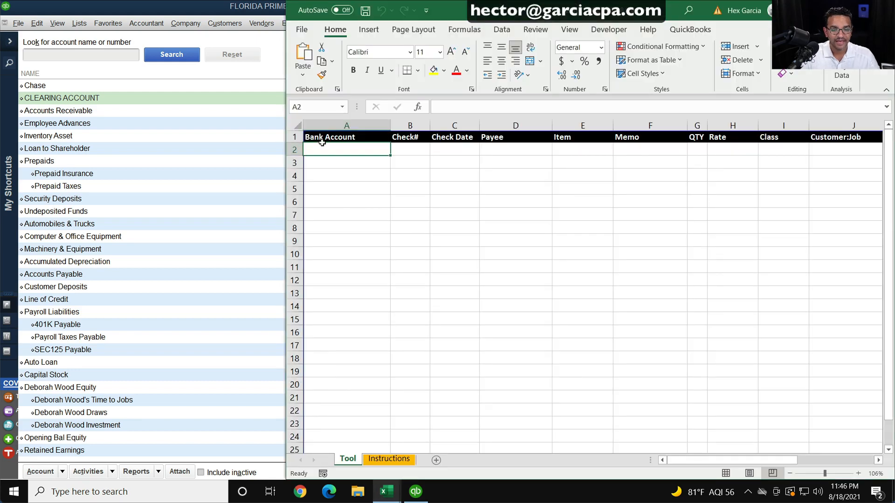
right_click(327, 148)
left_click(357, 209)
left_click(369, 201)
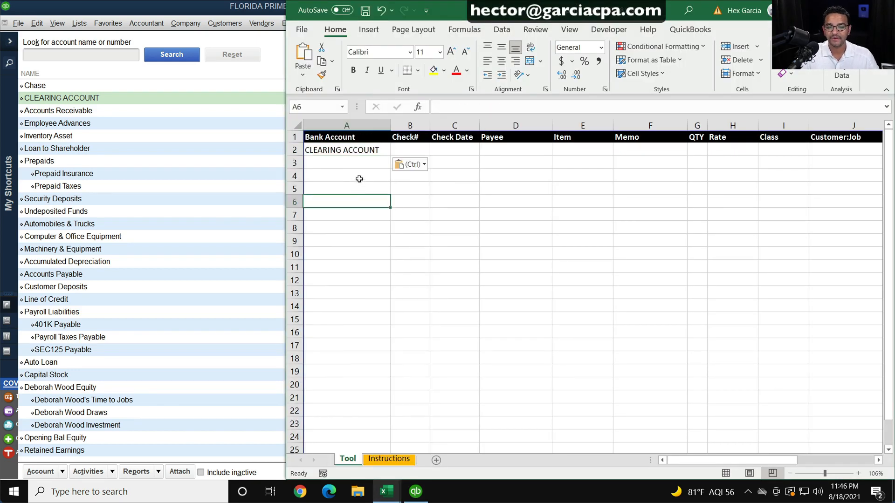
left_click(354, 149)
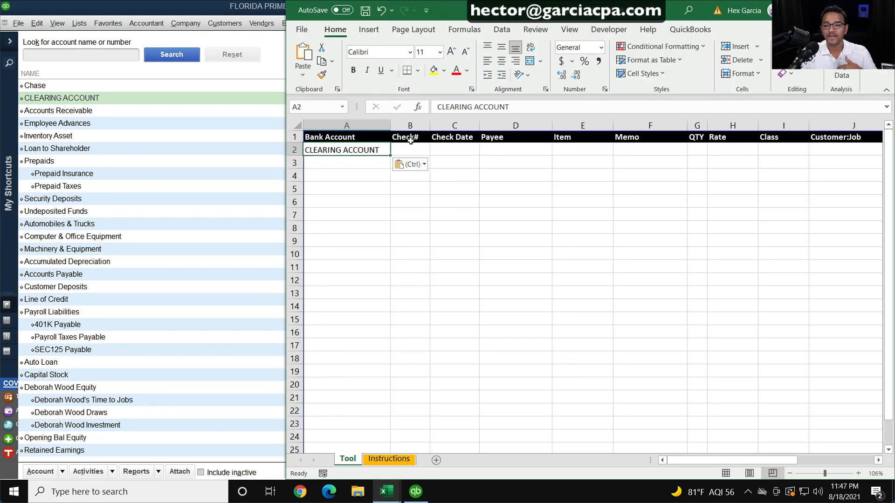
Step: Enter 1 as the check number in cell B2 of the Check Template
key("Tab")
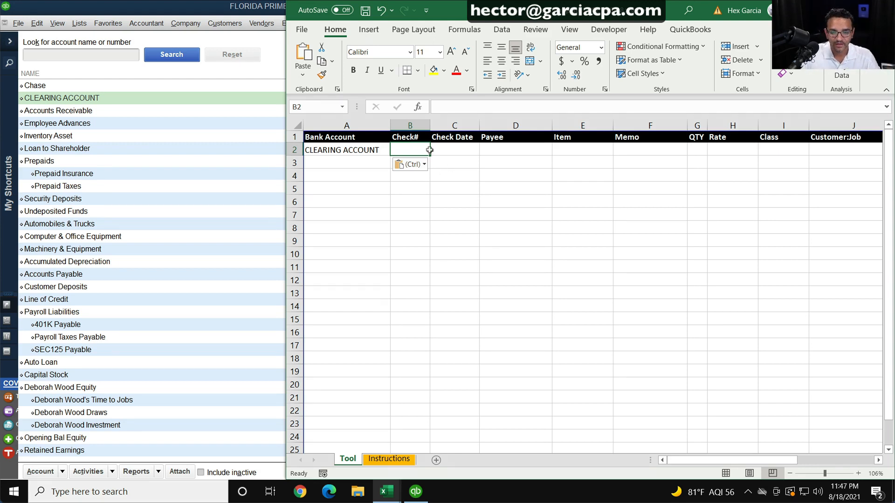
type("1")
key("Return")
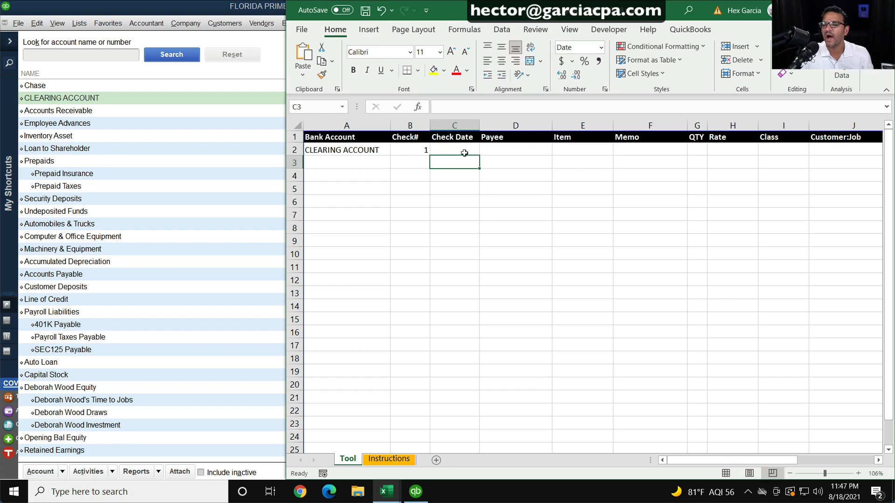
Step: Bring back the time payroll job data workbook beside the Check Template and widen it to show its Job column
left_click(416, 492)
left_click(828, 7)
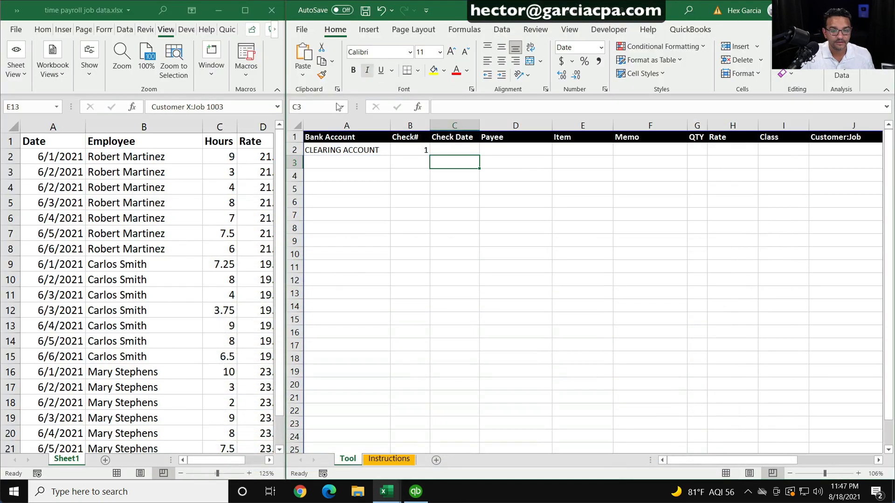
left_click(168, 193)
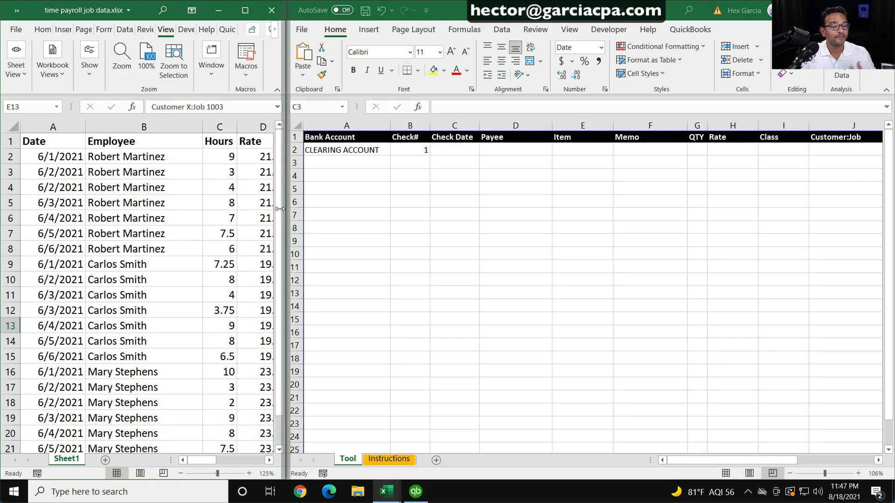
left_click_drag(280, 209, 523, 209)
Step: Copy the employee names in B2:B22 of the time data and paste them as values into the Payee column from D2
left_click(141, 156)
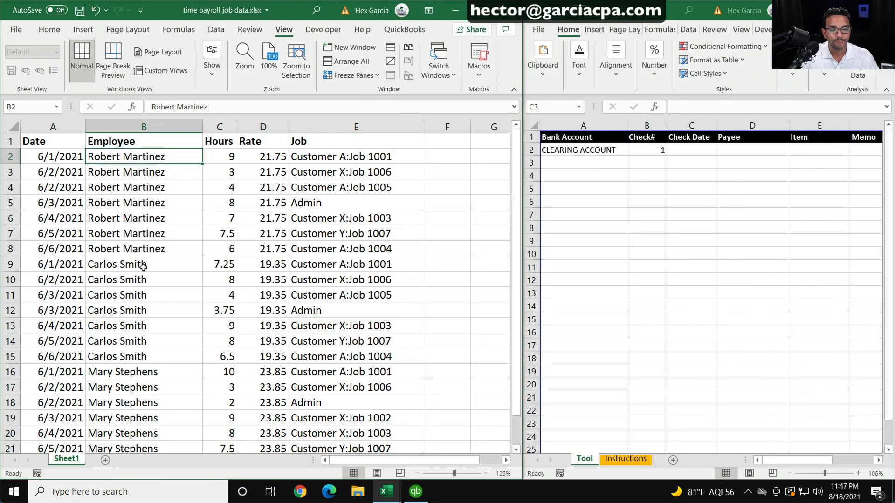
scroll(143, 280, "down", 2)
scroll(143, 278, "down", 2)
left_click(135, 279, "shift")
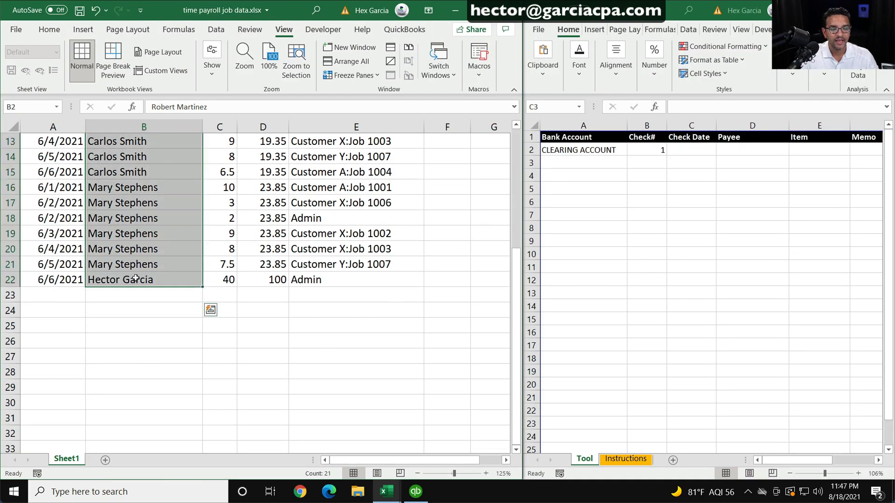
scroll(126, 249, "up", 4)
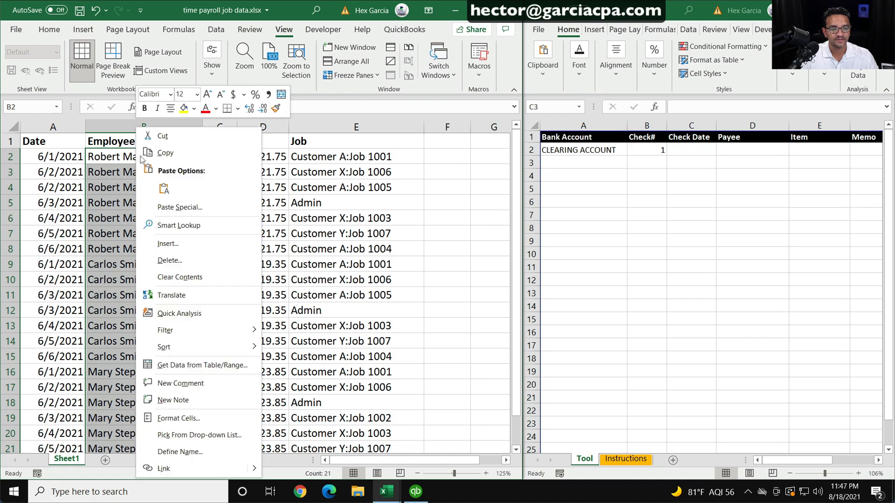
right_click(131, 150)
left_click(166, 153)
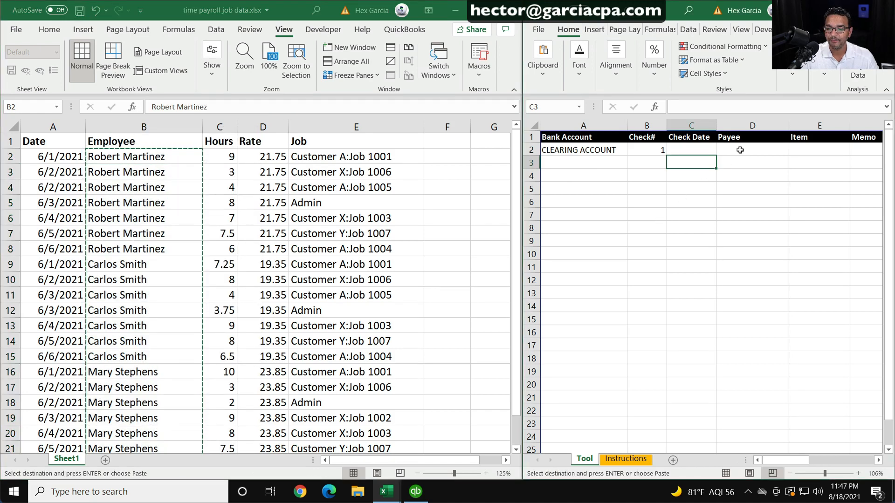
left_click(744, 147)
right_click(749, 147)
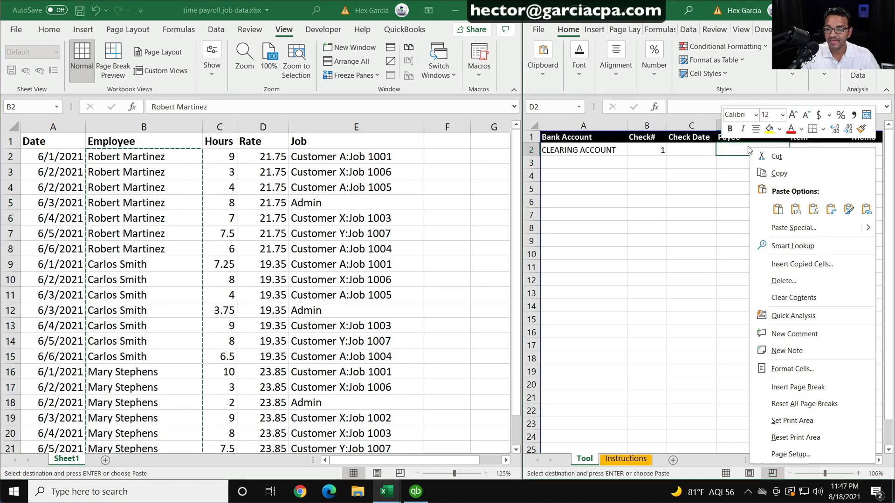
left_click(796, 209)
left_click(678, 227)
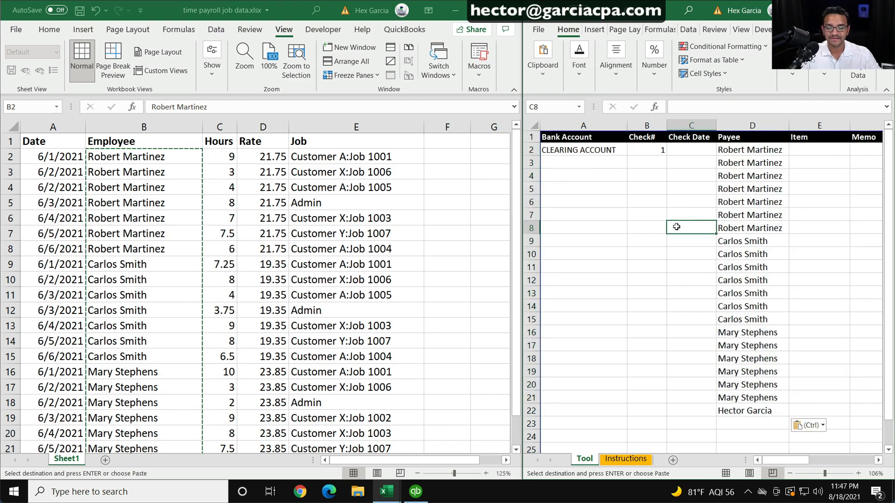
Step: Fill check number 1 down through B8 for all of the first employee's rows
left_click(638, 149)
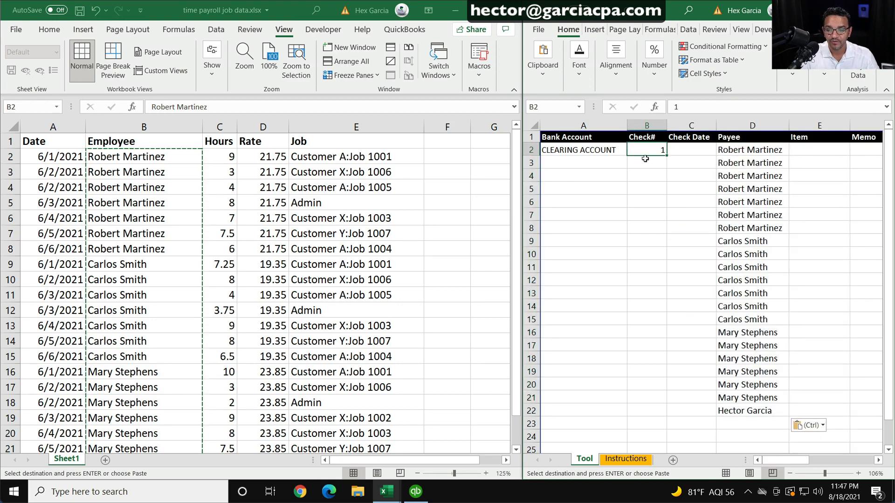
left_click(648, 159, "shift")
key("ctrl+d")
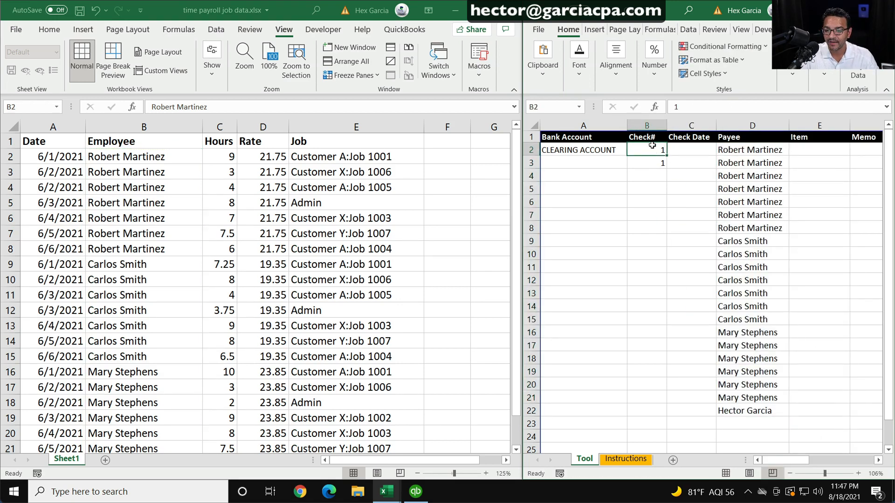
left_click_drag(667, 168, 642, 244)
Step: Enter check number 2 in B9 and fill it down through B15 for the second employee's rows
left_click(652, 235)
type("2")
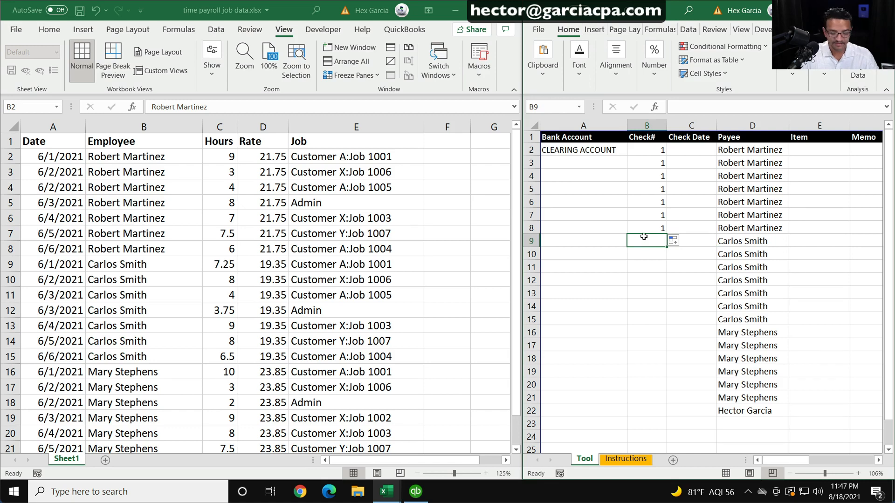
key("Return")
left_click(648, 240)
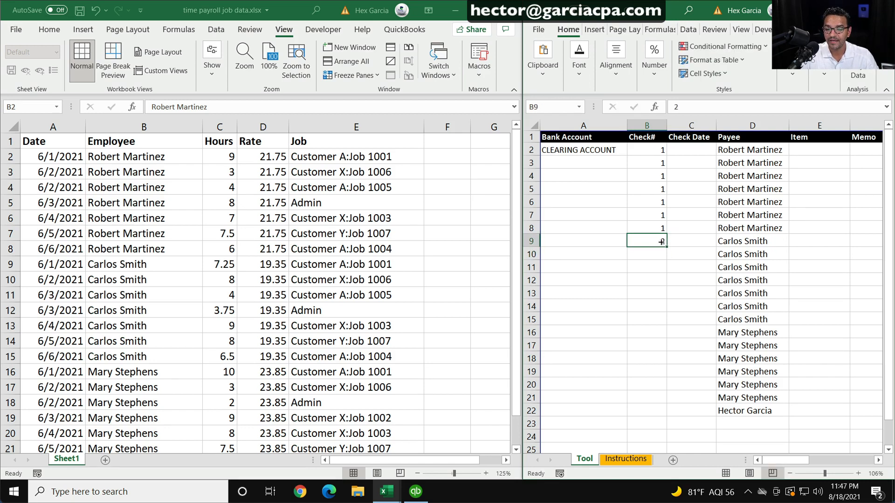
left_click_drag(667, 247, 655, 326)
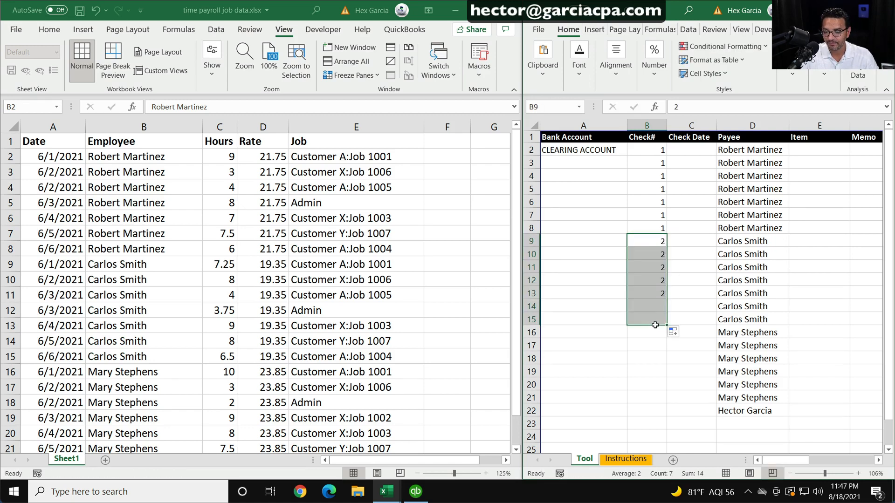
Step: Enter check number 3 in B16, fill it down through B21 for the third employee, and enter 4 in B22
left_click(648, 331)
type("3")
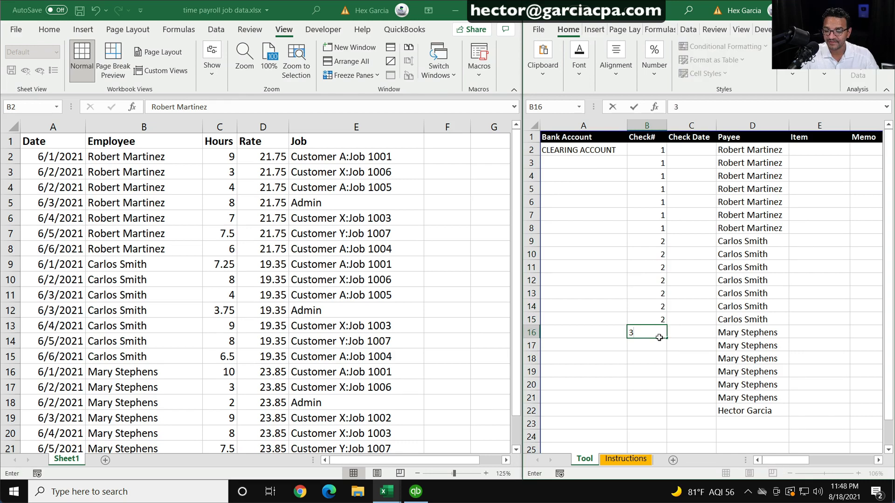
left_click_drag(662, 335, 655, 402)
left_click(643, 408)
type("4")
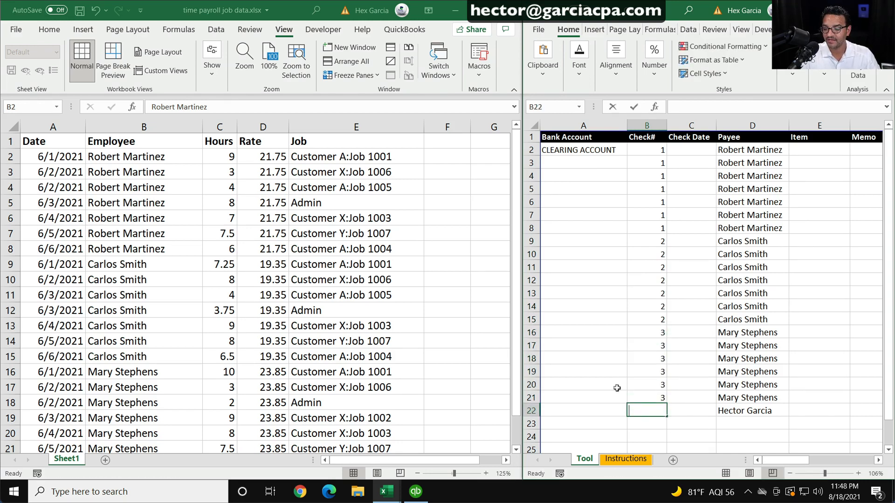
left_click(630, 354)
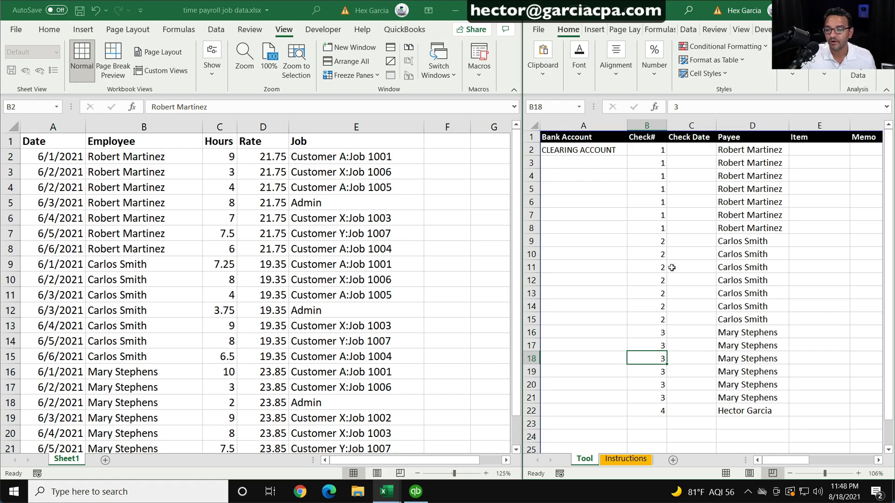
Step: Fill the CLEARING ACCOUNT bank account from A2 down through A22
left_click(739, 147)
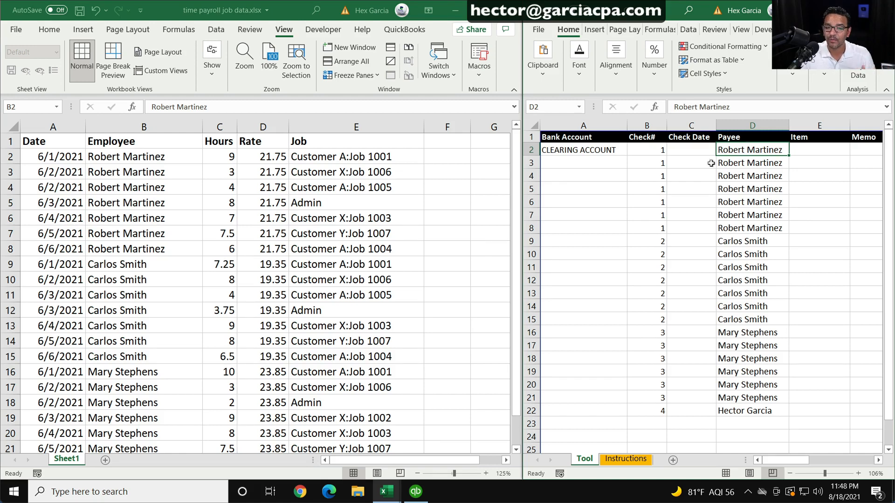
left_click(576, 148)
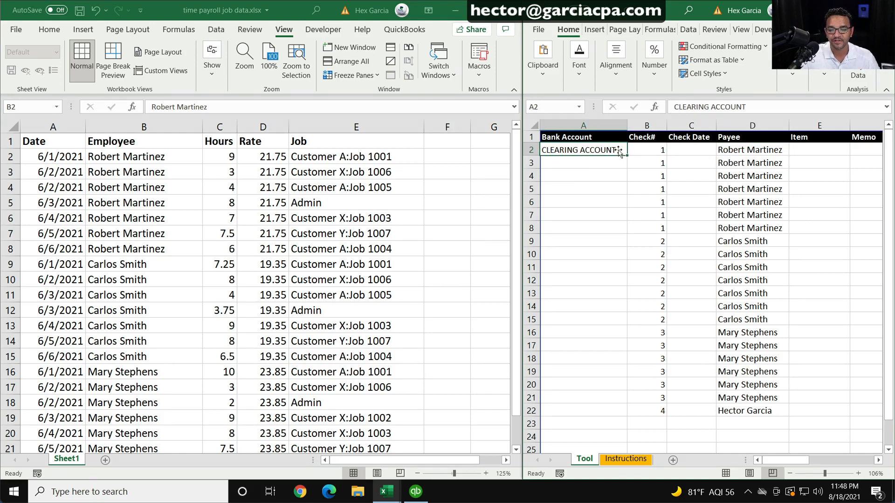
left_click_drag(620, 152, 607, 415)
left_click(578, 175)
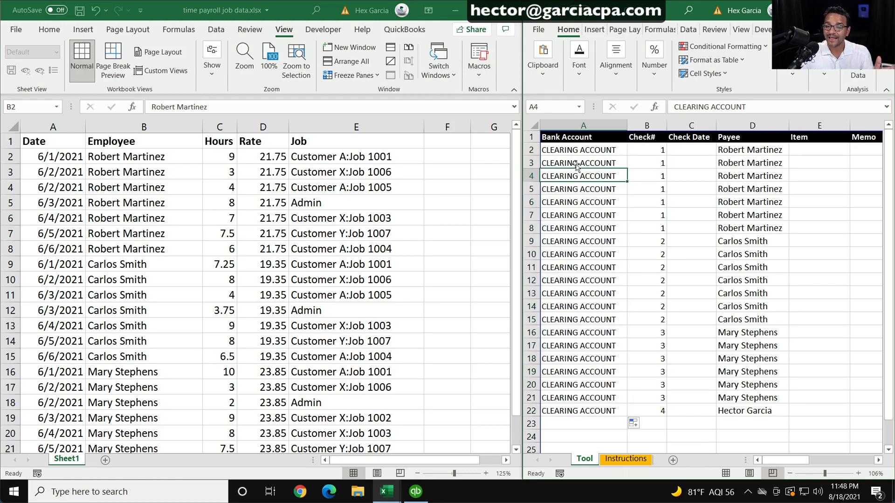
Step: Enter the check date 06/06/2021 in C2 and repeat the same date down through C22
left_click(690, 149)
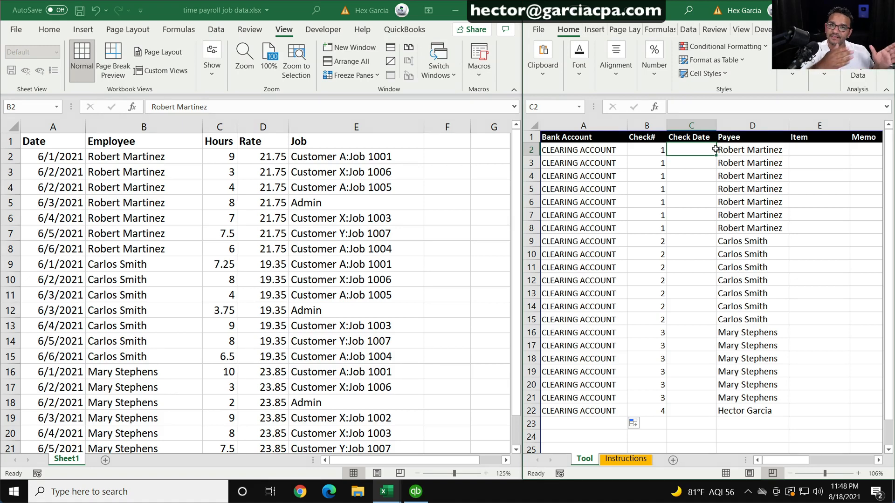
type("06")
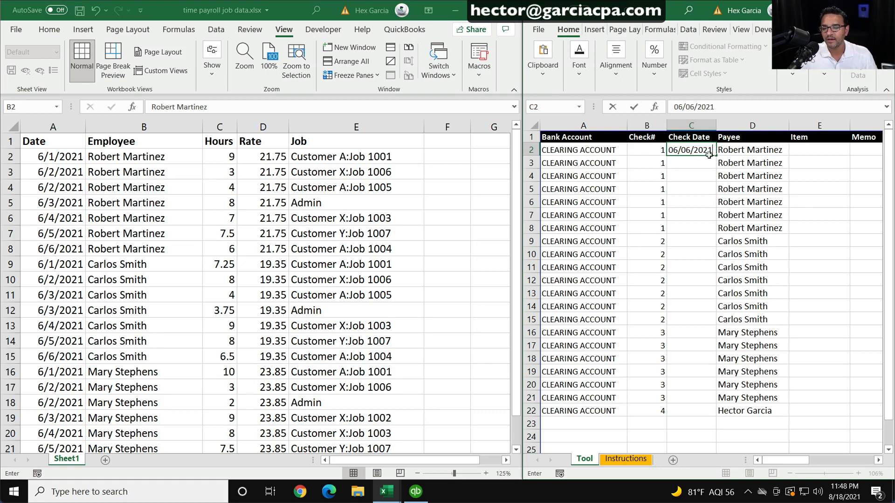
type("/06/2021")
key("Return")
left_click(688, 146)
key("ctrl+c")
key("Down")
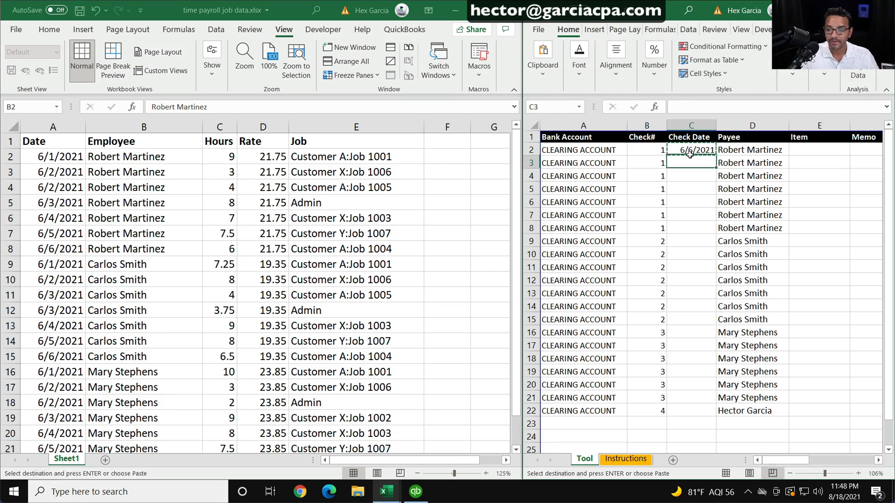
key("ctrl+v")
key("Down")
key("Down")
left_click_drag(696, 149, 699, 412)
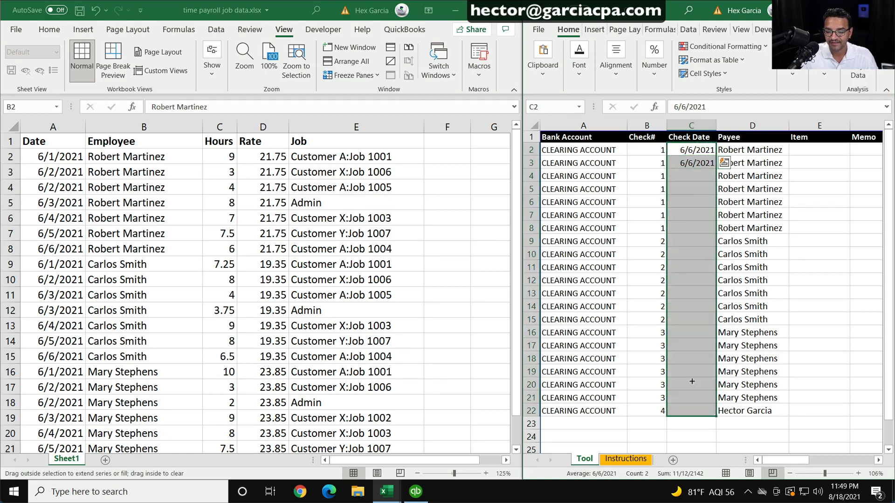
left_click(685, 149)
Step: Review the filled rows in columns A to D as blocks grouped by check number
left_click(650, 149)
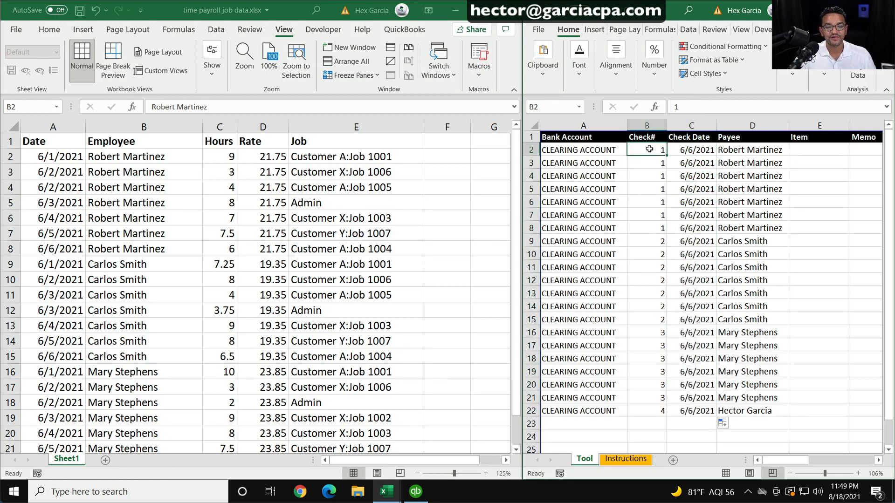
left_click_drag(560, 148, 751, 228)
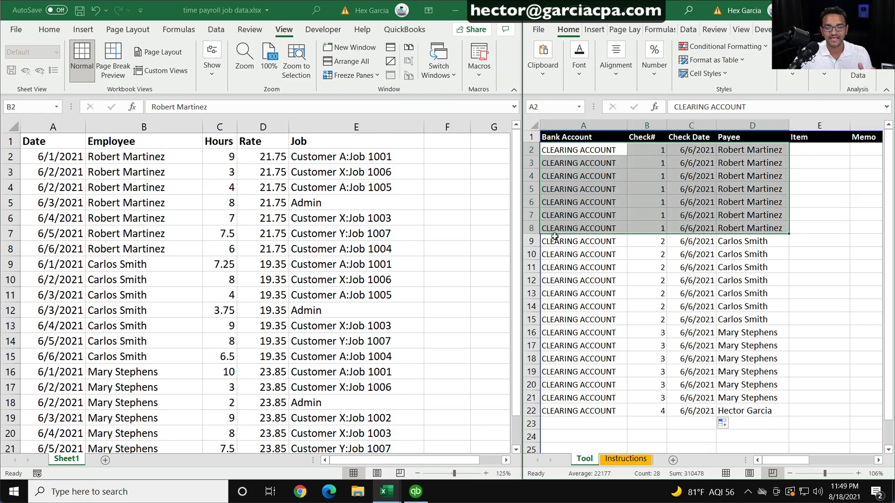
left_click_drag(559, 241, 752, 309)
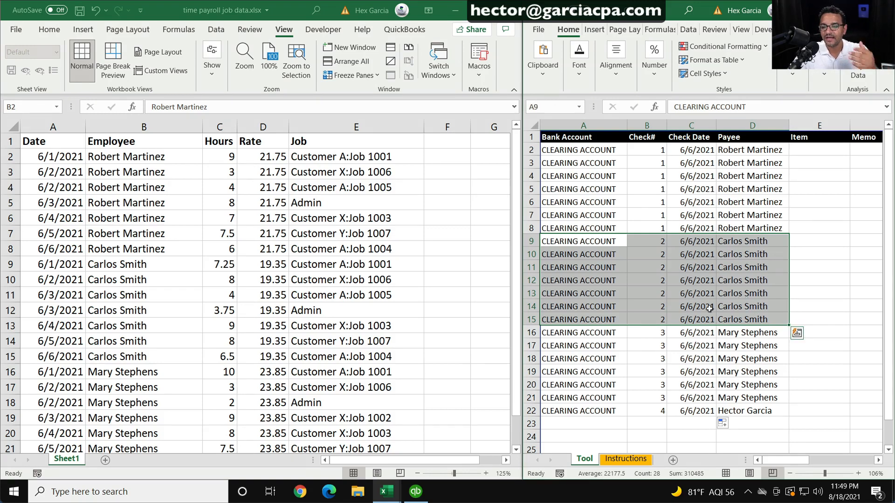
left_click_drag(564, 333, 769, 412)
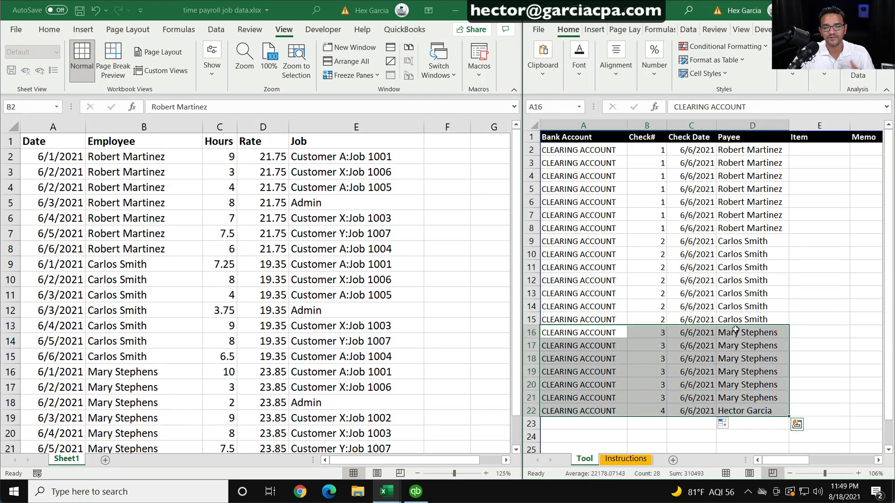
left_click(736, 331)
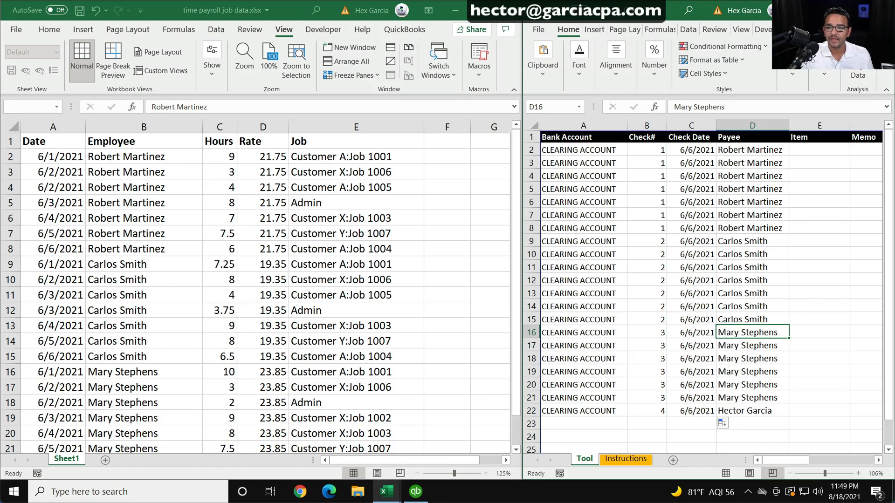
Step: Maximize the Check Template window and enter Labor as the item in E2
left_click(855, 10)
left_click(369, 201)
left_click(281, 147)
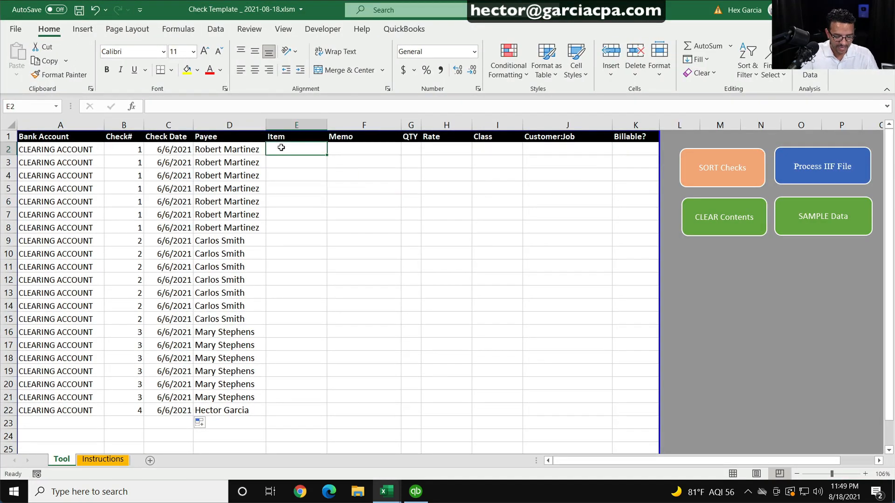
type("Labor")
key("Return")
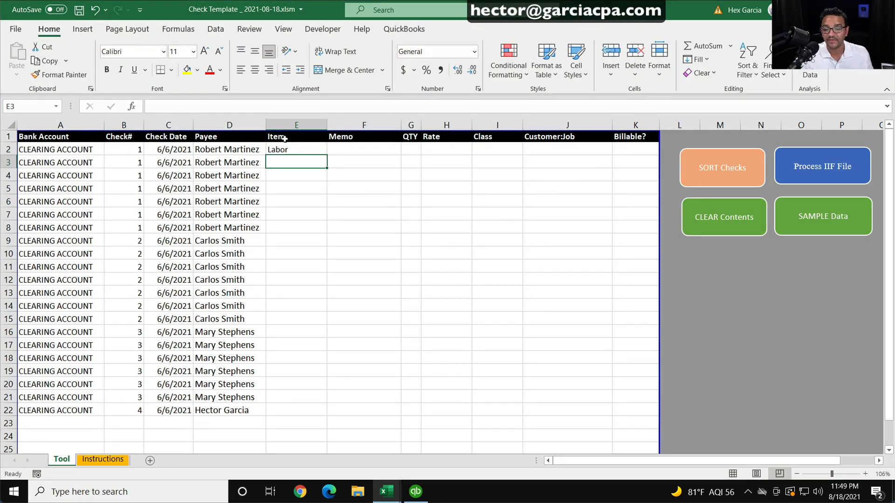
Step: Switch to QuickBooks, open the Labor item from the item list for editing, and copy its item name
left_click(416, 491)
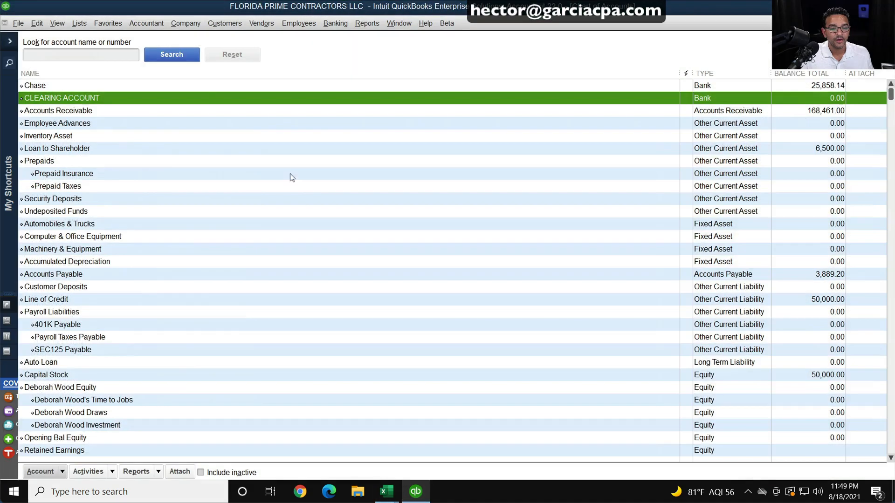
left_click(80, 23)
left_click(87, 50)
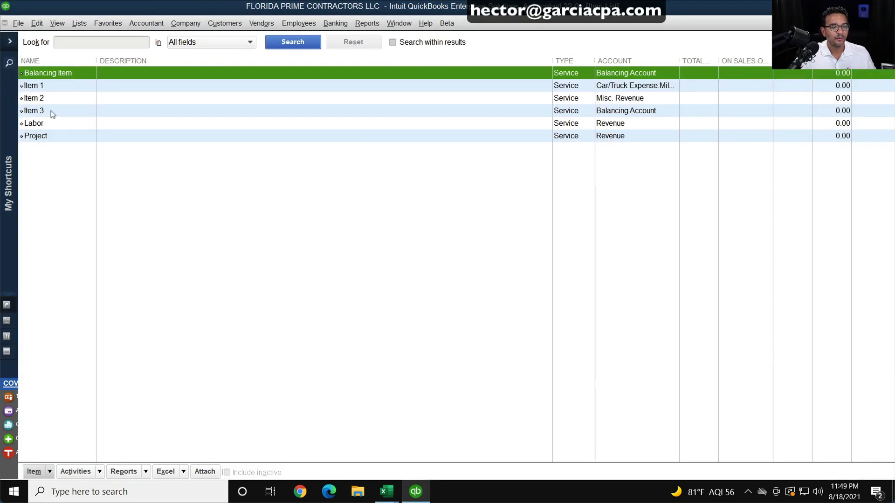
left_click(46, 125)
right_click(43, 124)
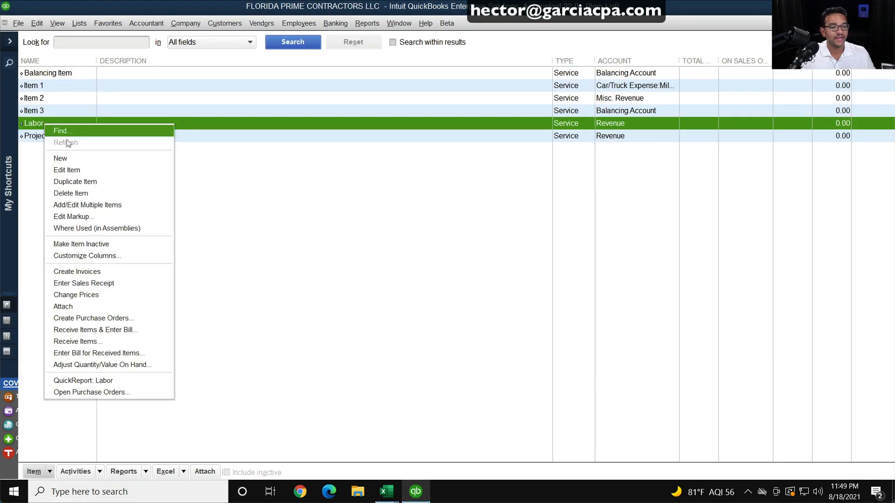
left_click(76, 166)
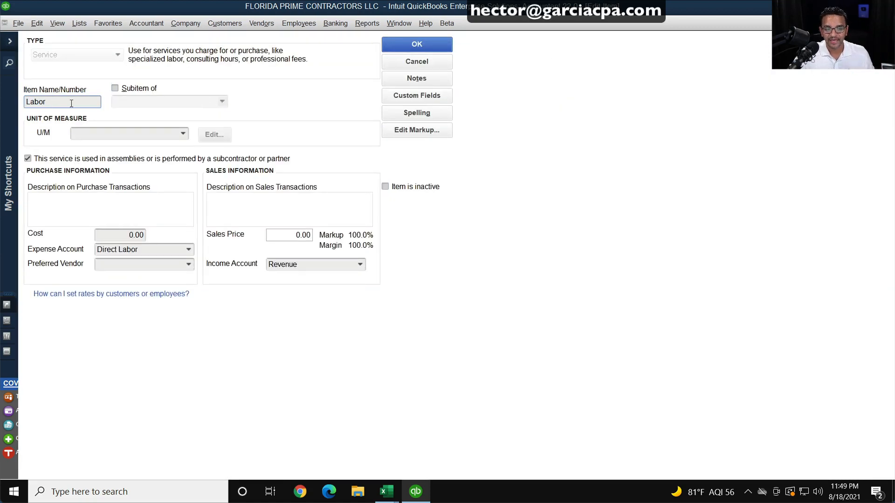
right_click(38, 101)
left_click(53, 136)
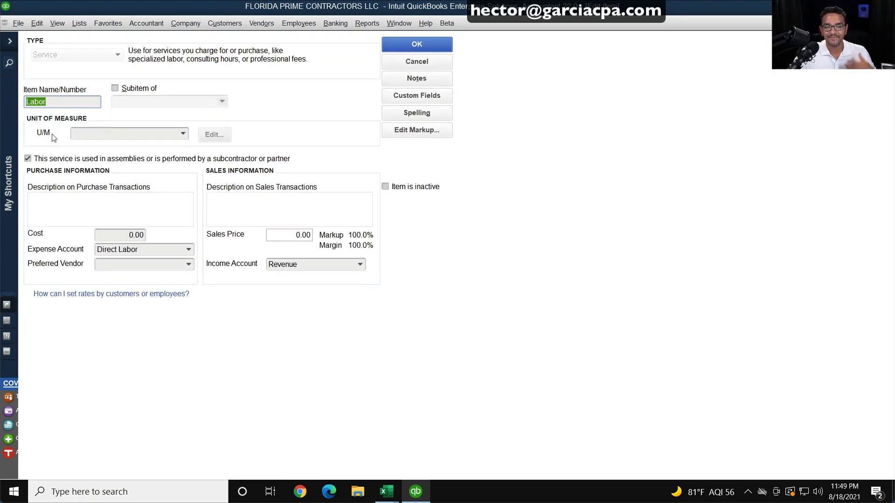
Step: Return to the Check Template workbook, paste the Labor item name into the Item column, and fill it down through E22
left_click(387, 491)
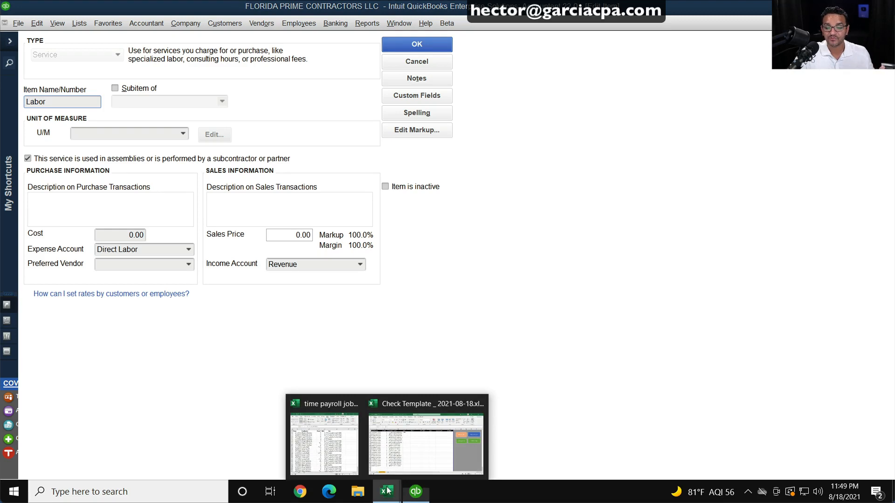
left_click(412, 450)
left_click(286, 148)
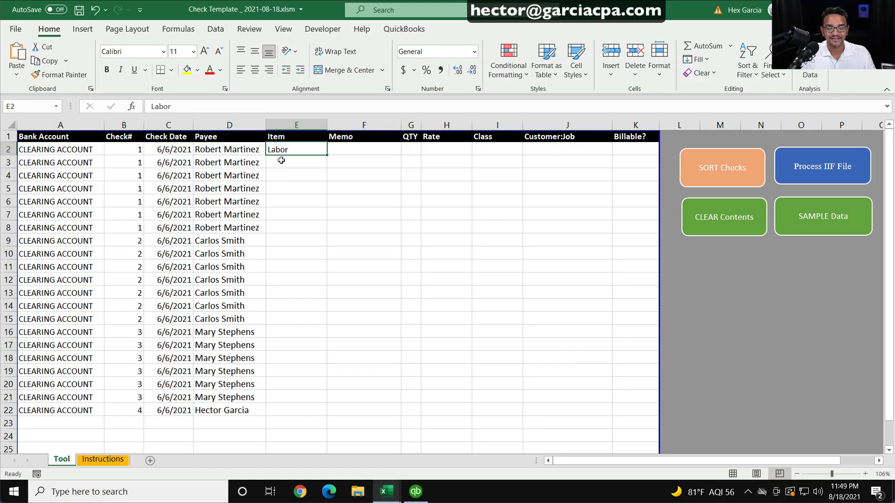
left_click(283, 159)
key("ctrl+v")
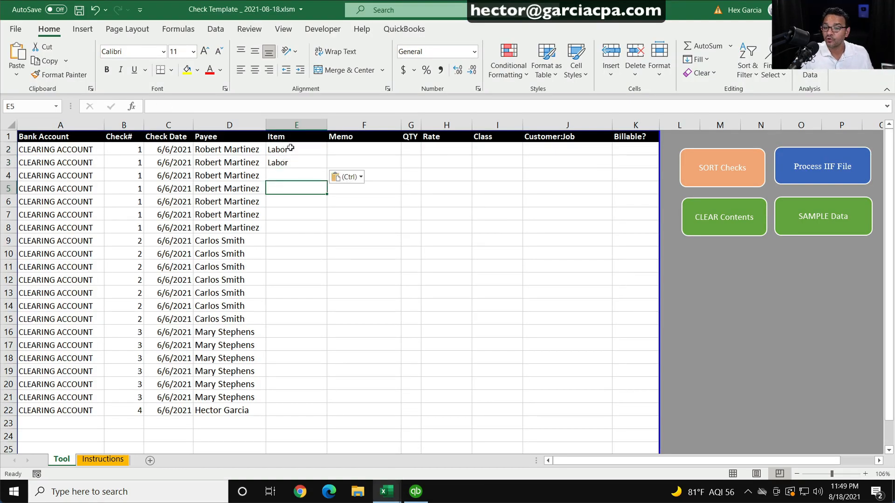
left_click_drag(292, 148, 317, 410)
left_click(401, 299)
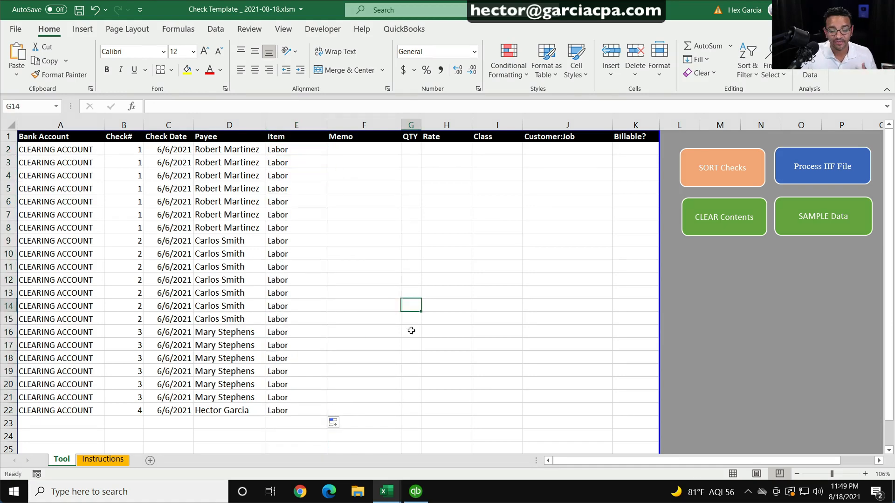
Step: Copy the dates in A2:A22 of the time payroll job data workbook and paste them as values into the Memo column from F2
mouse_move(396, 490)
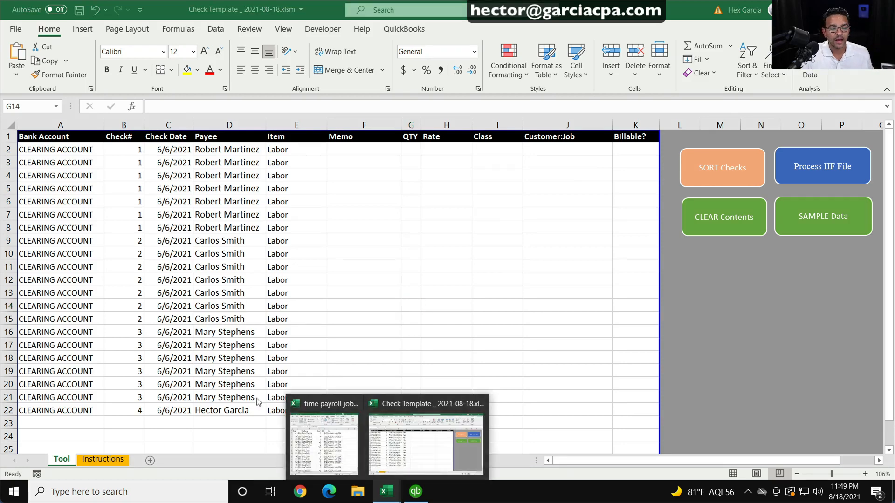
left_click(325, 438)
left_click(186, 325)
left_click_drag(59, 161, 44, 322)
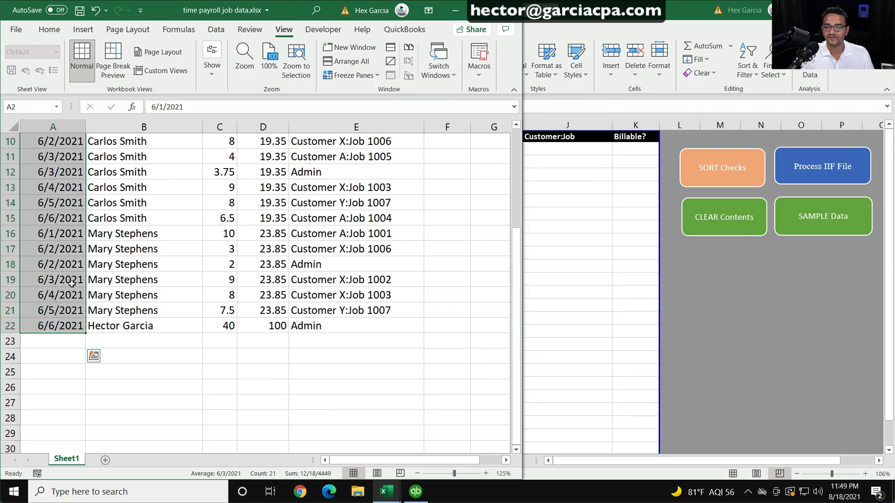
scroll(51, 202, "up", 3)
right_click(44, 156)
left_click(77, 170)
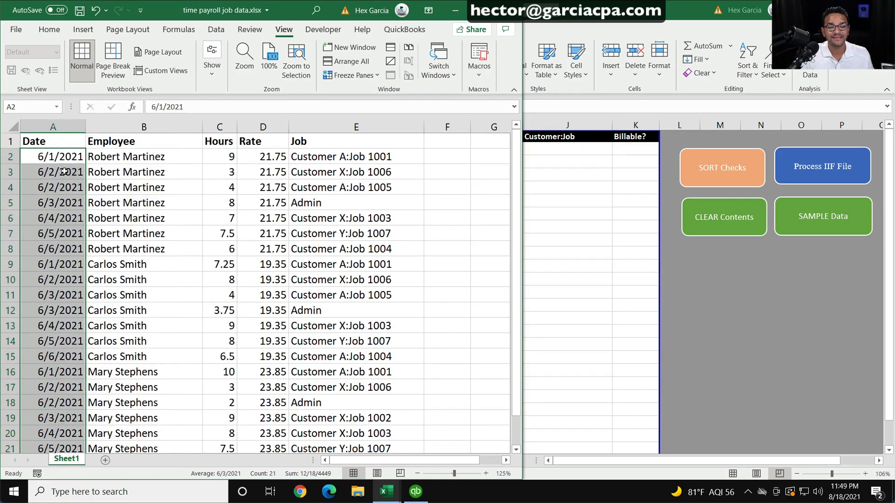
left_click(570, 243)
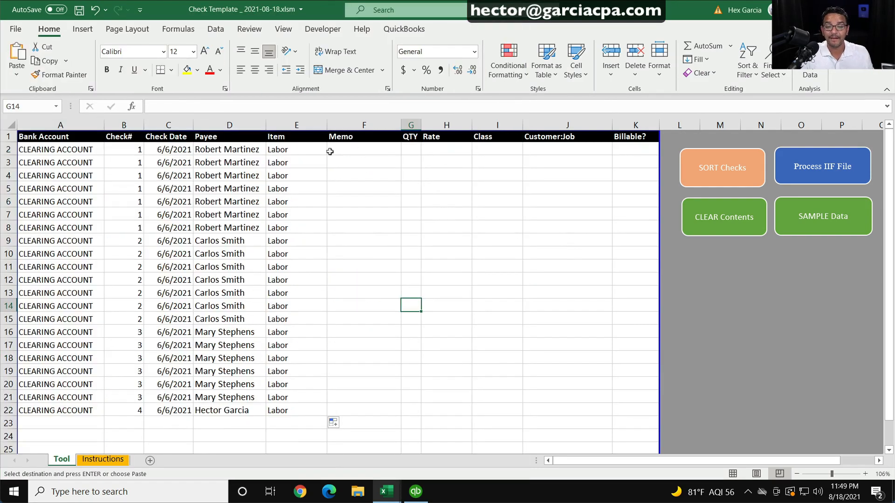
right_click(348, 145)
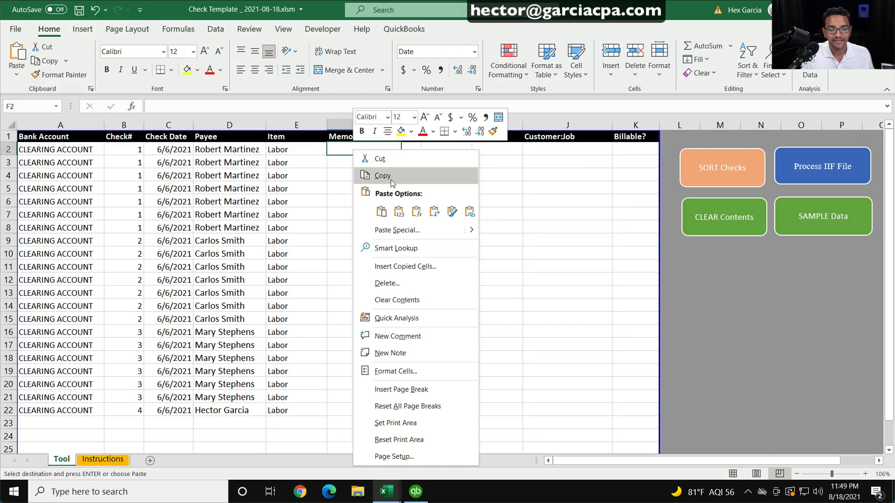
left_click(399, 212)
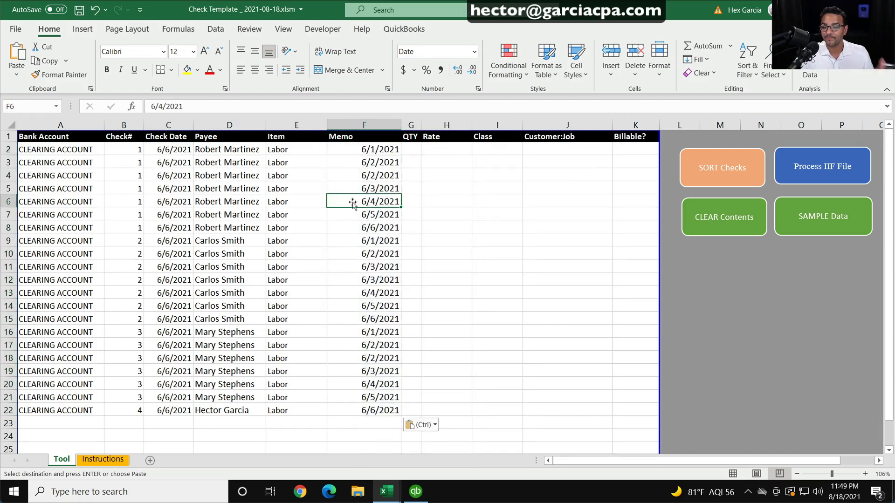
Step: Copy the hours and rates in C2:D22 of the time payroll job data workbook and paste them into the QTY and Rate columns from G2
mouse_move(386, 492)
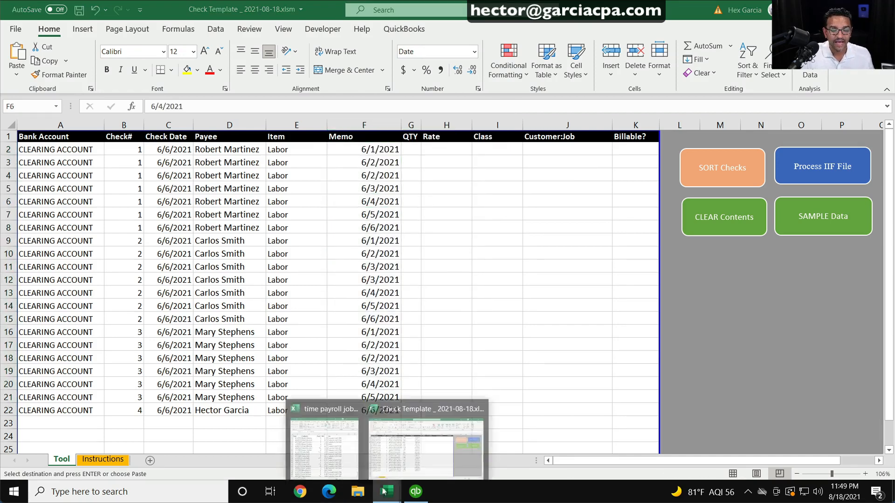
left_click(339, 436)
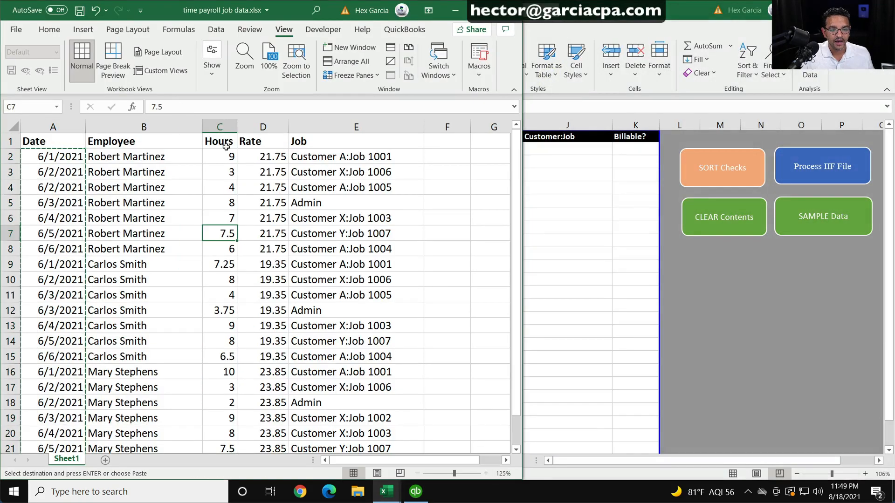
scroll(258, 315, "down", 3)
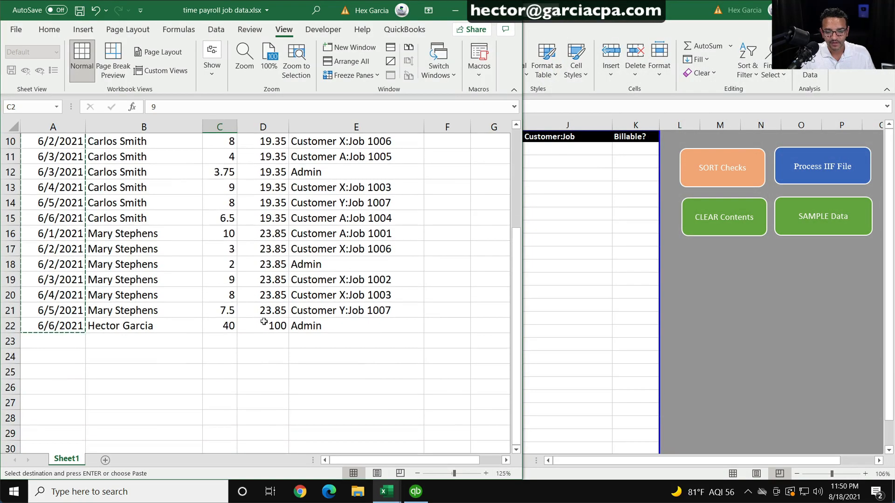
left_click(271, 326, "shift")
scroll(252, 191, "up", 3)
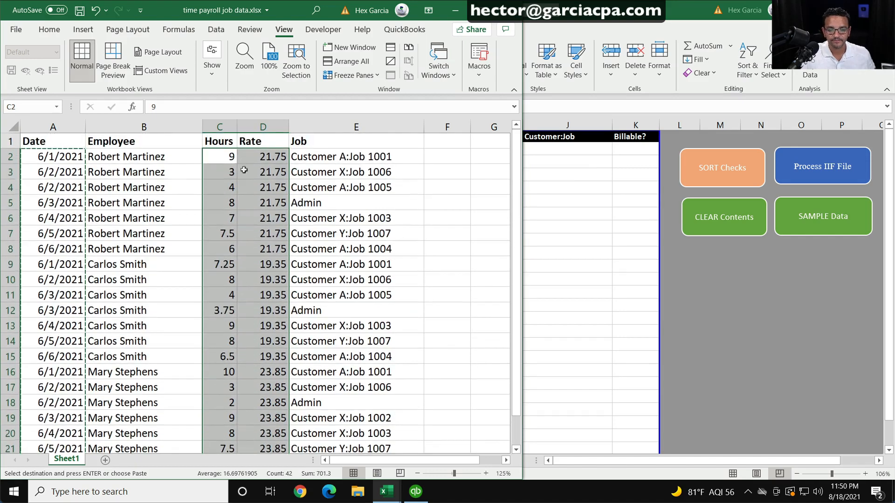
right_click(243, 158)
left_click(332, 165)
left_click(555, 180)
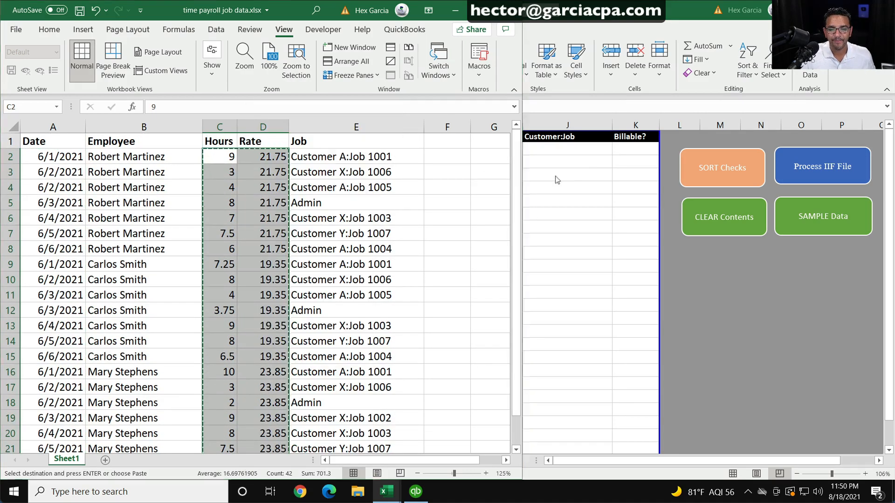
left_click(412, 149)
right_click(412, 150)
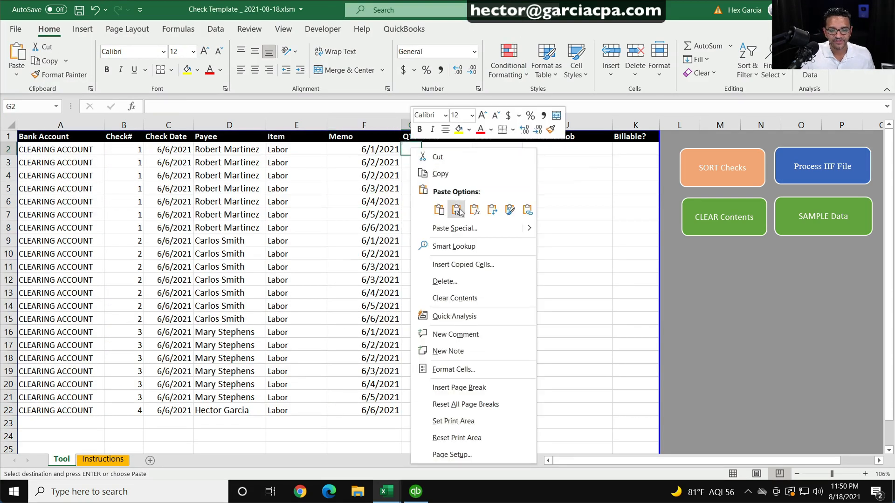
left_click(441, 209)
Step: Enter RESIDENTIAL as the class in I2 and fill it down through I13
left_click(501, 147)
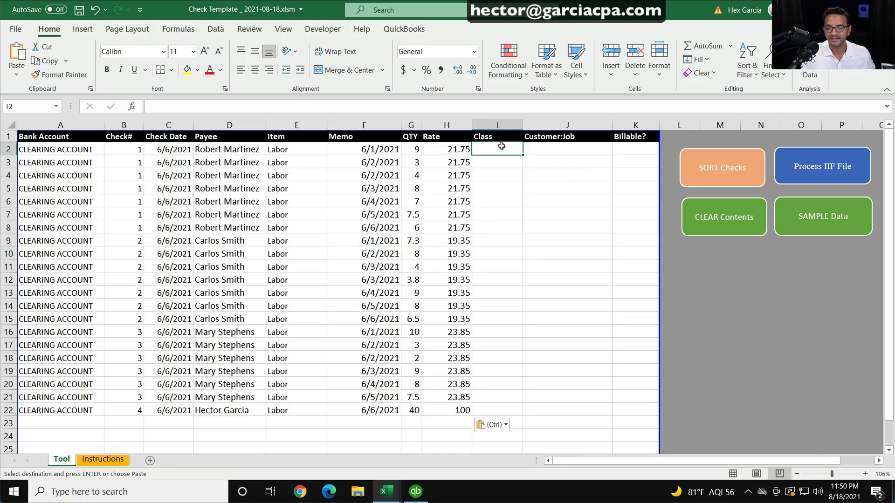
type("RESID")
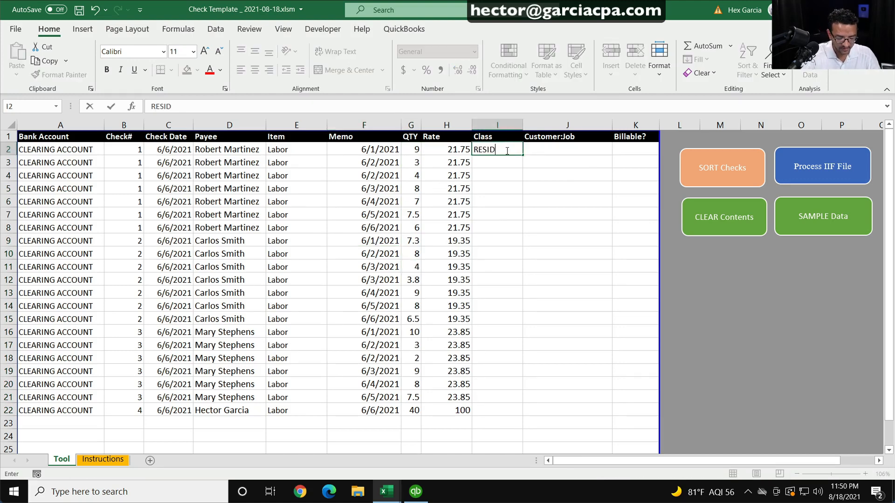
type("ENTIAL")
key("ctrl+Return")
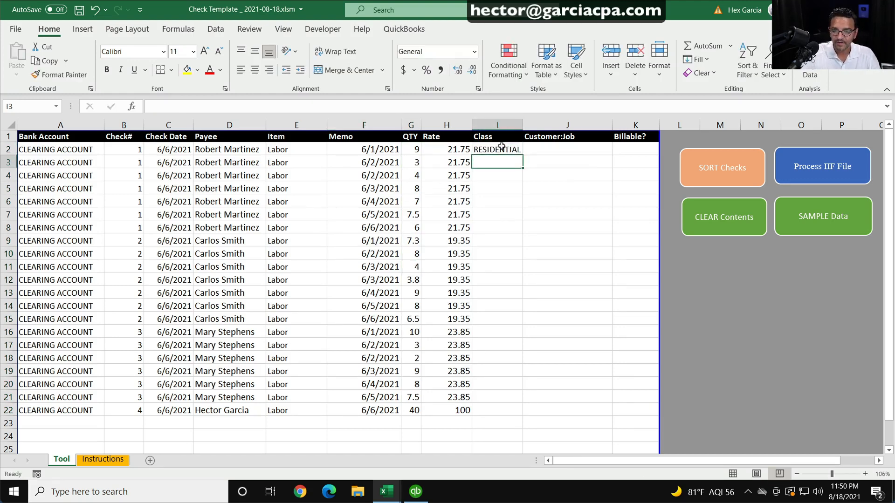
left_click_drag(519, 150, 521, 295)
Step: Fill I14:I22 with the class COMMERCIAL and widen the Class column to fit it
left_click(485, 305)
type("COMMERCIAL")
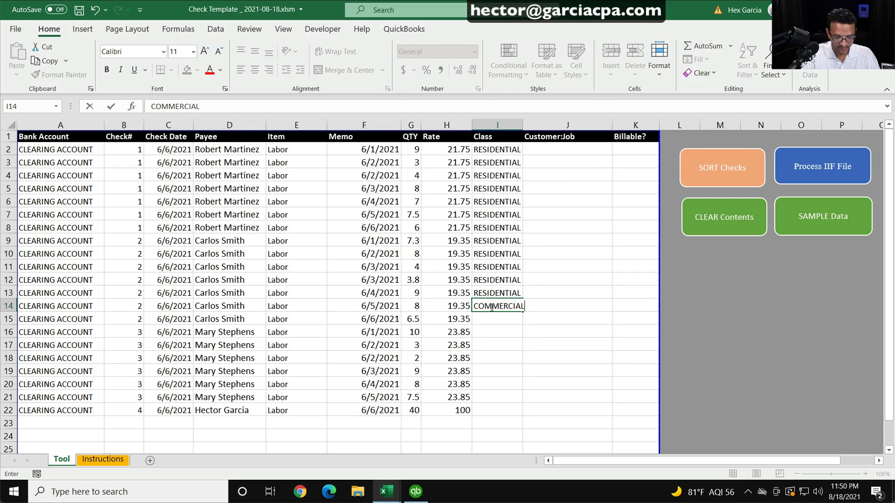
key("ctrl+Return")
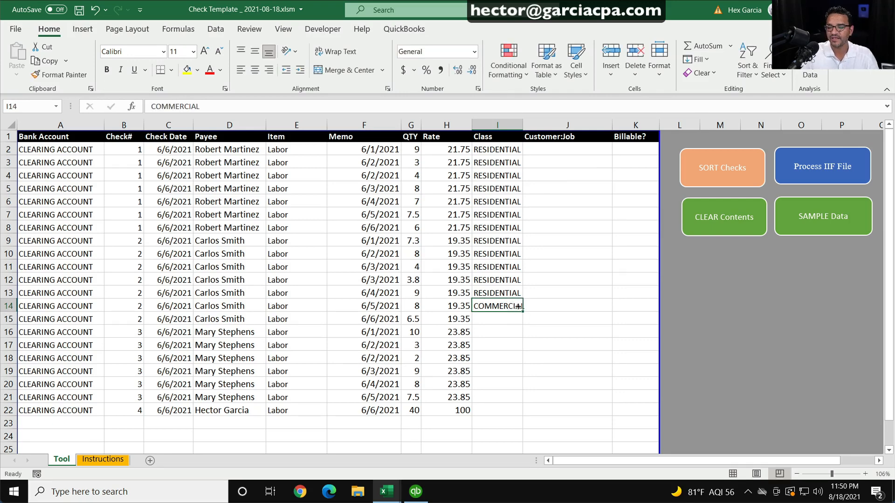
left_click_drag(522, 312, 498, 410)
left_click(497, 345)
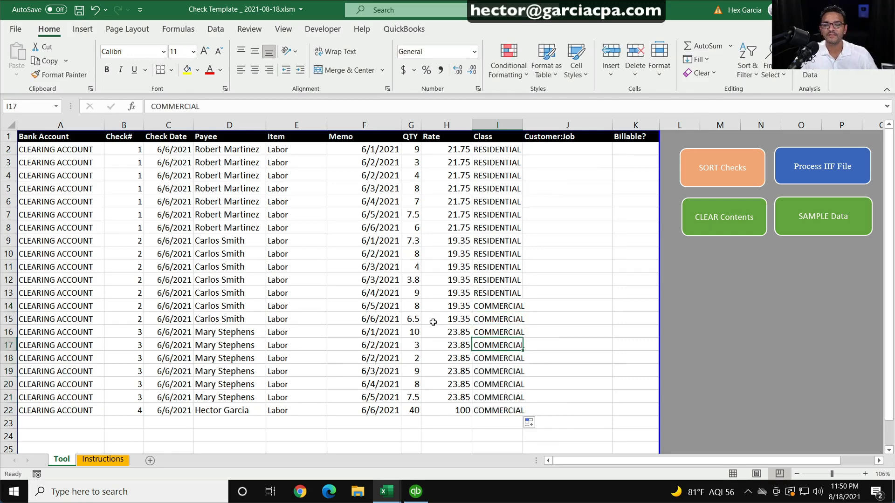
left_click_drag(523, 123, 533, 122)
left_click(581, 148)
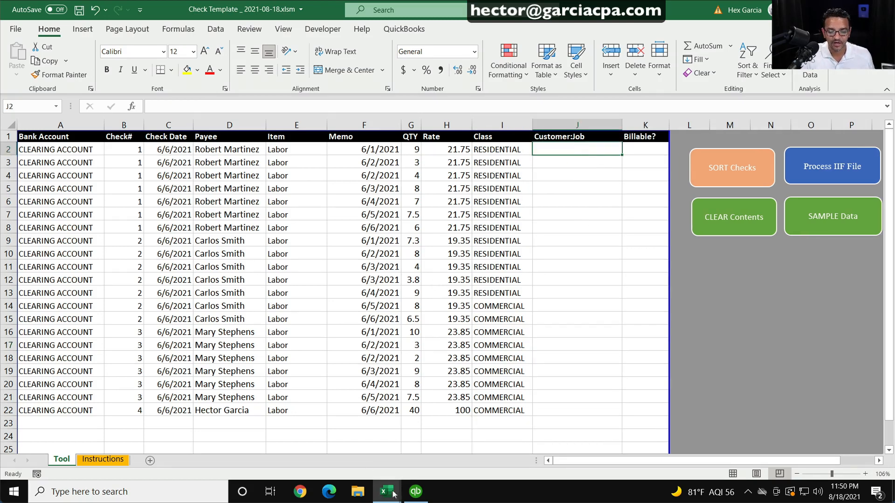
mouse_move(386, 491)
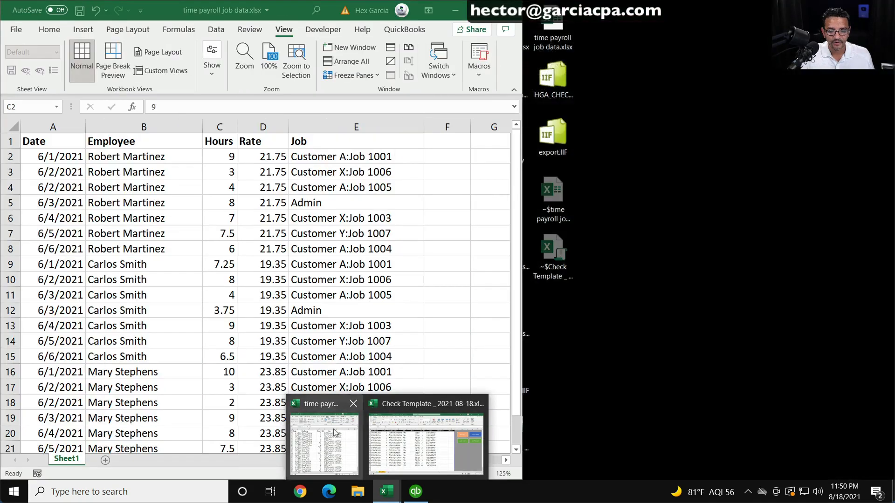
left_click(334, 433)
left_click(368, 159)
scroll(361, 333, "down", 1)
scroll(361, 332, "down", 2)
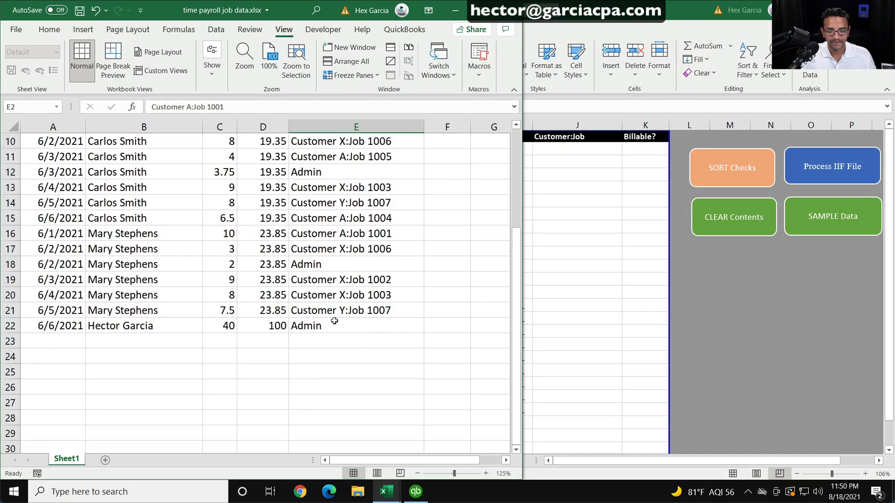
key("ctrl+shift+Down")
scroll(336, 321, "up", 3)
right_click(328, 186)
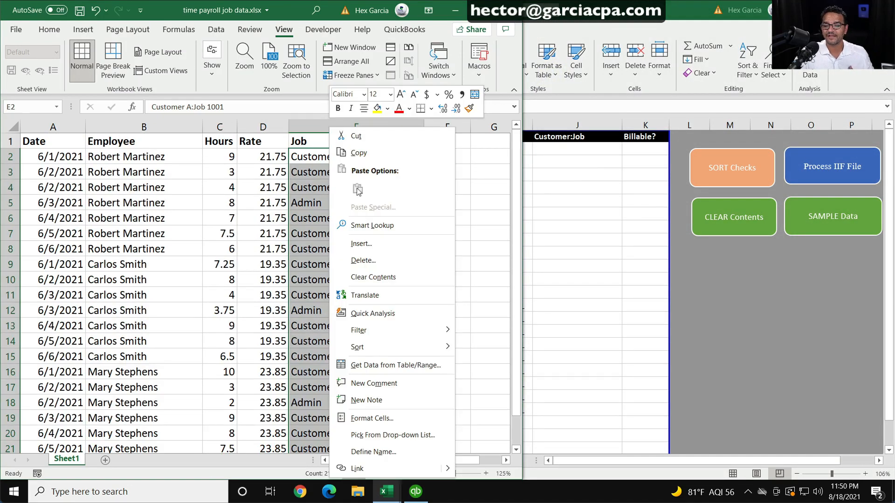
left_click(359, 150)
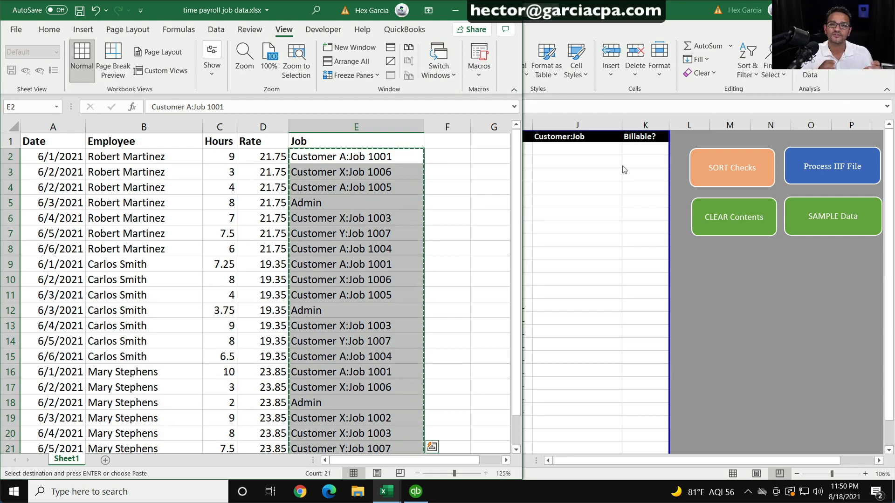
left_click(344, 152)
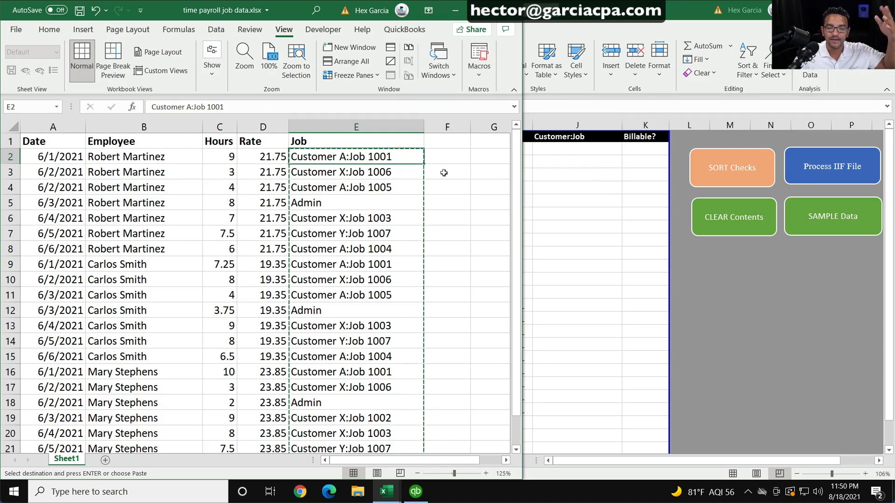
key("Escape")
Step: Shorten the job in E2 to Job 1001 and further to 1001, and undo both edits
double_click(341, 157)
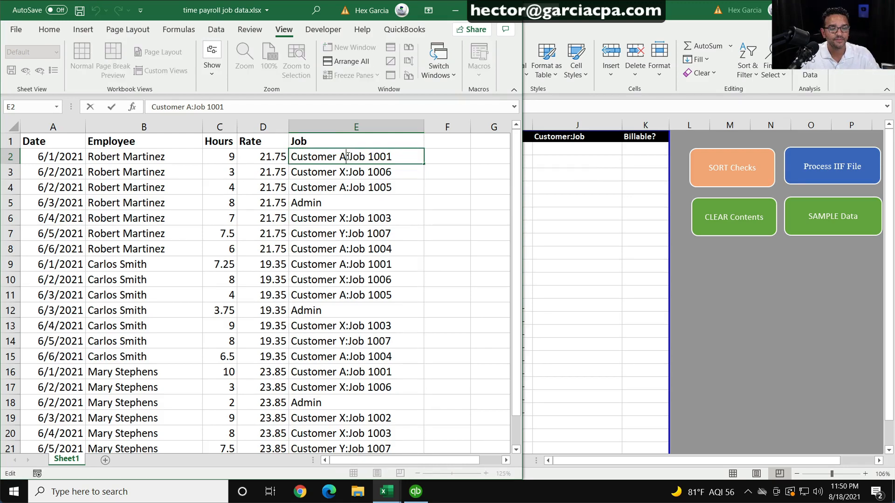
left_click_drag(347, 156, 291, 157)
key("Delete")
left_click(344, 180)
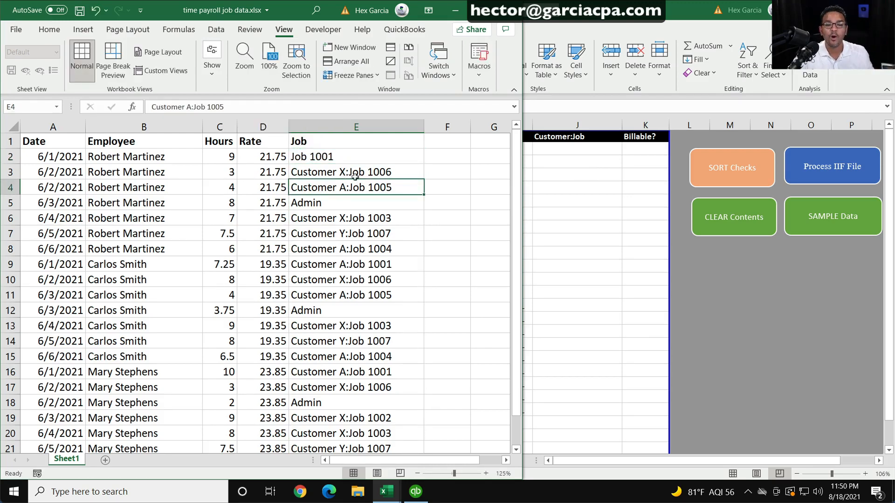
left_click(324, 156)
double_click(309, 157)
left_click_drag(309, 156, 251, 146)
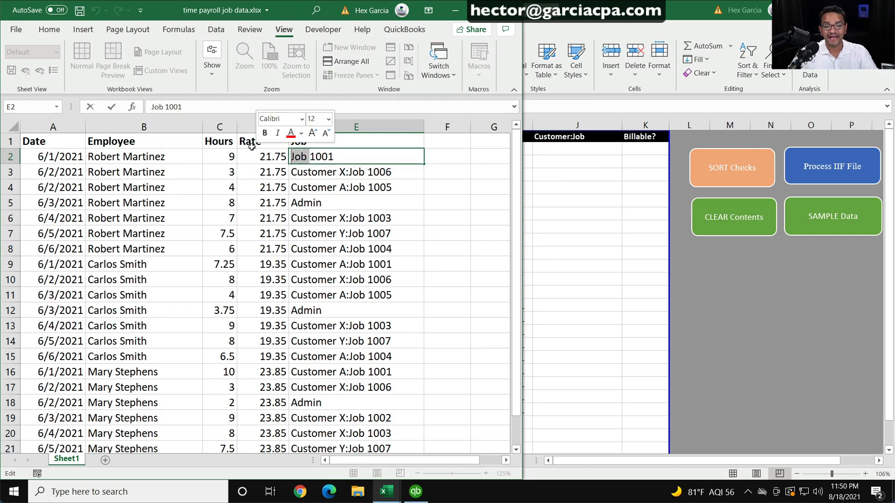
key("Delete")
key("Return")
key("Up")
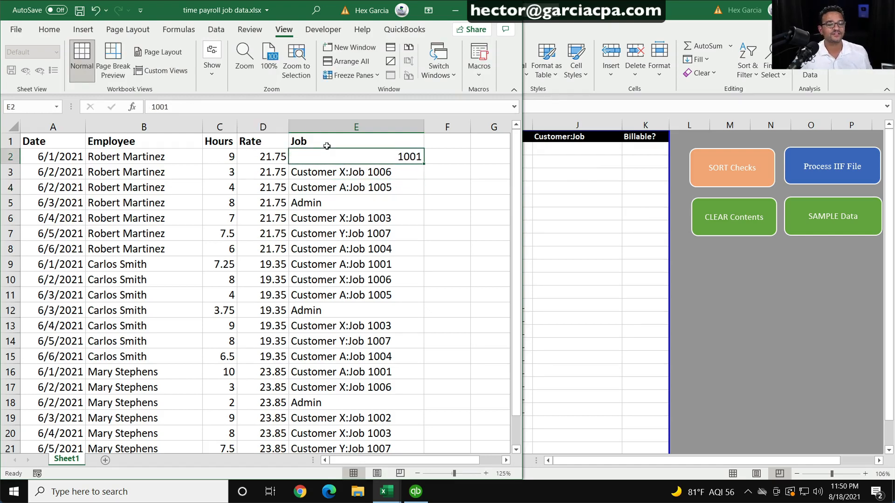
key("ctrl+z")
key("ctrl+z")
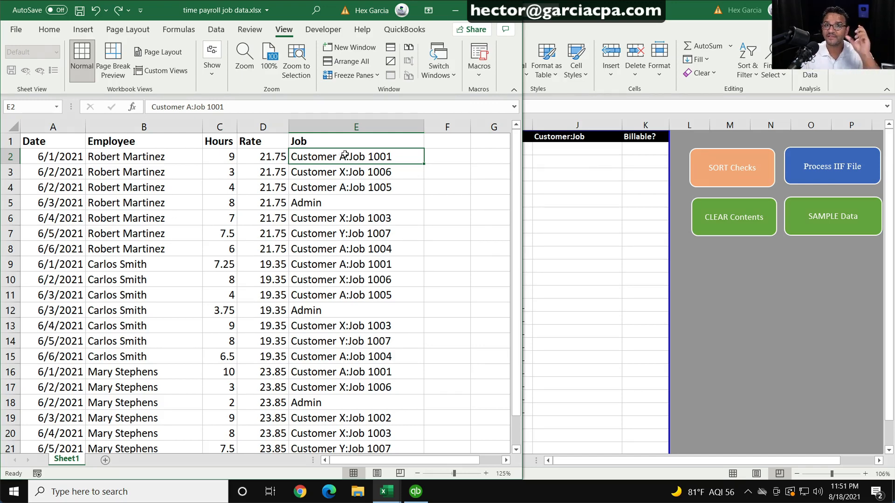
Step: Switch to QuickBooks, cancel editing the Labor item, and open the Customer Contact List report
left_click(415, 491)
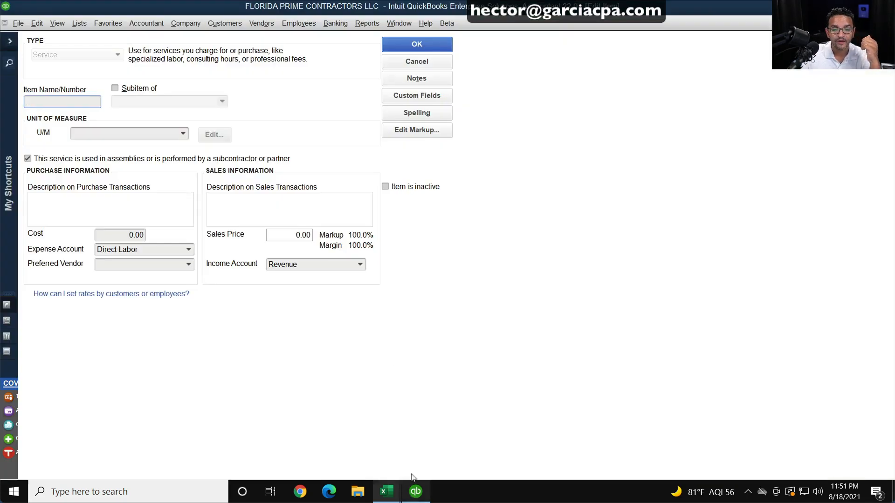
left_click(425, 61)
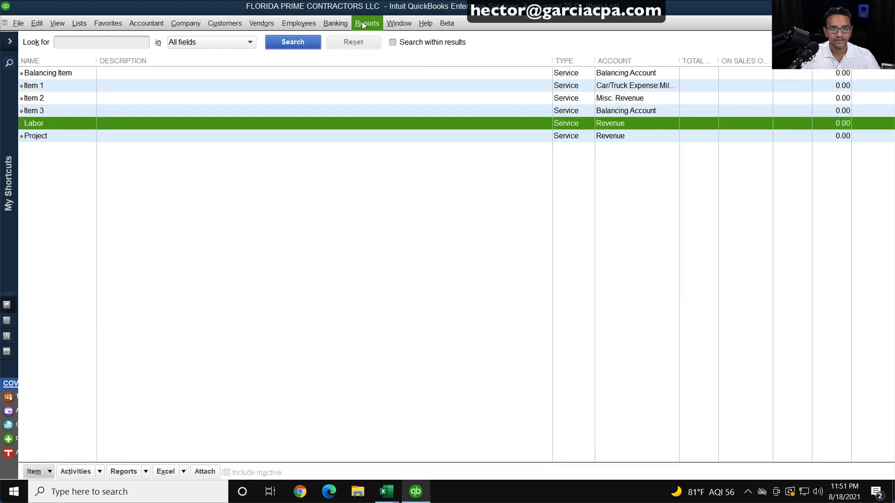
left_click(365, 23)
mouse_move(399, 200)
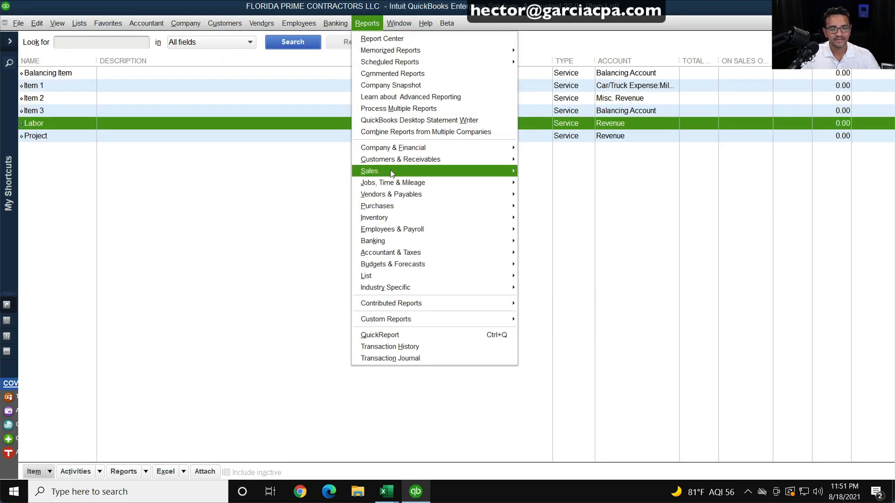
mouse_move(392, 173)
mouse_move(382, 274)
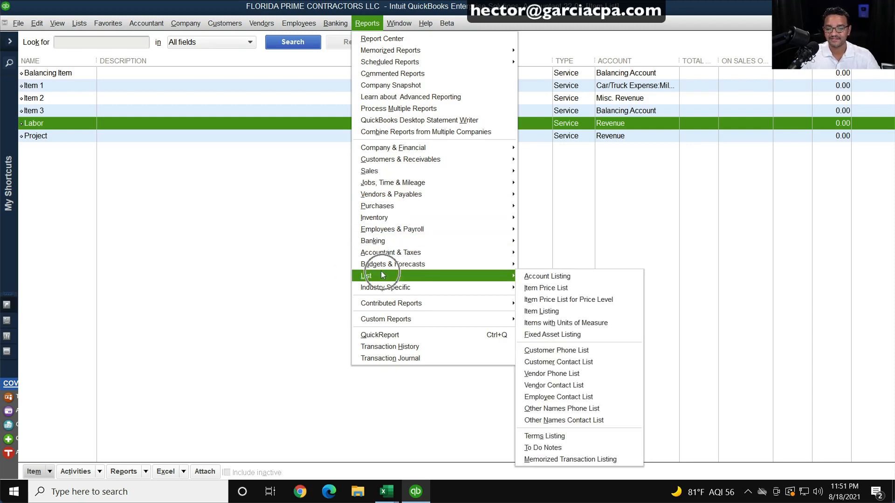
left_click(578, 363)
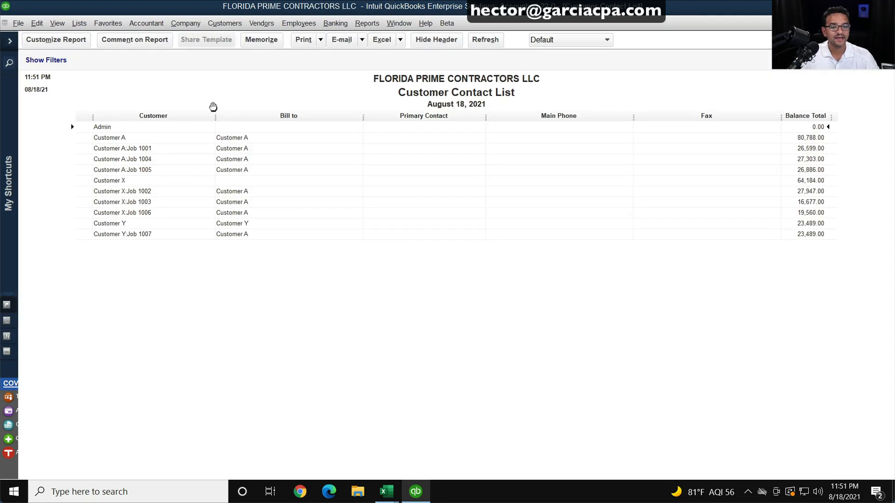
Step: Widen the report's Customer column and magnify it to examine how the customer and job names are written
left_click_drag(214, 110, 223, 107)
key("super+plus")
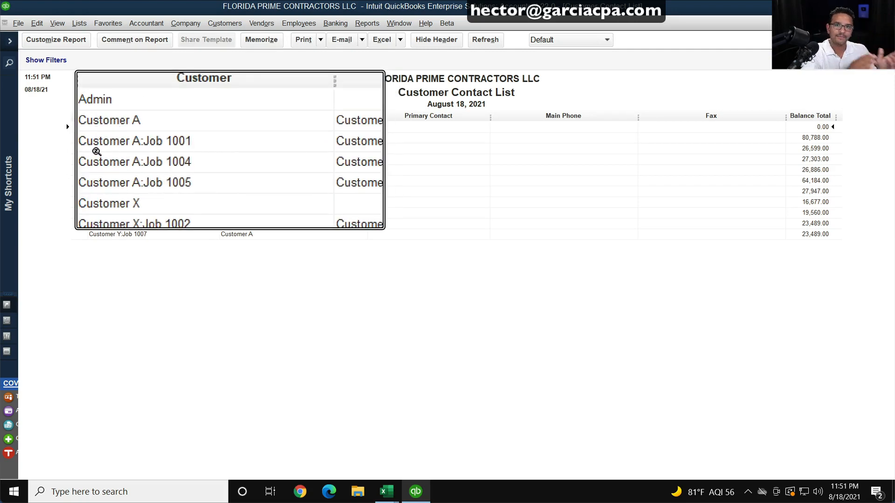
key("super+Escape")
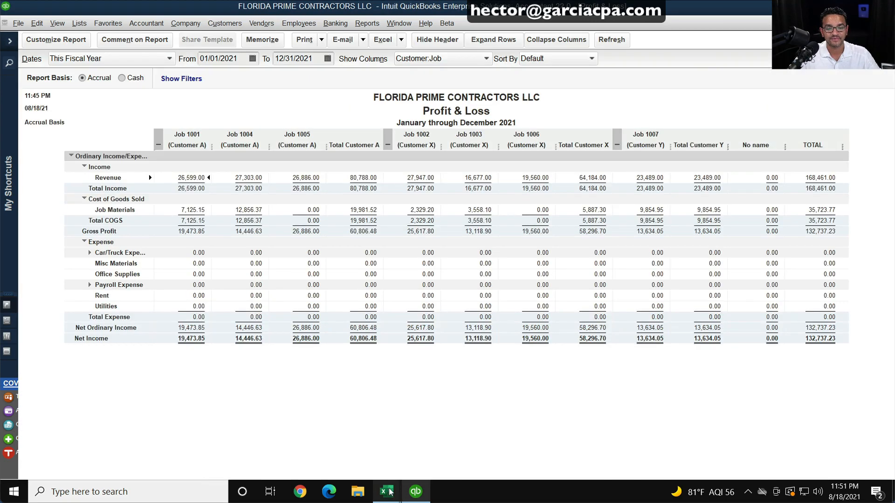
Step: Copy the jobs in E2:E22 of the time payroll job data workbook into the check template's Customer:Job column from J2
mouse_move(390, 492)
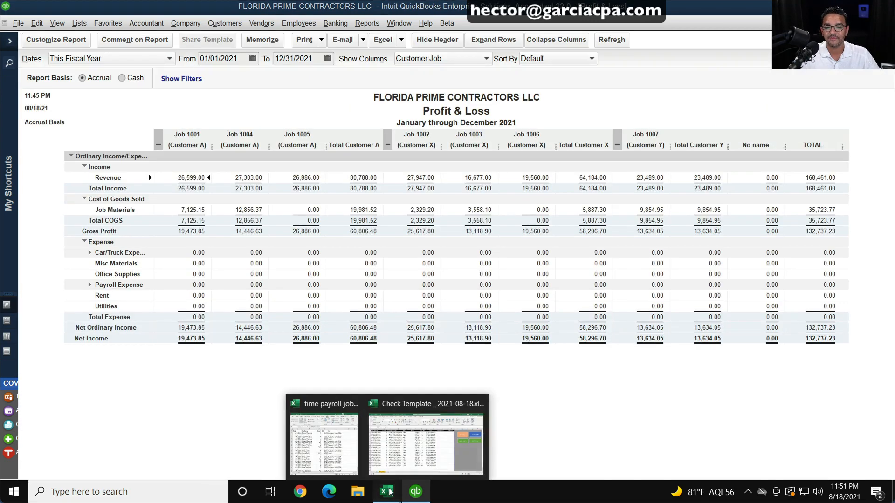
left_click(396, 438)
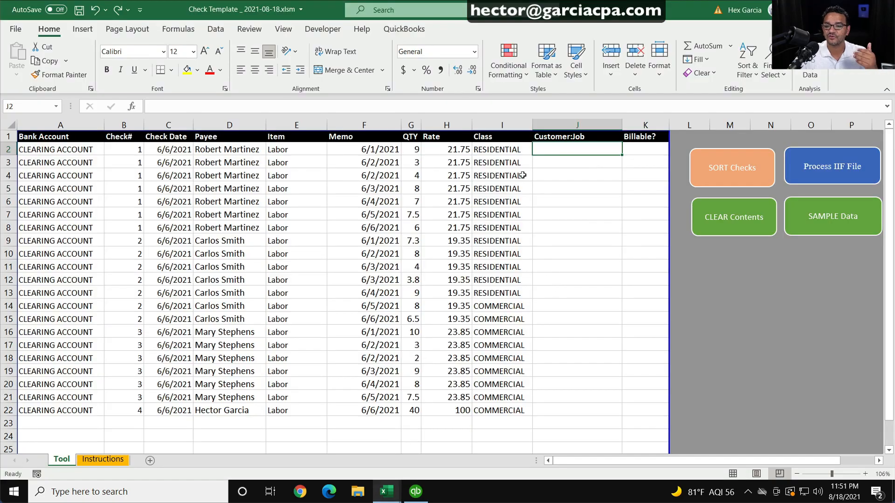
mouse_move(398, 494)
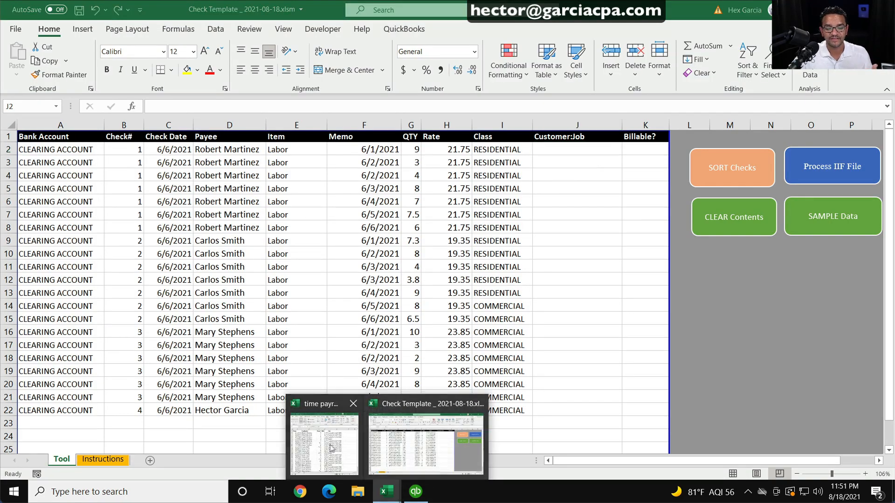
left_click(327, 441)
scroll(365, 249, "down", 2)
scroll(345, 289, "up", 2)
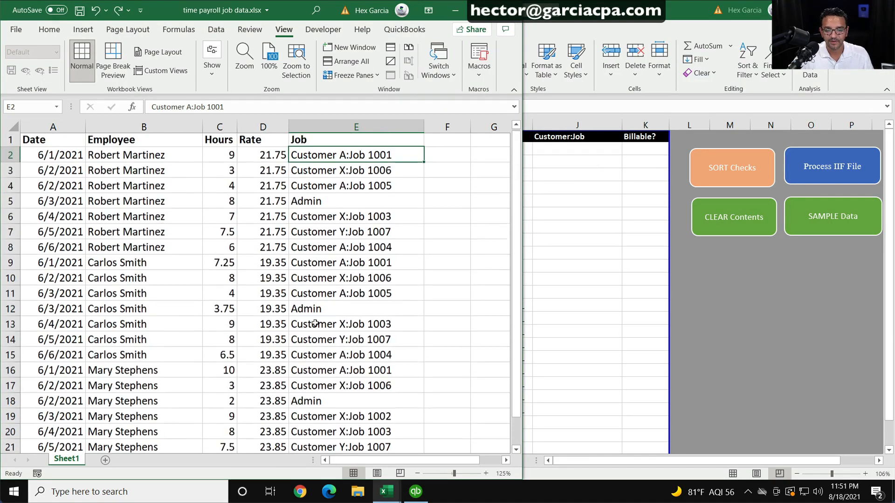
scroll(329, 373, "down", 1)
left_click(321, 412, "shift")
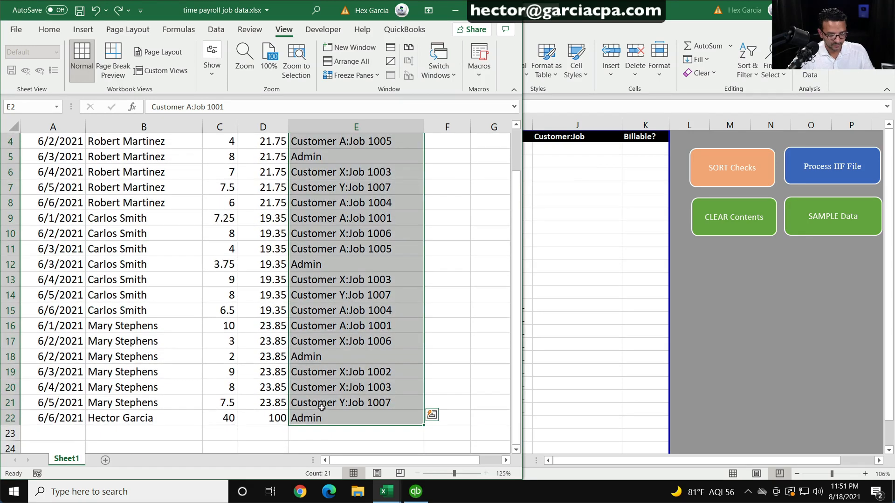
key("ctrl+c")
left_click(596, 228)
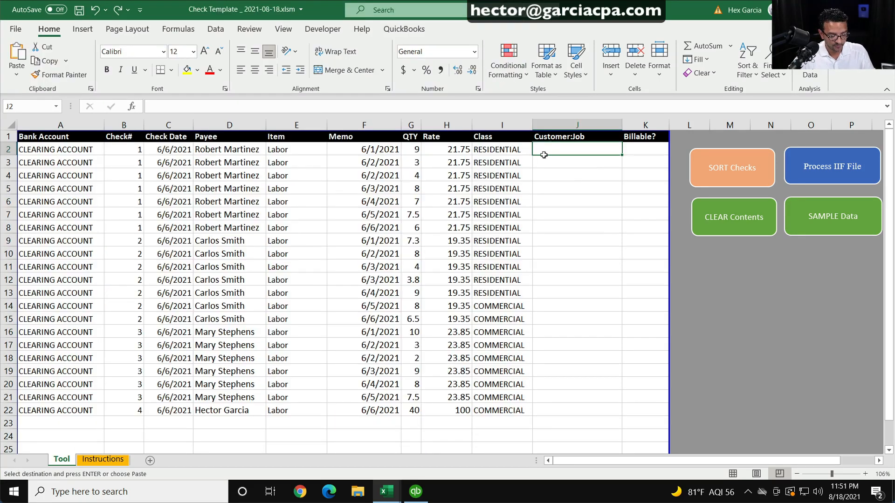
key("ctrl+v")
Step: Review the payees, bank accounts, classes, memo dates, check numbers and check dates in the filled check template
left_click_drag(227, 149, 213, 405)
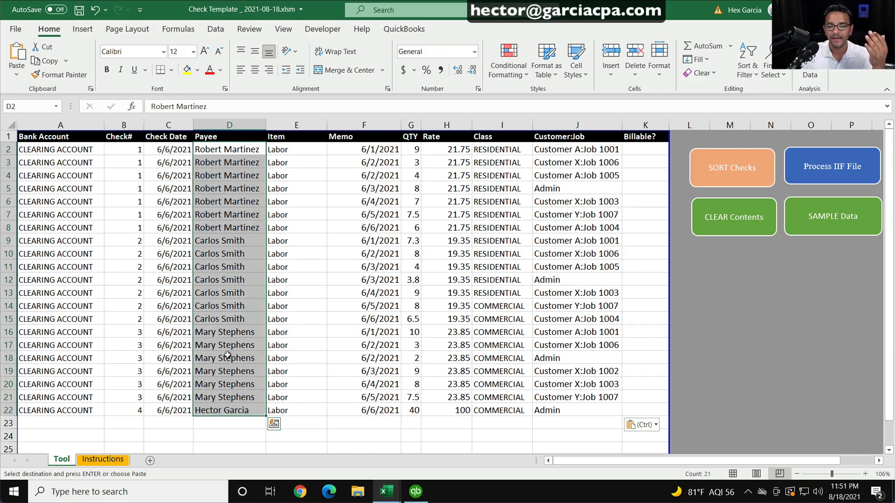
left_click(203, 226)
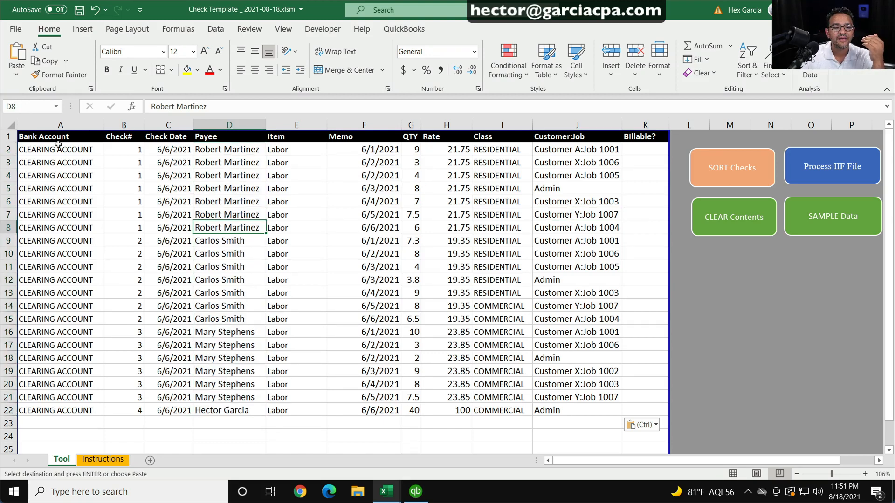
left_click_drag(61, 148, 60, 411)
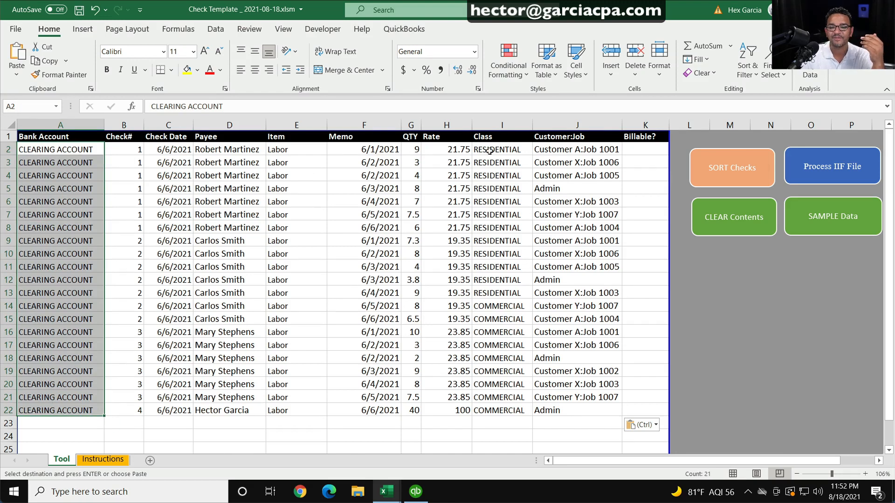
left_click_drag(489, 151, 489, 363)
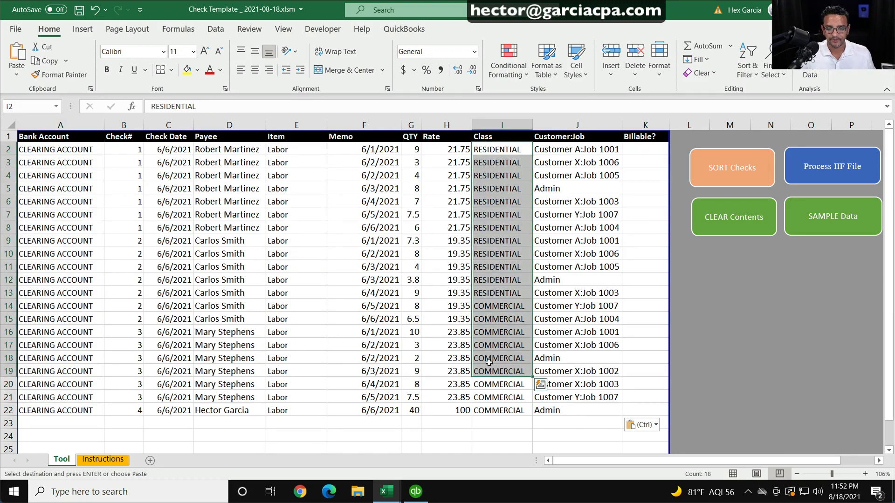
left_click(351, 320)
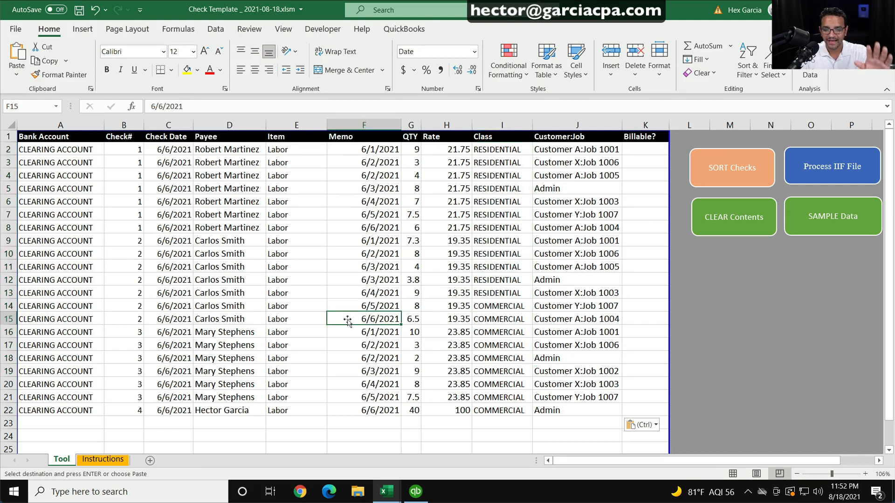
left_click(112, 111)
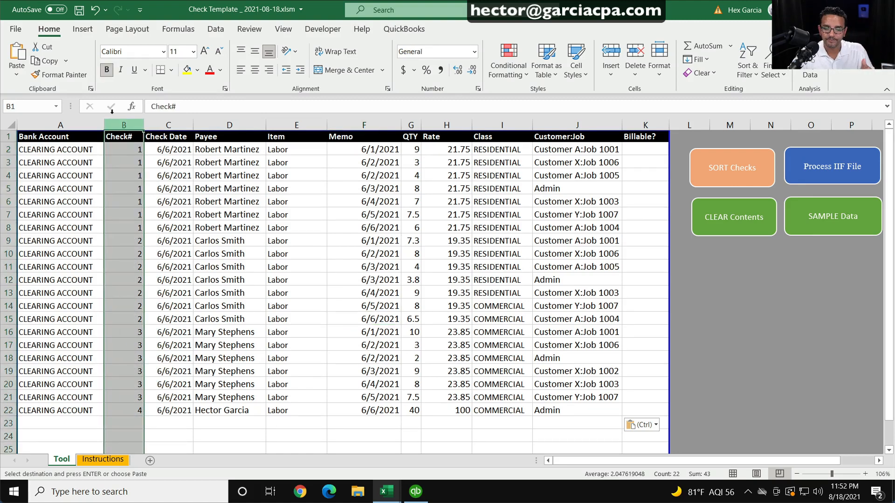
left_click(167, 172)
left_click(135, 161)
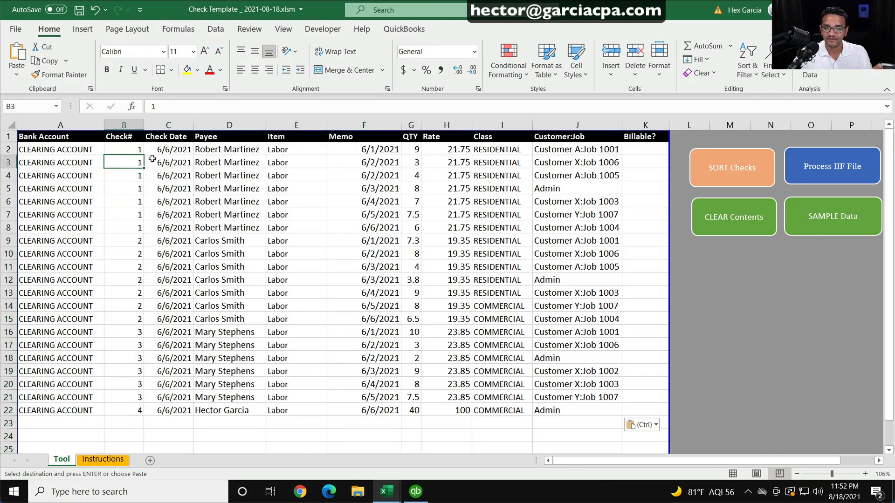
left_click(152, 159)
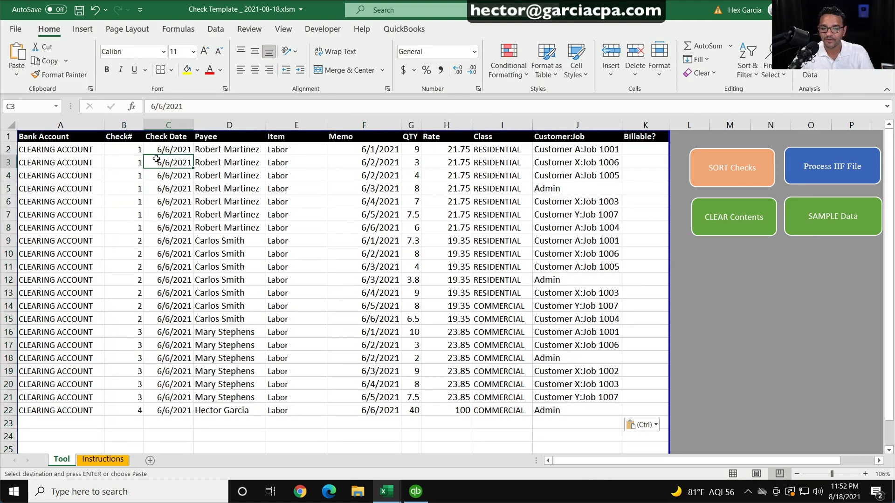
left_click(212, 160)
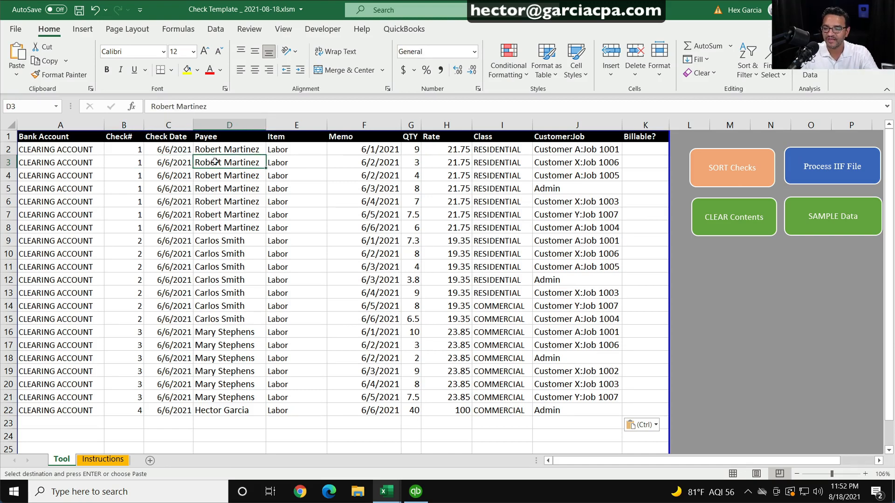
Step: Process the filled check template into an IIF import file and agree to proceed
key("super+plus")
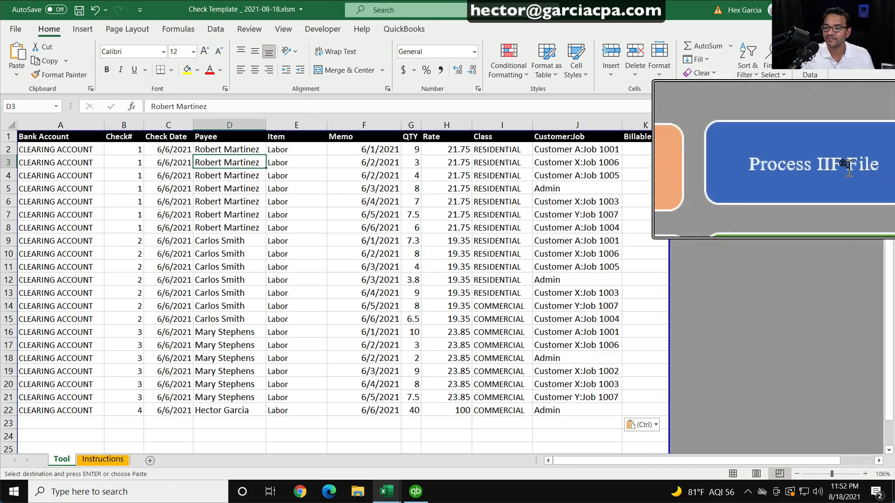
key("super+Escape")
left_click(820, 169)
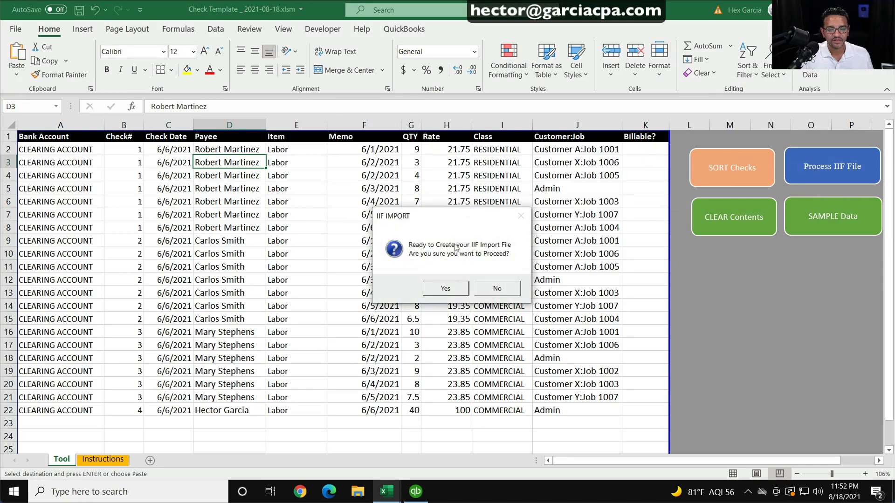
key("super+plus")
key("super+Escape")
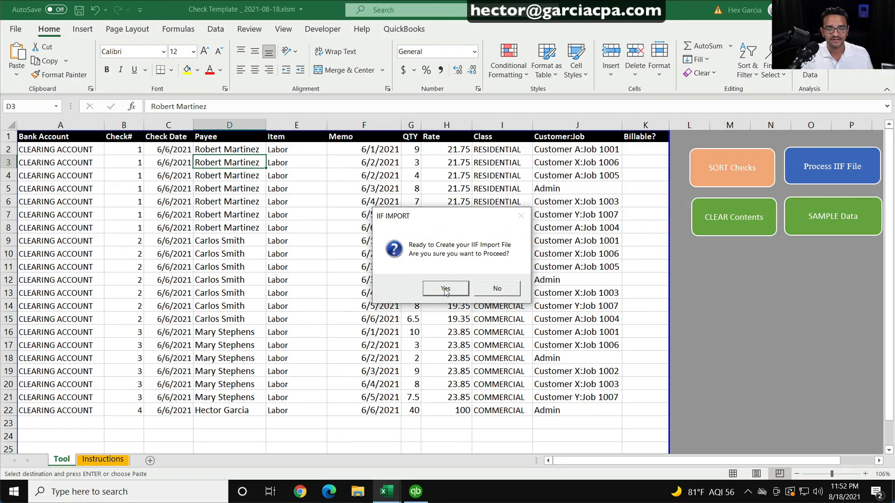
left_click(445, 289)
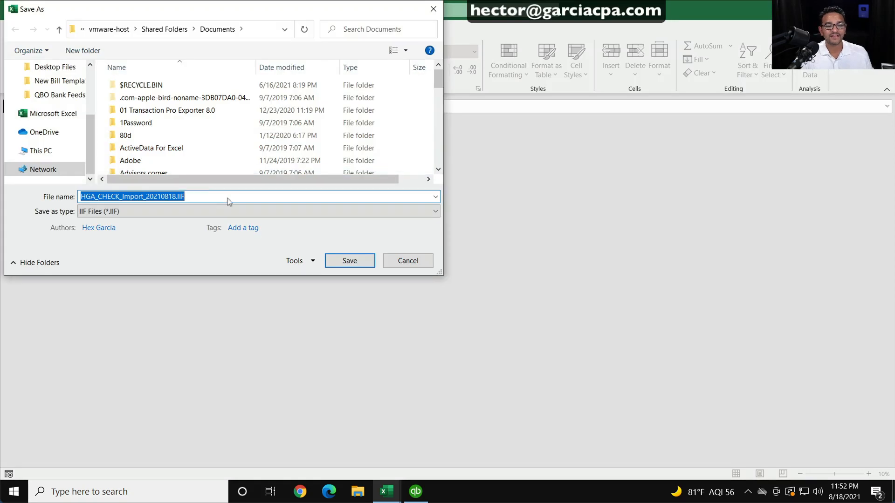
Step: Save the IIF file on the Desktop as check import 060621 and dismiss the completion notice
scroll(89, 79, "up", 5)
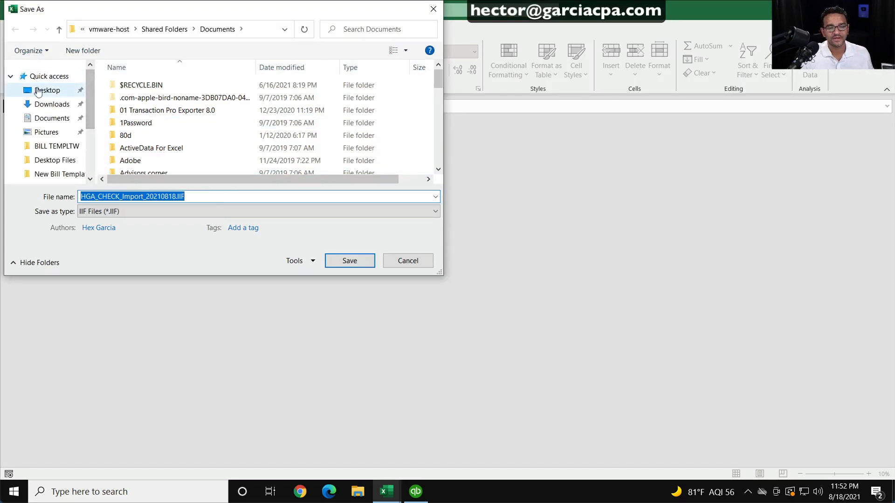
left_click(38, 91)
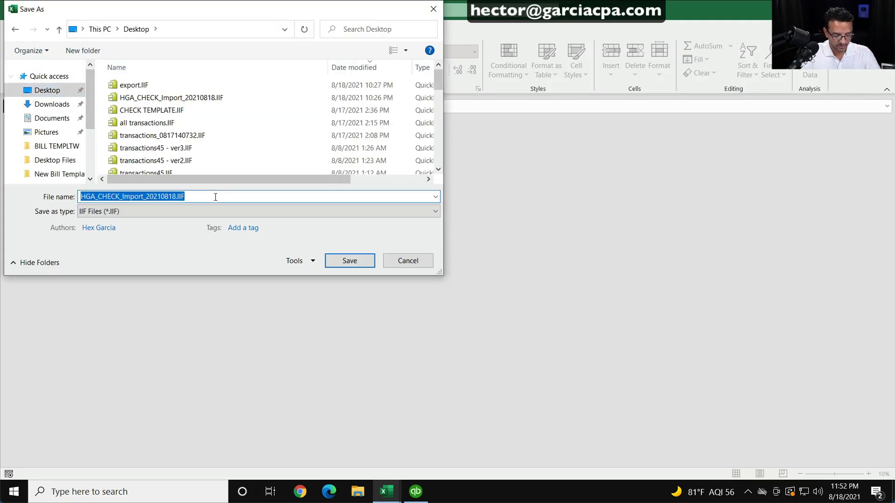
type("check import 0606")
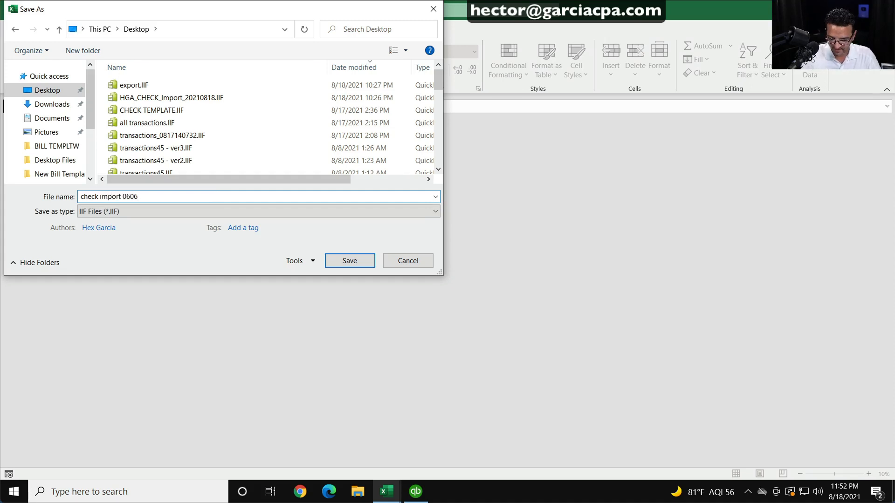
type("21")
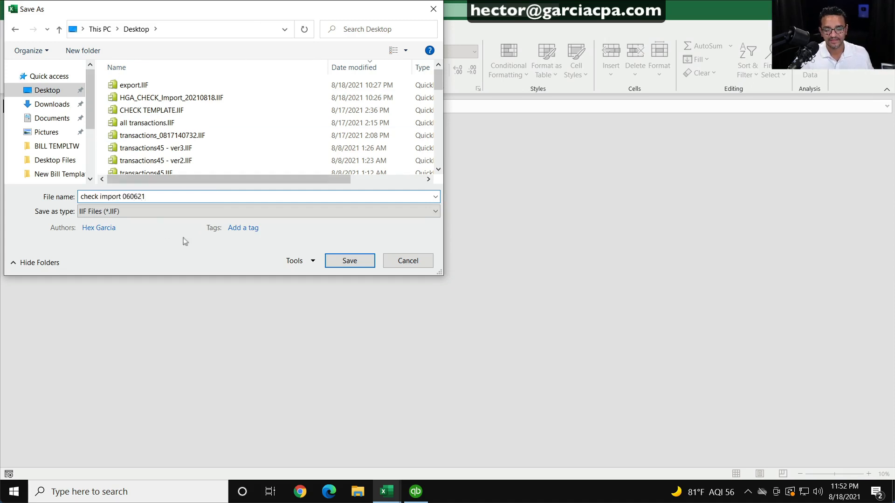
left_click(349, 261)
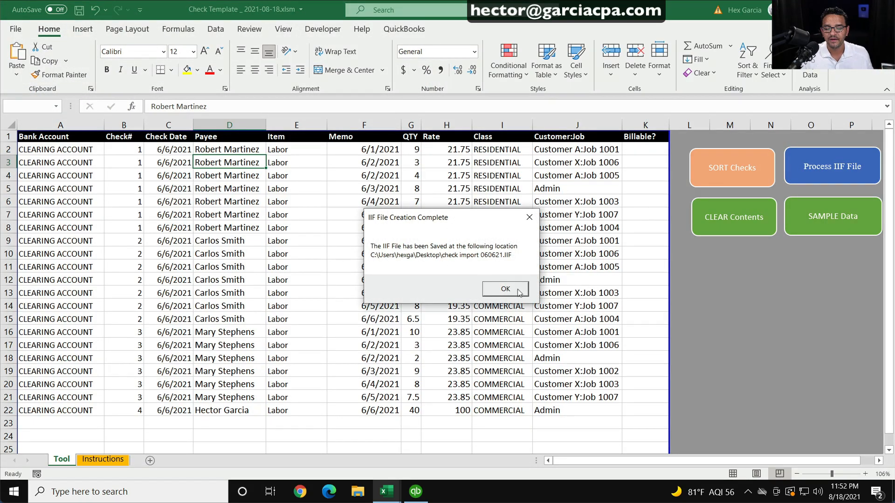
left_click(519, 292)
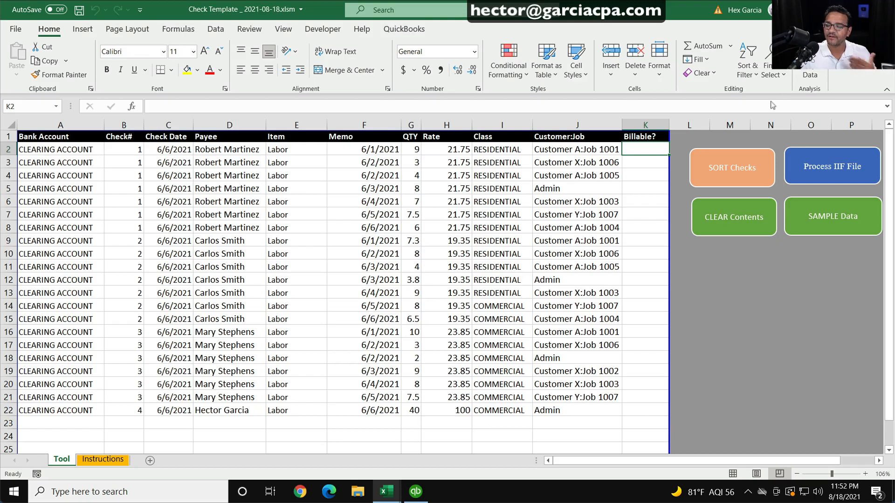
Step: Restore the check template window to a smaller size, then close time payroll job data.xlsx and save its changes
left_click(416, 492)
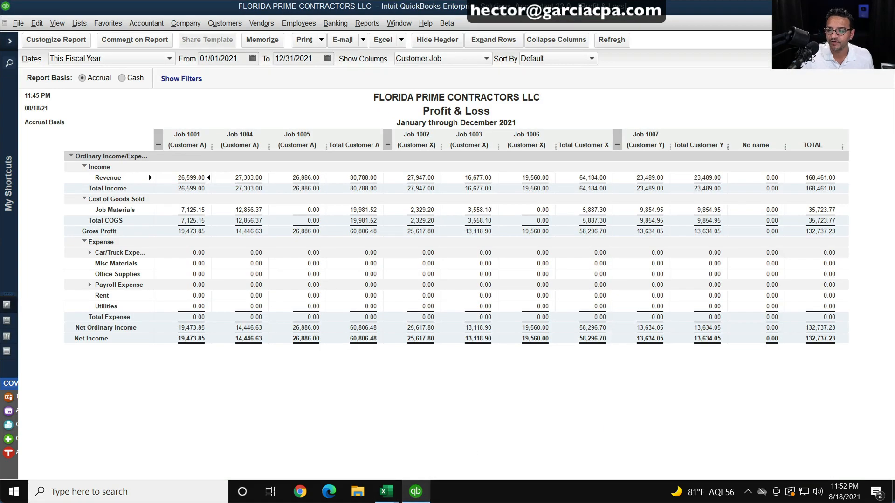
key("alt+Tab")
left_click(855, 10)
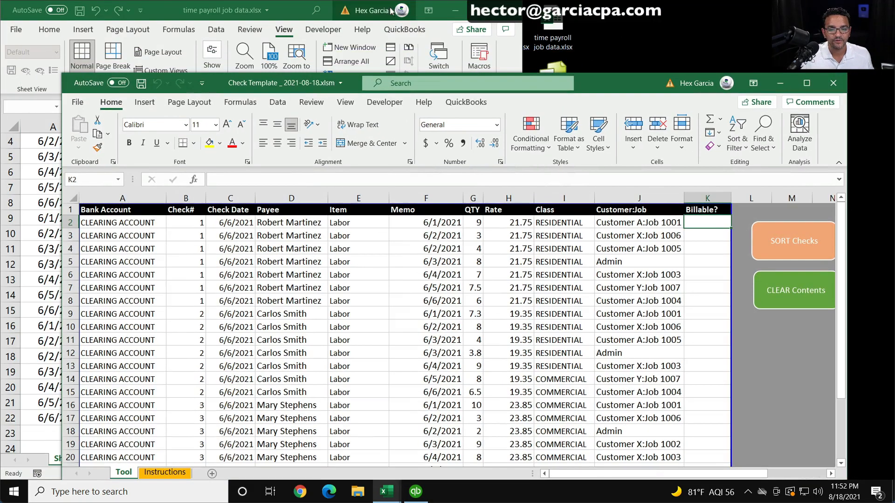
left_click(509, 10)
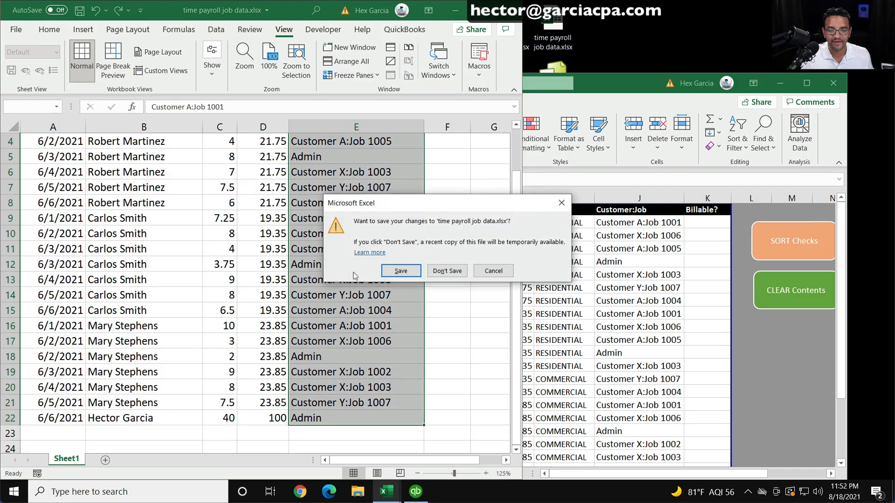
left_click(401, 271)
Step: Move the template window aside to uncover the desktop, and open check import 060621.IIF in a maximized Excel window
left_click_drag(622, 83, 576, 417)
left_click(560, 274)
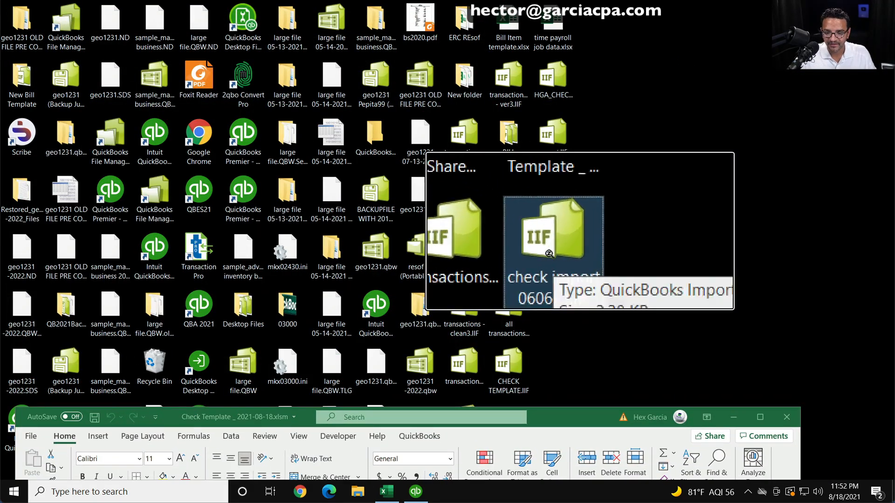
left_click_drag(605, 416, 780, 291)
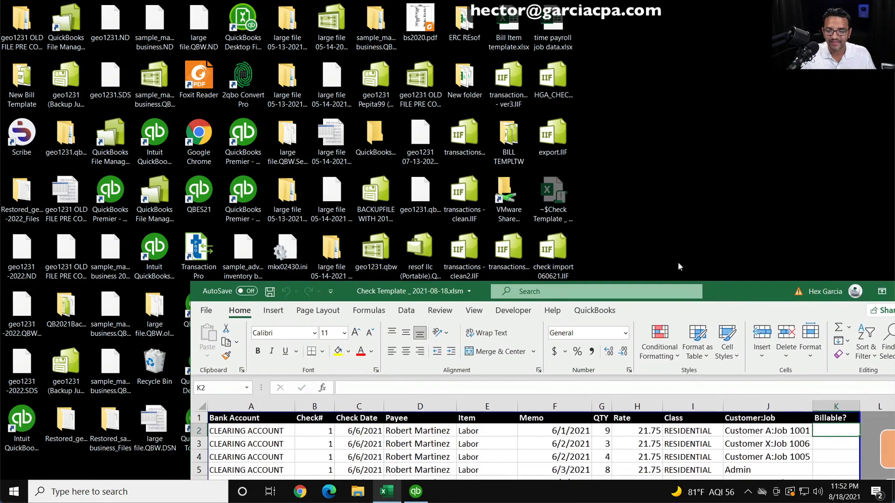
left_click_drag(528, 469, 535, 453)
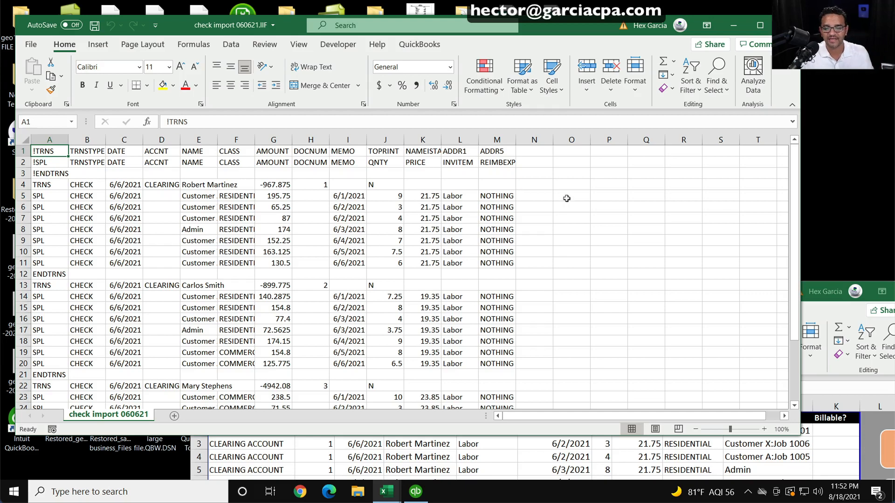
left_click(760, 25)
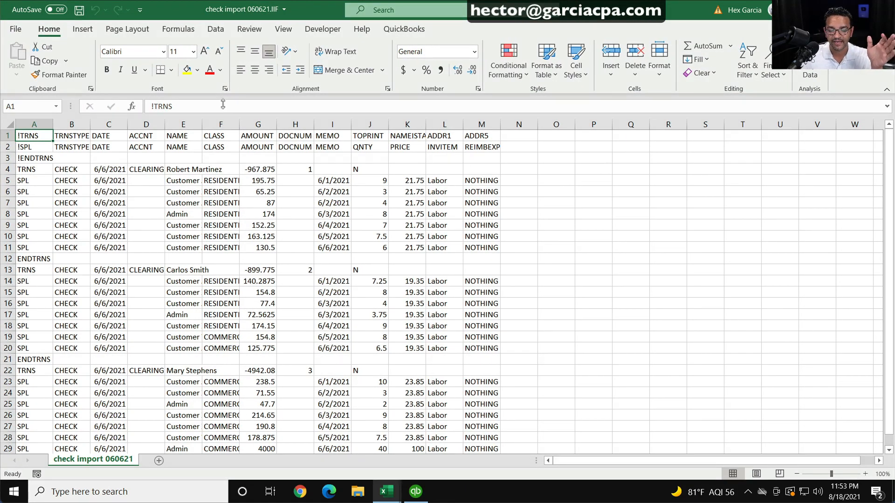
Step: Widen the NAME and CLASS columns to fit and examine the jobs, classes and amounts on the first check's split lines
double_click(201, 114)
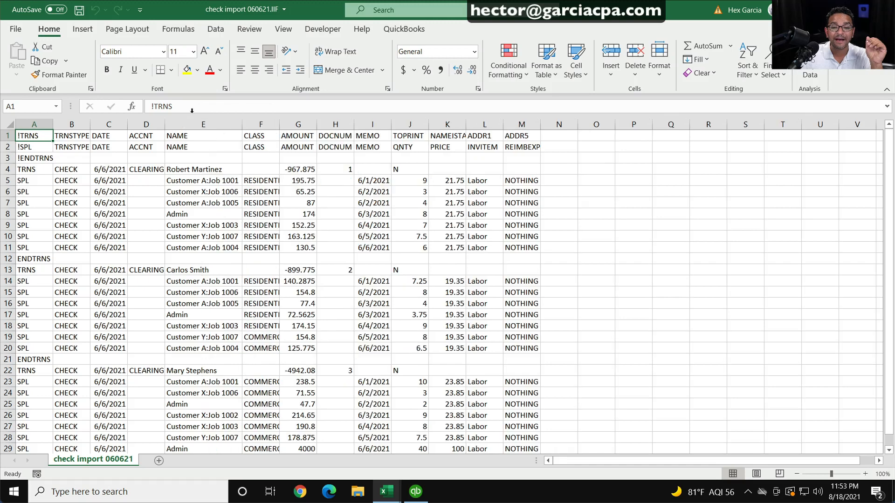
double_click(275, 117)
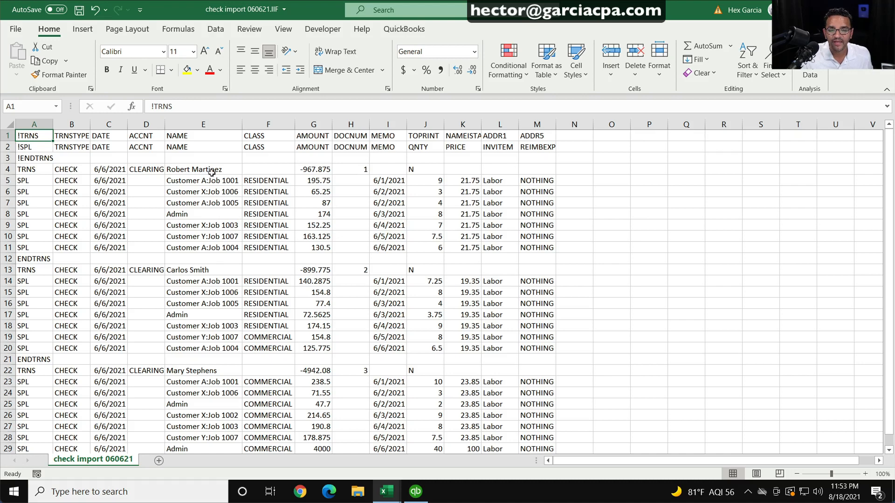
left_click_drag(205, 181, 206, 239)
left_click_drag(268, 180, 268, 247)
left_click_drag(314, 181, 315, 245)
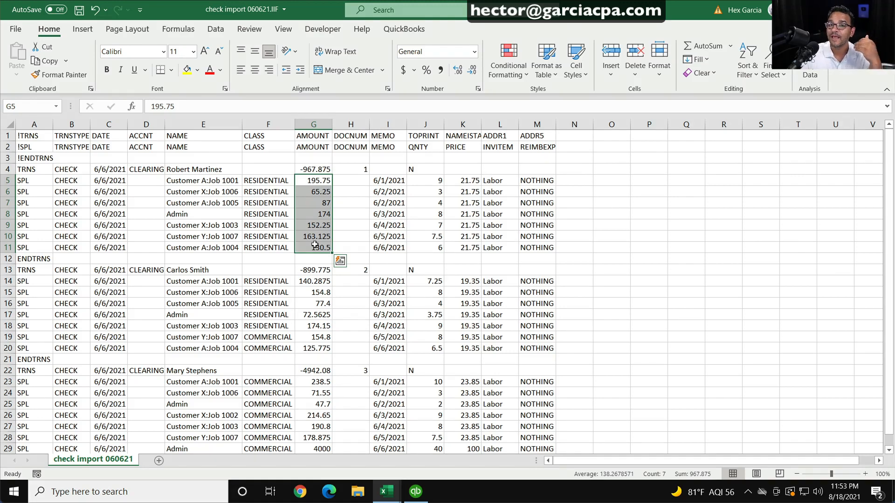
Step: Close check import 060621.IIF in Excel without saving changes, and maximize the check template window
left_click(498, 231)
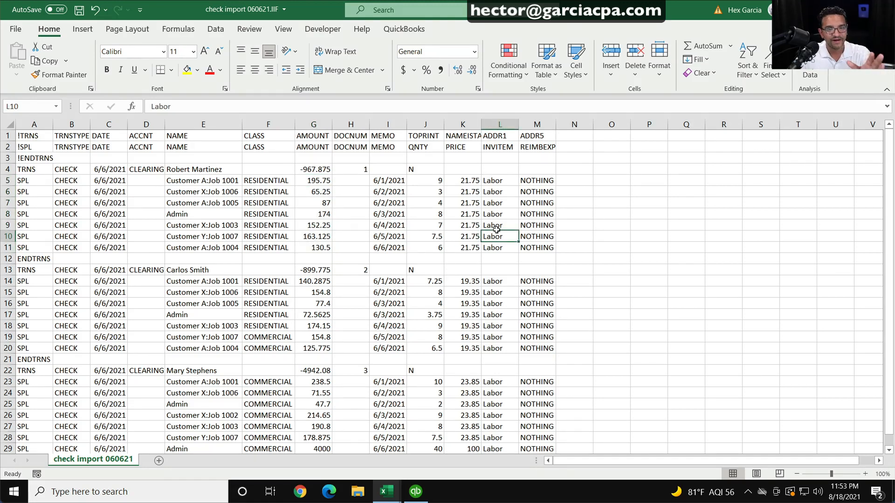
scroll(438, 236, "down", 1)
scroll(438, 235, "up", 1)
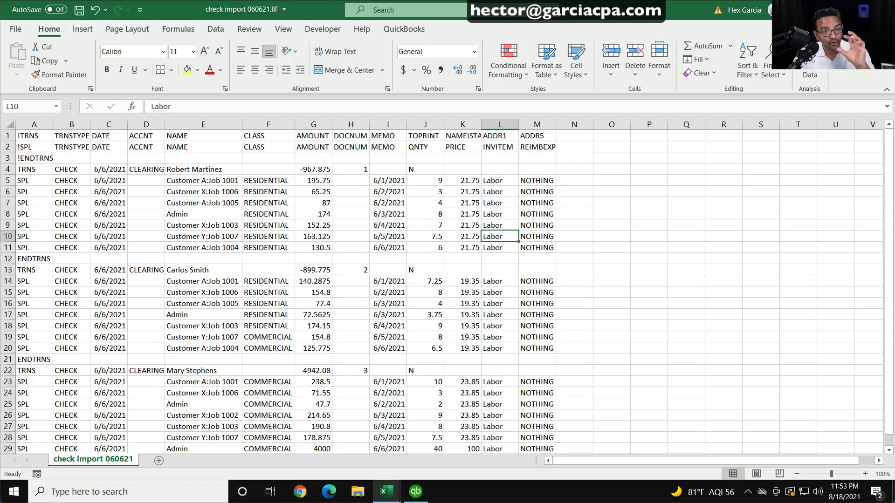
left_click(885, 10)
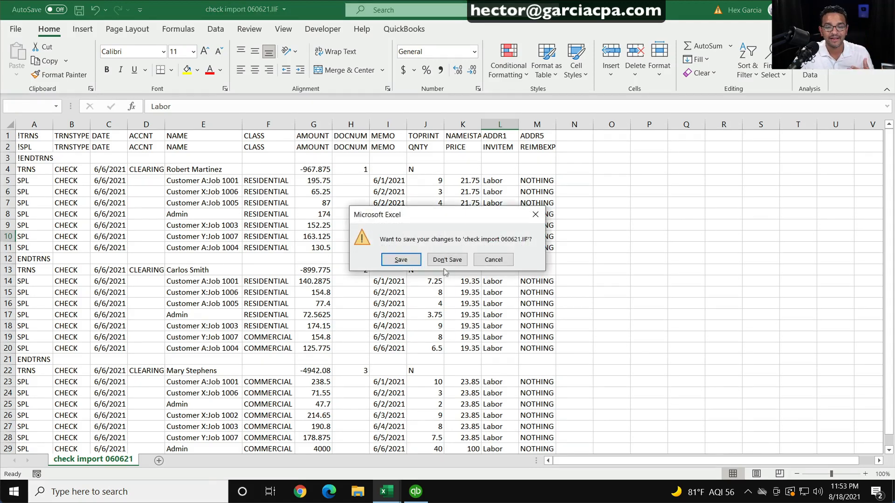
left_click(445, 259)
double_click(724, 283)
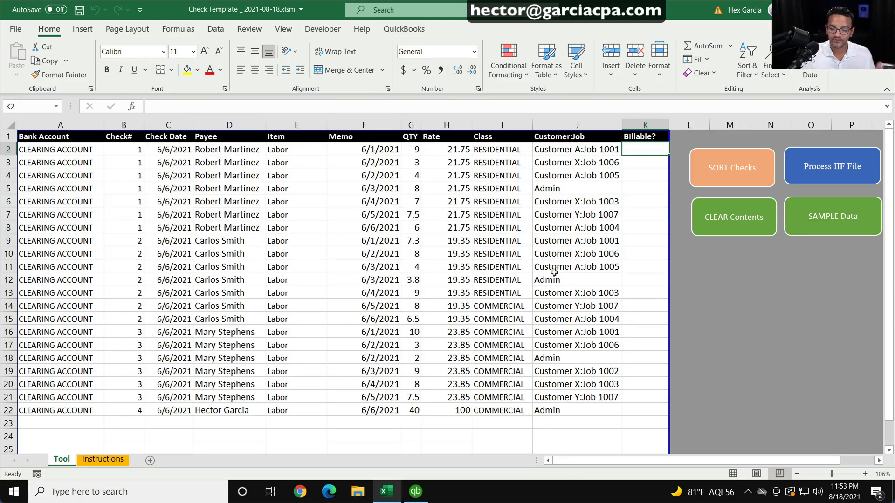
Step: Switch to QuickBooks, refresh the Profit & Loss report and check its costs by Customer:Job
left_click(417, 492)
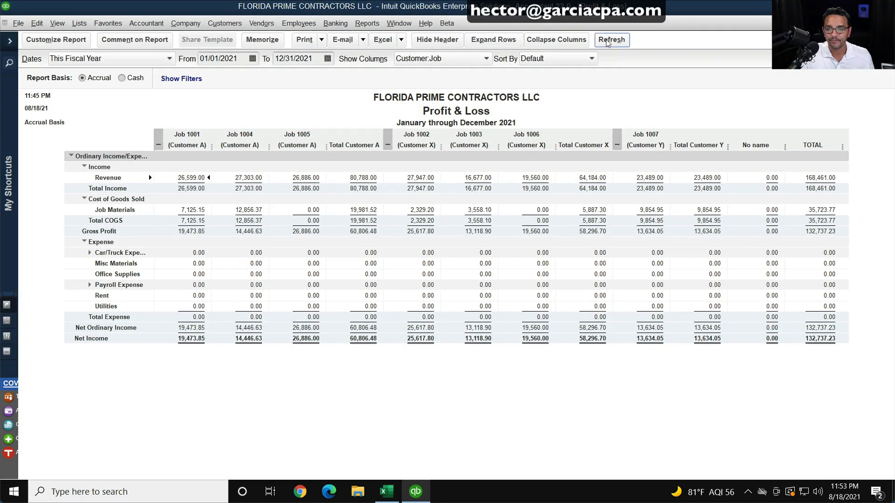
left_click(608, 41)
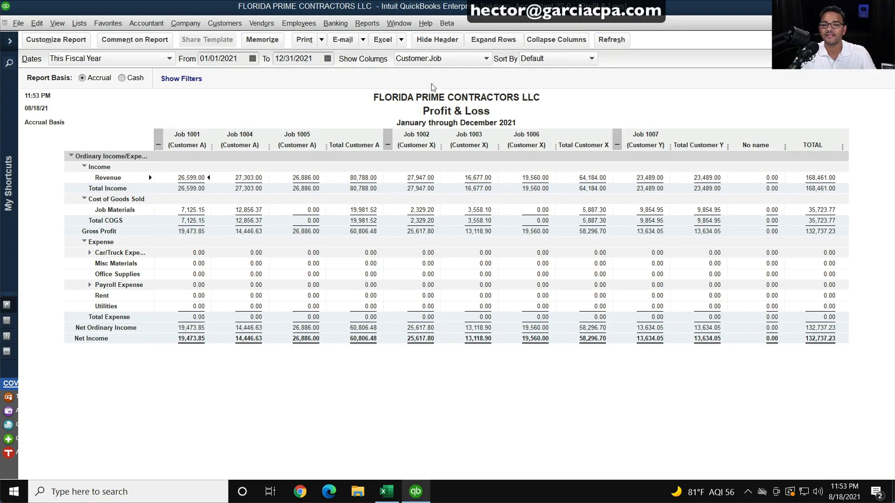
left_click(443, 57)
left_click(443, 57)
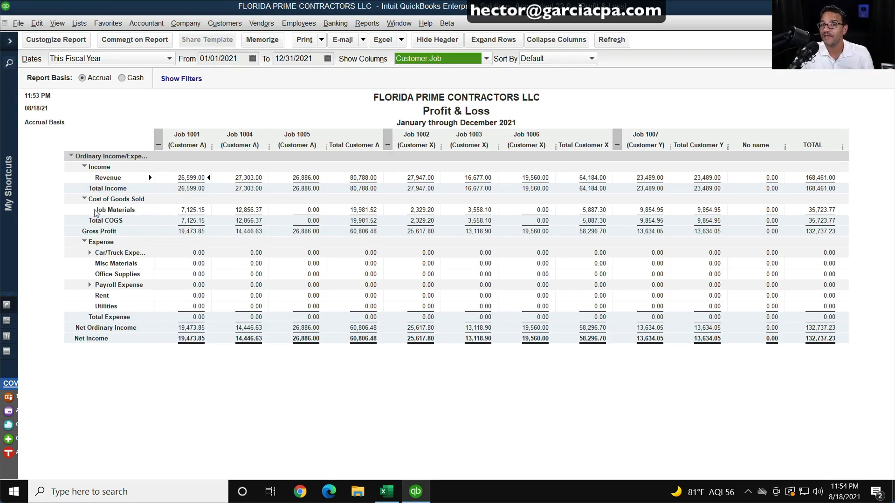
Step: Import check import 060621.IIF from the Desktop, allowing all open windows to close, and dismiss the import summary
left_click(18, 23)
mouse_move(45, 145)
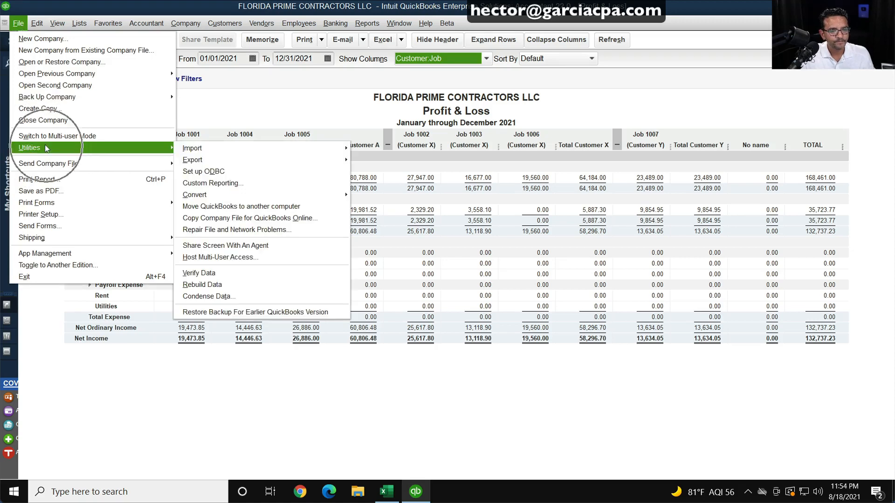
mouse_move(225, 148)
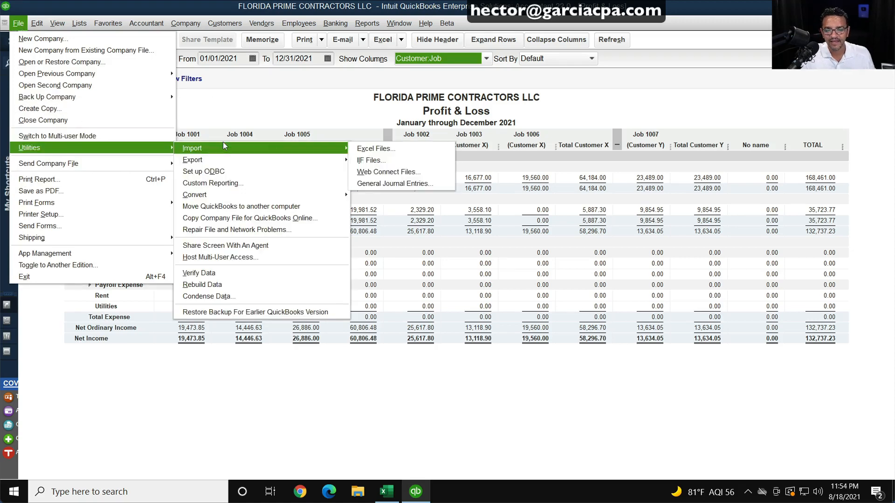
left_click(375, 161)
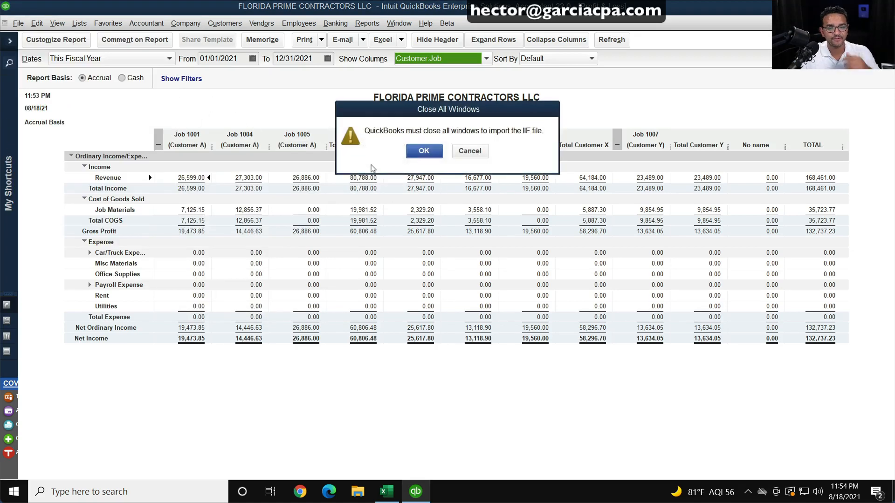
left_click(422, 150)
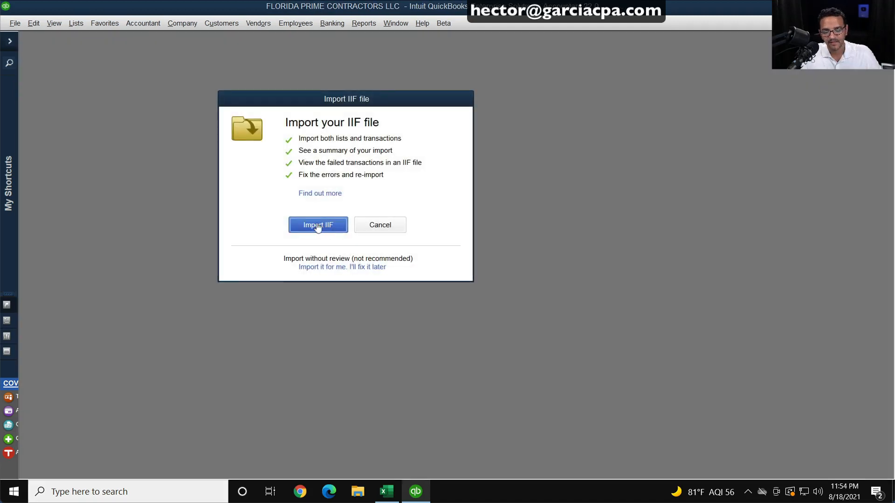
left_click(317, 226)
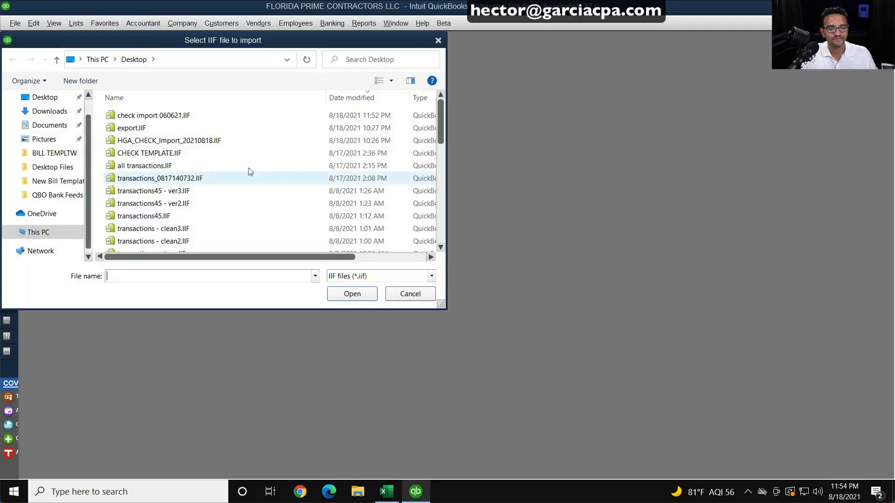
left_click(128, 115)
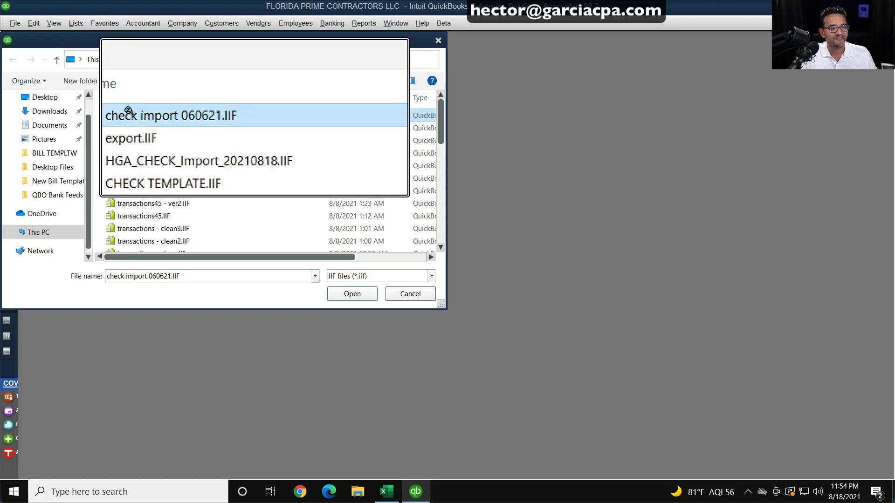
left_click(352, 294)
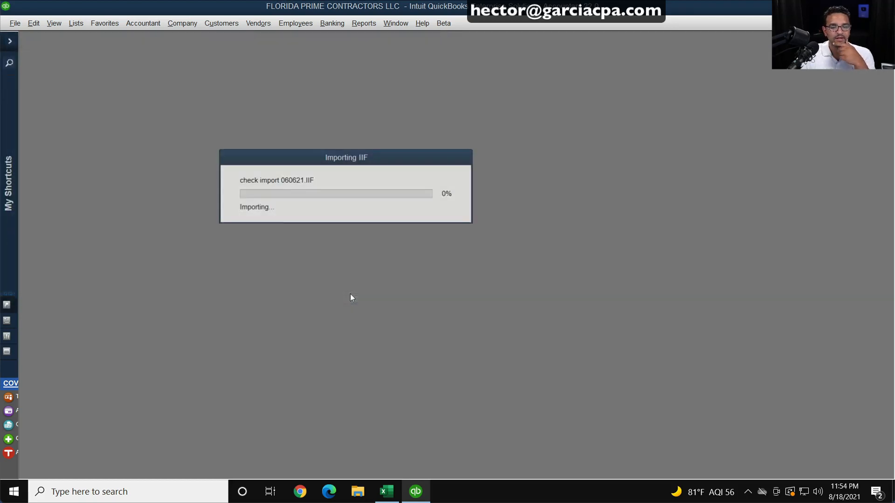
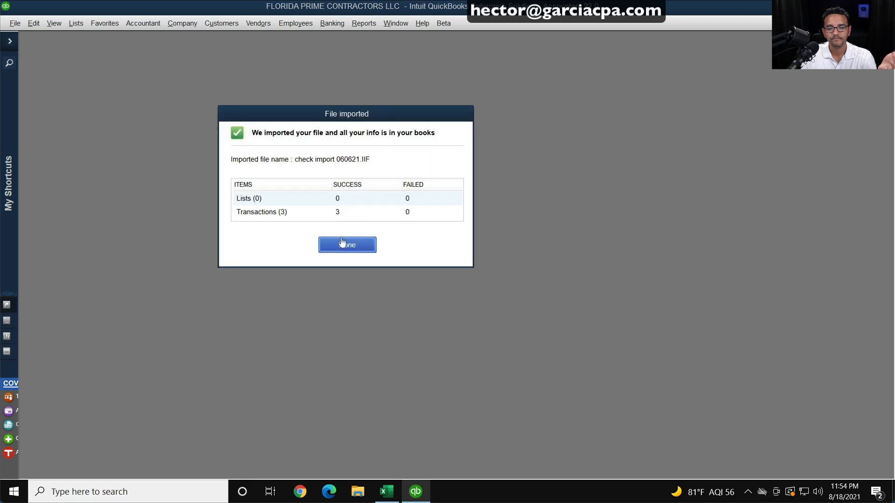
left_click(343, 247)
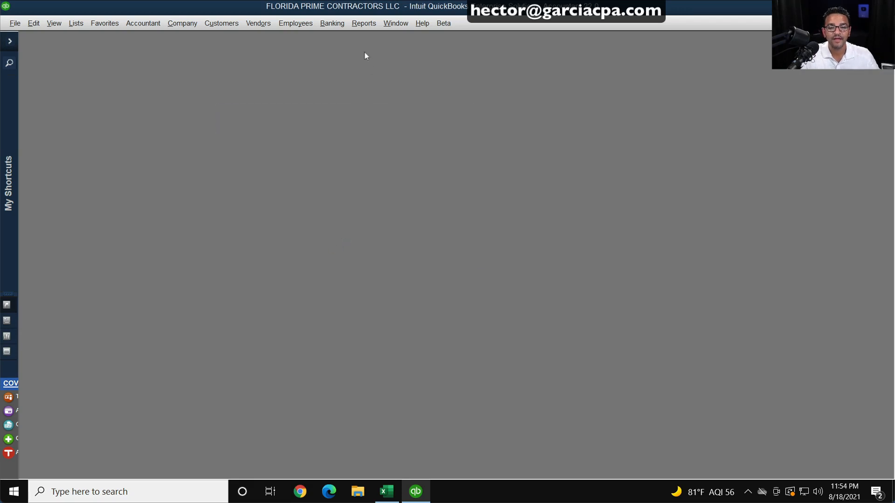
Step: Open the Profit & Loss by Job report and examine the direct labor cost of each job
left_click(363, 22)
left_click(400, 149)
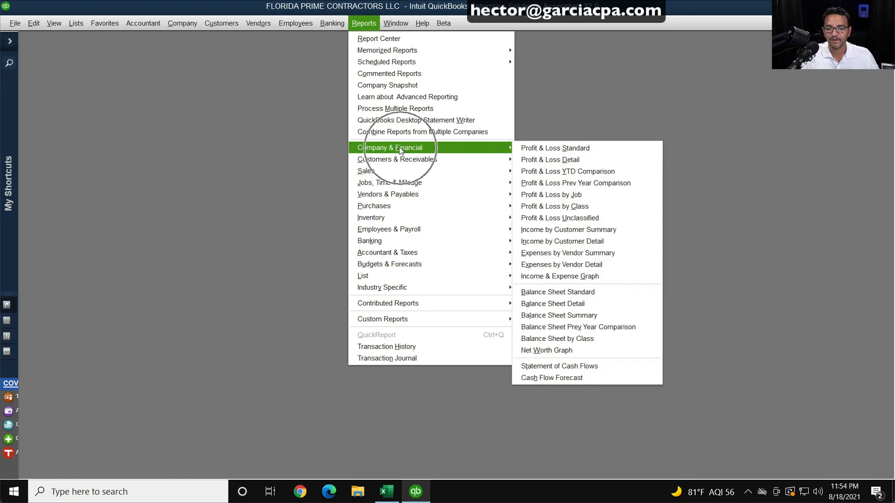
left_click(577, 195)
double_click(431, 72)
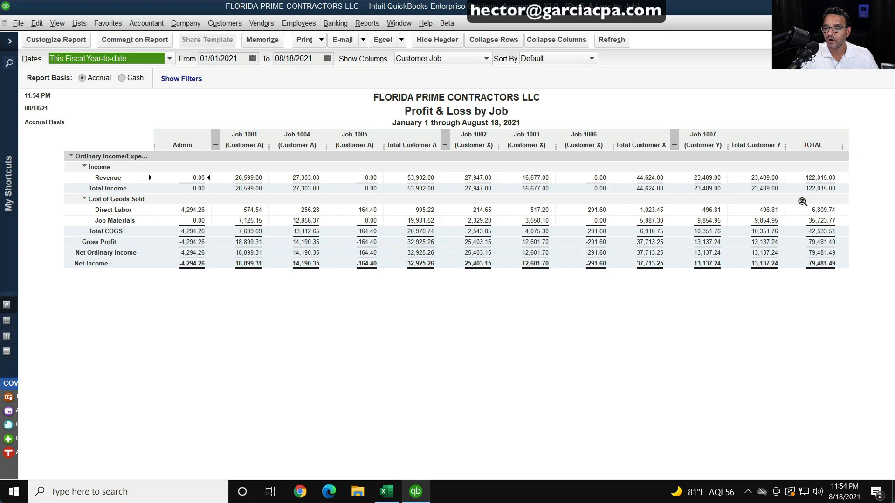
Step: Drill into Job 1002's direct labor to view its source check, and return to the Profit & Loss by Job report
double_click(477, 203)
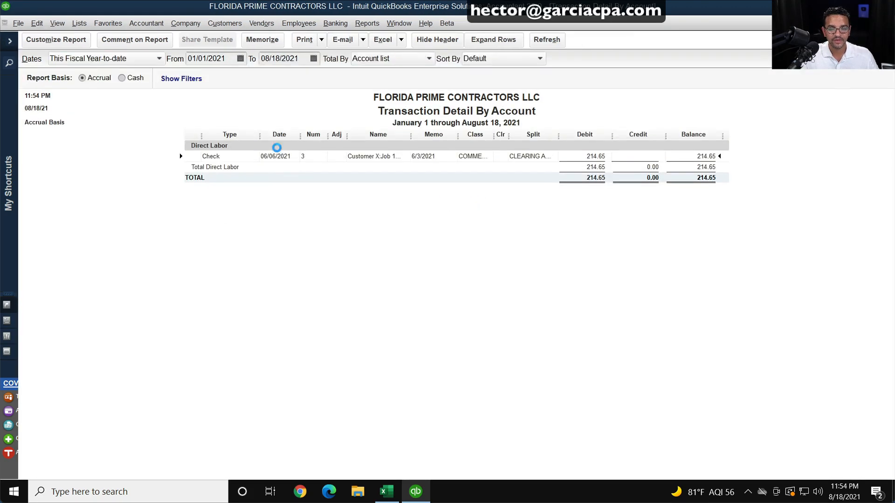
double_click(276, 157)
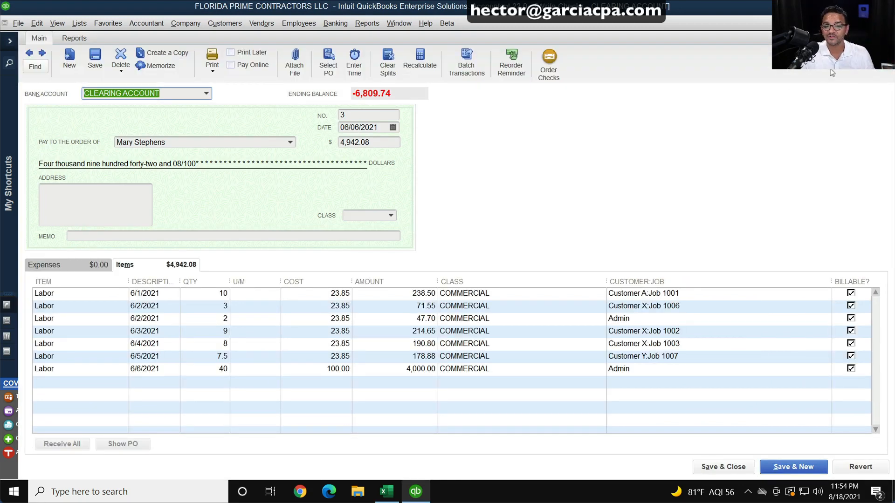
key("Escape")
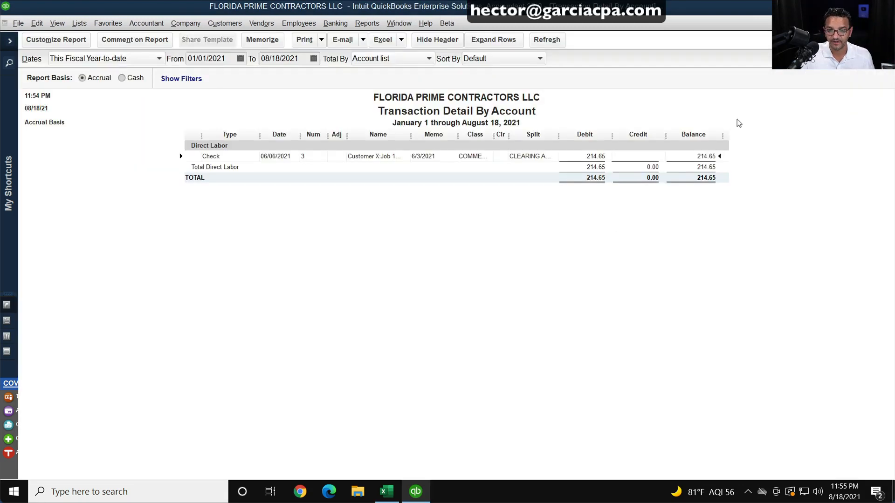
key("Escape")
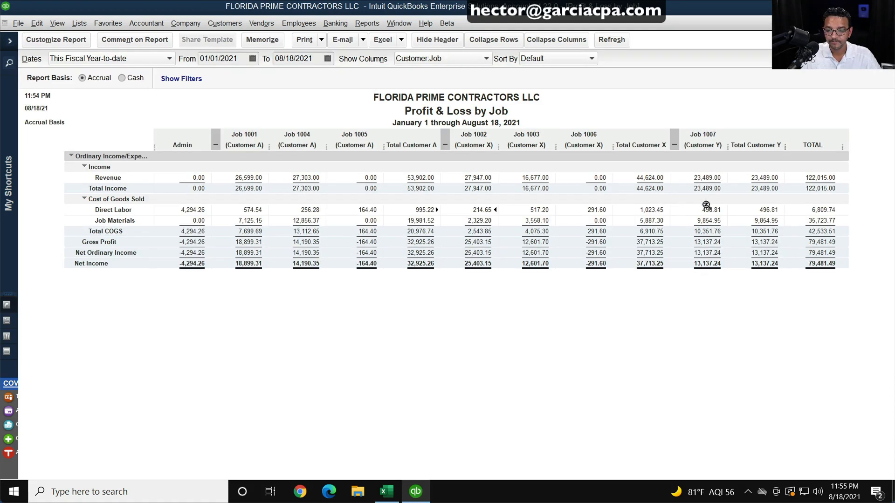
Step: Drill into Job 1007's direct labor, open check 2 and review its first line's item, quantity, cost, class, job and billable mark
double_click(706, 206)
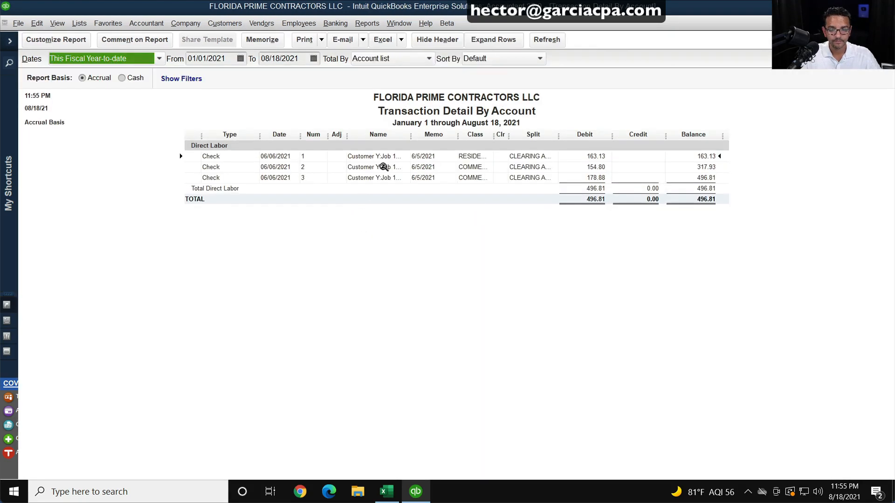
double_click(379, 163)
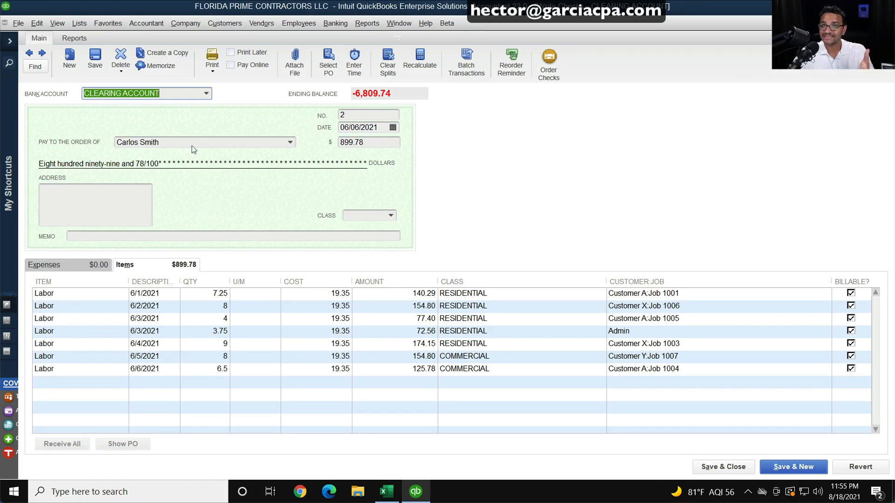
left_click(68, 293)
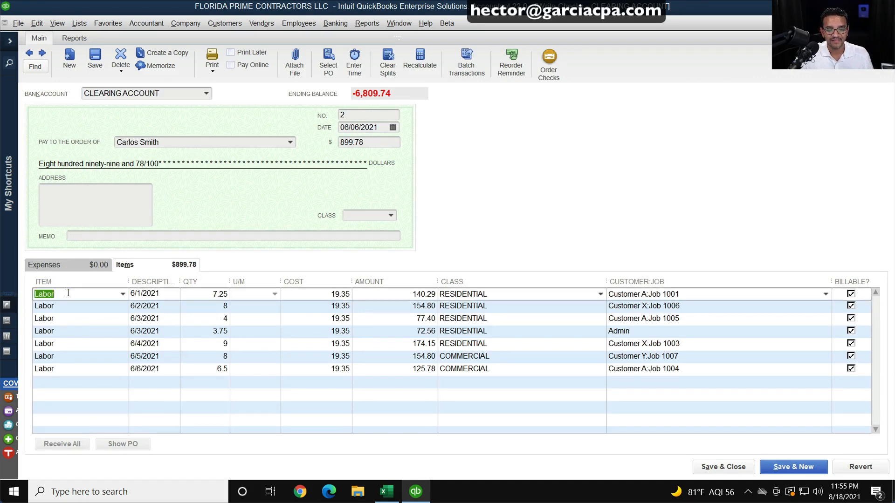
key("Tab")
key("Tab")
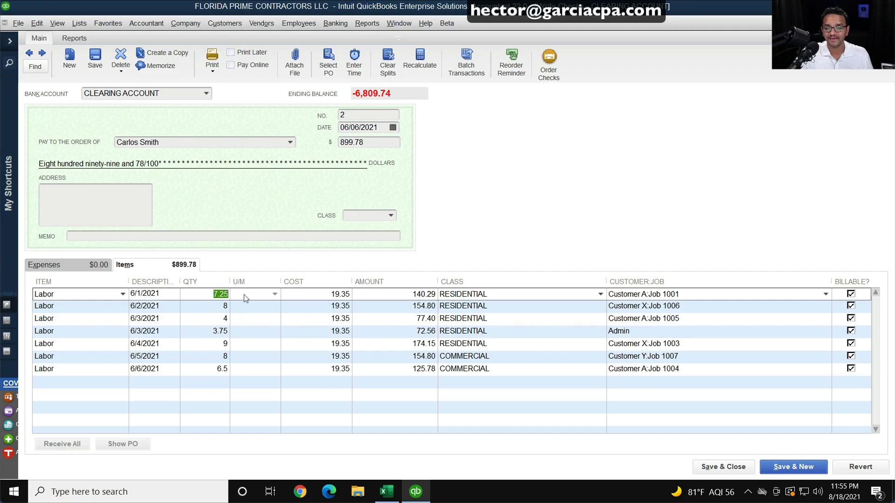
left_click(327, 294)
left_click(499, 294)
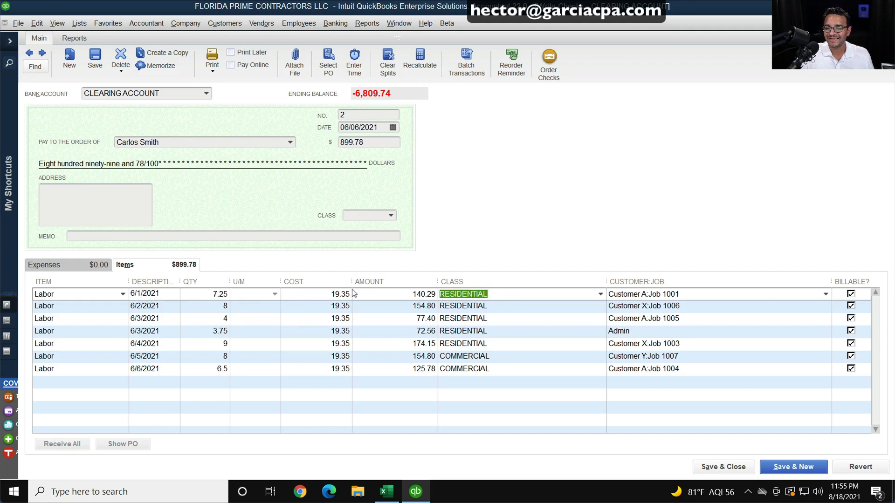
left_click(666, 294)
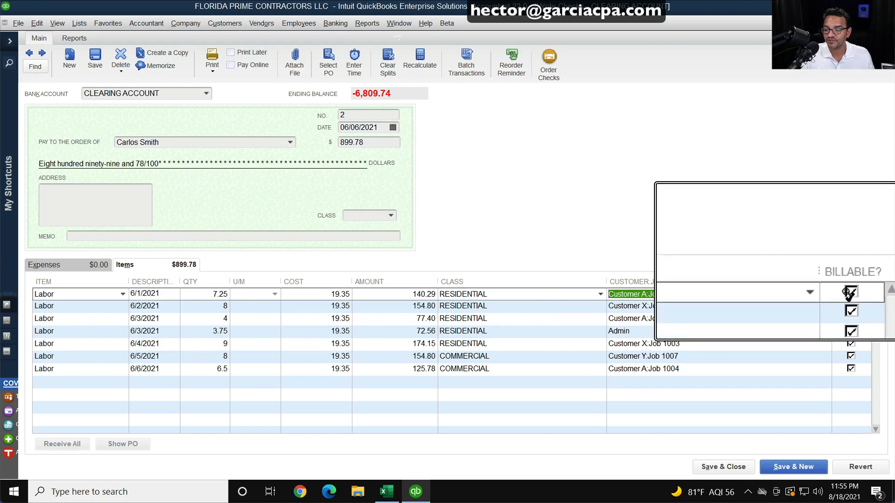
left_click(849, 296)
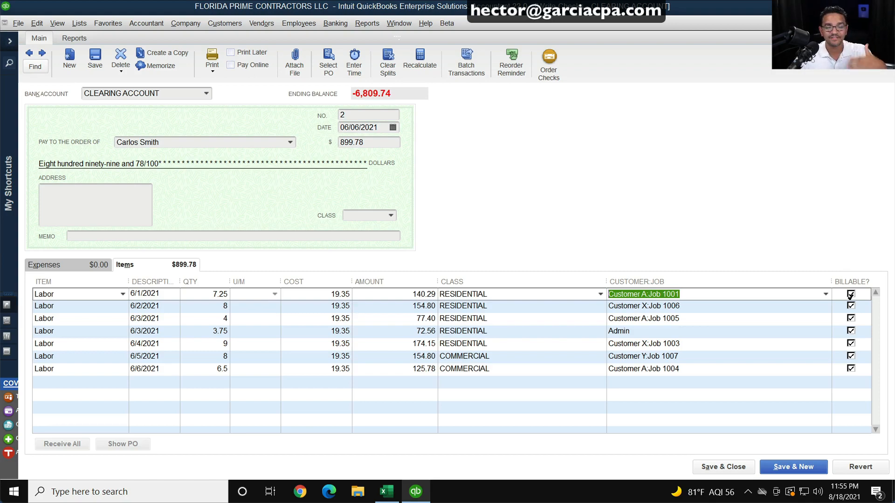
Step: Switch to the Excel check template and fill the Billable? column with N for every check line, rows 2 through 22
left_click(387, 491)
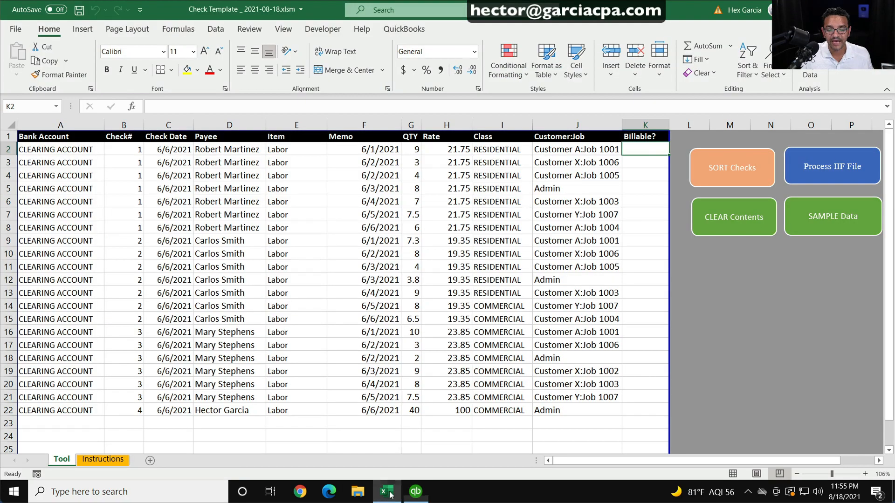
type("N")
key("Return")
left_click(646, 148)
left_click_drag(668, 155, 653, 413)
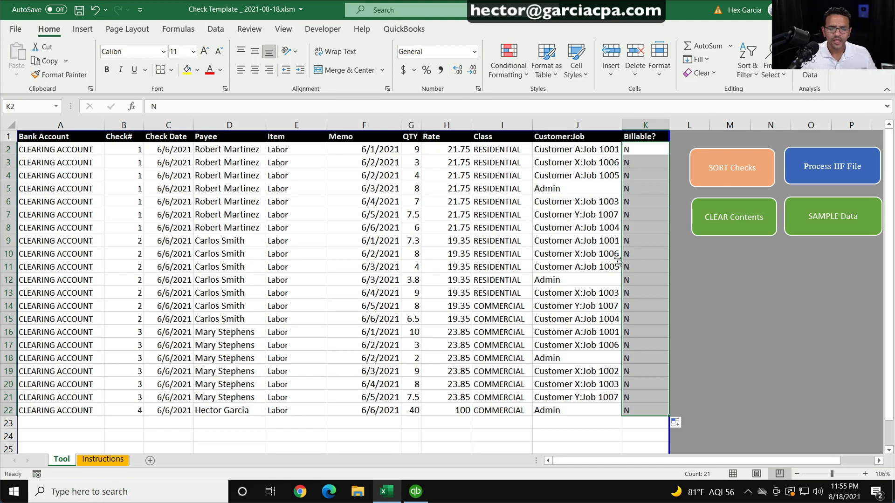
left_click(627, 269)
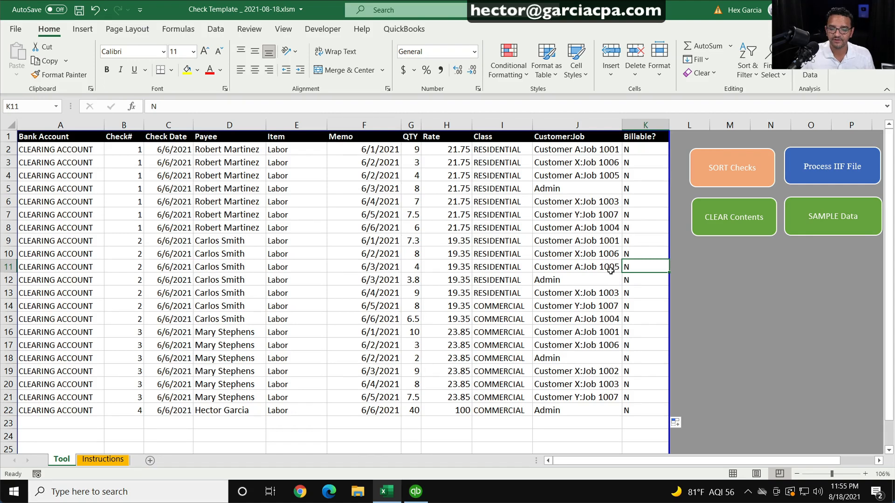
Step: Return to check 2 in QuickBooks and inspect the Labor item on its first line
left_click(416, 492)
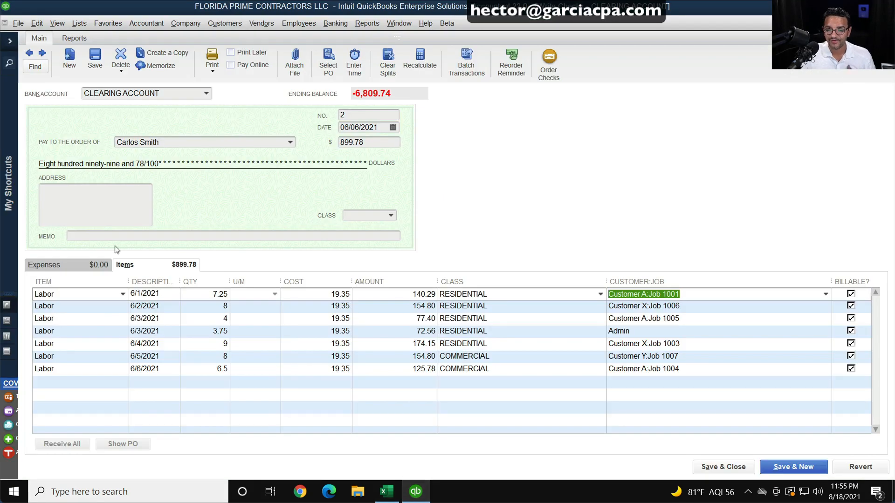
left_click_drag(69, 296, 37, 295)
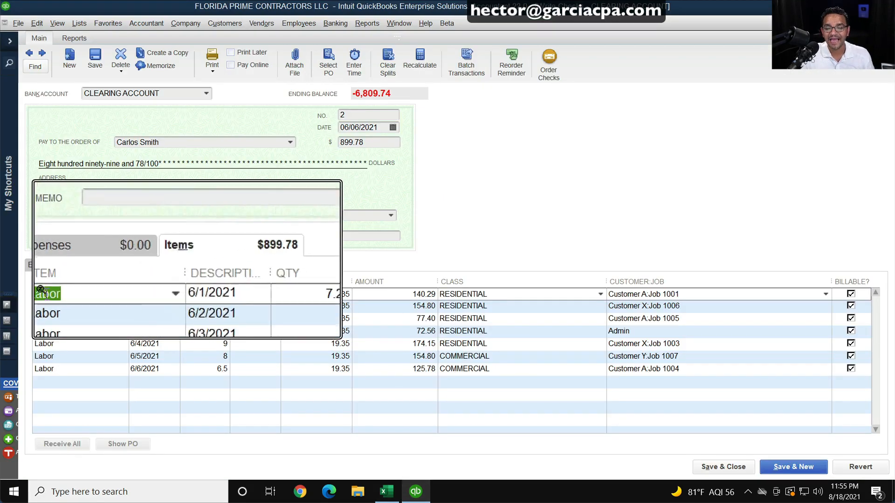
key("Escape")
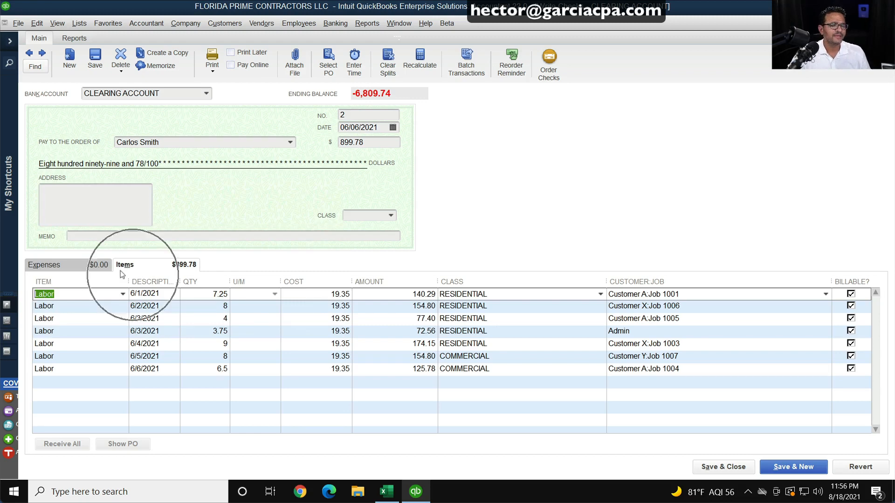
Step: Check the Expenses lines of check no. 2 and return to its Items lines
left_click(78, 269)
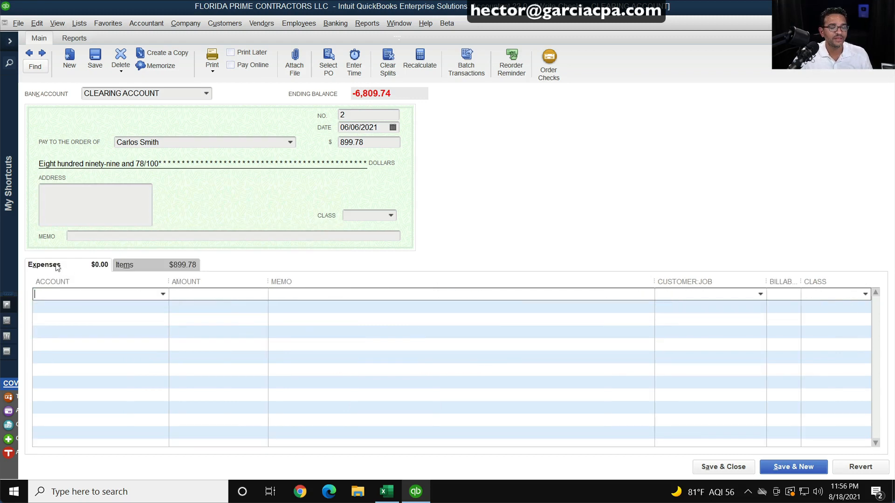
left_click(149, 265)
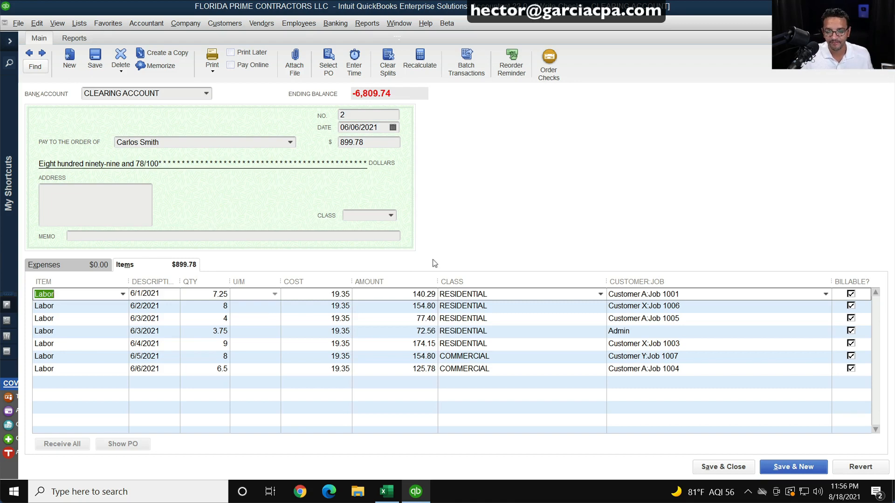
Step: Switch to Excel and open the check import 060621.IIF file from the desktop
key("alt+Tab")
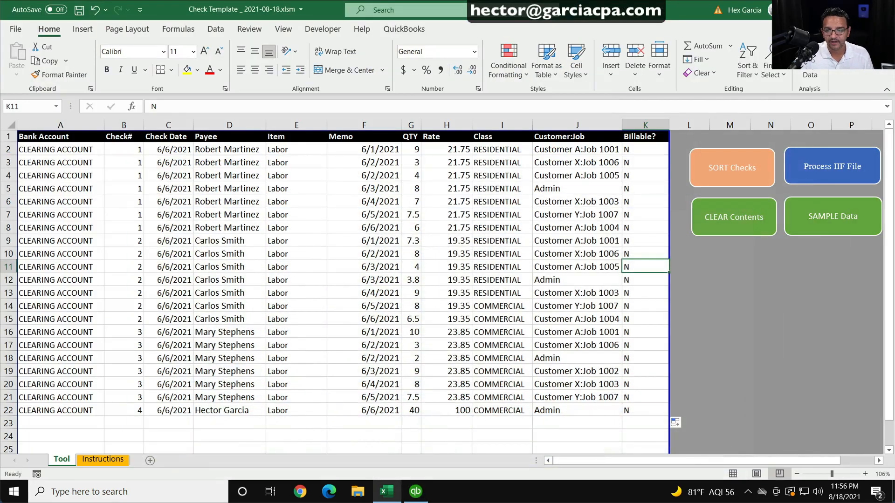
key("super+d")
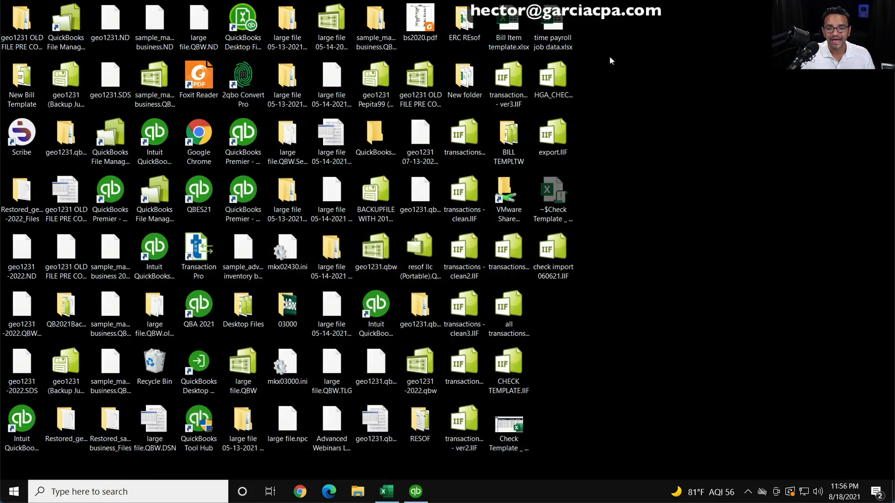
left_click(387, 491)
left_click(851, 9)
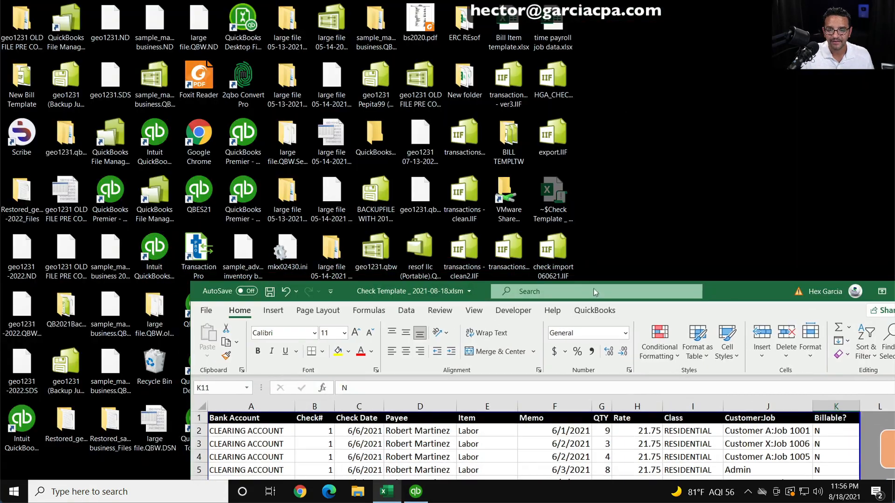
double_click(554, 252)
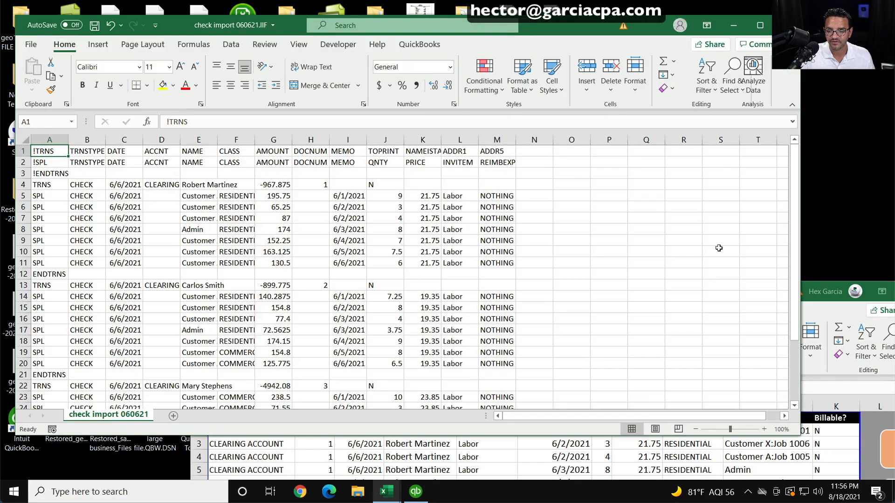
Step: Examine the check and split rows in the IIF file, close it and maximize the Check Template workbook
left_click_drag(145, 150, 604, 376)
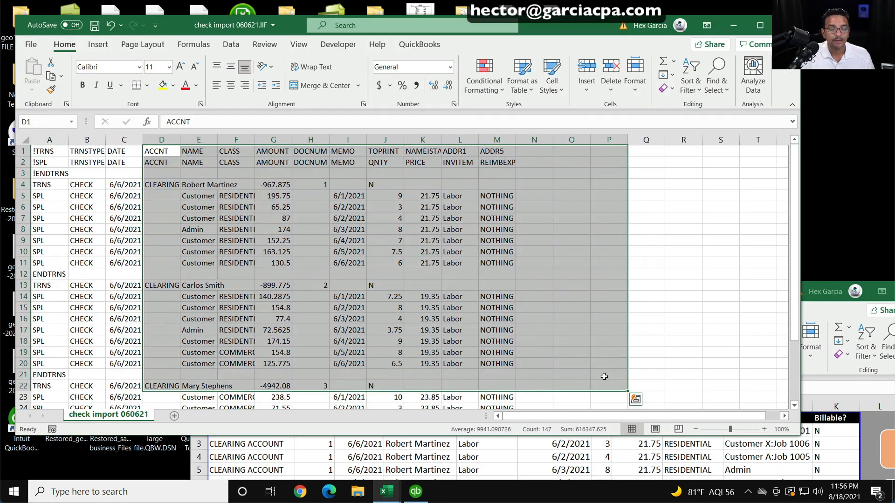
left_click(485, 339)
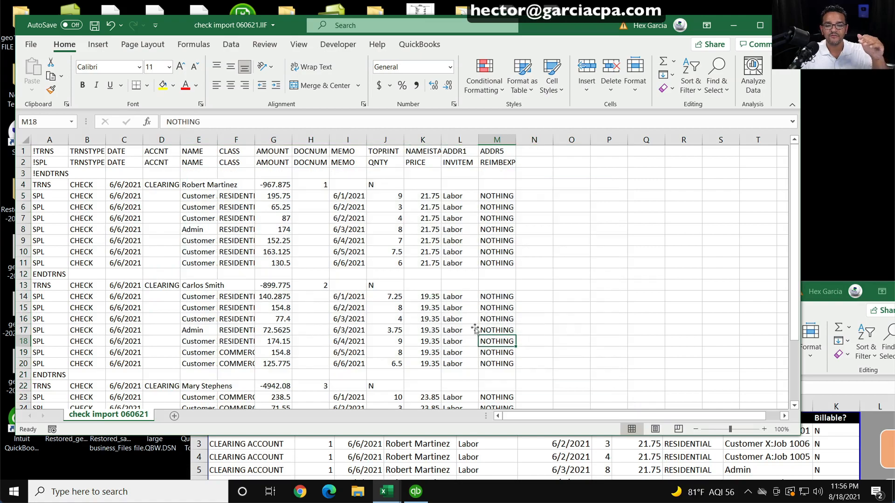
scroll(473, 326, "down", 1)
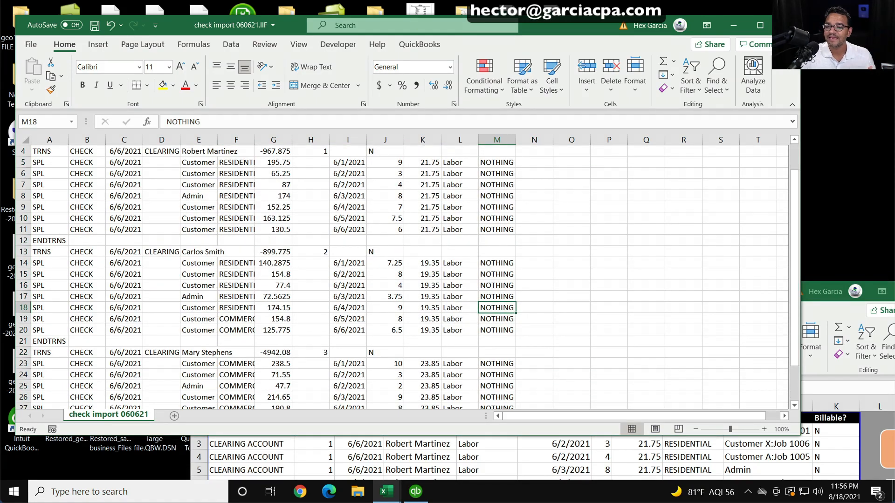
left_click(787, 25)
double_click(740, 290)
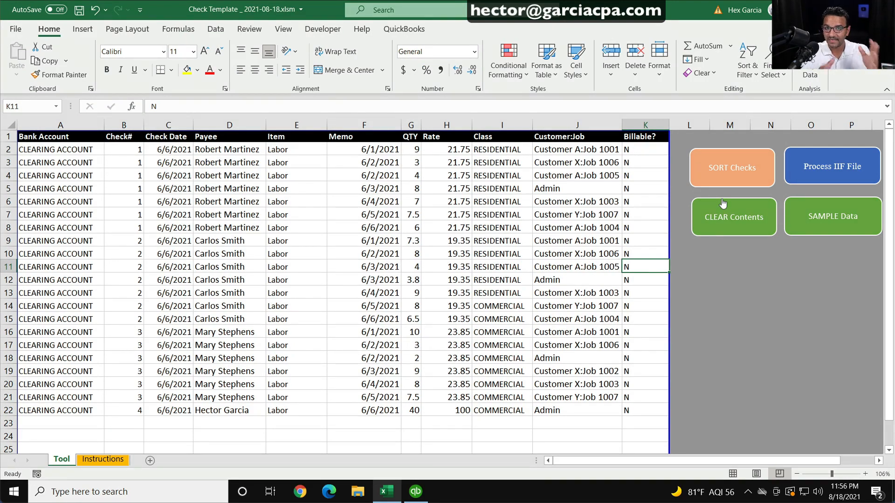
Step: Switch to QuickBooks and add a Labor item line with an amount of -899.78 to check no. 2
left_click(415, 492)
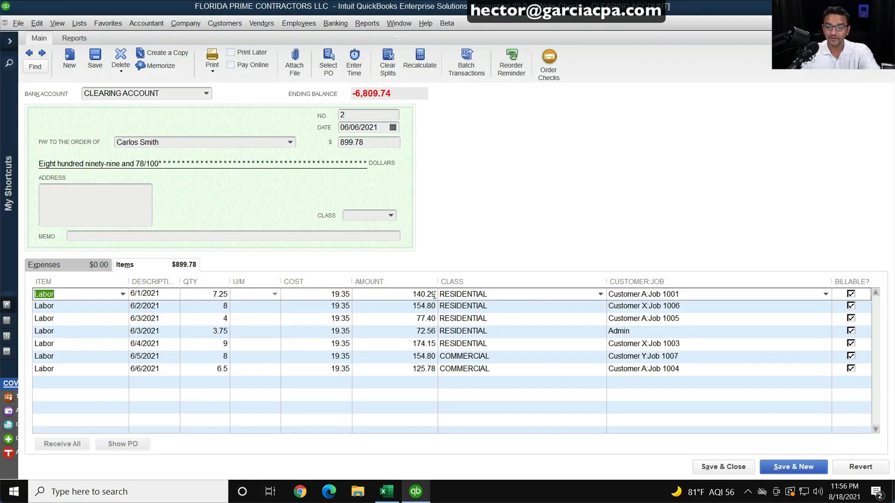
left_click(349, 142)
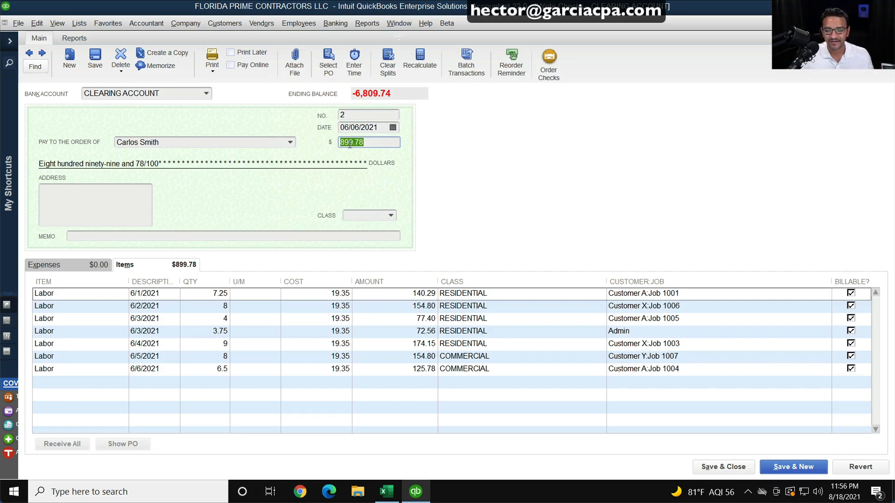
left_click(60, 380)
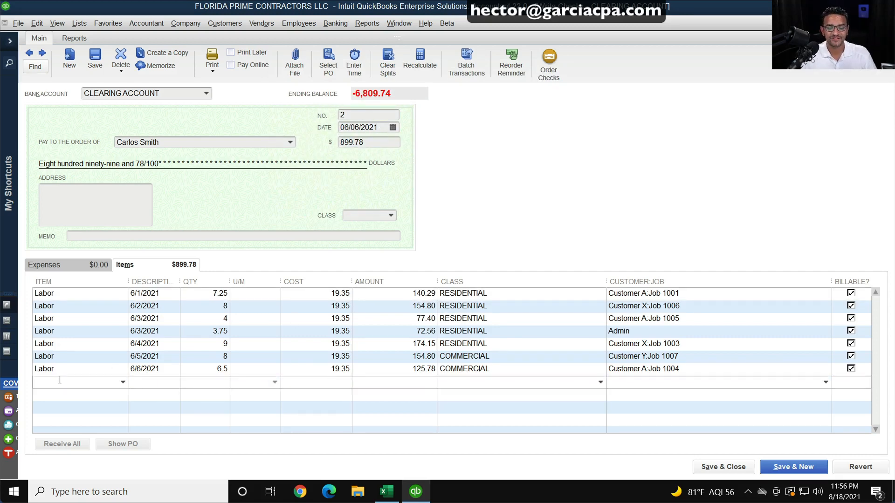
type("Labor")
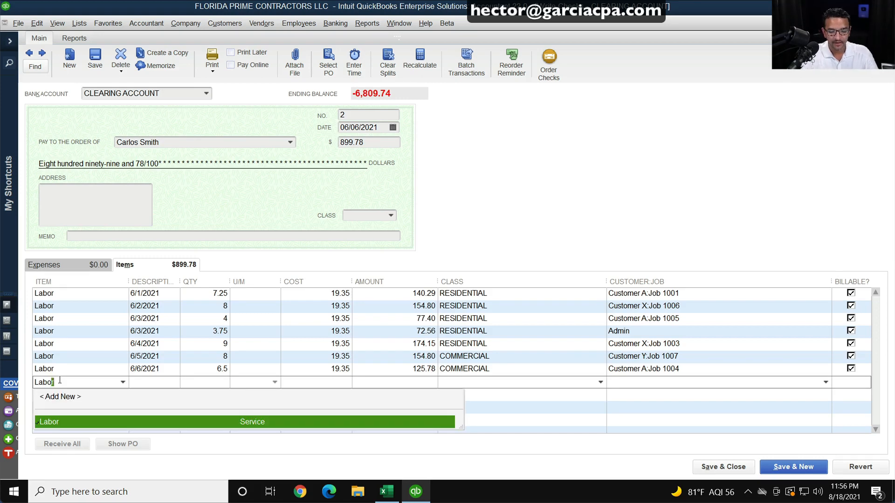
key("Tab")
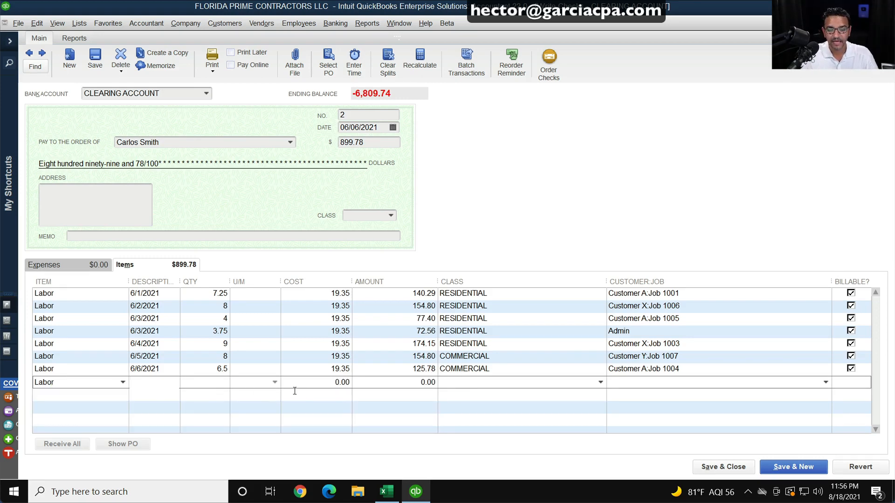
left_click(388, 382)
key("BackSpace")
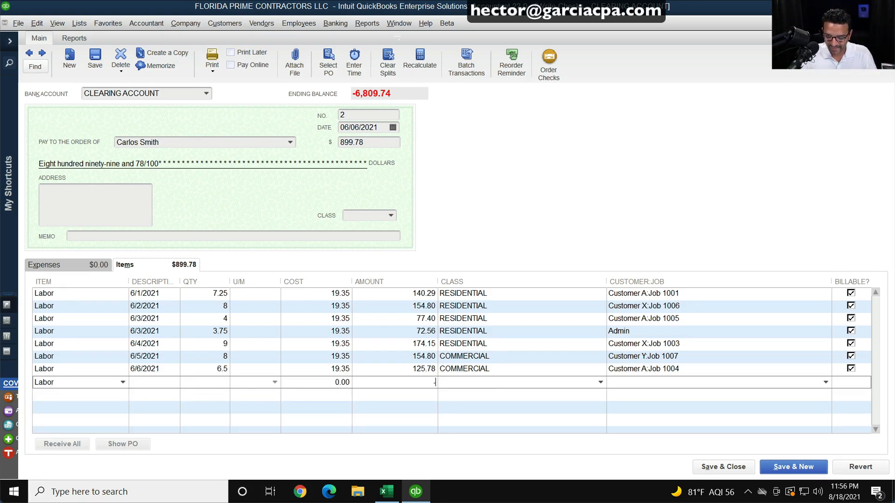
type("-899.78")
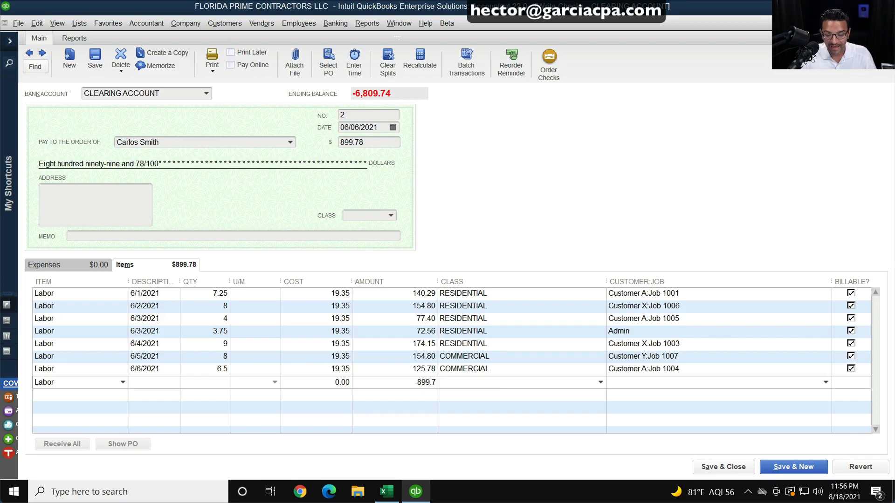
key("Tab")
left_click(174, 319)
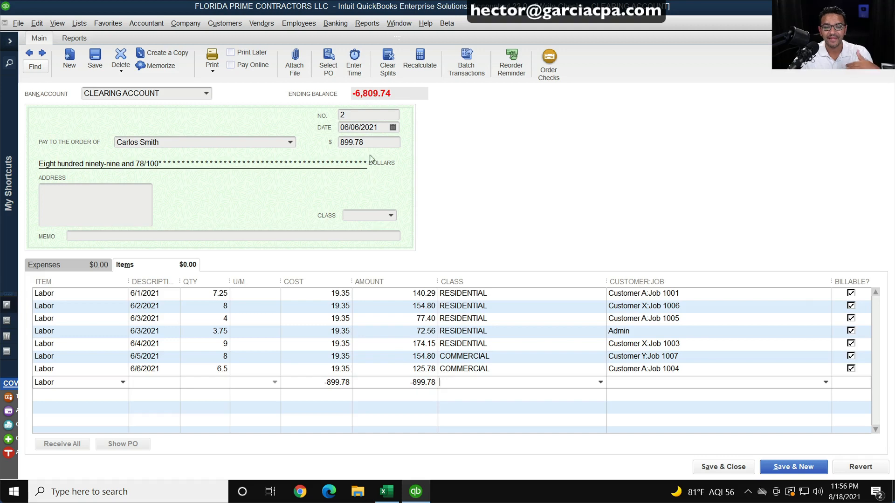
Step: Set the total amount of check no. 2 to 0
left_click_drag(368, 143, 314, 144)
type("0")
key("Tab")
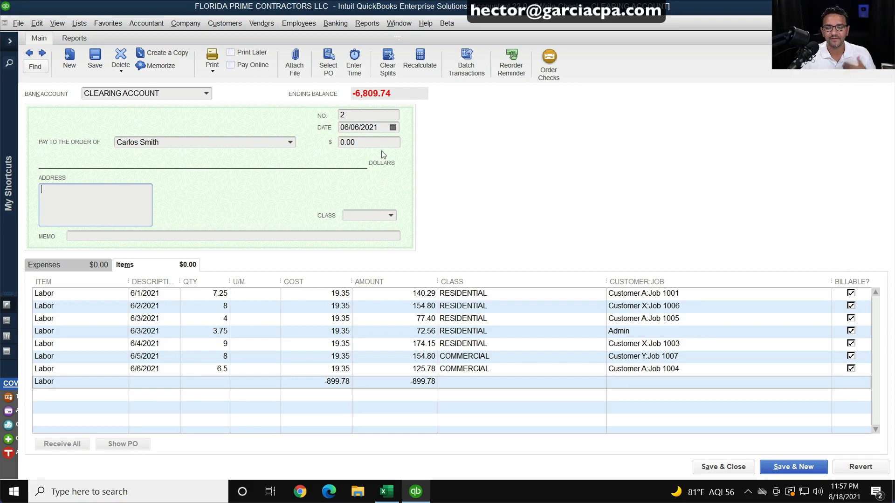
Step: Delete the imported checks no. 2, 3 and 1 from the CLEARING ACCOUNT
right_click(543, 169)
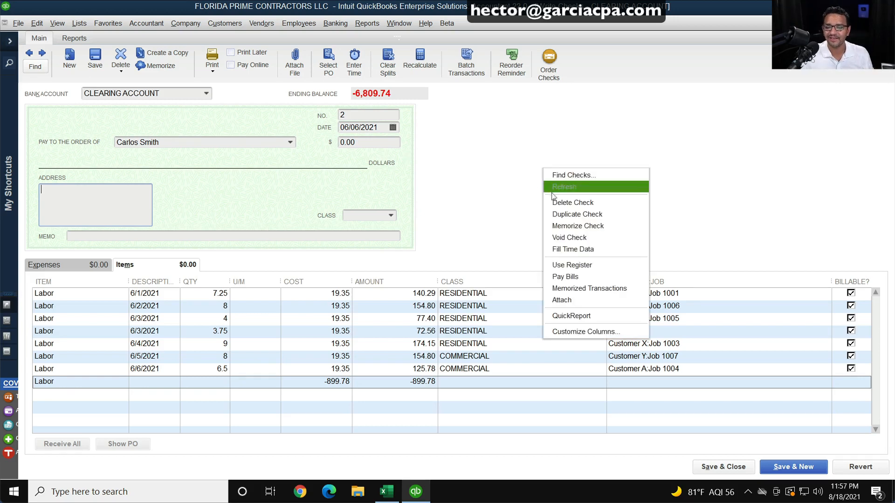
left_click(573, 202)
left_click(420, 151)
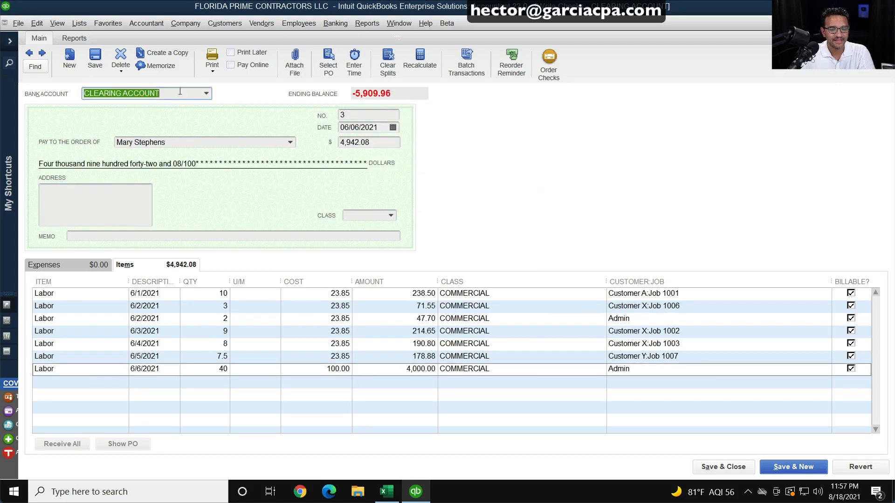
right_click(501, 180)
left_click(521, 218)
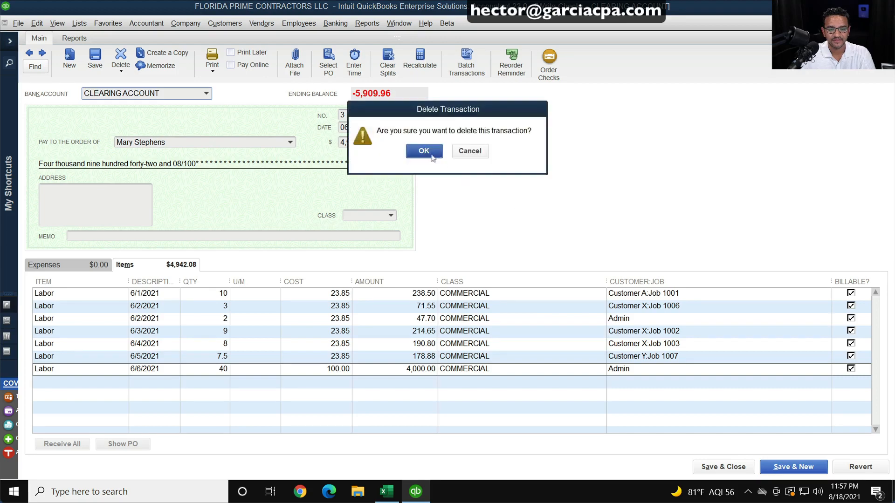
left_click(421, 151)
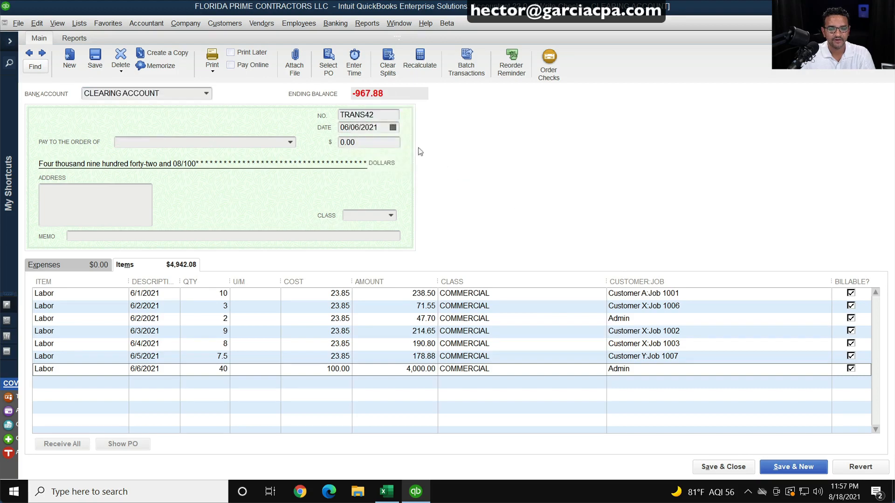
left_click(29, 52)
right_click(596, 191)
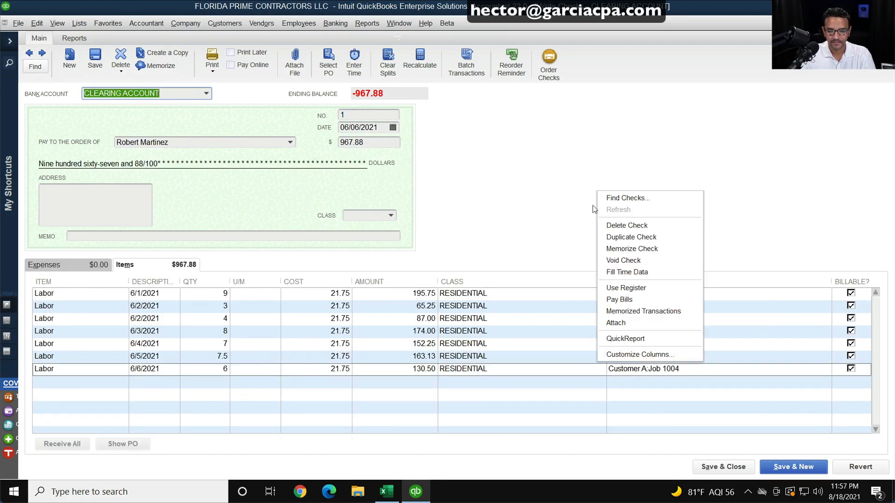
left_click(625, 225)
left_click(421, 151)
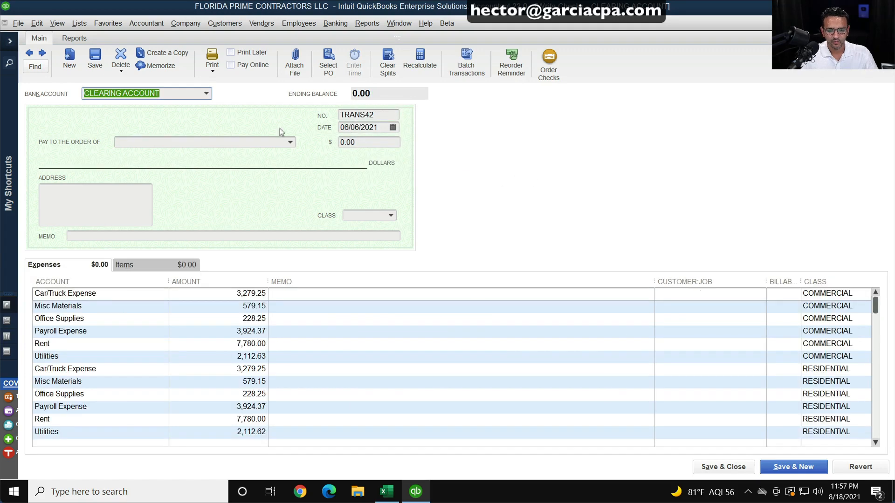
Step: Go to a blank check and close the check entry window
left_click(45, 49)
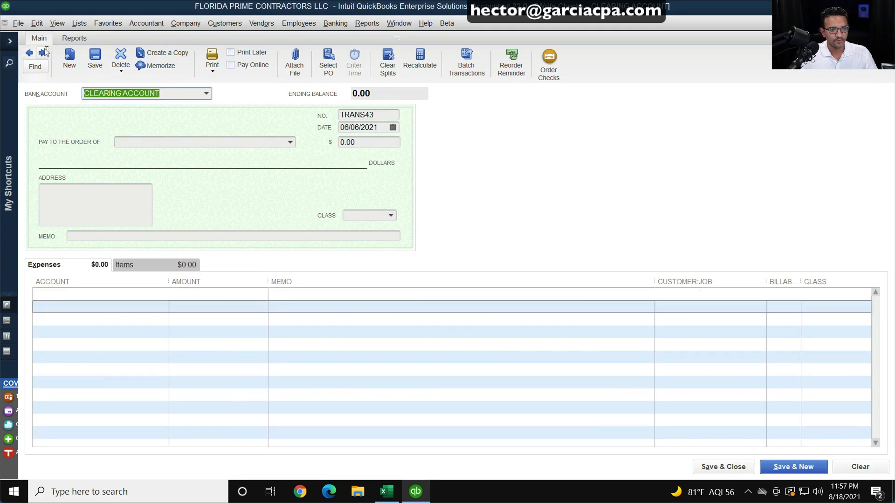
key("Escape")
key("Escape")
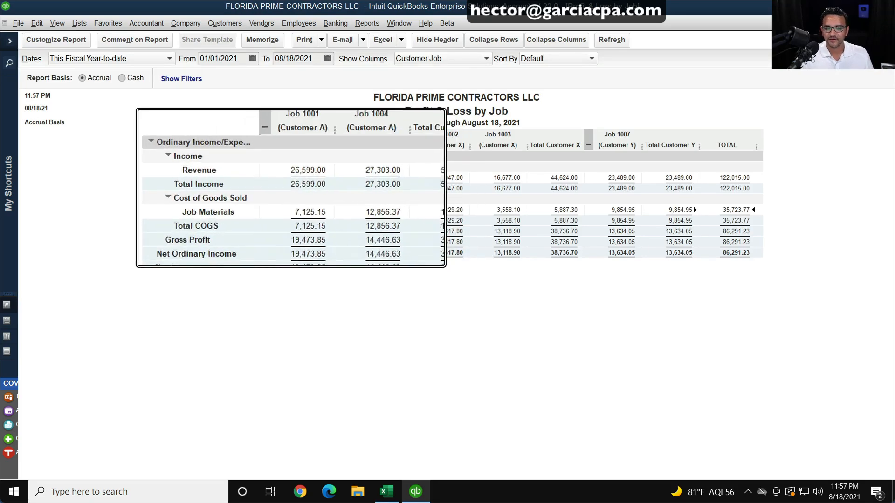
Step: Switch to the Check Template workbook in Excel and insert blank rows at 9, 17 and 24 to separate the check numbers
left_click(386, 493)
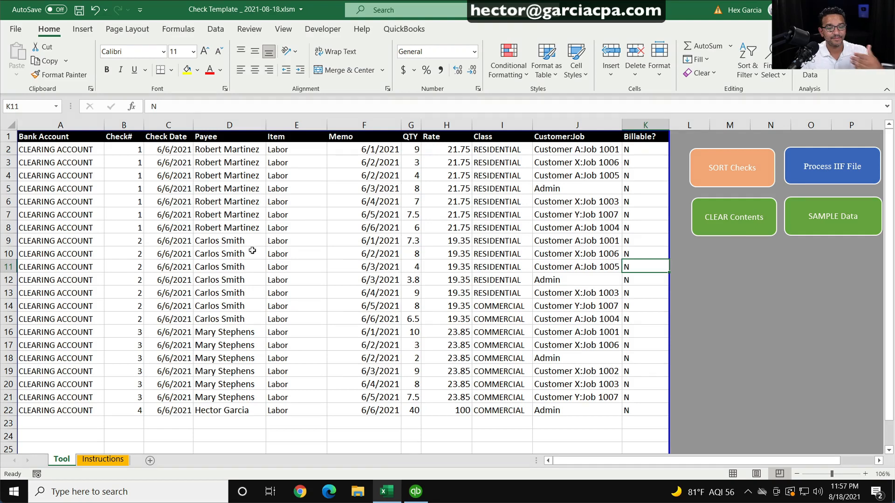
left_click(9, 240)
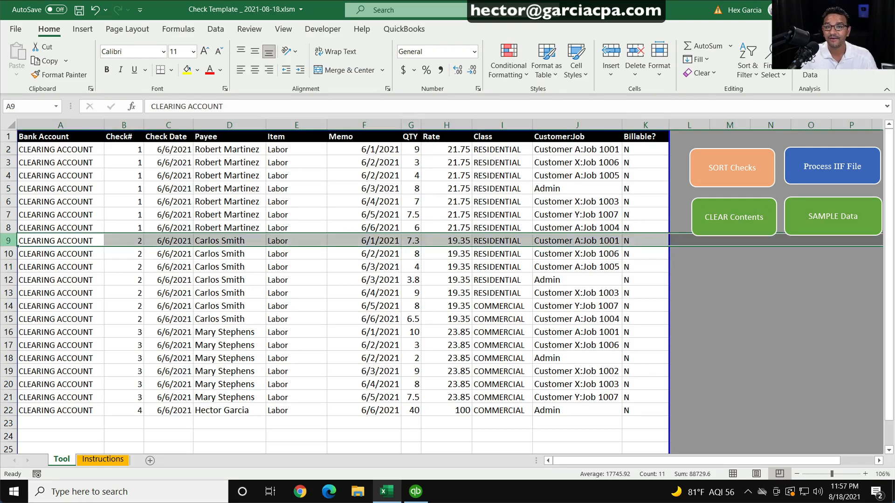
right_click(8, 241)
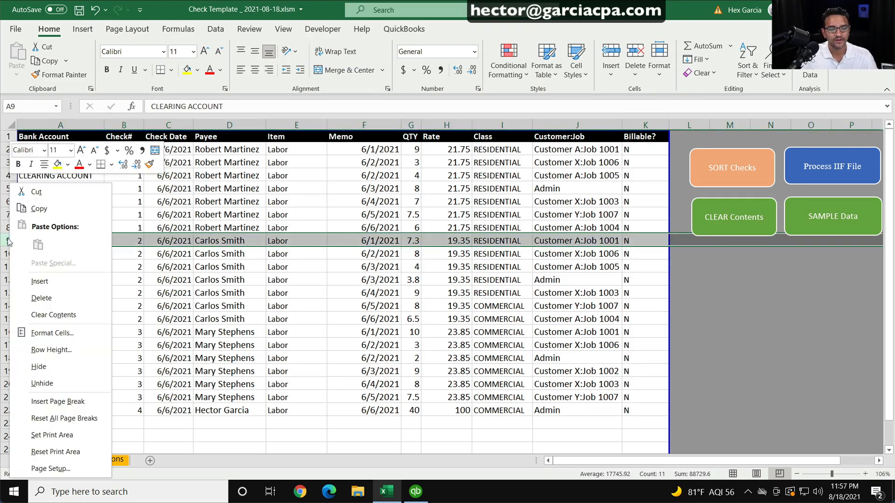
left_click(51, 281)
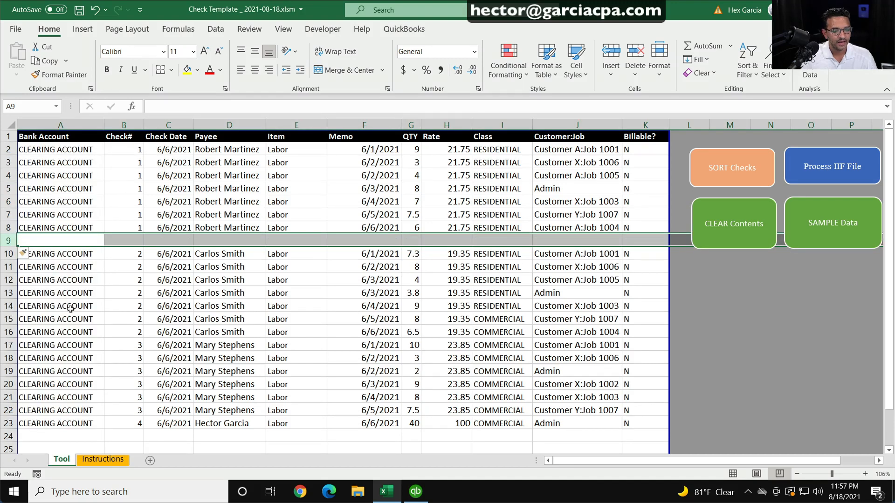
right_click(8, 345)
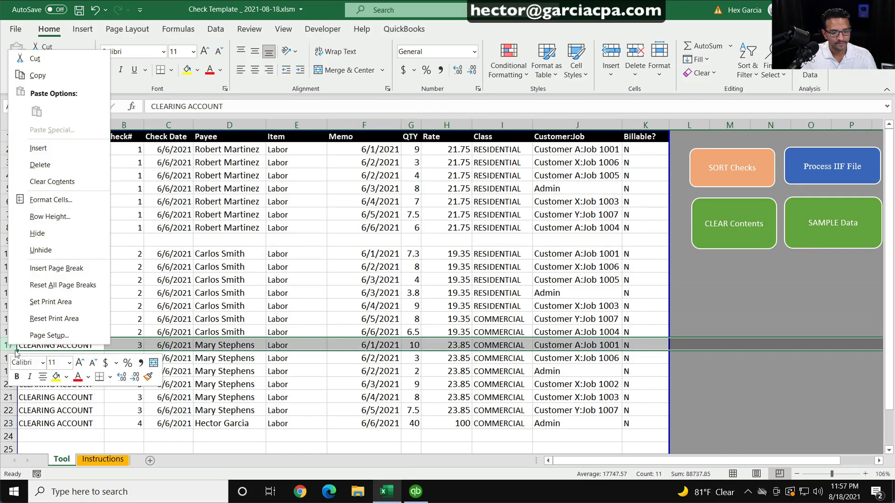
left_click(56, 150)
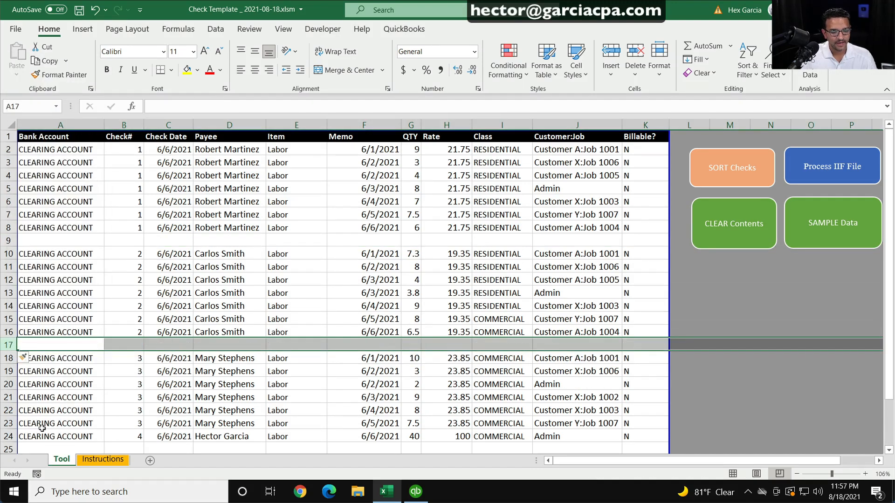
right_click(8, 437)
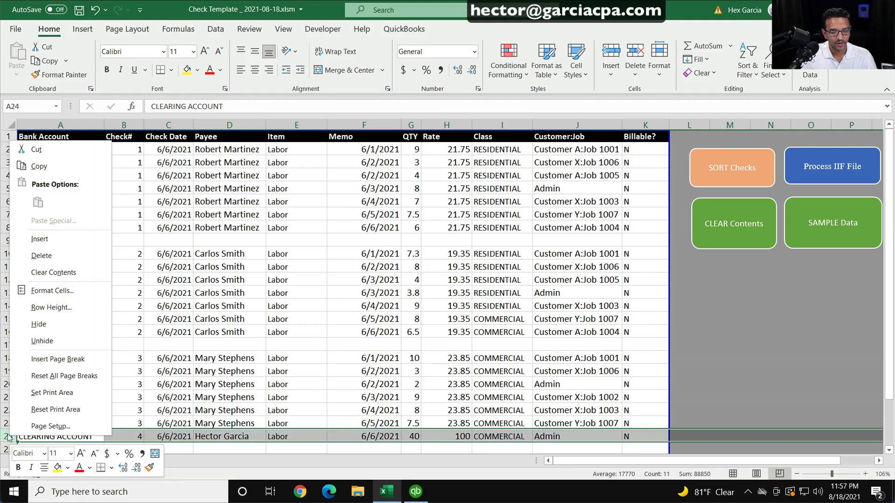
left_click(51, 236)
left_click(502, 306)
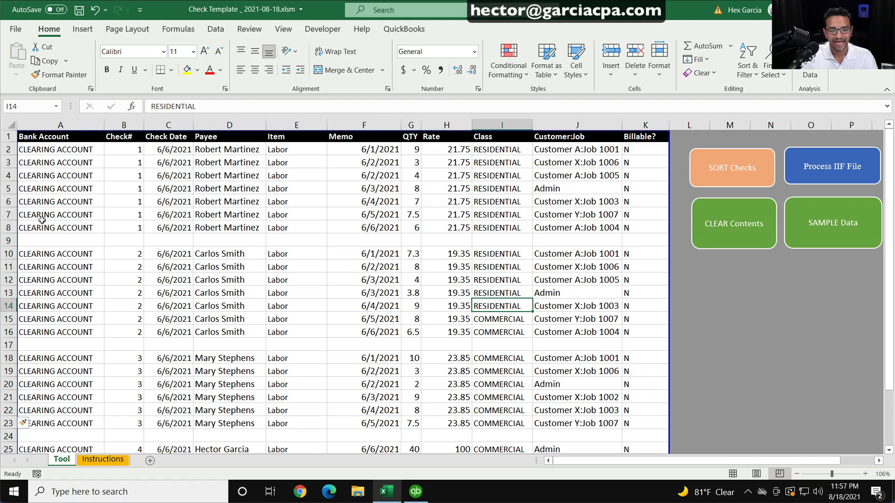
Step: Copy the last line of check 1 from row 8 into blank row 9 and clear the copied line's QTY
left_click_drag(42, 224, 637, 221)
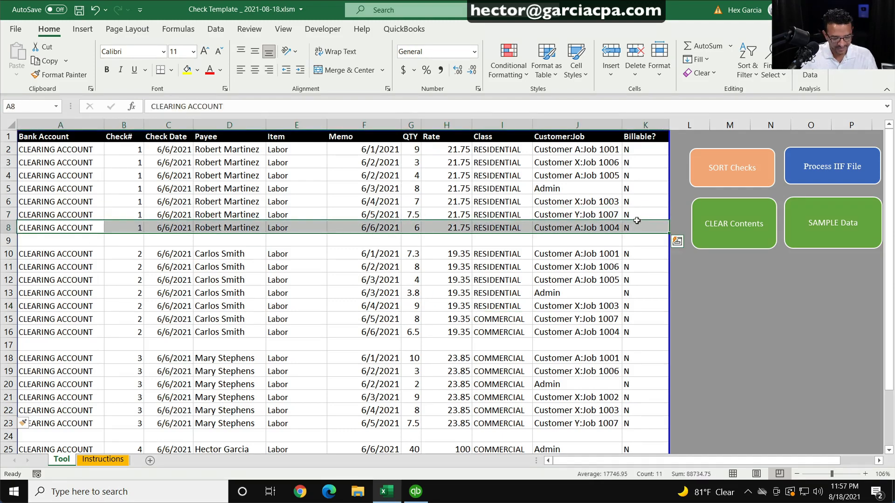
key("ctrl+c")
left_click(66, 236)
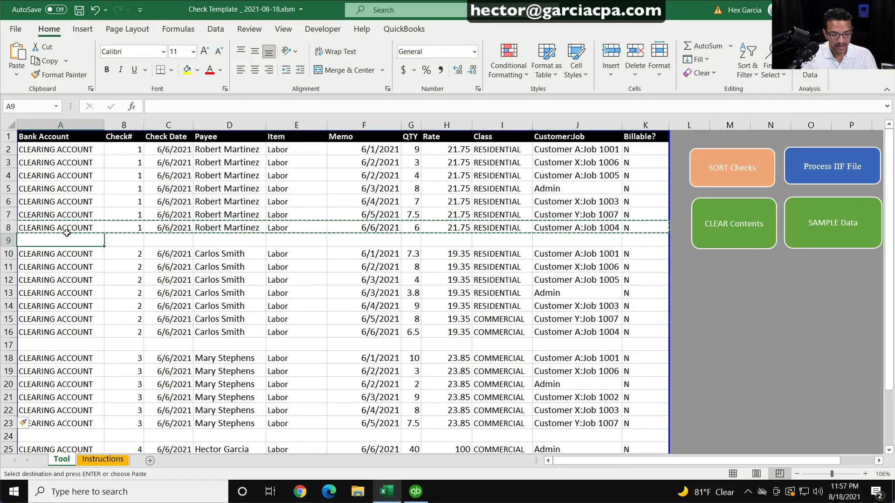
key("ctrl+v")
left_click(176, 280)
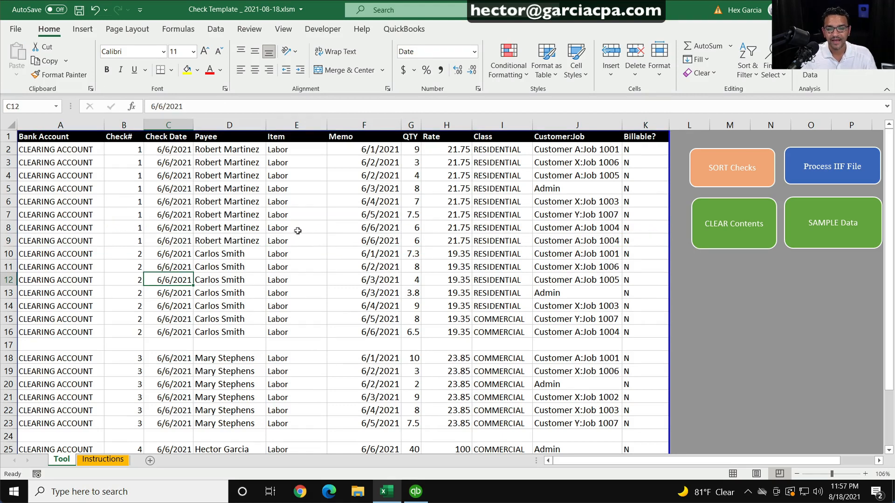
left_click(413, 240)
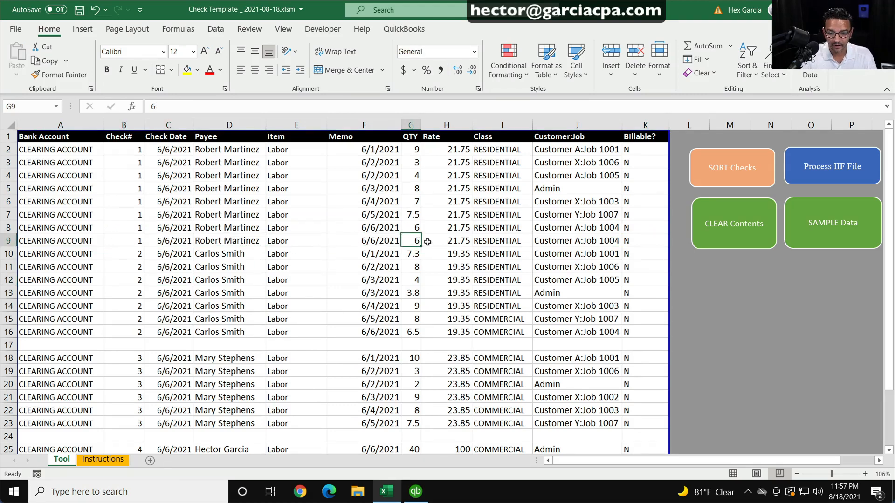
key("BackSpace")
Step: Replace the Rate in H9 with the formula =SUMPRODUCT(G2:G8,H2:H8)
left_click(427, 242)
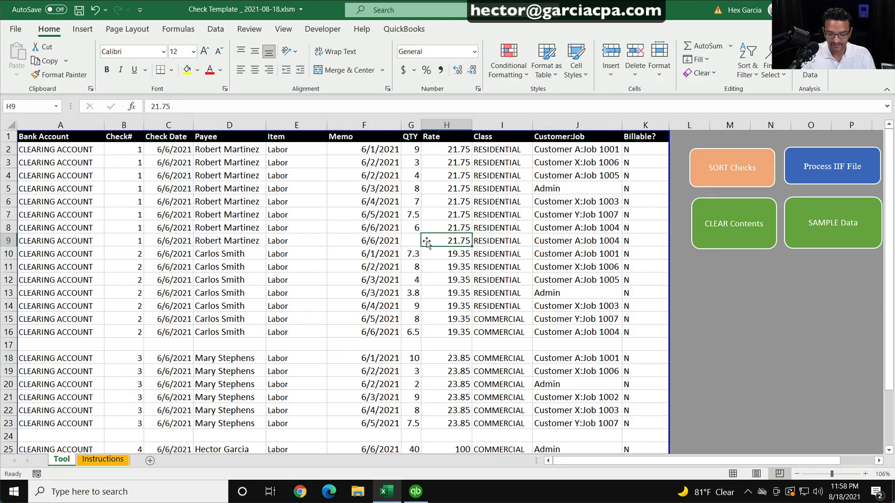
key("BackSpace")
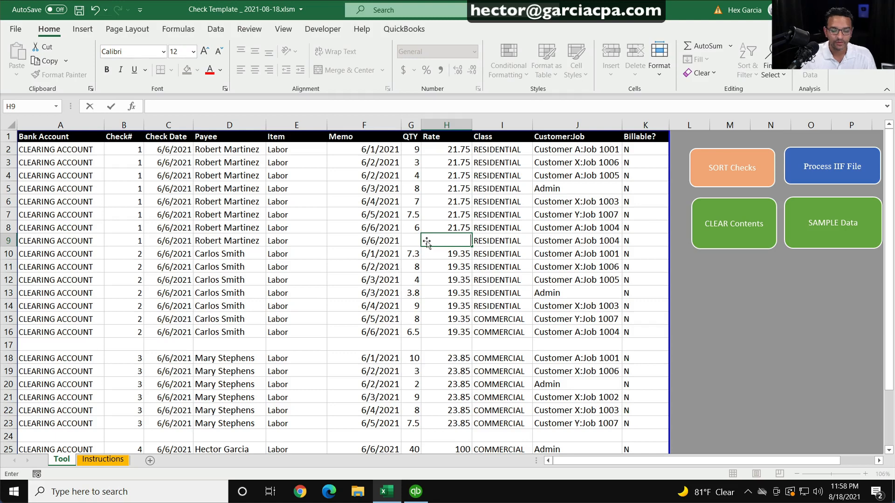
type("=sum")
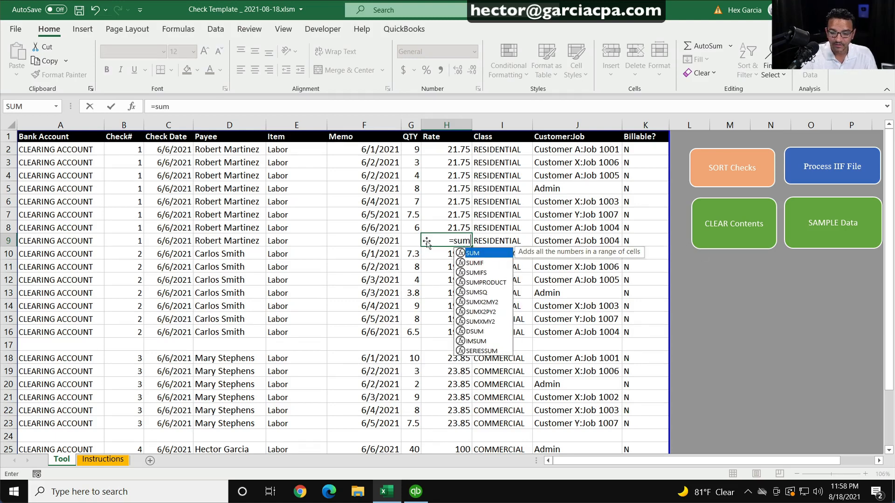
left_click(500, 282)
double_click(500, 282)
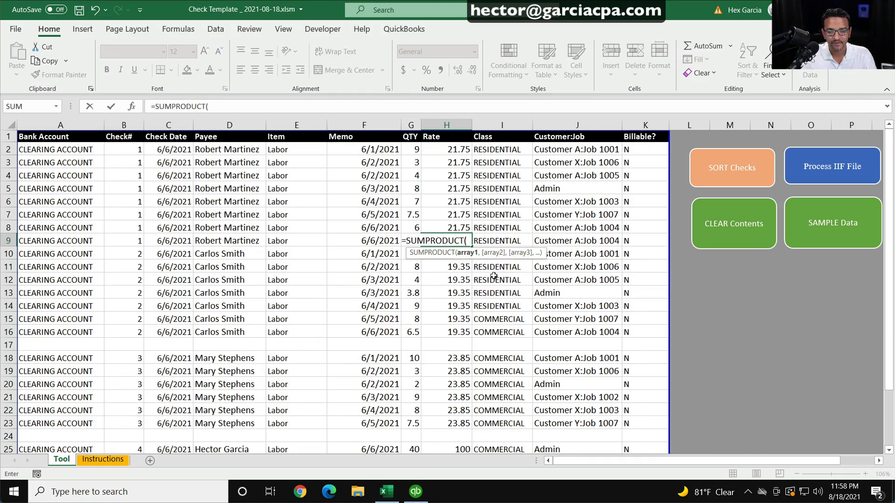
left_click_drag(410, 149, 412, 230)
type(",")
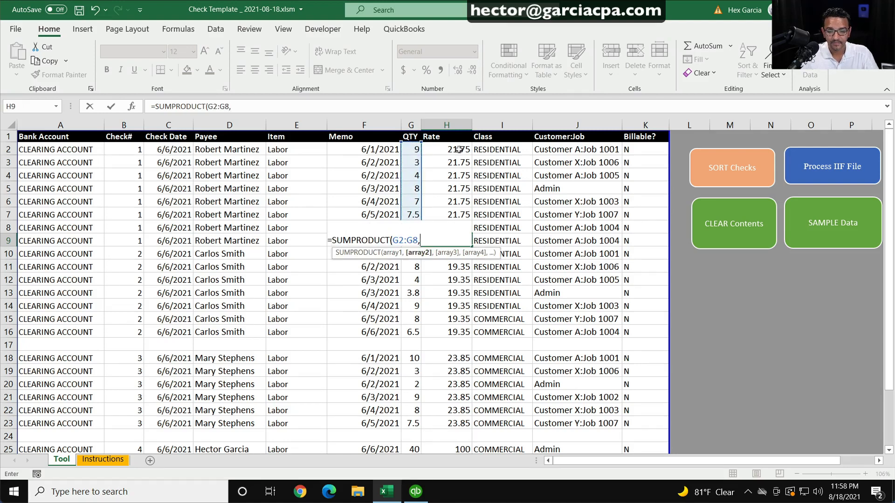
left_click_drag(453, 145, 455, 228)
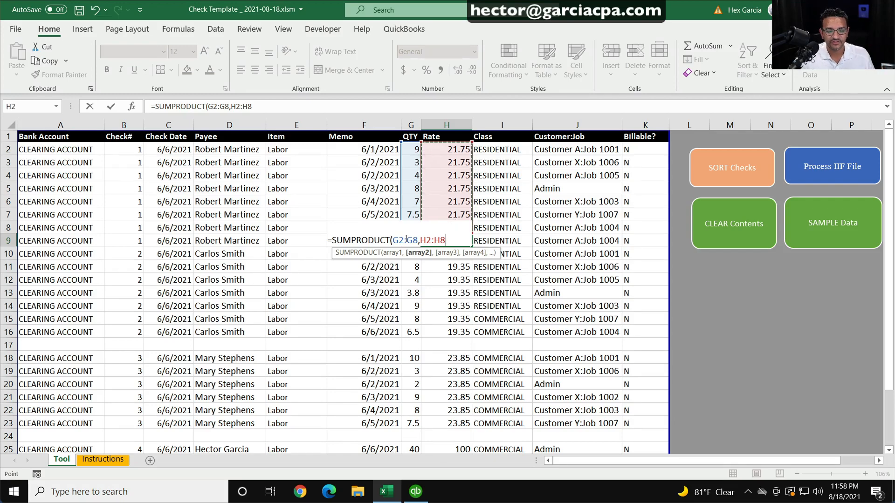
key("ctrl+Return")
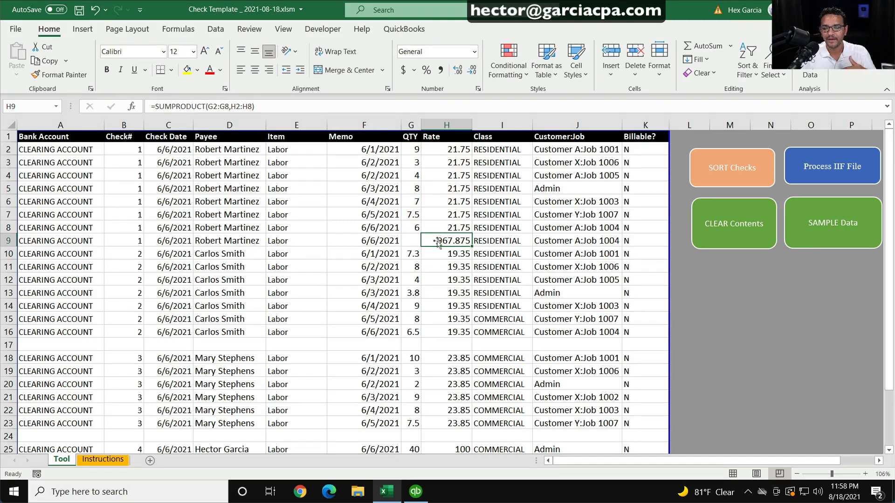
Step: Make the H9 total negative by changing its formula to =-SUMPRODUCT(G2:G8,H2:H8)
left_click(159, 107)
key("Return")
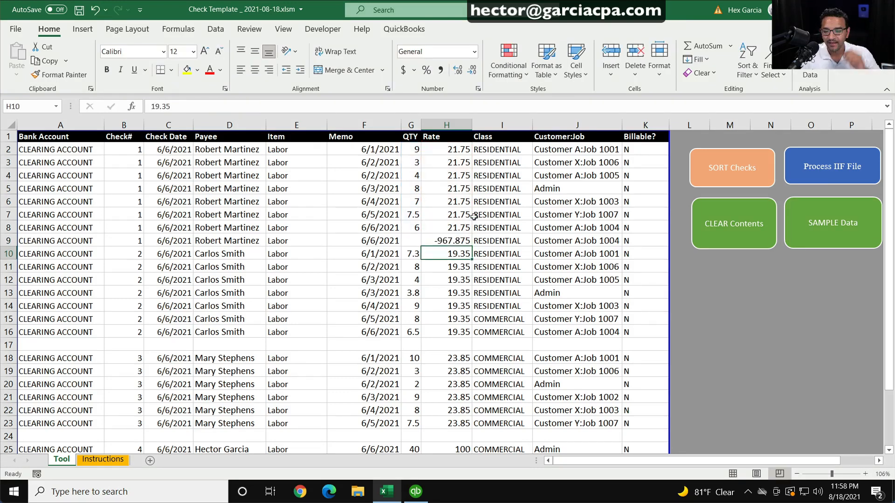
left_click(451, 241)
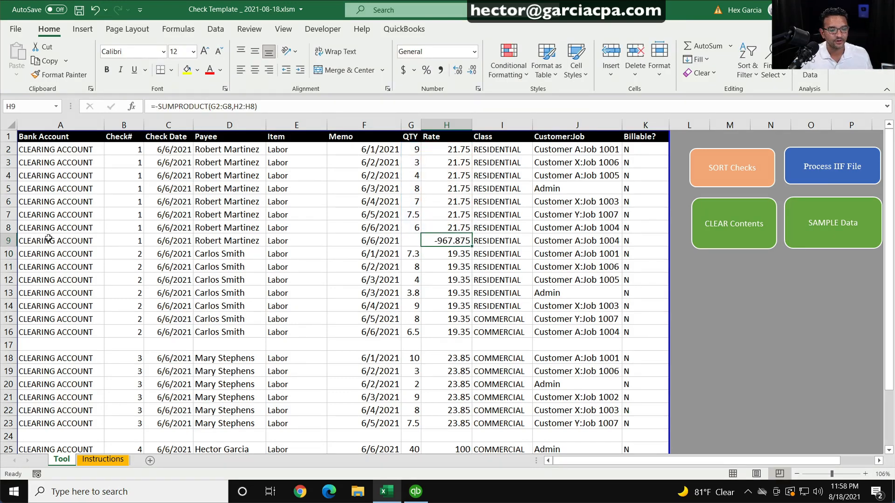
left_click(8, 241)
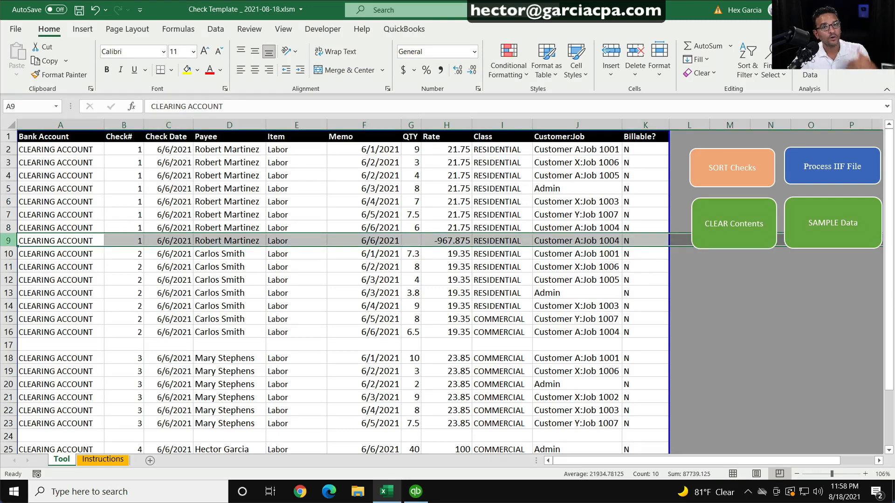
Step: Clear the Class and Customer:Job values of the offset line in row 9
left_click(497, 239)
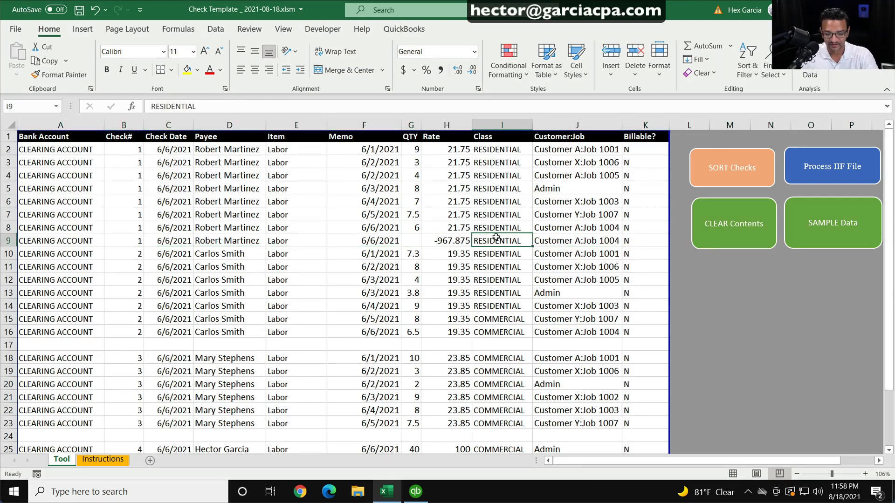
key("BackSpace")
left_click(576, 240)
key("BackSpace")
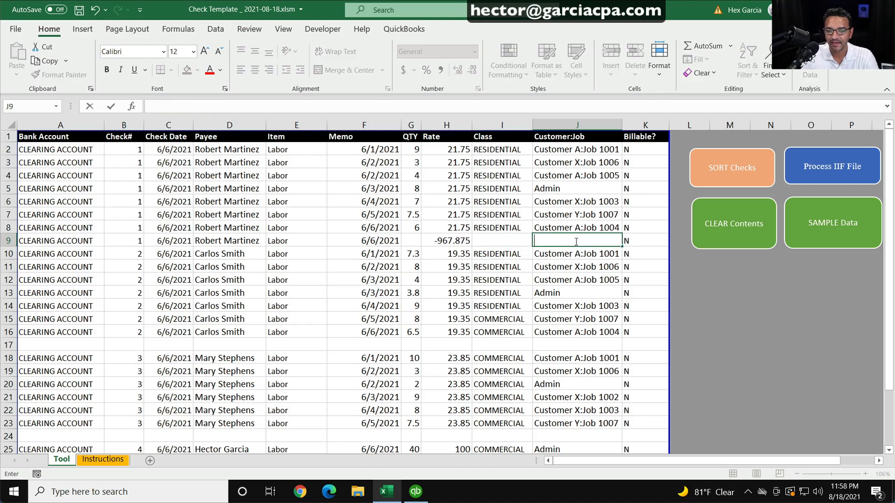
Step: Clear all the N entries in the Billable? column, from K2 down to the last check line
left_click(637, 148)
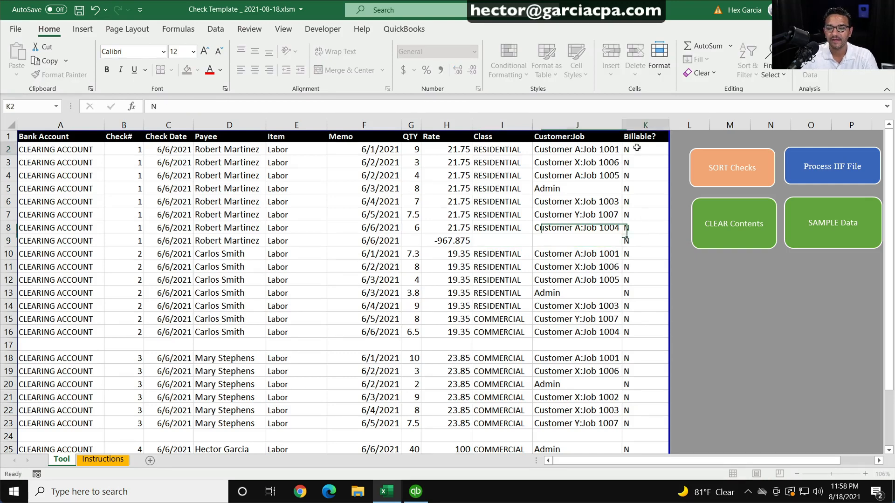
scroll(659, 359, "down", 1)
left_click(635, 406, "shift")
scroll(647, 260, "up", 1)
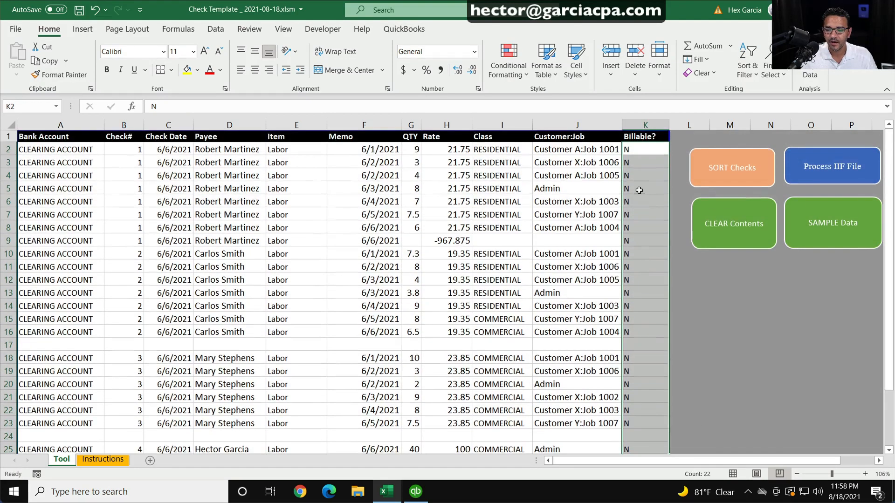
right_click(639, 190)
left_click(676, 310)
left_click(541, 215)
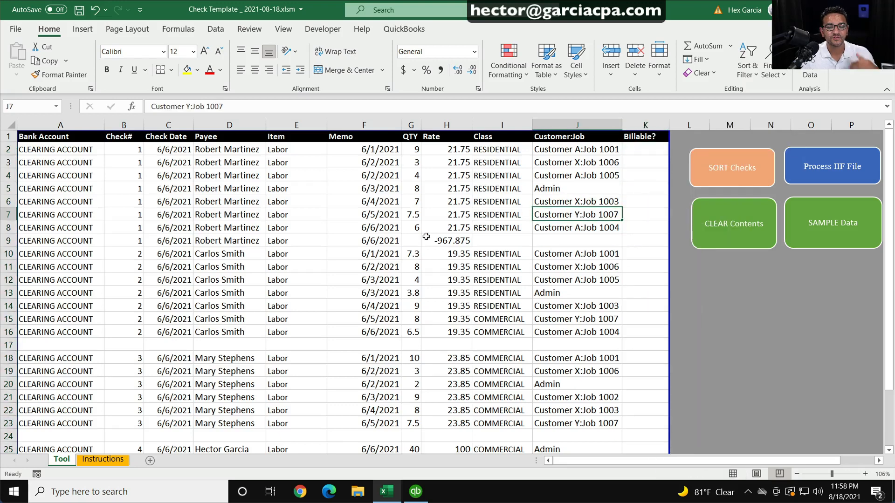
left_click(8, 240)
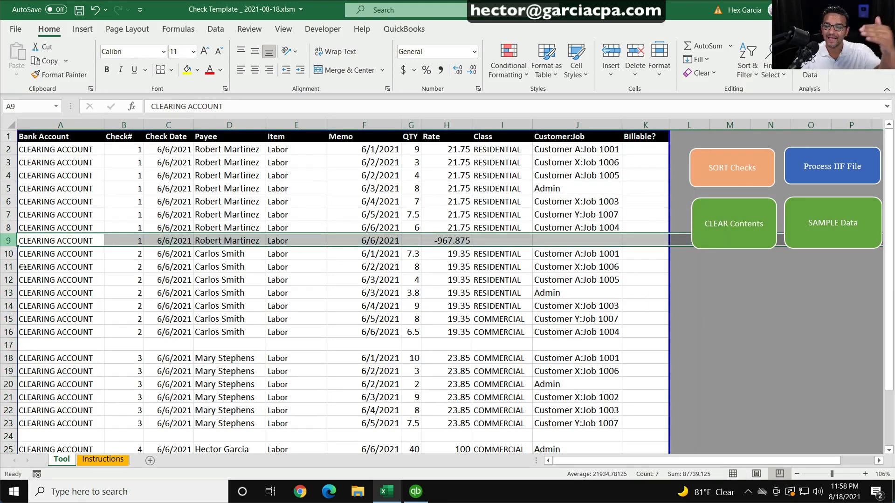
left_click(445, 241)
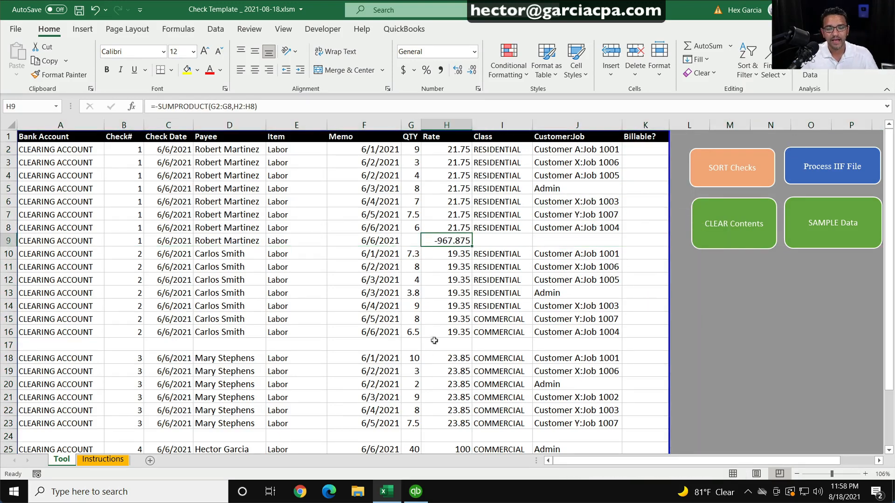
Step: Copy the last line of check 2 from row 16, columns A to J, into blank row 17
left_click_drag(47, 332, 571, 326)
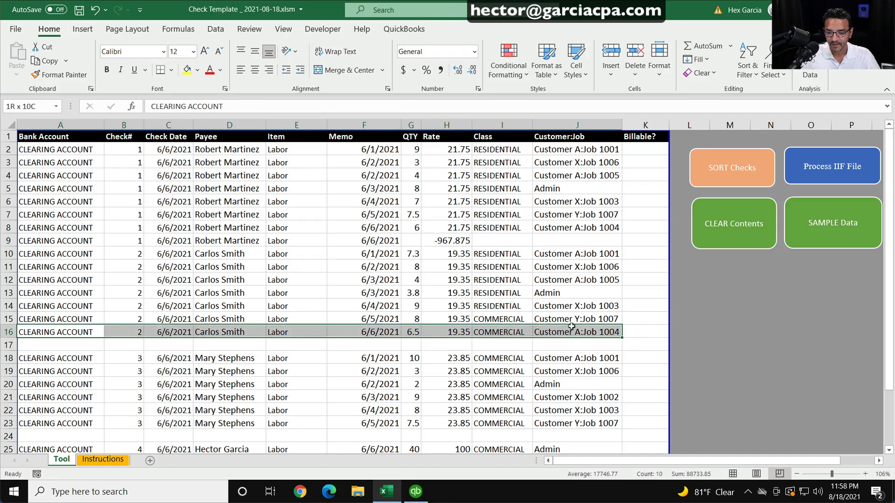
key("ctrl+c")
left_click(28, 341)
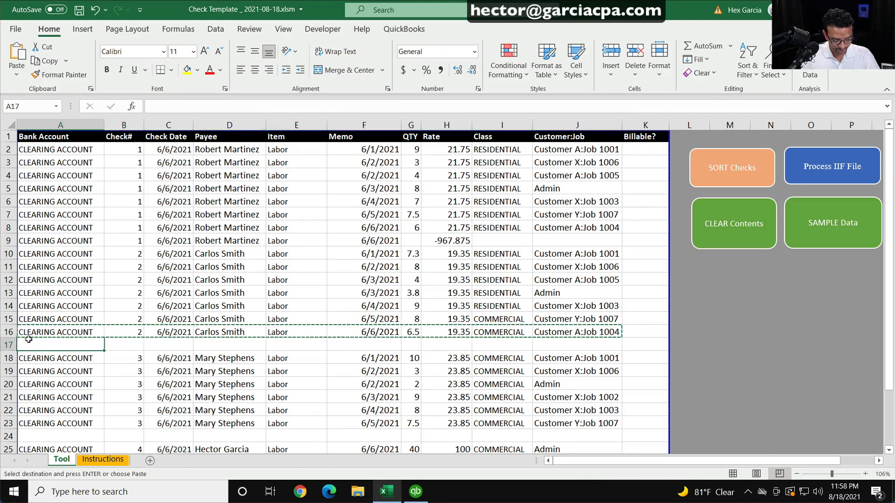
key("ctrl+v")
Step: Clear the QTY, Rate, Class and Customer:Job values in row 17
left_click(373, 345)
left_click(406, 344)
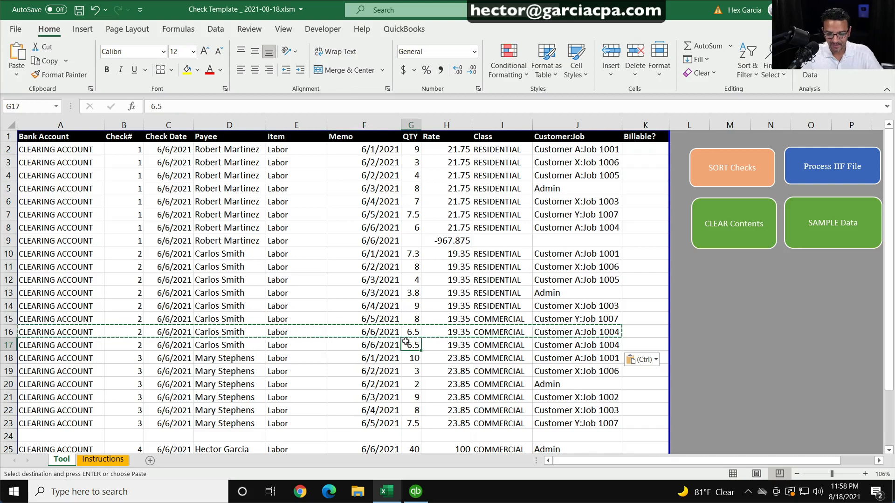
key("Delete")
left_click(567, 340)
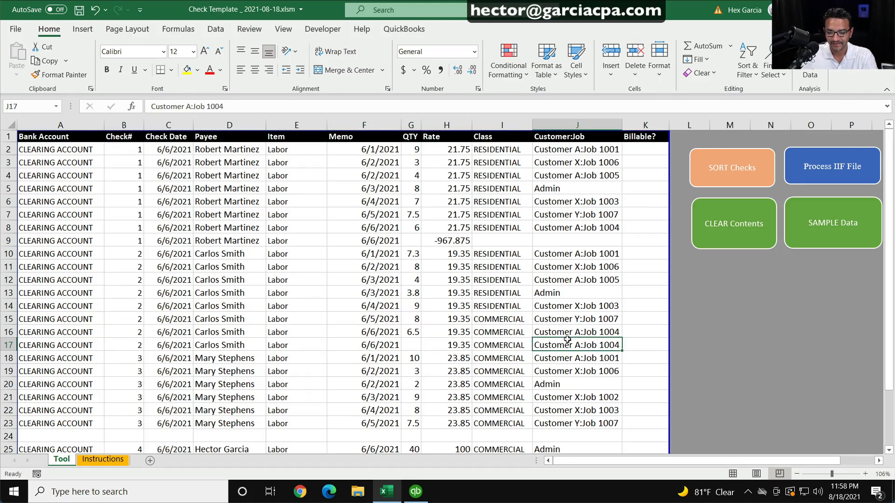
key("Delete")
left_click(496, 339)
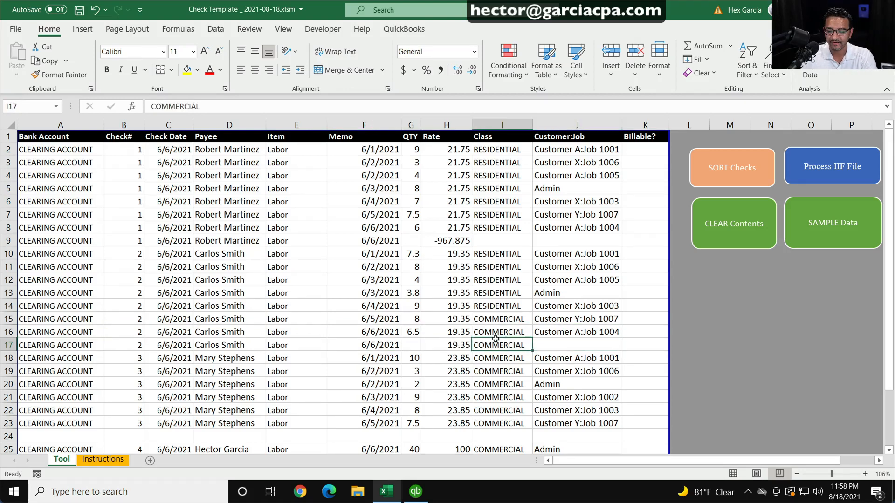
left_click(457, 338)
key("Delete")
key("Right")
key("Delete")
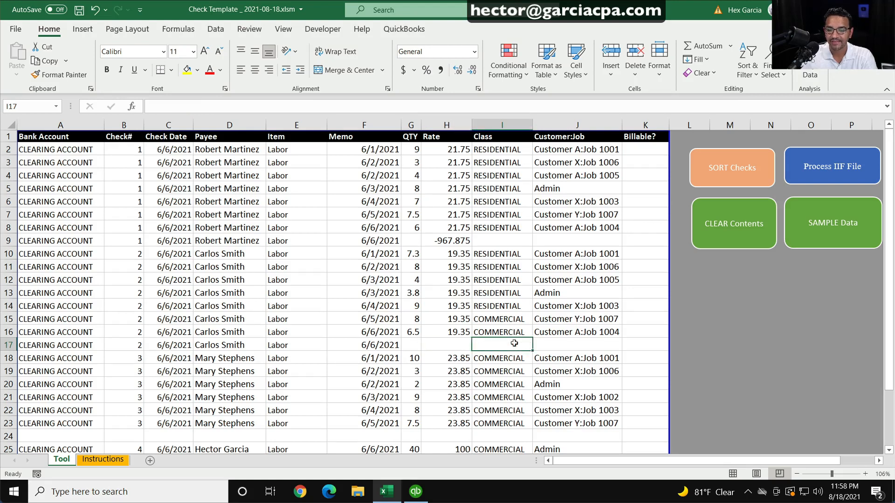
Step: Enter the formula =SUMPRODUCT(G10:G16,H10:H16) as the Rate in H17
left_click(453, 340)
type("=sum")
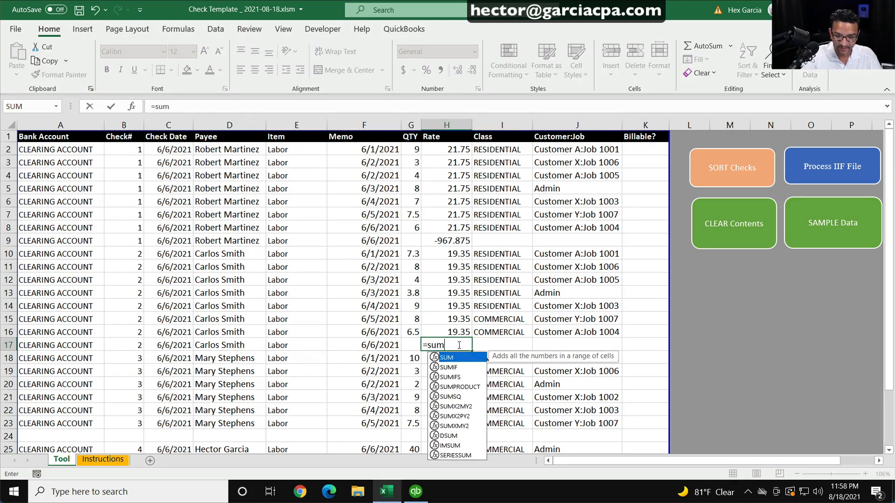
left_click(460, 387)
double_click(460, 387)
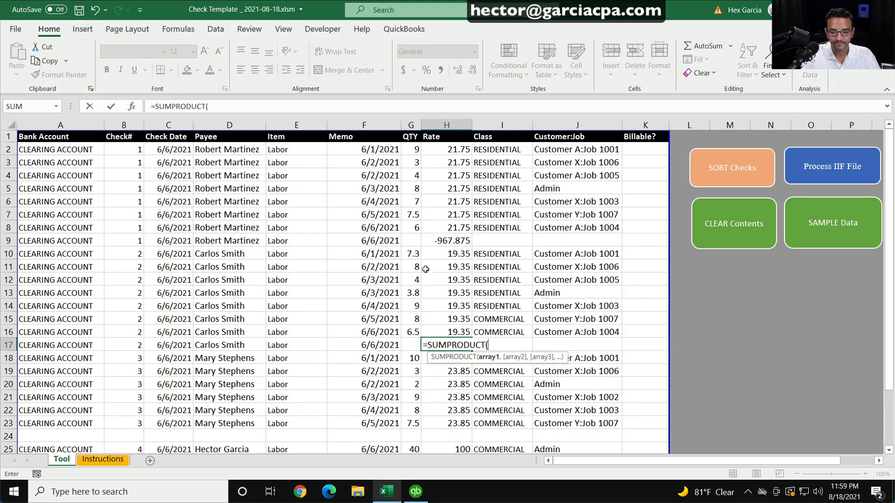
left_click(410, 254)
left_click_drag(409, 261, 412, 332)
type(",")
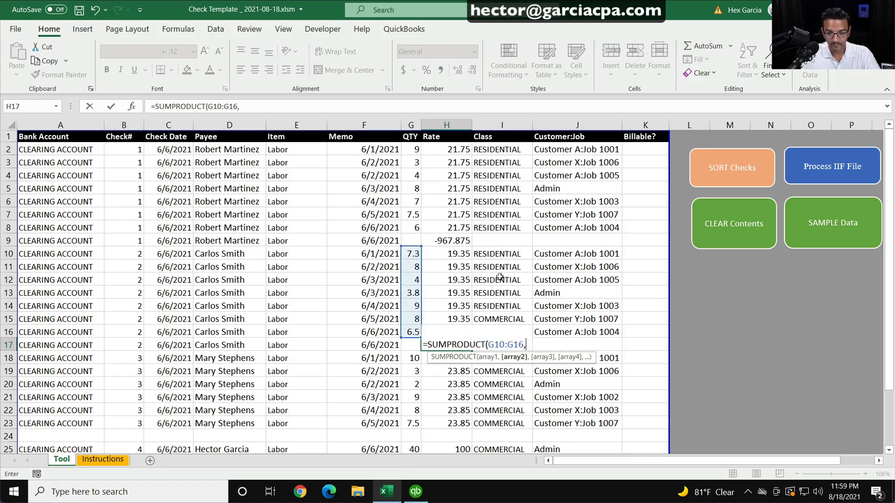
left_click_drag(453, 249, 454, 332)
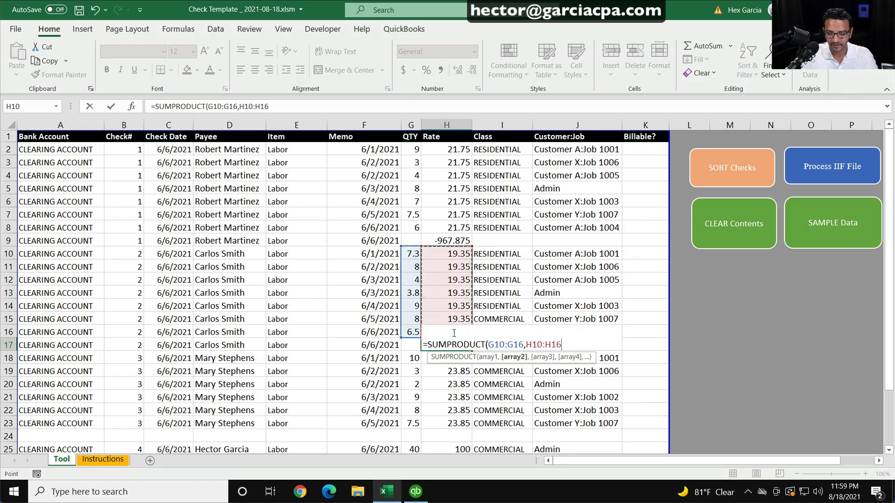
key("Return")
Step: Make the H17 total negative by adding a multiplication at the end of its SUMPRODUCT formula
key("Up")
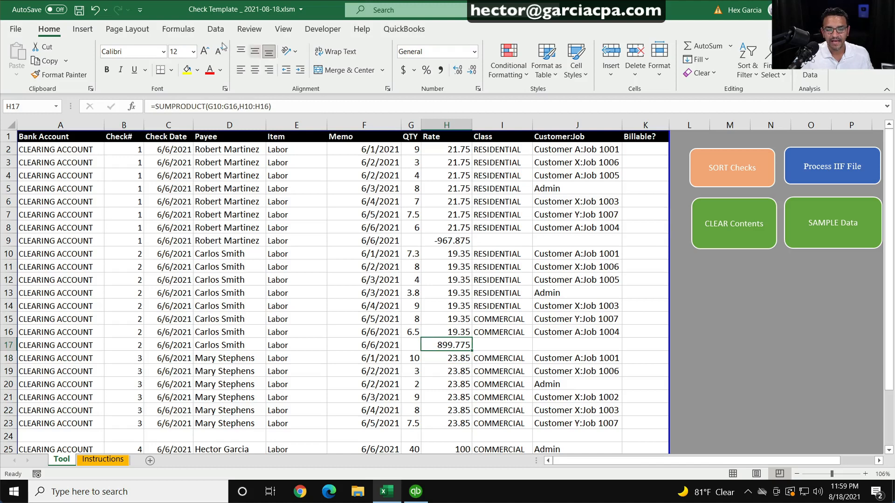
left_click(156, 106)
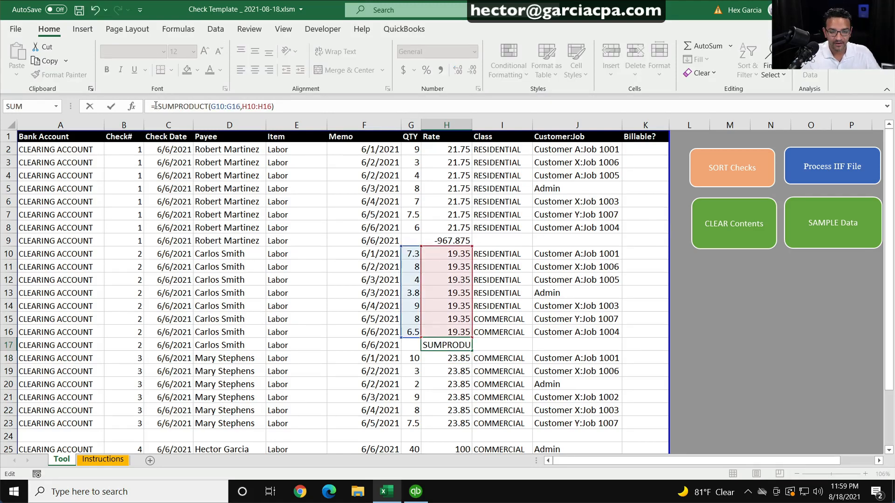
left_click(282, 108)
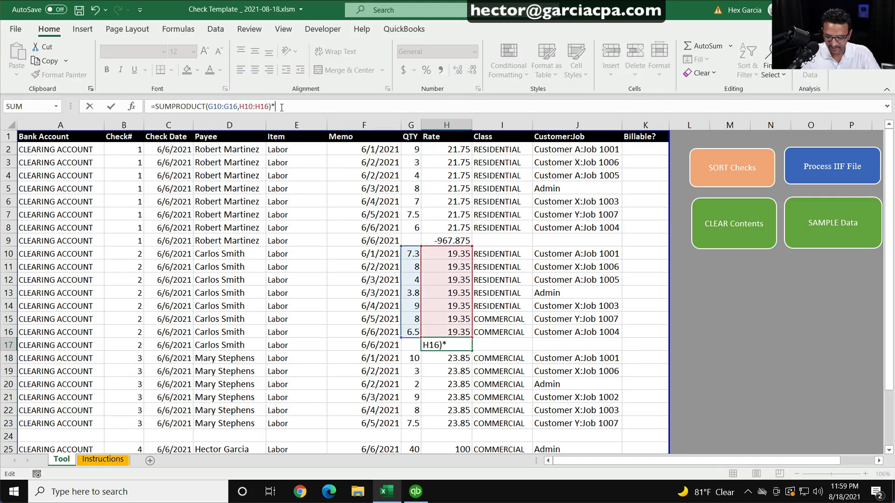
key("Return")
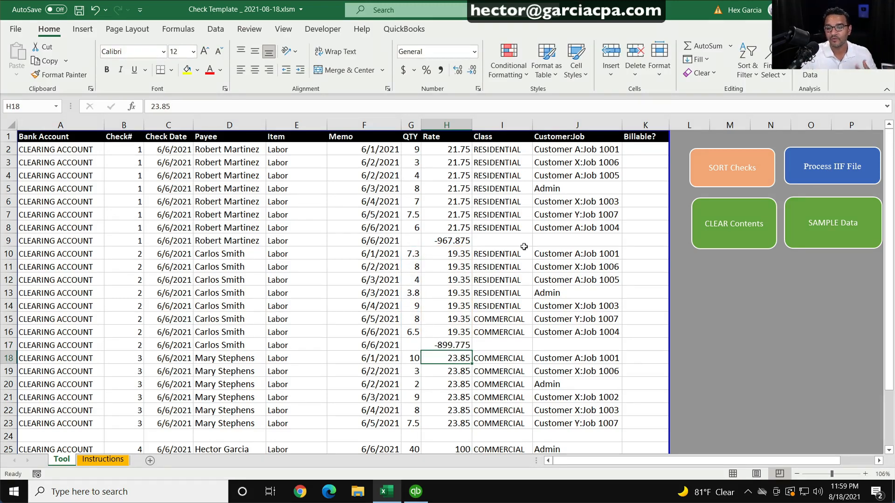
Step: Copy the last line of check 3 from row 23, columns A to J, into blank row 24
scroll(524, 246, "down", 1)
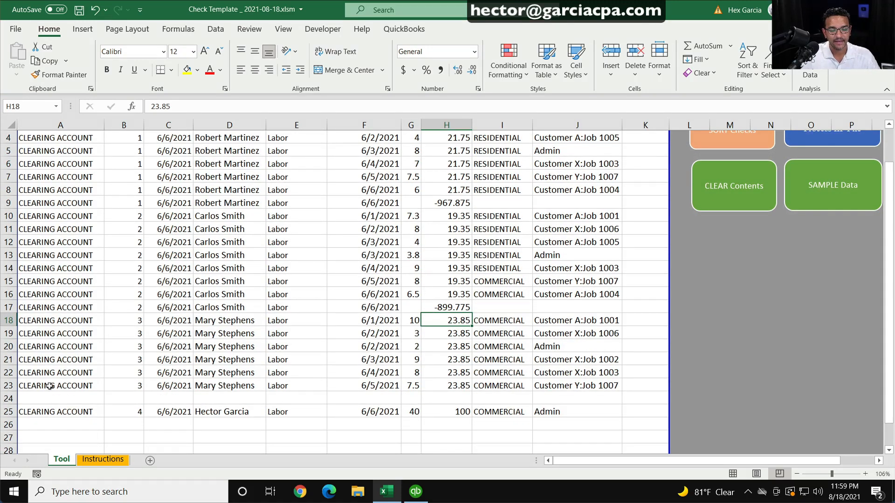
left_click_drag(50, 387, 620, 387)
key("ctrl+c")
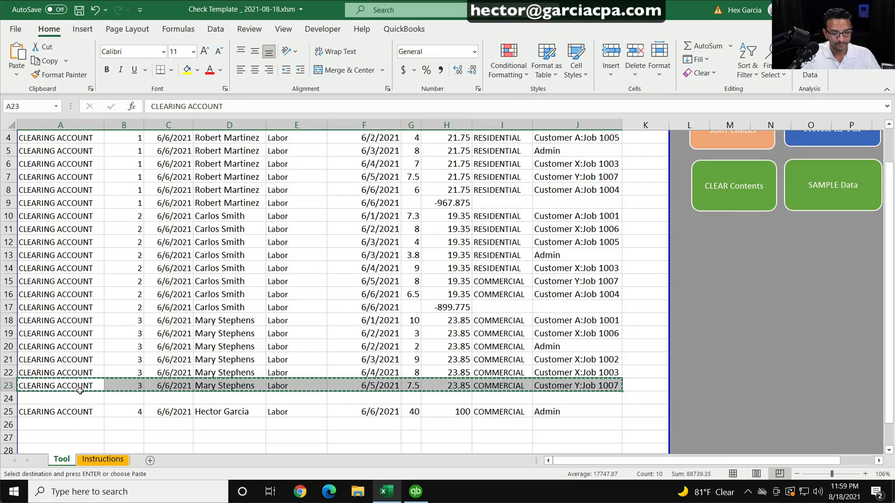
left_click(52, 398)
key("ctrl+v")
left_click(293, 405)
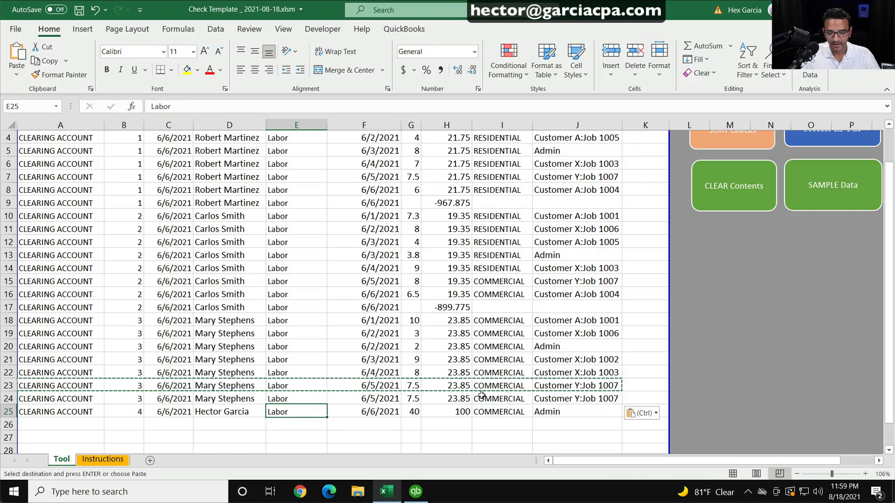
Step: Clear the Class, Customer:Job and QTY values in row 24
left_click(481, 395)
key("Delete")
left_click(569, 395)
key("Delete")
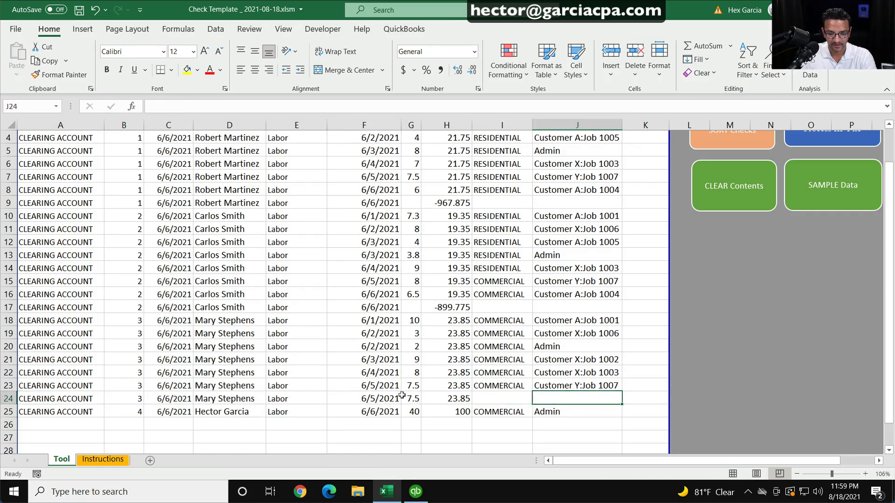
left_click(411, 394)
key("Delete")
Step: Enter the formula =SUMPRODUCT(G18:G23,H18:H23) as the Rate in H24
left_click(449, 397)
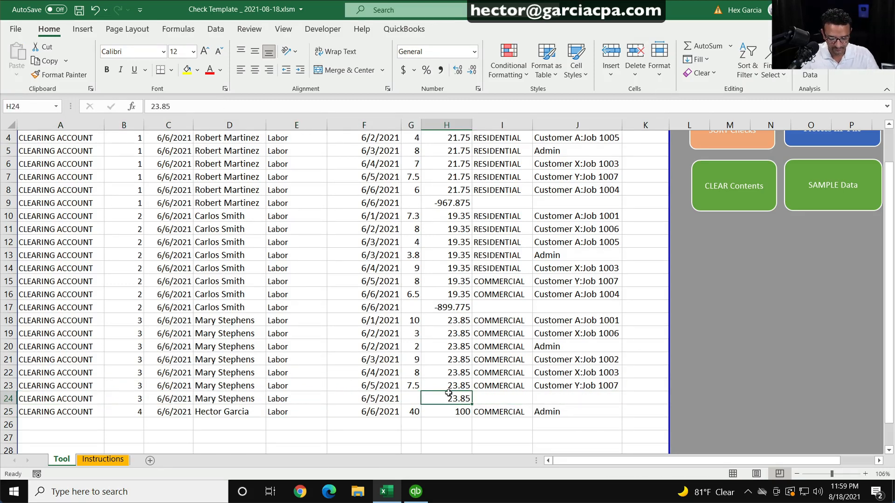
type("=sum")
left_click(512, 406)
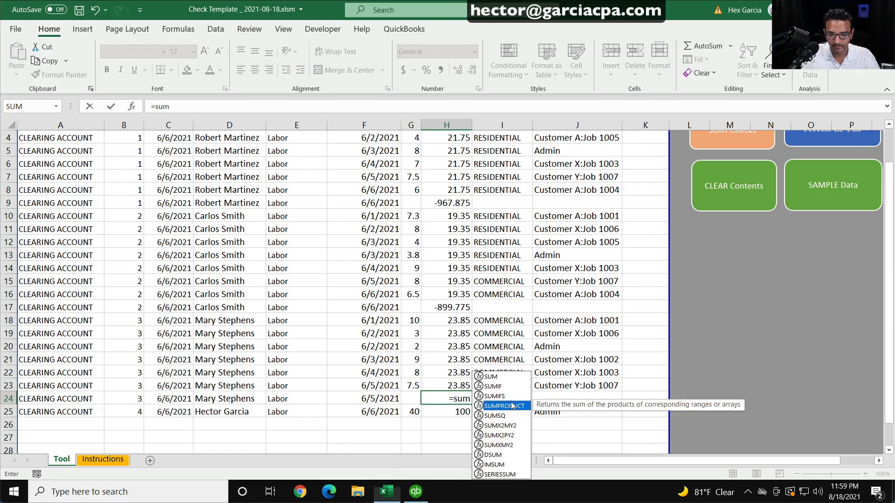
double_click(512, 406)
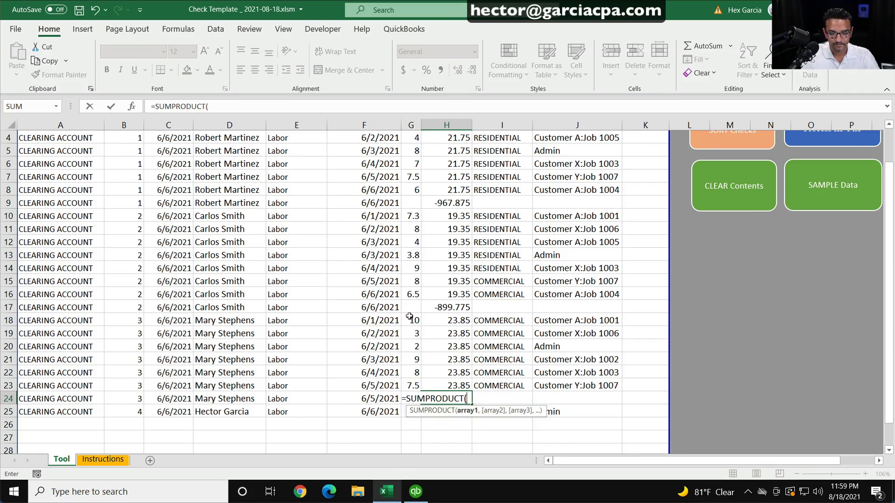
left_click_drag(409, 317, 411, 380)
type(",")
left_click_drag(448, 316, 448, 381)
key("Return")
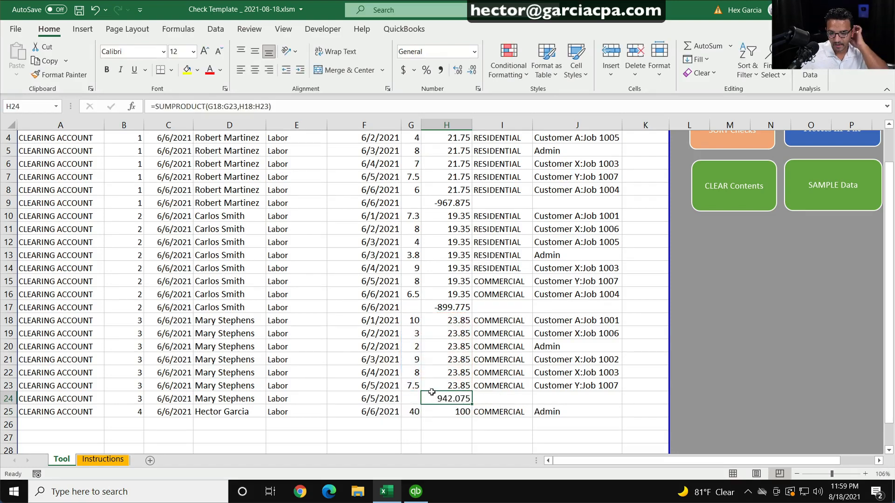
Step: Make the H24 total negative by adding *-1 at the end of its SUMPRODUCT formula
left_click(286, 109)
type("*")
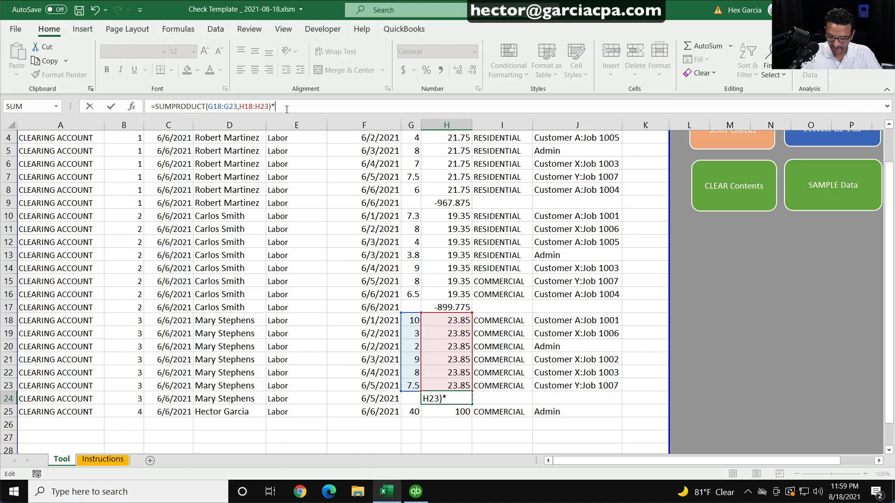
type("-1")
key("Return")
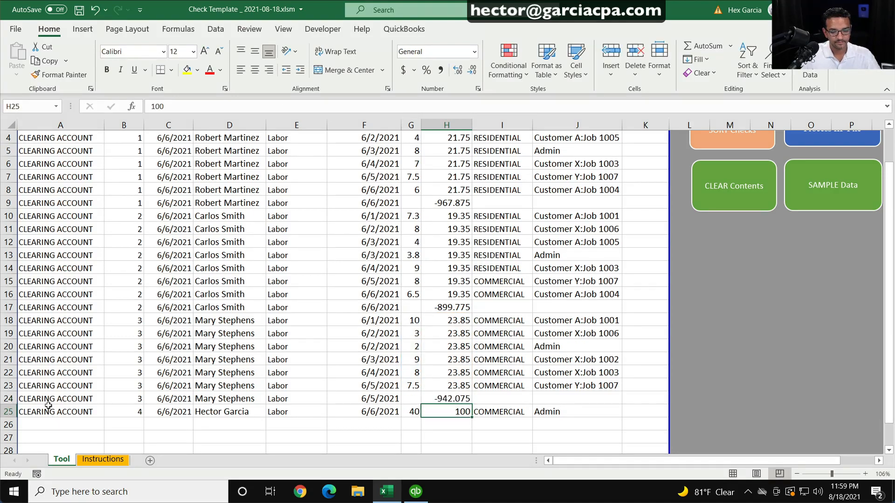
Step: Copy the check 4 line from row 25, columns A to J, into blank row 26
left_click_drag(49, 410, 565, 414)
key("ctrl+c")
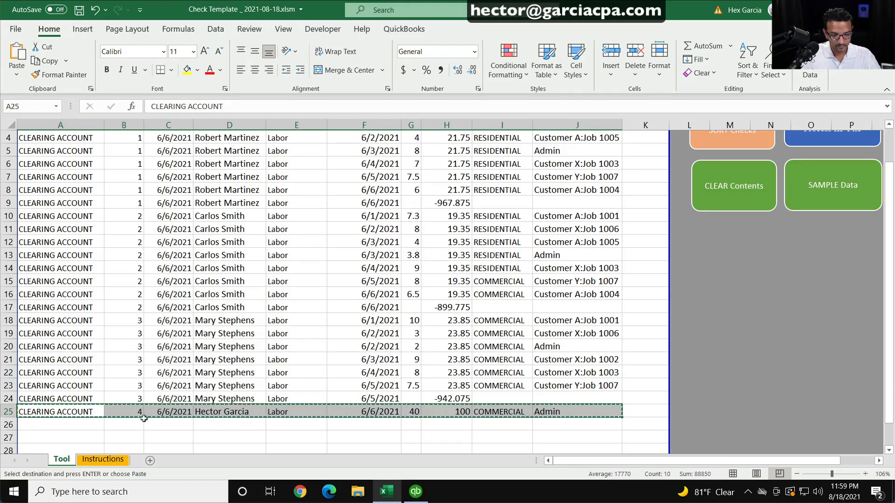
left_click(60, 424)
key("ctrl+v")
left_click(337, 435)
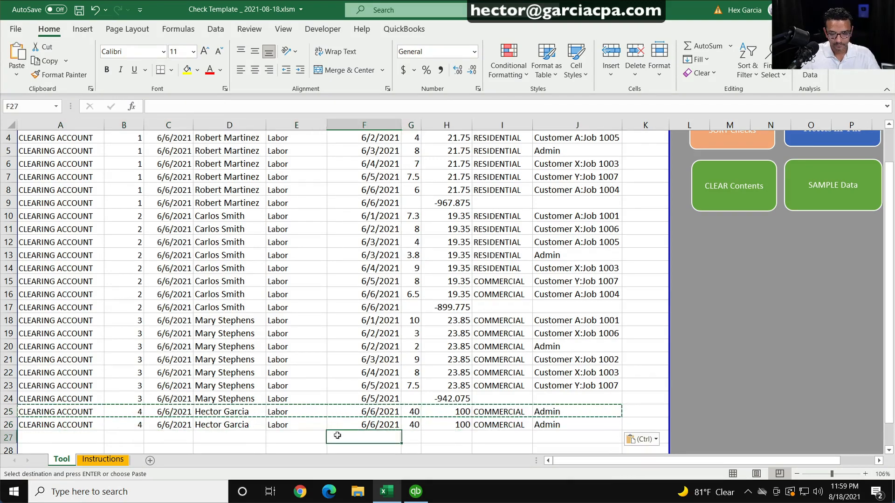
key("Escape")
Step: Clear the QTY, Class and Customer:Job values in row 26
left_click(411, 425)
key("Delete")
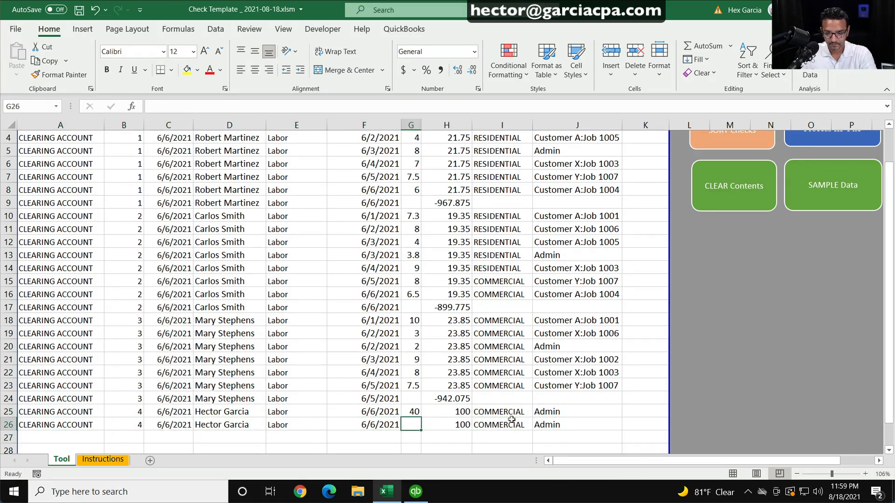
left_click(512, 421)
key("Delete")
left_click(567, 423)
key("Delete")
Step: Try the formula =SUMPRODUCT(G25,G25) as the Rate in H26
left_click(448, 425)
double_click(449, 425)
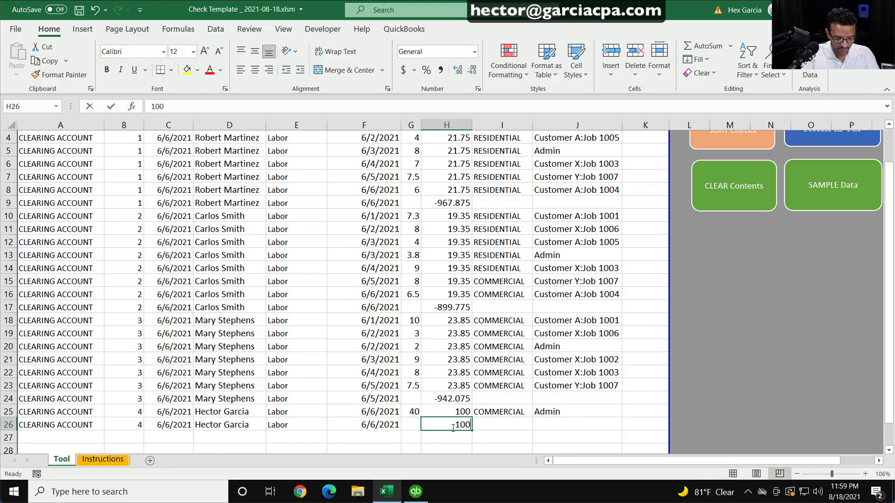
type("=sum")
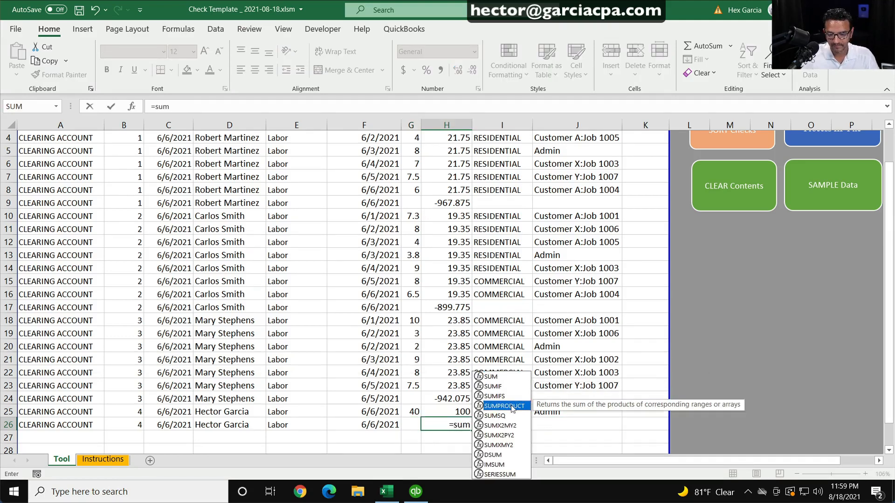
double_click(503, 406)
left_click(407, 407)
type(",")
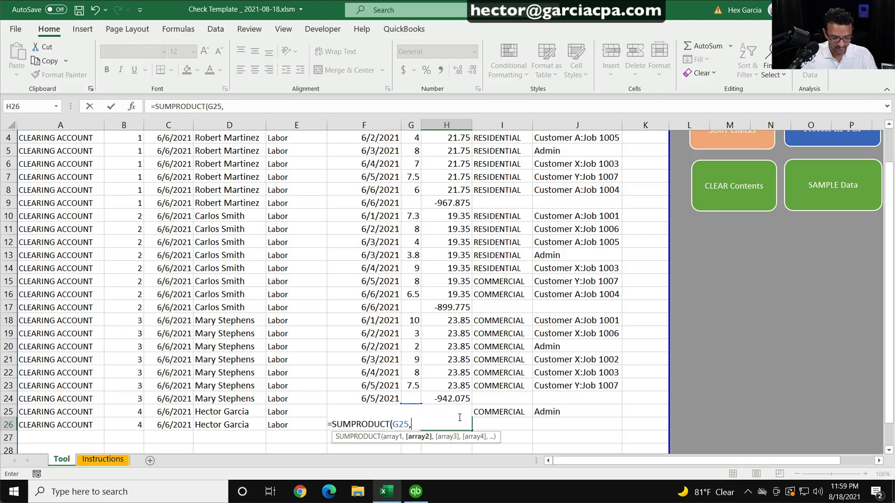
type("G25")
key("Return")
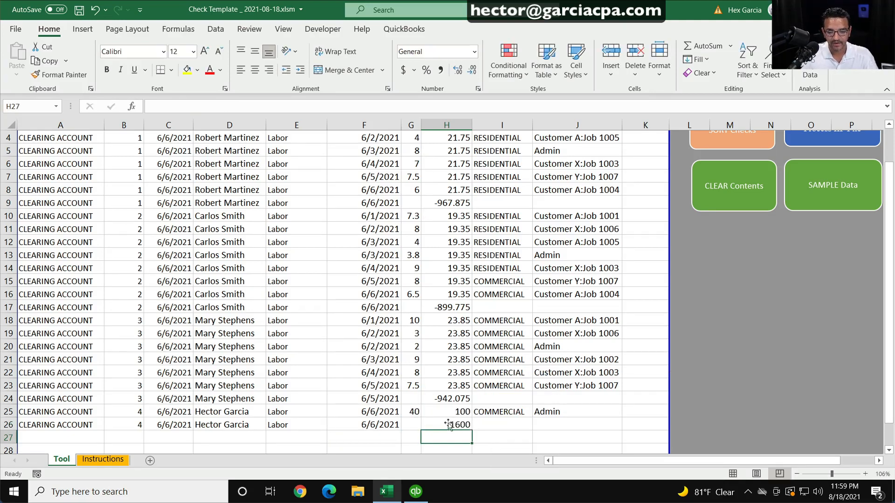
left_click(457, 424)
left_click(252, 105)
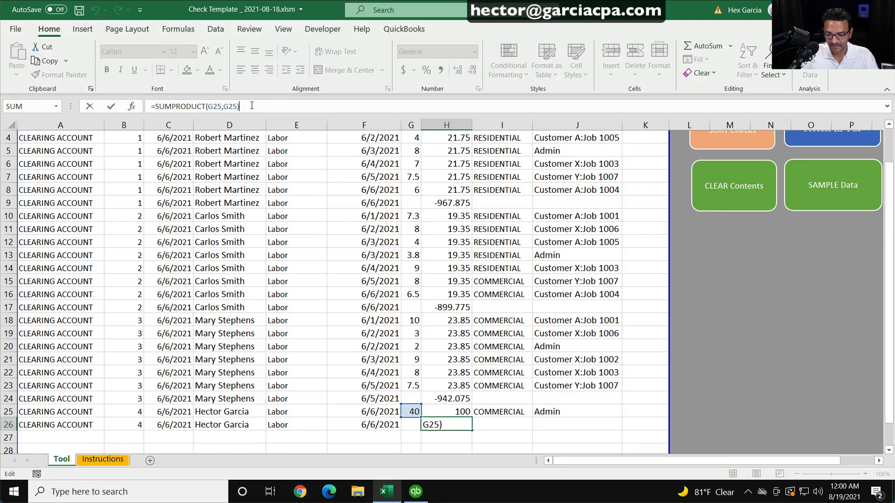
key("Escape")
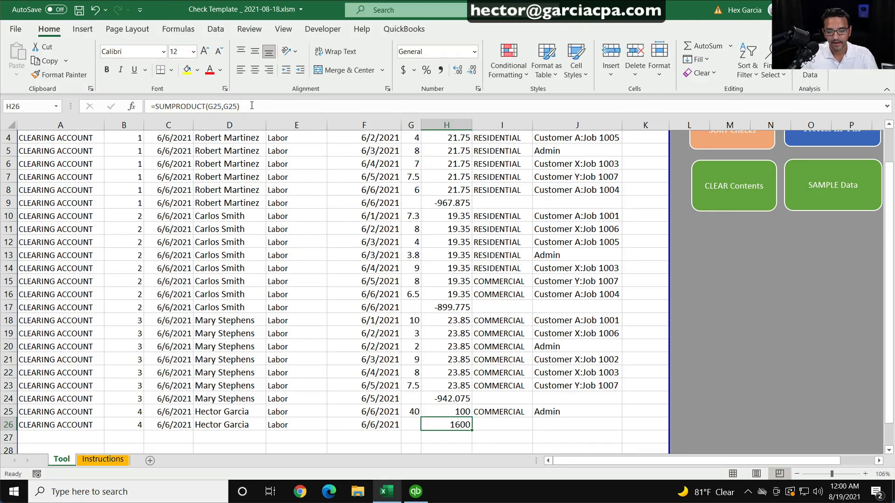
left_click(266, 112)
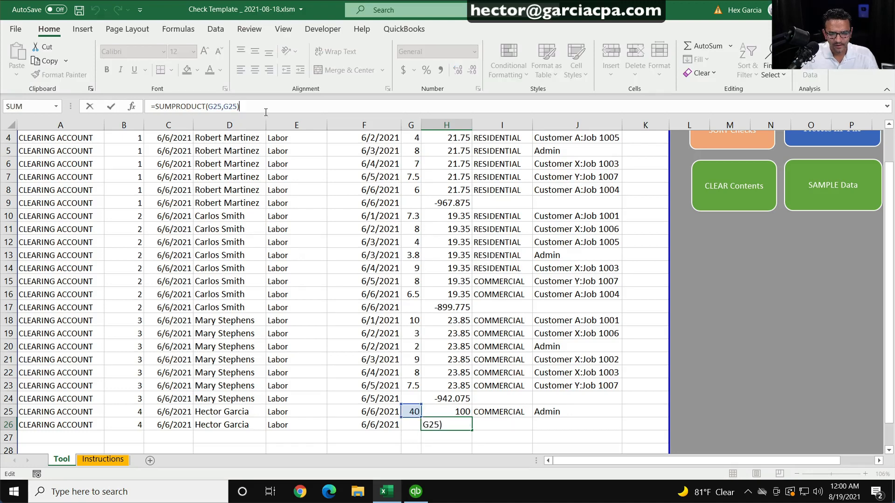
key("Escape")
Step: Replace the Rate formula in H26 with =SUMPRODUCT(G25,H25)
double_click(463, 430)
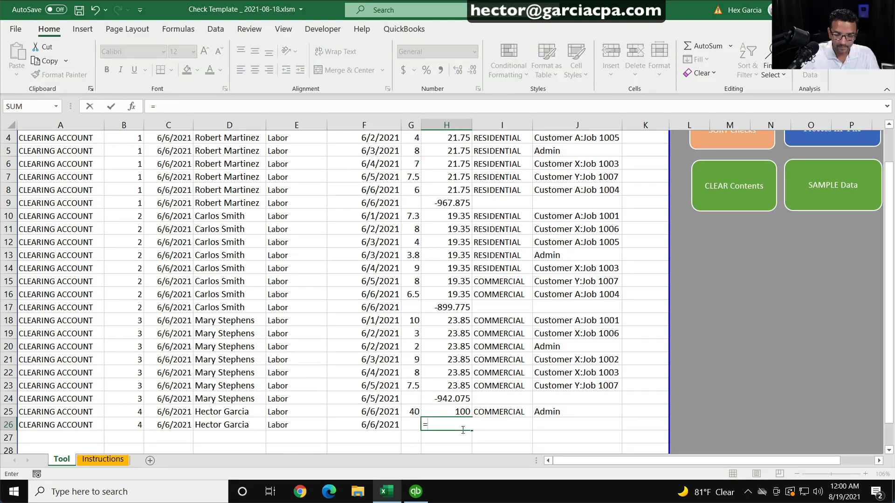
key("Escape")
type("=sum")
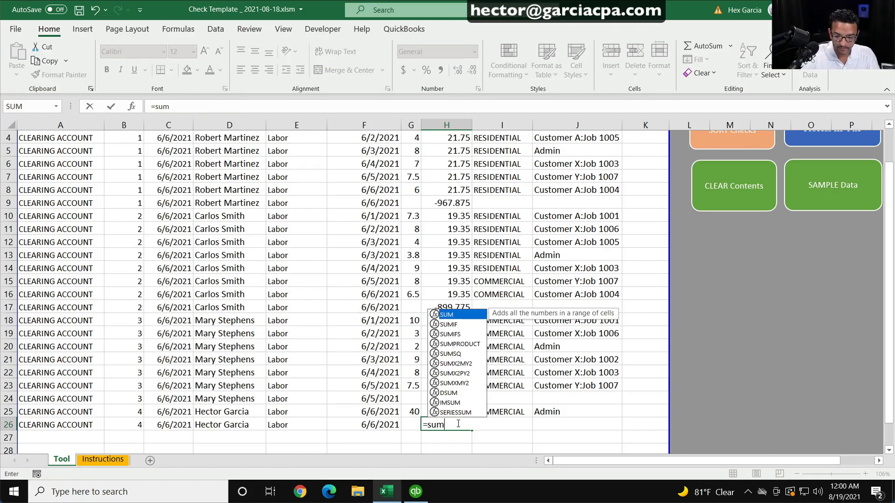
double_click(467, 345)
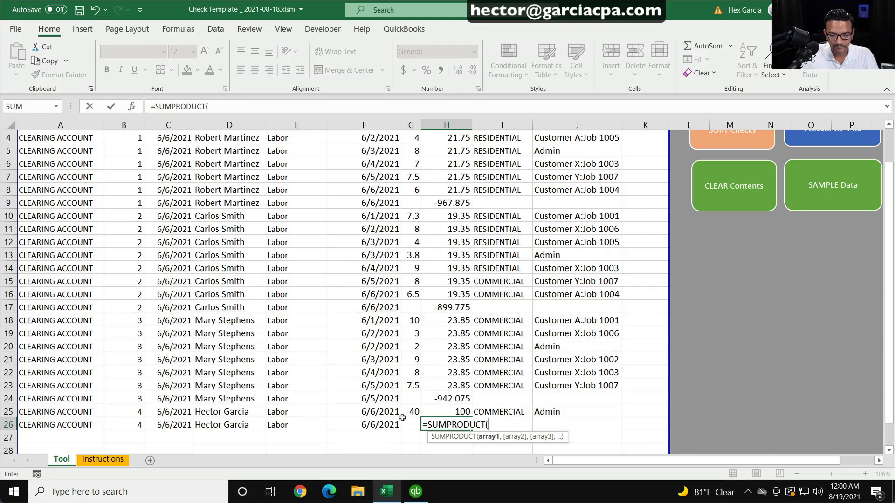
left_click(406, 410)
left_click(229, 106)
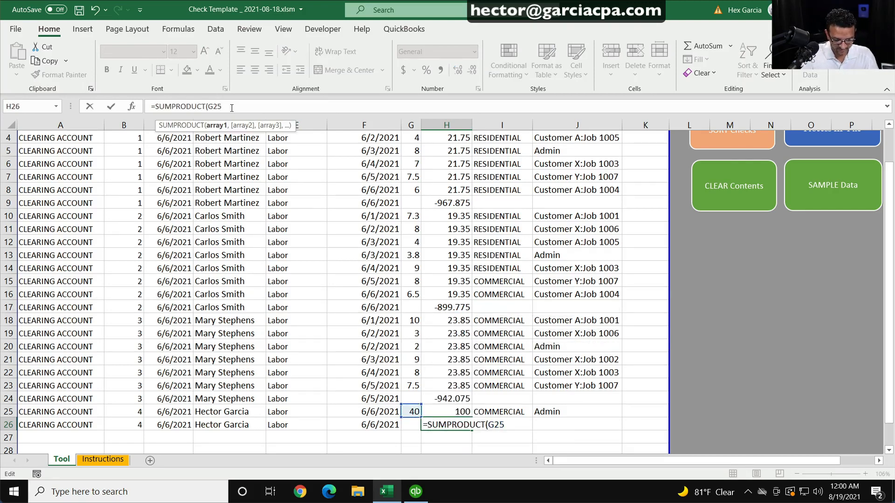
type(",H2")
type("5")
key("Return")
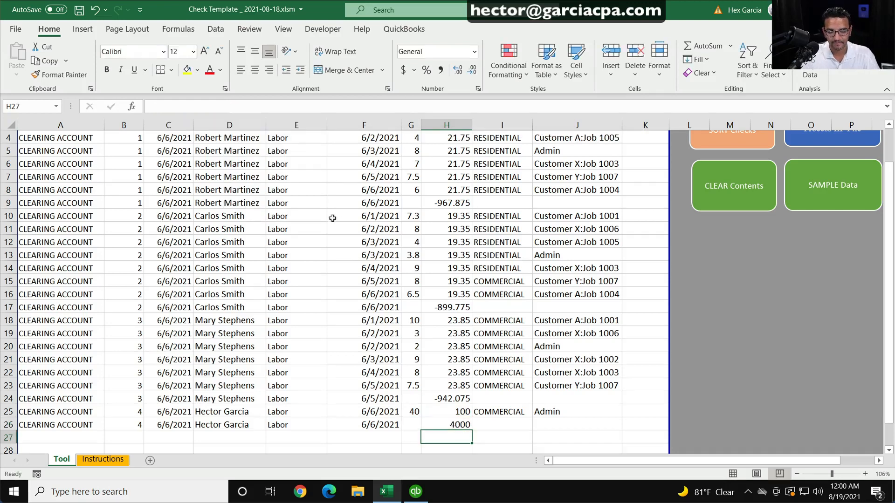
Step: Make the H26 total negative by inserting a minus sign before SUMPRODUCT in its formula
left_click(457, 422)
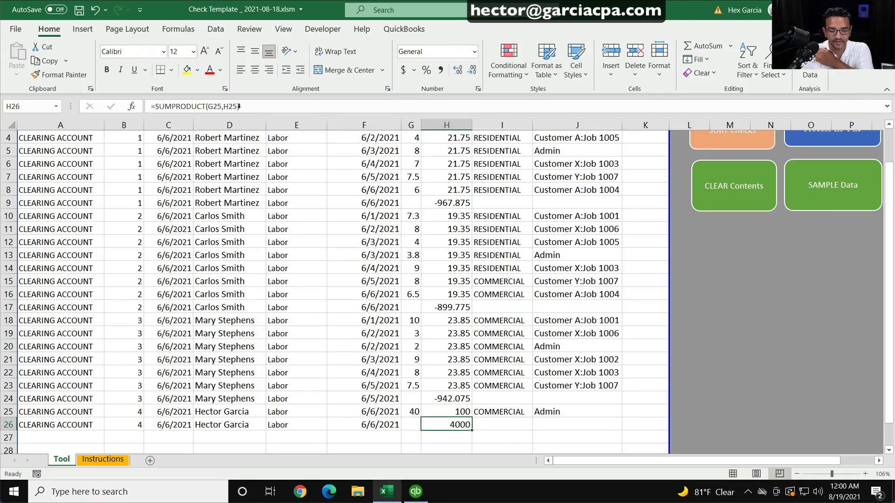
left_click(160, 106)
type("-")
key("Return")
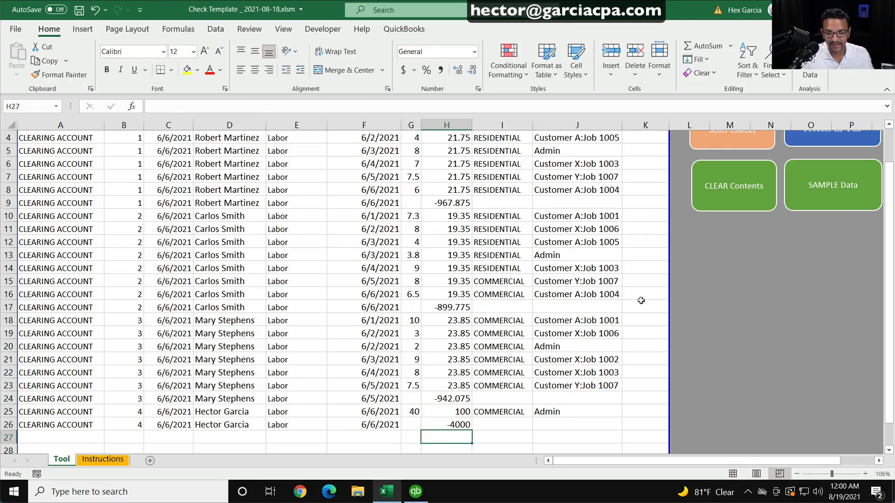
left_click(546, 423)
Step: Process the check lines into an IIF file and save it to the Desktop as HGA_CHECK_Import_20210819.IIF
scroll(547, 423, "up", 1)
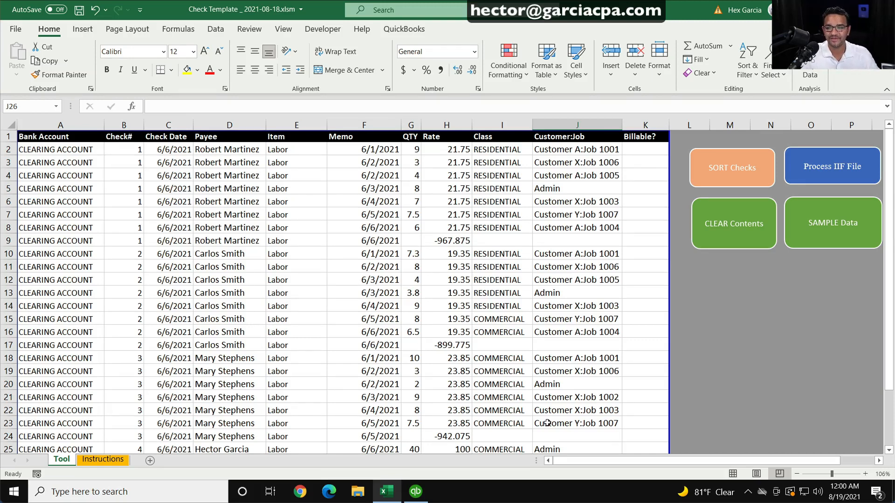
left_click(825, 163)
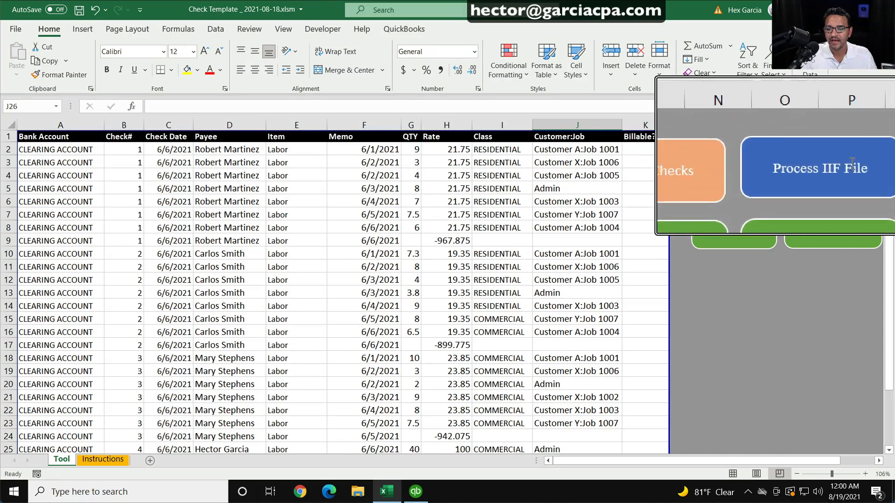
left_click(436, 286)
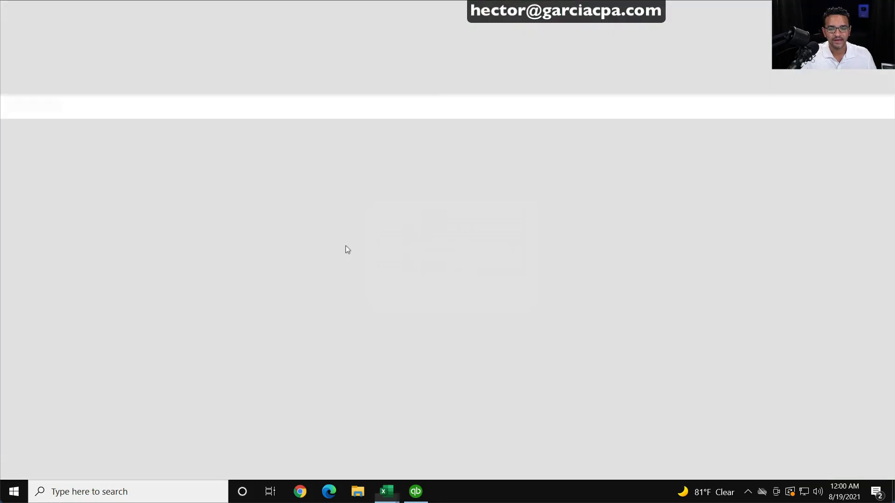
left_click(335, 261)
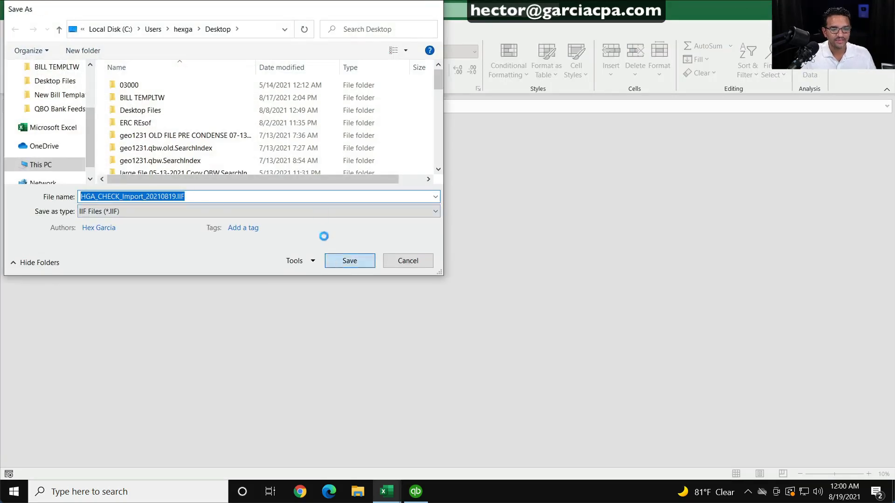
left_click(510, 287)
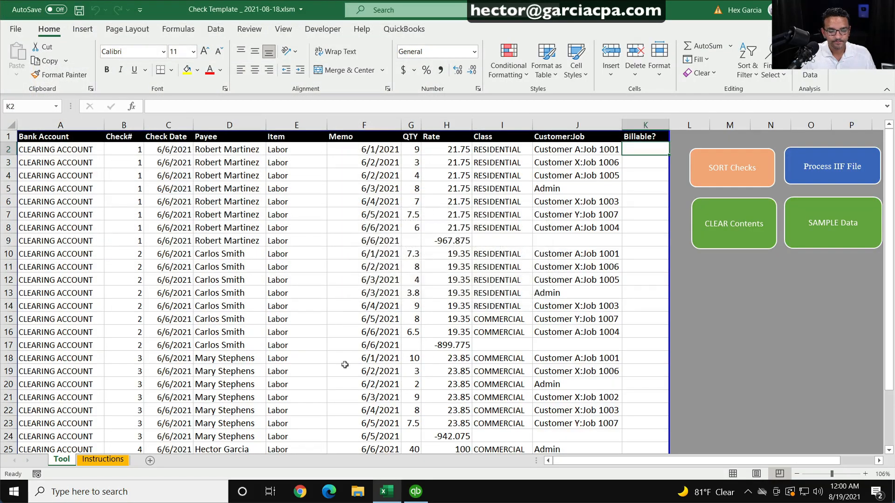
Step: Switch to QuickBooks and refresh the Profit & Loss by Job report
left_click(414, 492)
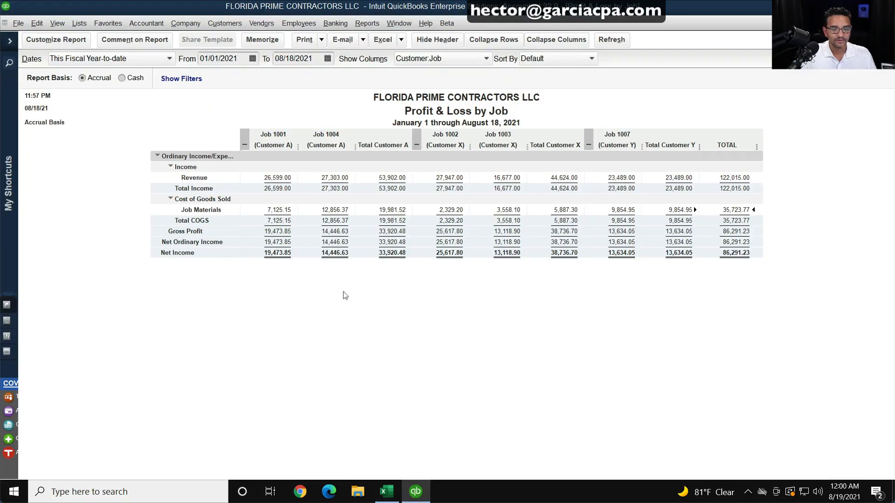
left_click(599, 39)
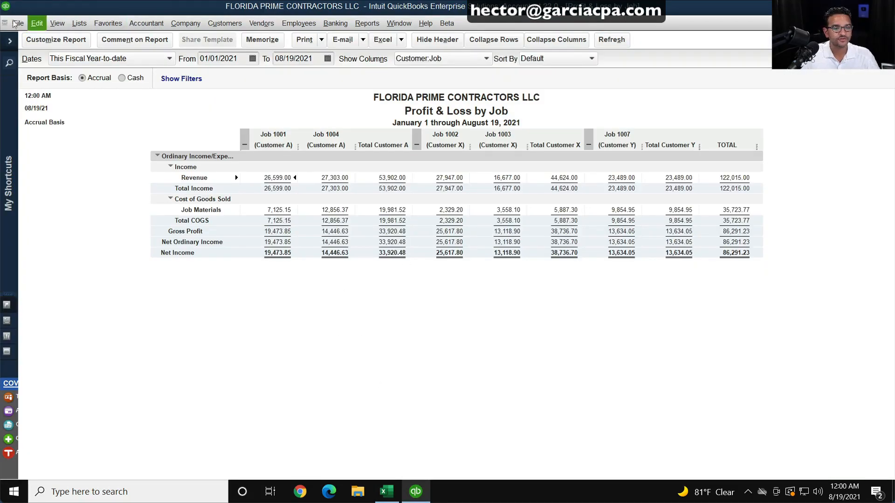
Step: Import HGA_CHECK_Import_20210819.IIF from the Desktop, letting all open windows close, and finish the import summary
left_click(18, 23)
mouse_move(29, 148)
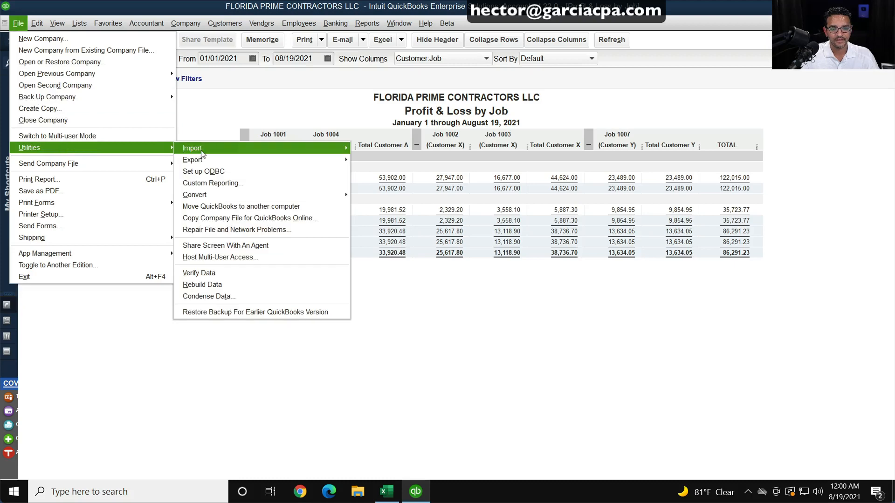
mouse_move(192, 148)
left_click(370, 160)
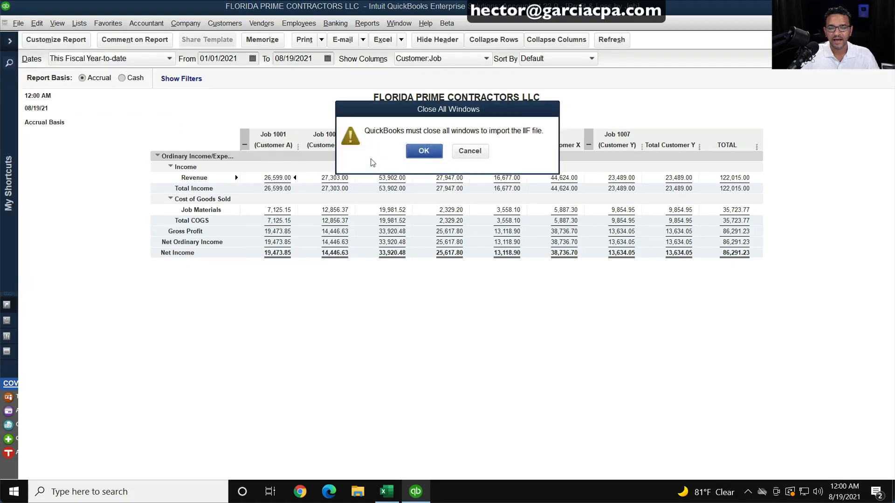
left_click(426, 155)
left_click(308, 226)
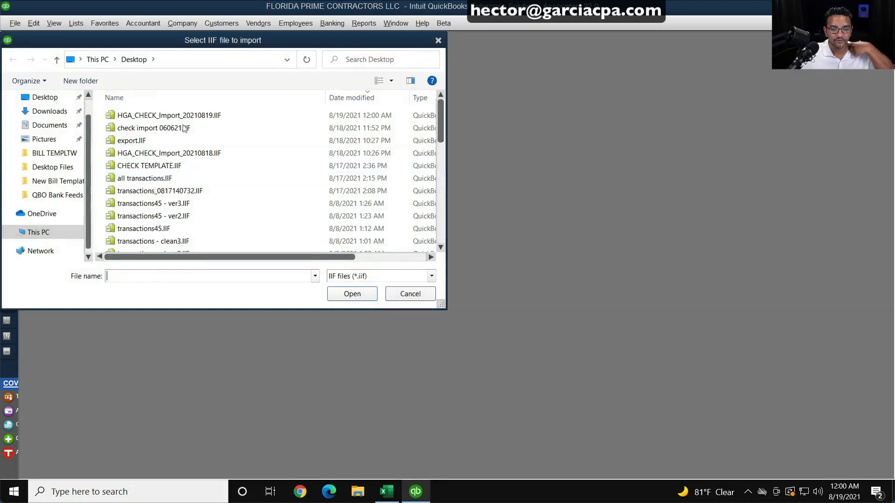
double_click(168, 115)
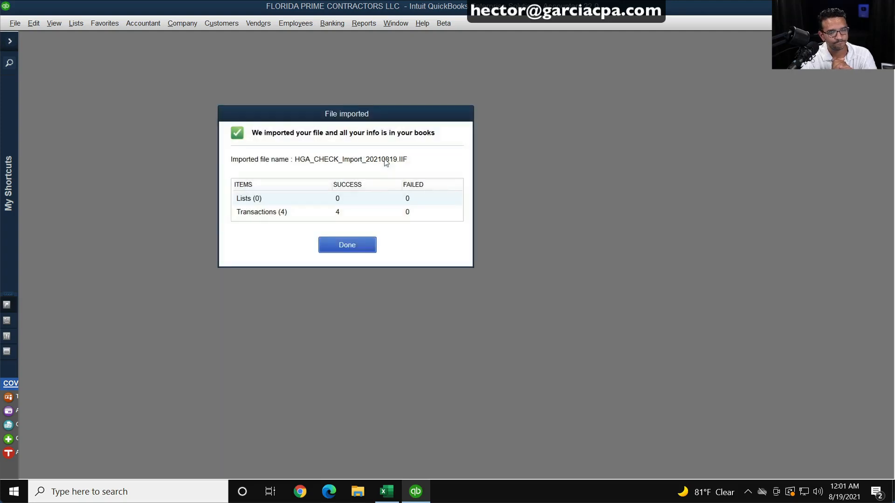
left_click(336, 246)
Step: Open the standard Profit & Loss report for This Fiscal Year, maximized, with columns by Customer:Job
left_click(363, 22)
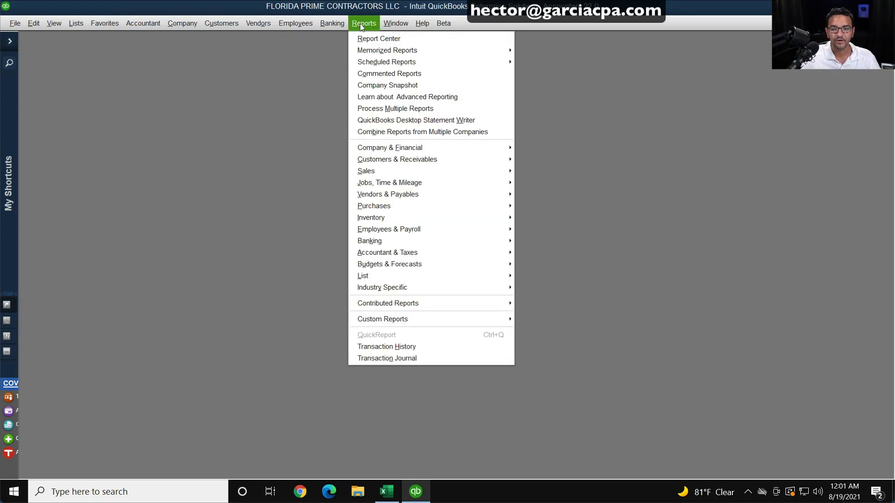
mouse_move(406, 147)
left_click(567, 147)
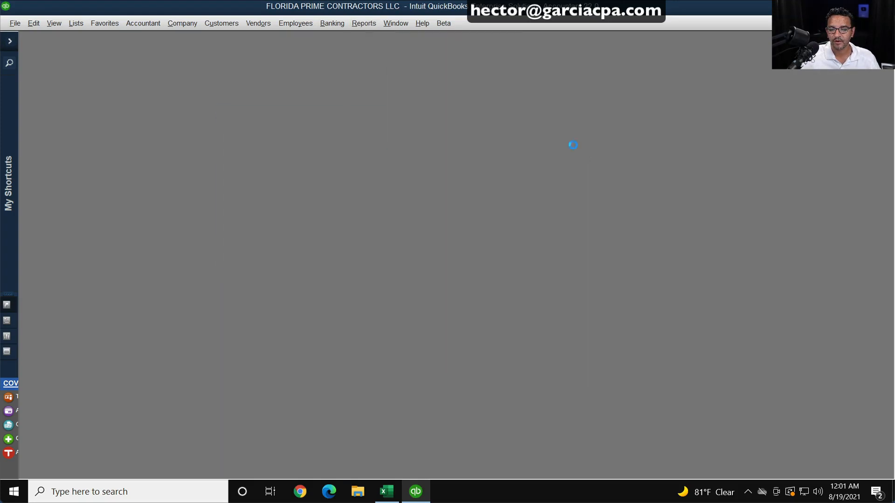
left_click(74, 77)
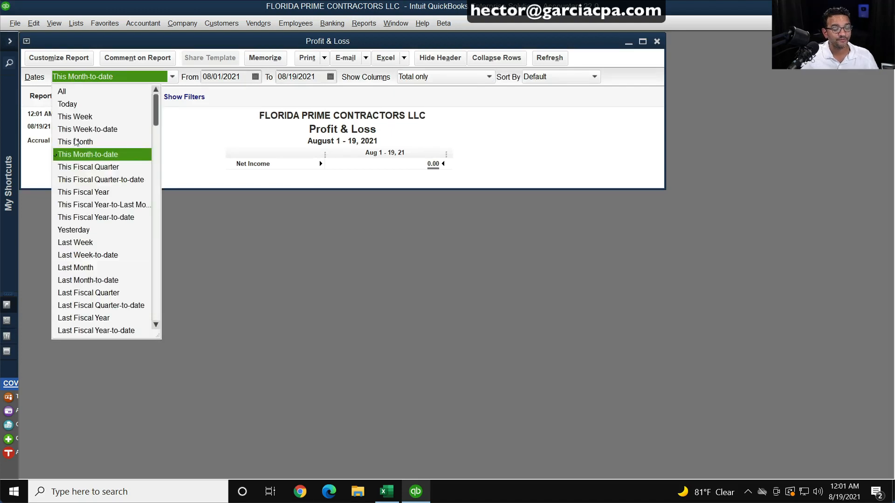
left_click(84, 192)
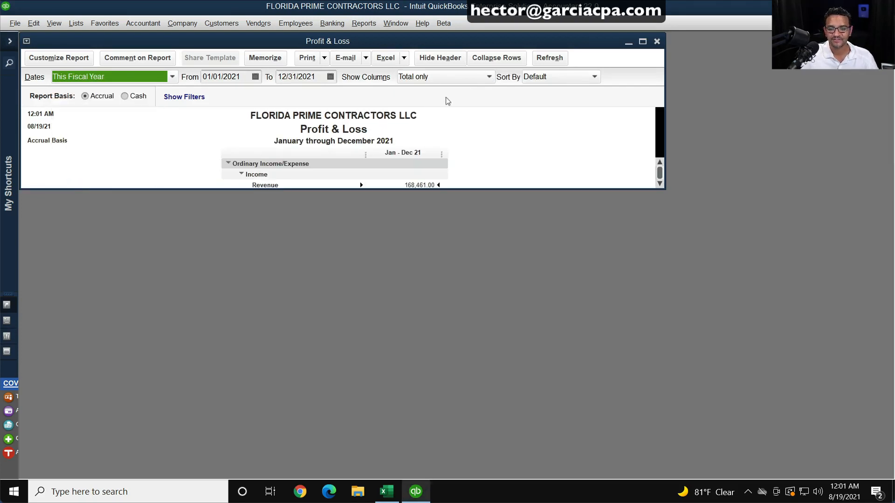
double_click(446, 41)
left_click(442, 58)
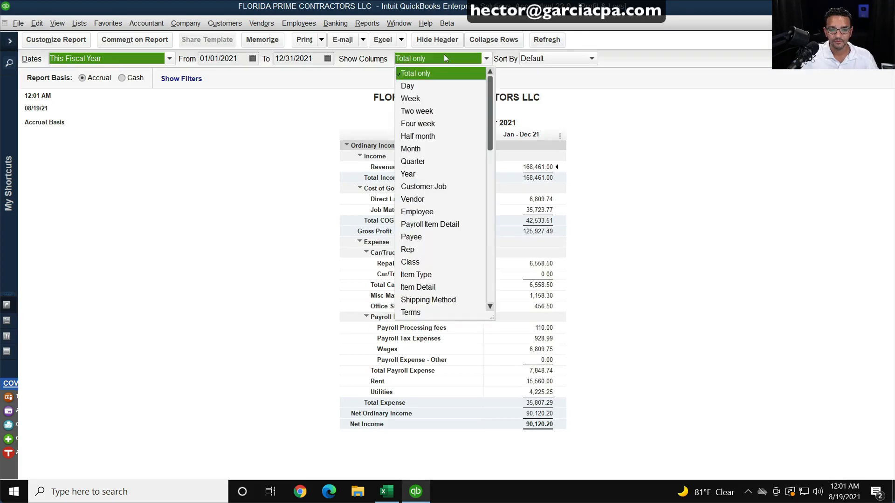
left_click(425, 186)
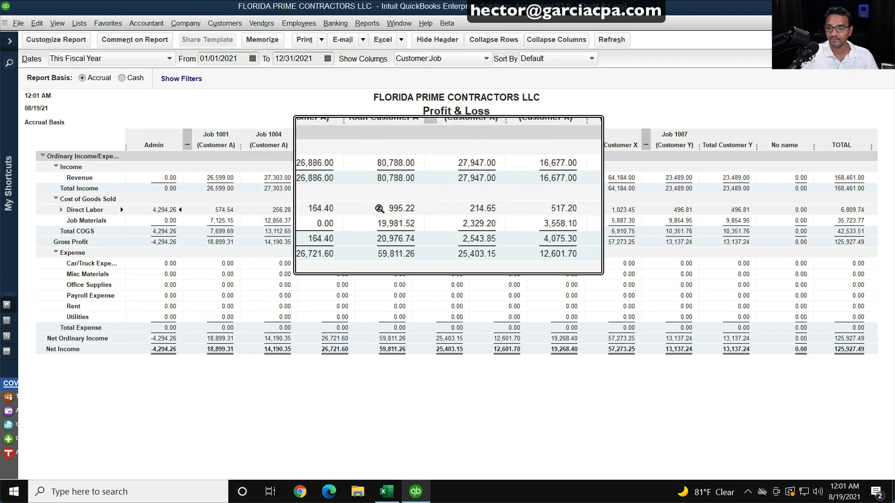
Step: Drill down from Job 1005's Direct Labor amount to check 1 and examine the cost and quantity of its last Labor line
double_click(337, 209)
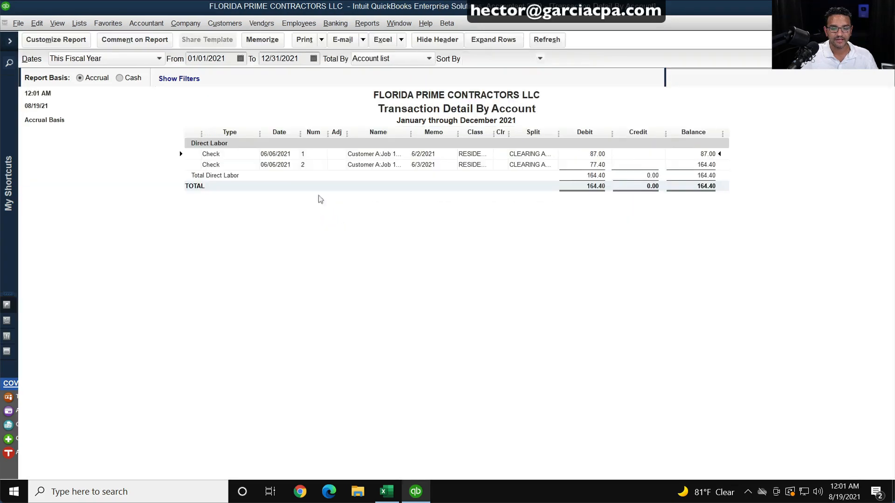
double_click(360, 153)
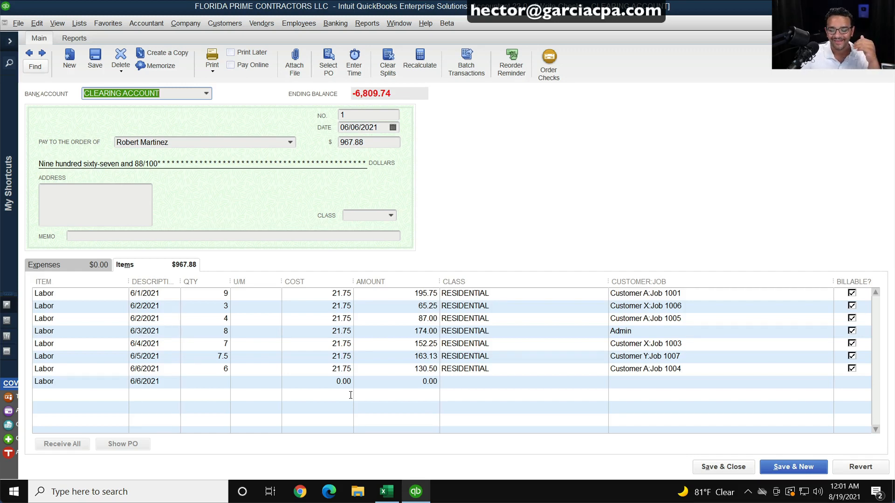
left_click(331, 382)
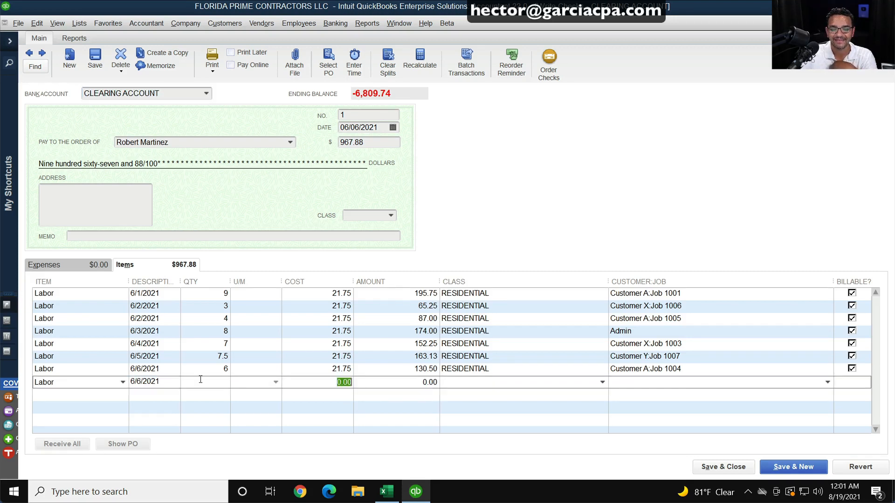
left_click(221, 383)
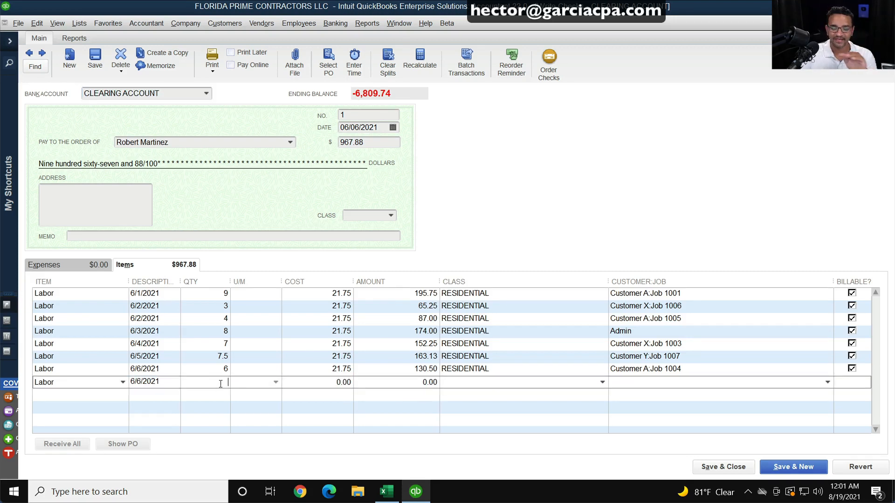
Step: Delete the four imported checks numbered 1 to 4 from the clearing account and return to the Profit & Loss report
right_click(479, 140)
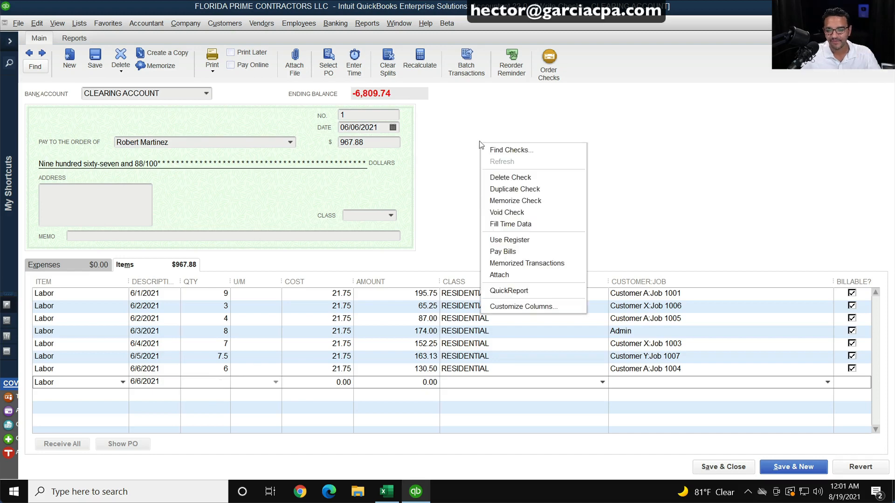
left_click(504, 174)
left_click(418, 145)
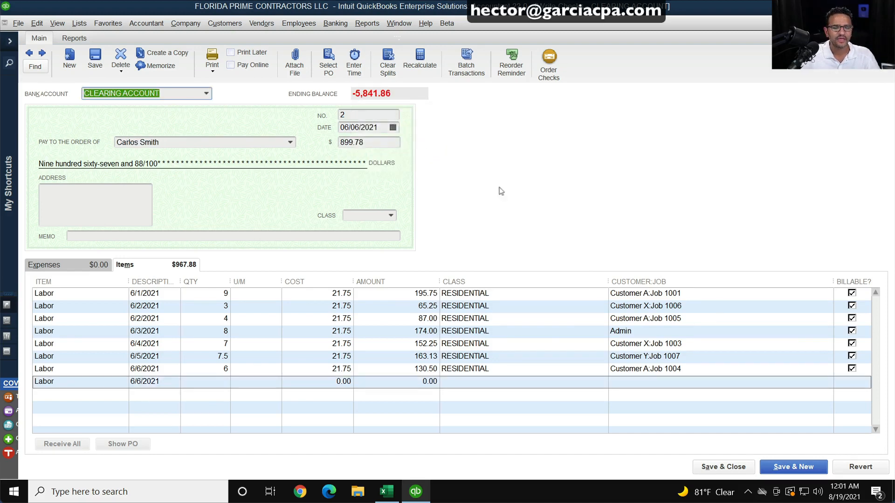
right_click(544, 182)
left_click(559, 216)
key("Return")
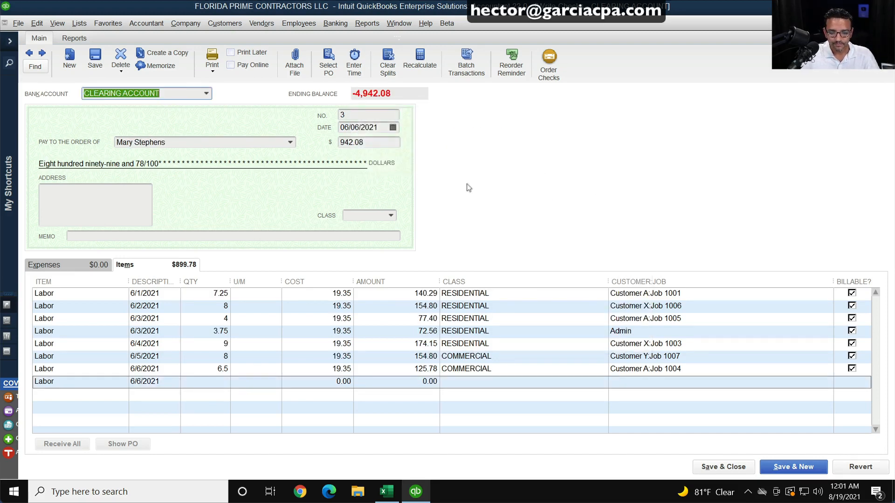
right_click(556, 192)
left_click(573, 228)
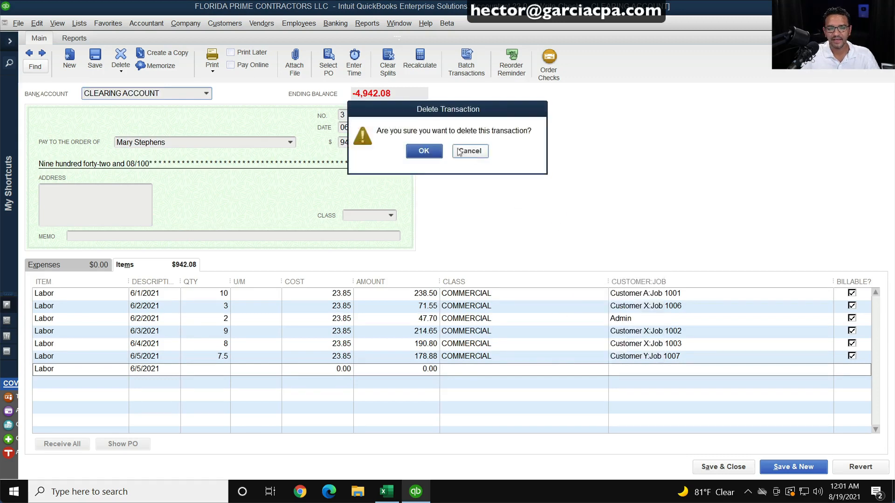
key("Return")
right_click(490, 169)
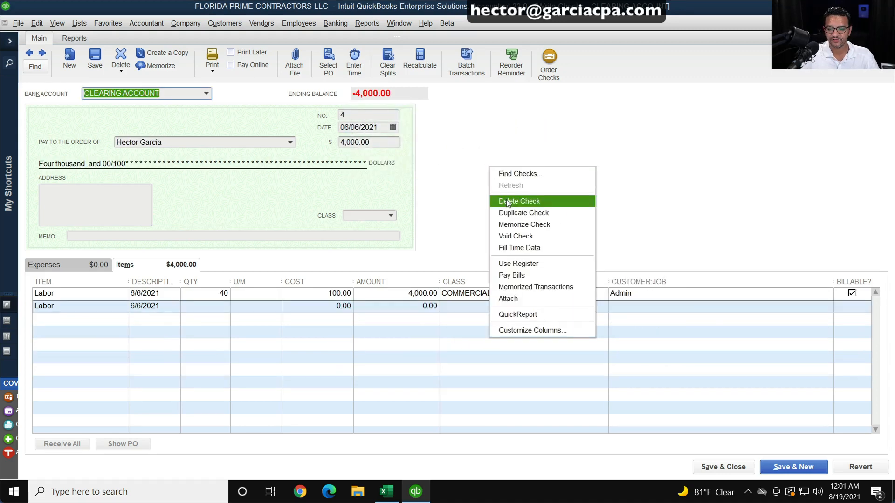
left_click(508, 204)
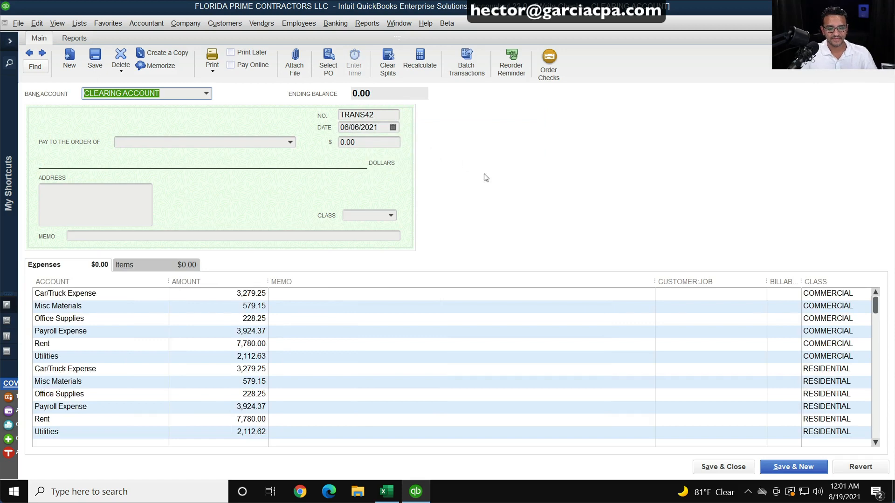
key("Escape")
key("Escape")
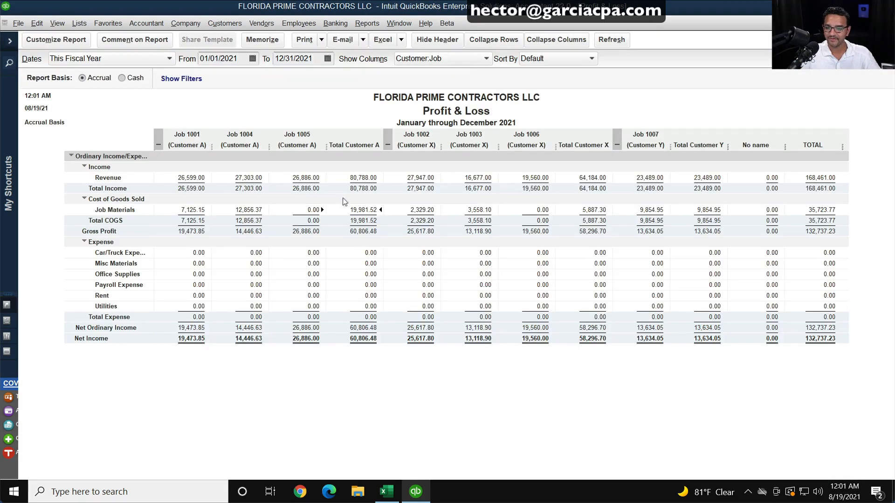
Step: Switch to the Excel check template and enter a QTY of 1 on each negative offset line: G9, G17, G24 and G26
left_click(387, 491)
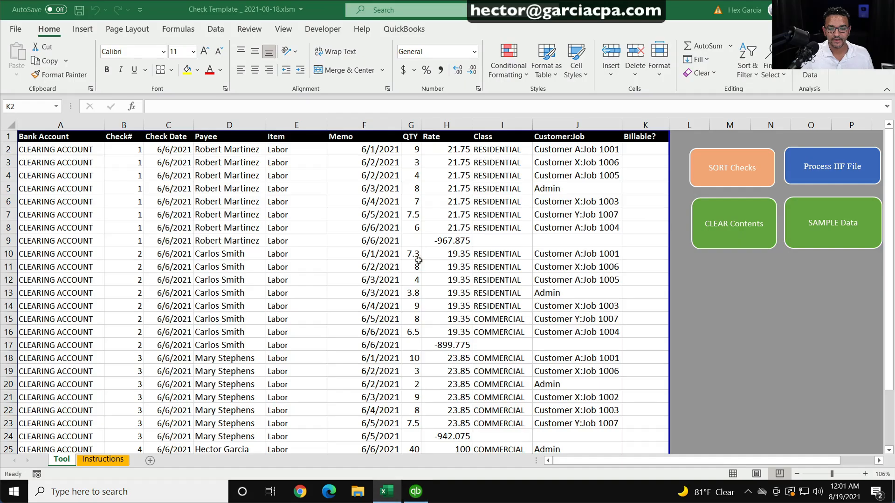
type("1")
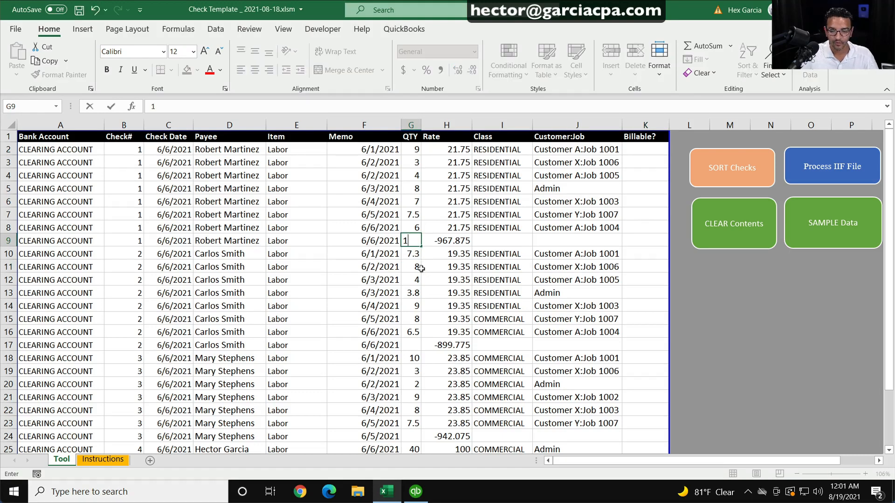
left_click(412, 345)
type("1")
scroll(437, 344, "down", 2)
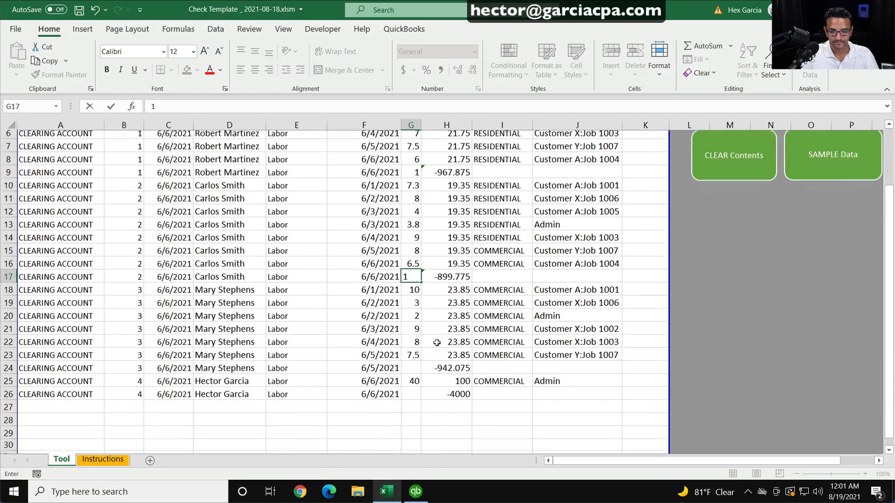
left_click(412, 360)
type("1")
left_click(399, 385)
left_click(373, 399)
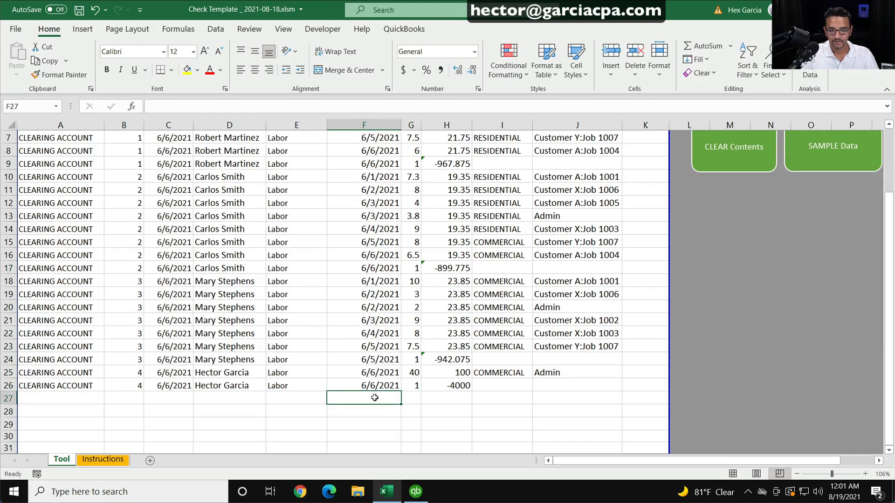
Step: Process the check lines into an IIF file again, replacing HGA_CHECK_Import_20210819.IIF on the Desktop
scroll(473, 304, "up", 2)
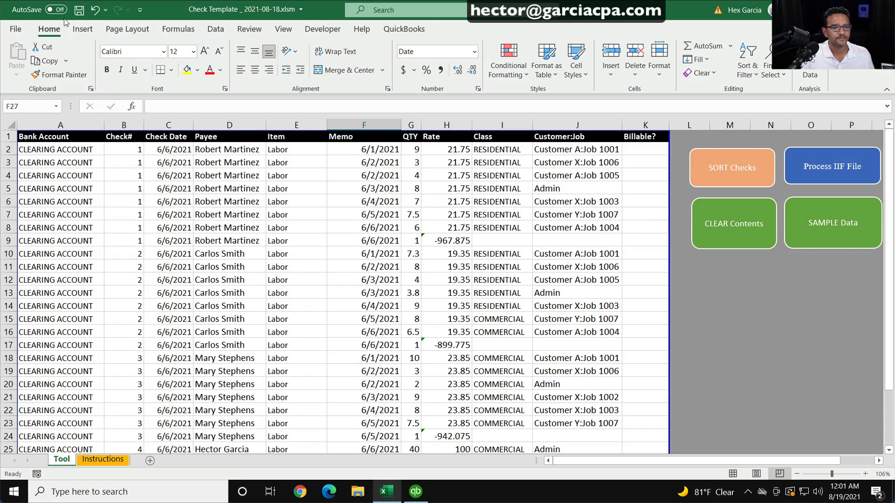
left_click(825, 155)
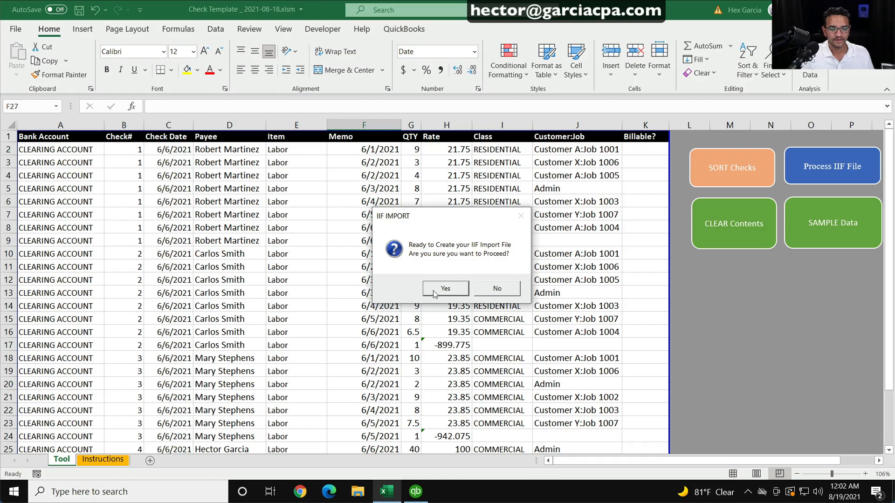
left_click(437, 290)
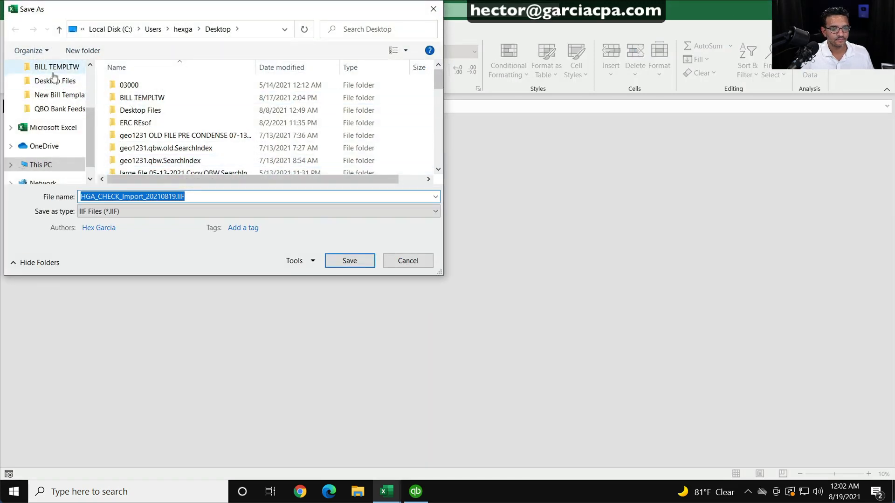
left_click(332, 259)
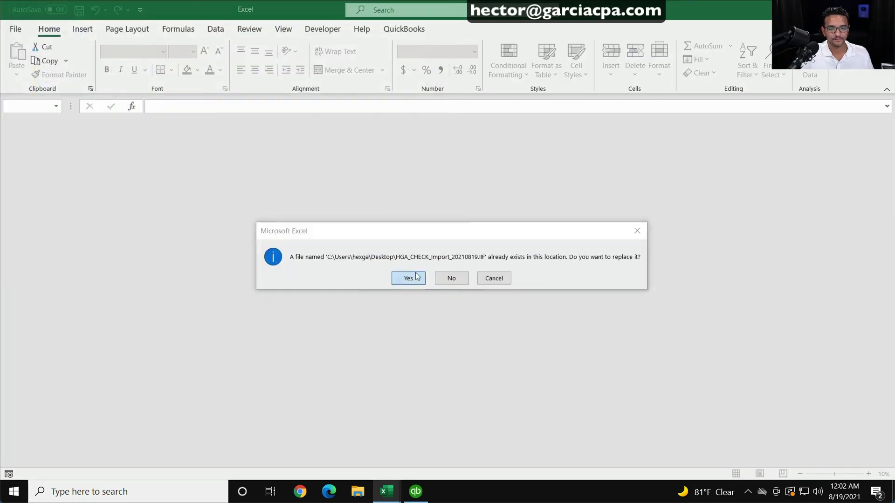
left_click(416, 277)
left_click(516, 289)
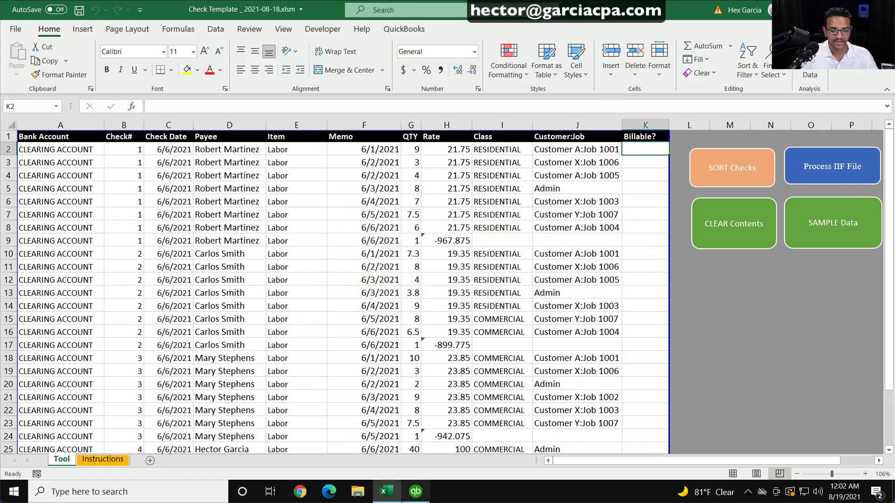
Step: Switch to QuickBooks, import the replaced HGA_CHECK_Import_20210819.IIF and finish the import summary
left_click(416, 491)
left_click(19, 23)
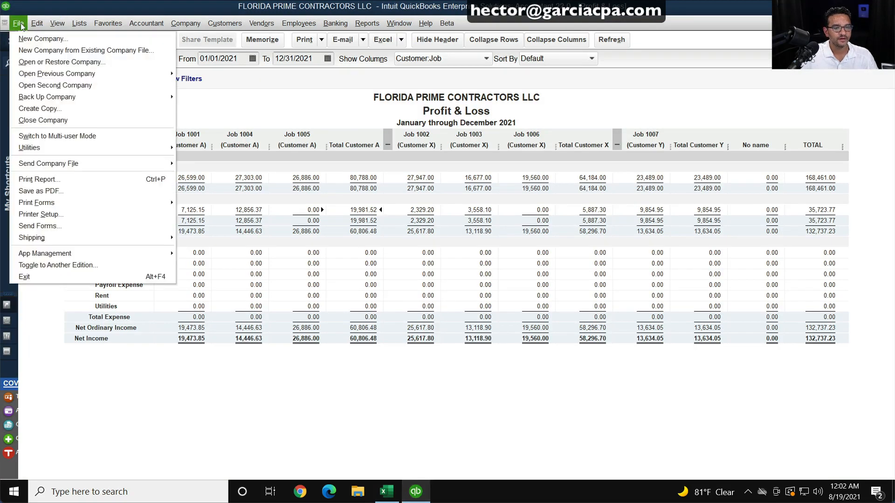
mouse_move(55, 149)
mouse_move(317, 148)
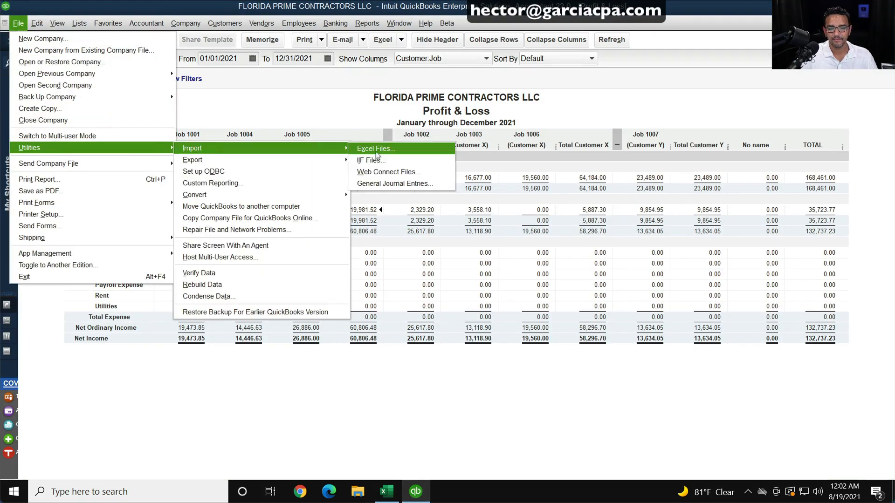
left_click(373, 149)
left_click(424, 152)
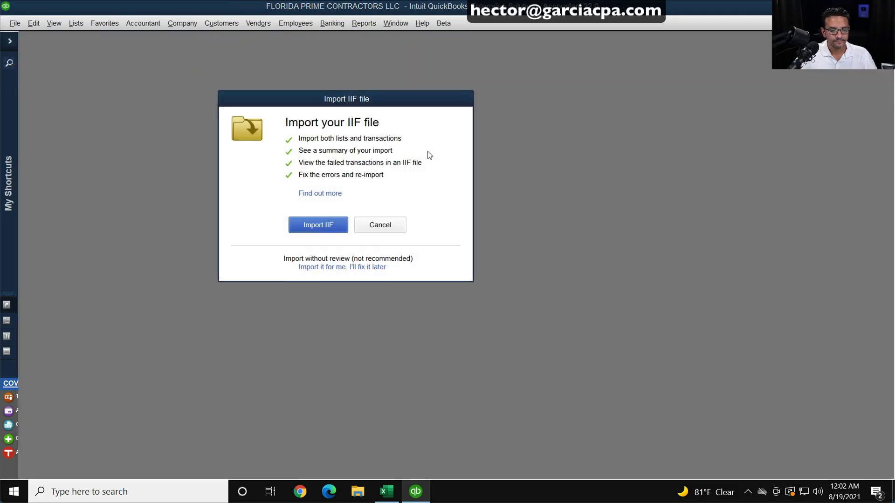
left_click(321, 223)
double_click(216, 117)
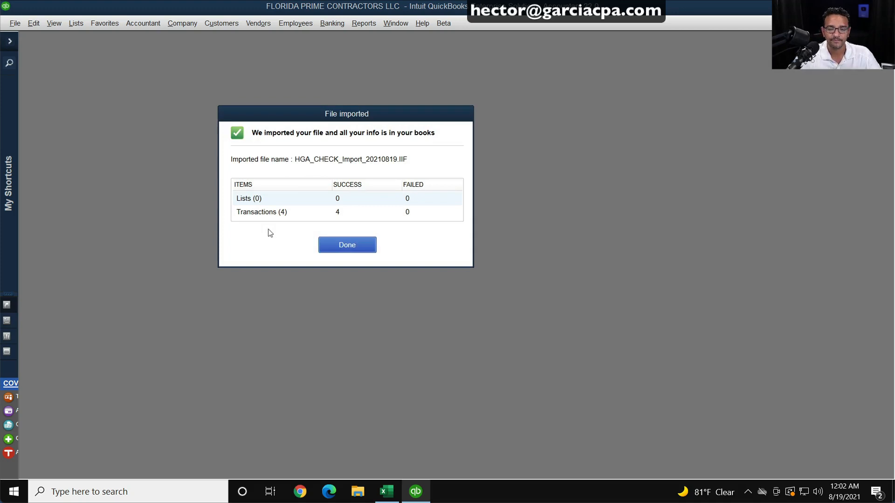
left_click(344, 244)
Step: Run the Profit & Loss by Job report, enlarge it, and open check number 2 from Direct Labor to inspect its negative offset line
left_click(362, 27)
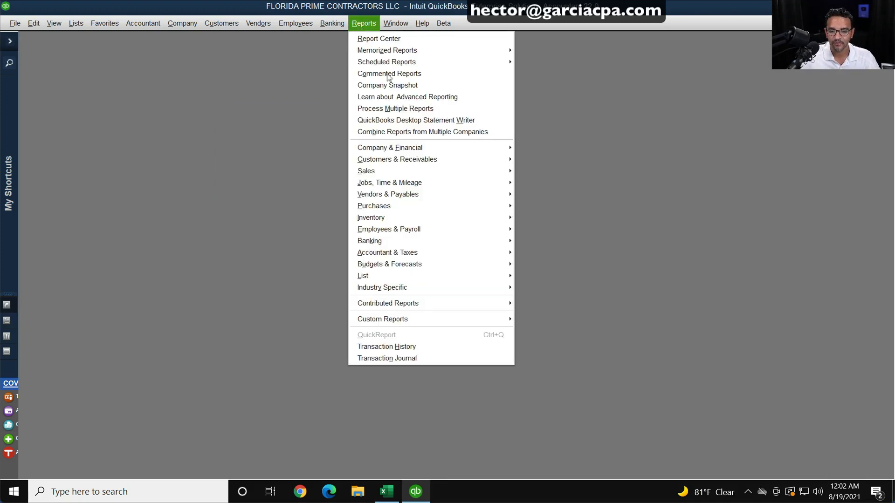
mouse_move(501, 150)
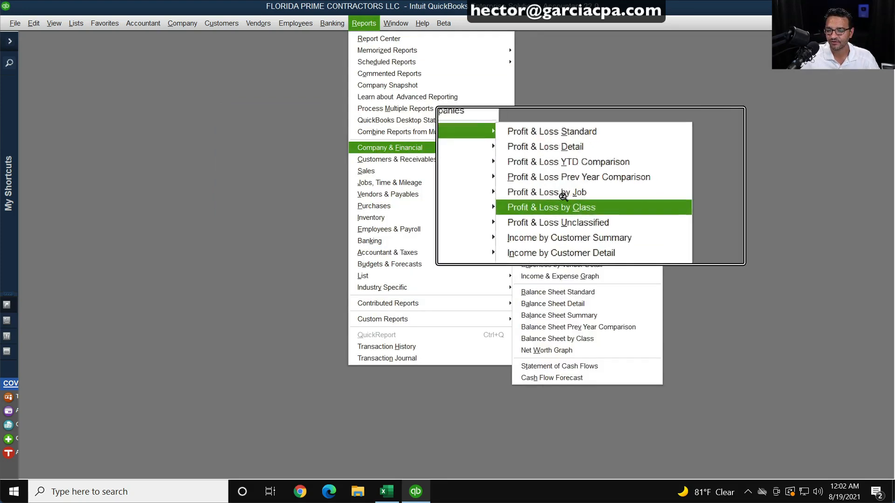
left_click(572, 207)
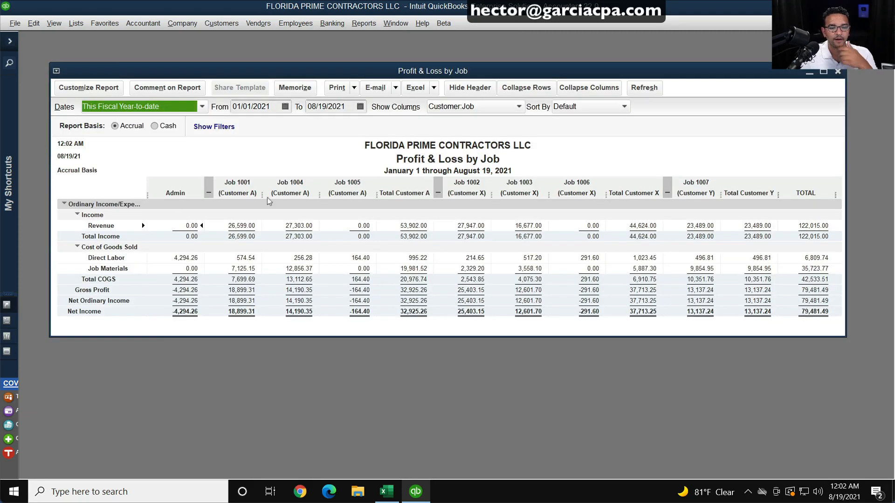
double_click(320, 71)
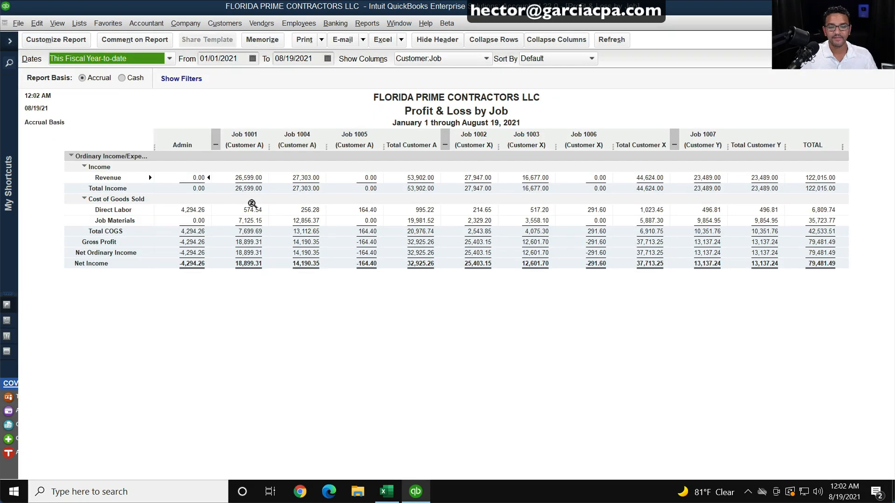
double_click(247, 200)
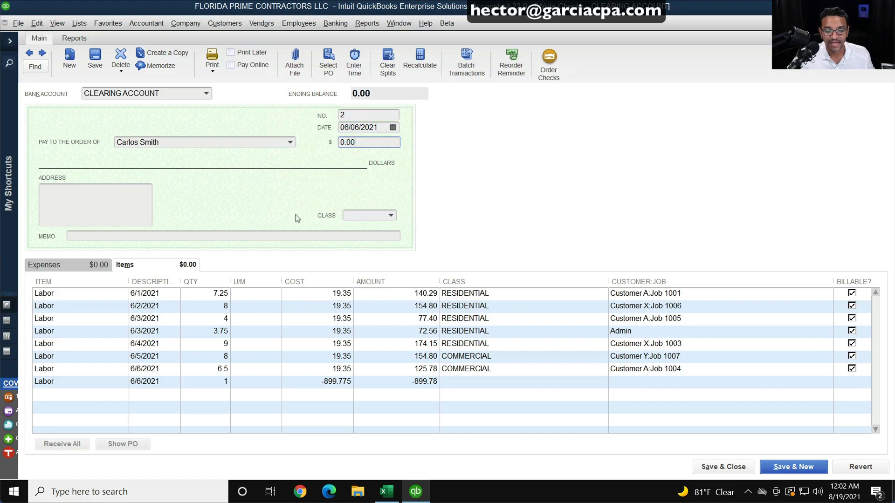
left_click(216, 381)
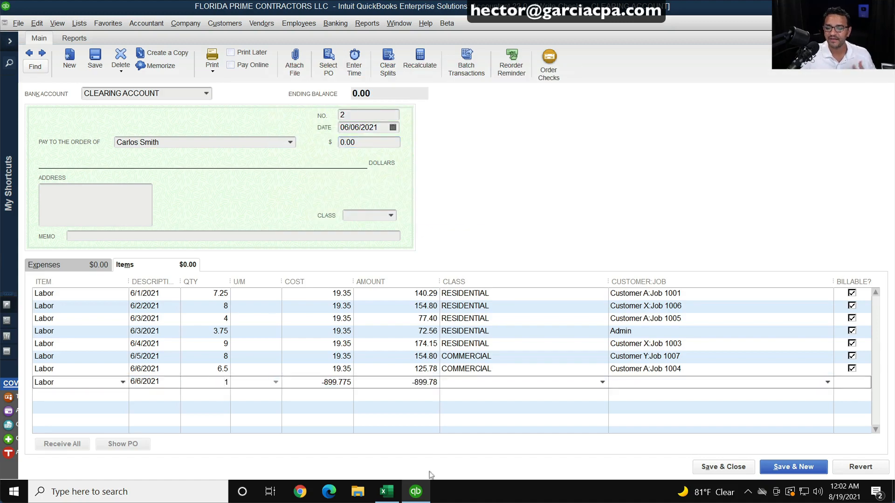
Step: Switch to the Excel check template, make H9 the positive =SUMPRODUCT(G2:G8,H2:H8) and set the QTY in G9 to -1
left_click(387, 491)
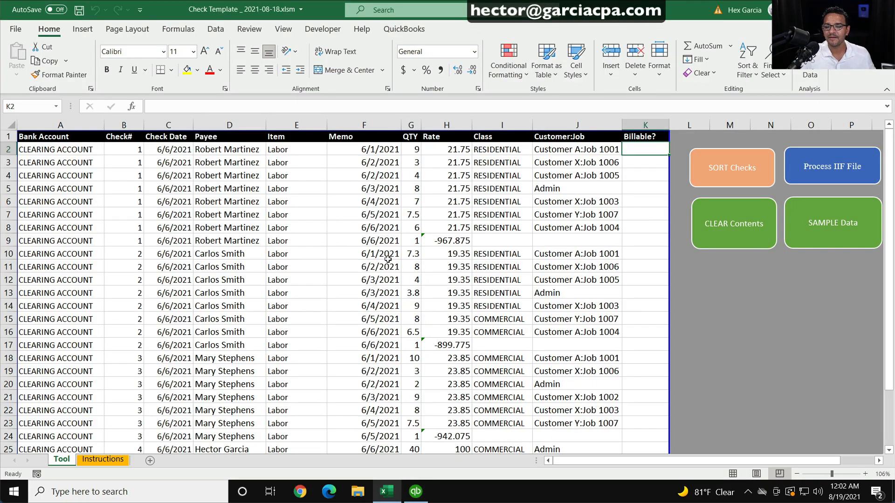
left_click(438, 239)
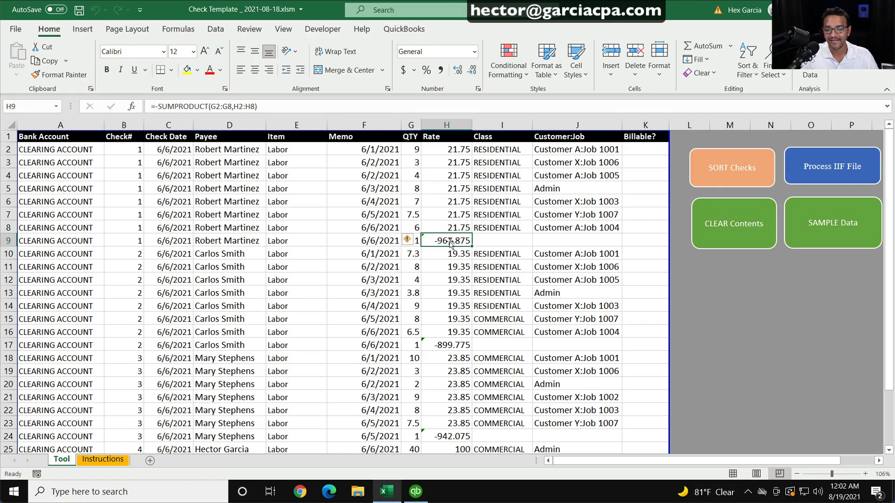
left_click(160, 107)
key("BackSpace")
key("Return")
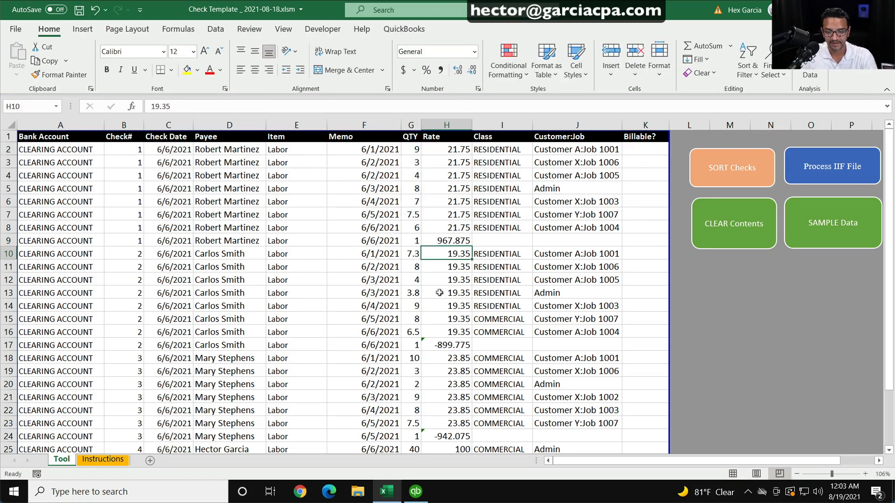
left_click(407, 240)
type("-1")
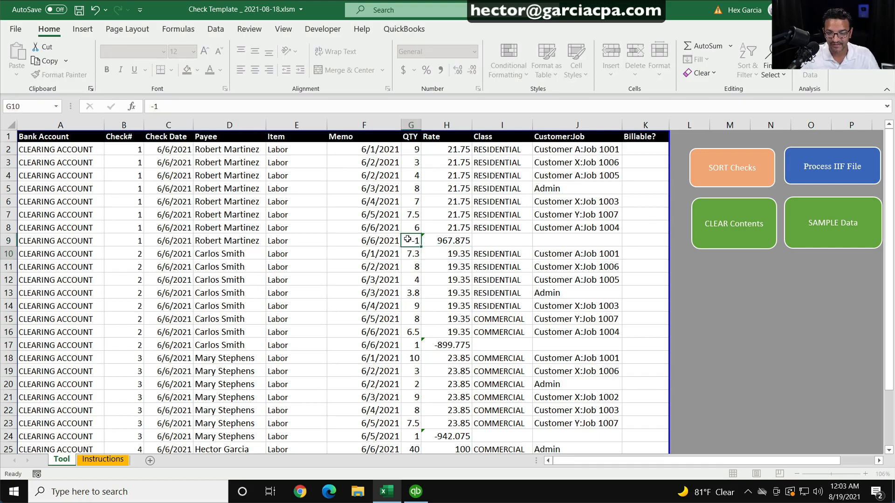
key("Return")
left_click_drag(408, 239, 430, 243)
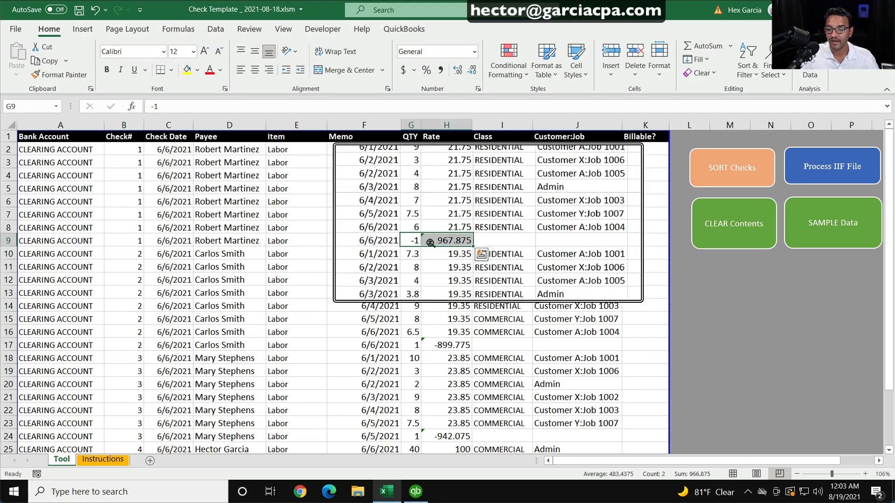
scroll(411, 238, "up", 8)
key("ctrl")
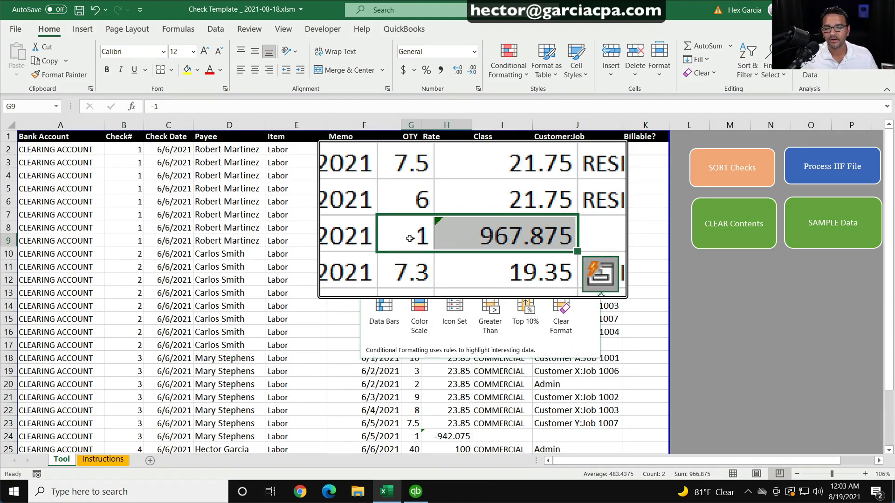
scroll(410, 239, "down", 8)
left_click(441, 239)
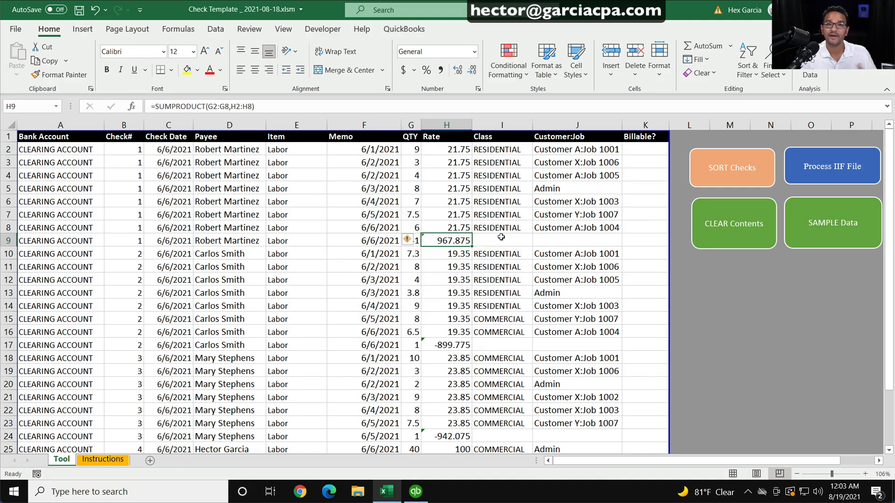
Step: Switch to QuickBooks and delete check number 2 dated 06/06/2021 from the clearing account
left_click(416, 492)
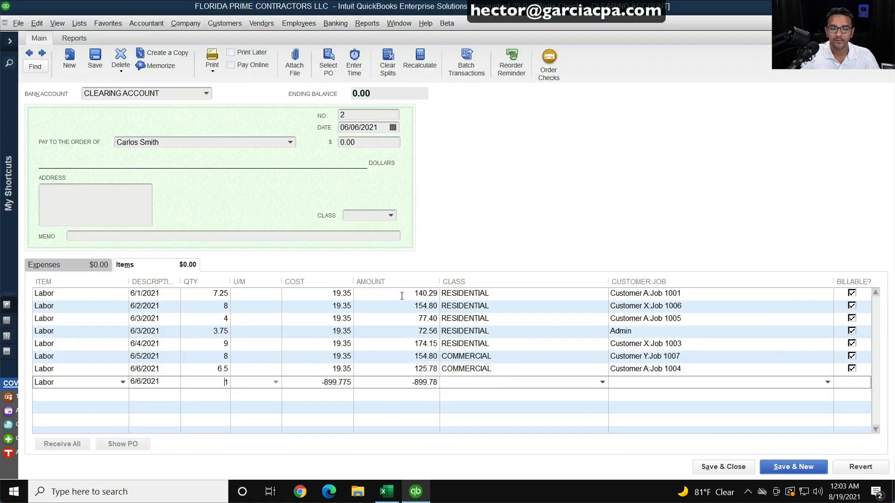
right_click(490, 209)
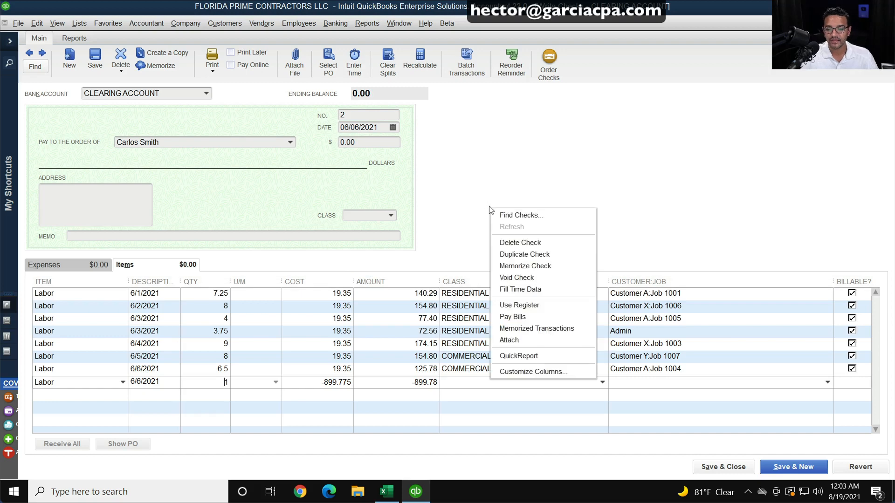
left_click(171, 144)
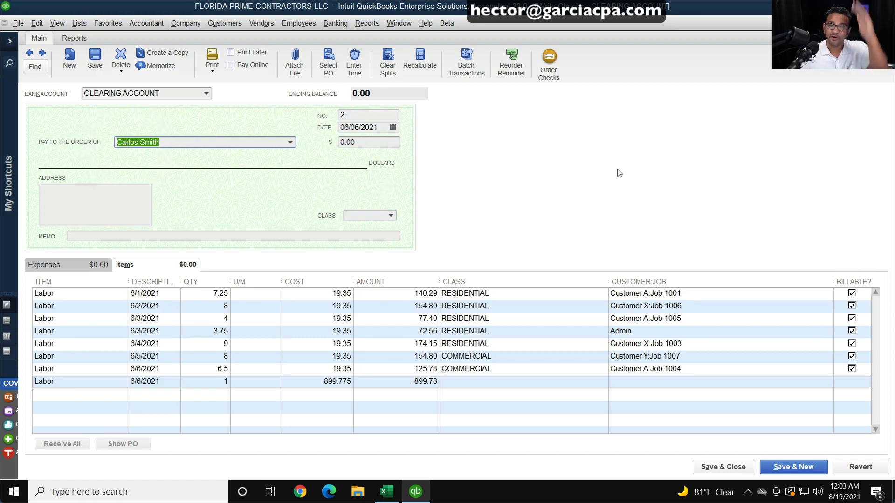
right_click(551, 166)
left_click(569, 202)
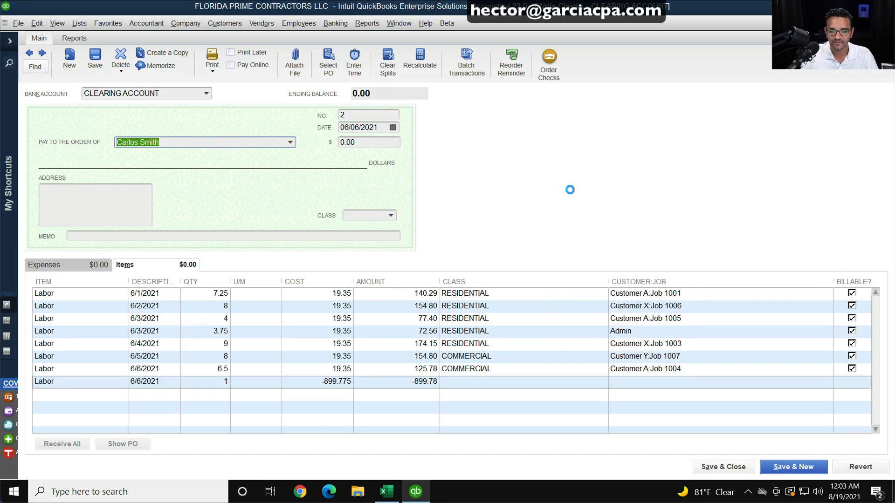
left_click(430, 150)
Step: Delete the imported checks numbered 3 and 4 from the clearing account
right_click(497, 177)
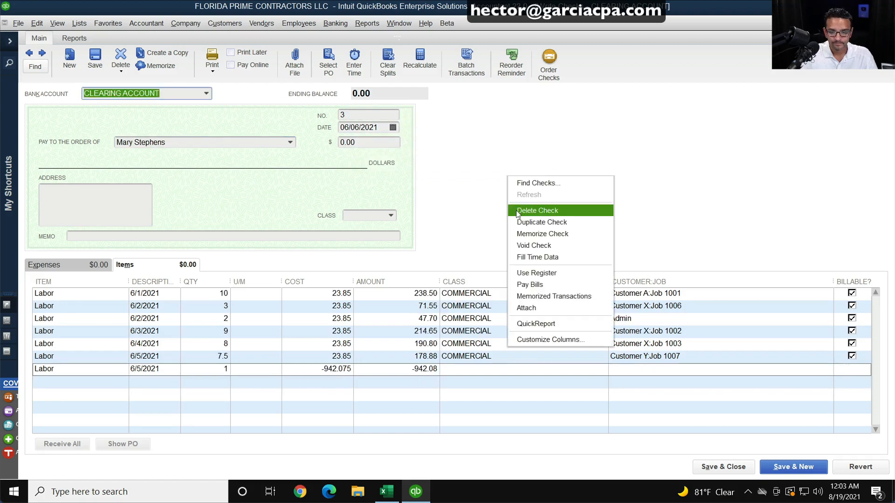
left_click(519, 212)
left_click(422, 151)
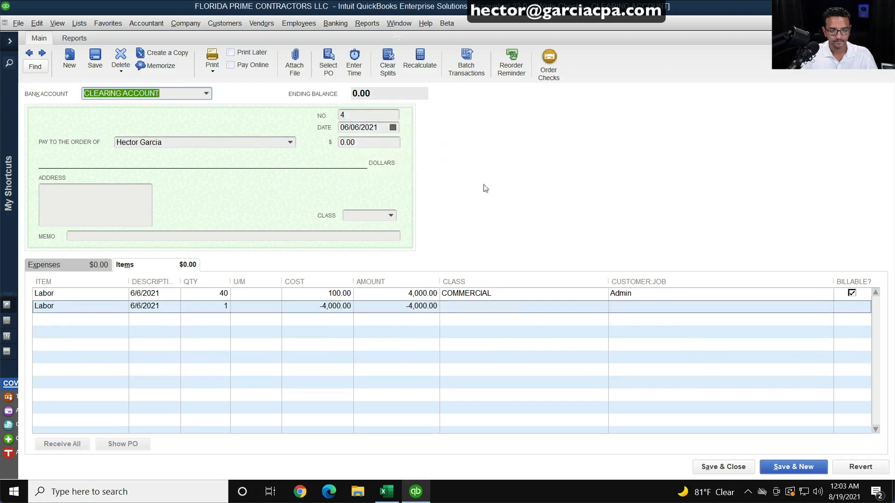
right_click(510, 192)
left_click(527, 228)
left_click(423, 151)
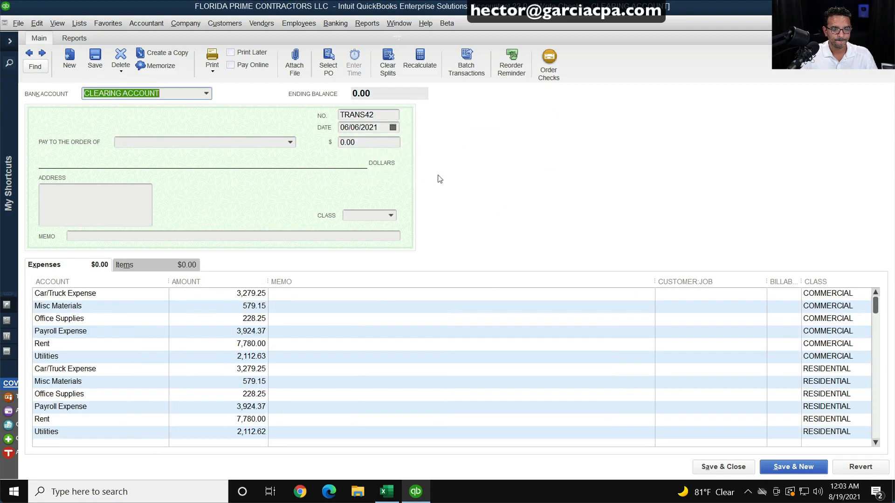
Step: Go back to the imported check number 1 in the clearing account and delete it
left_click(29, 55)
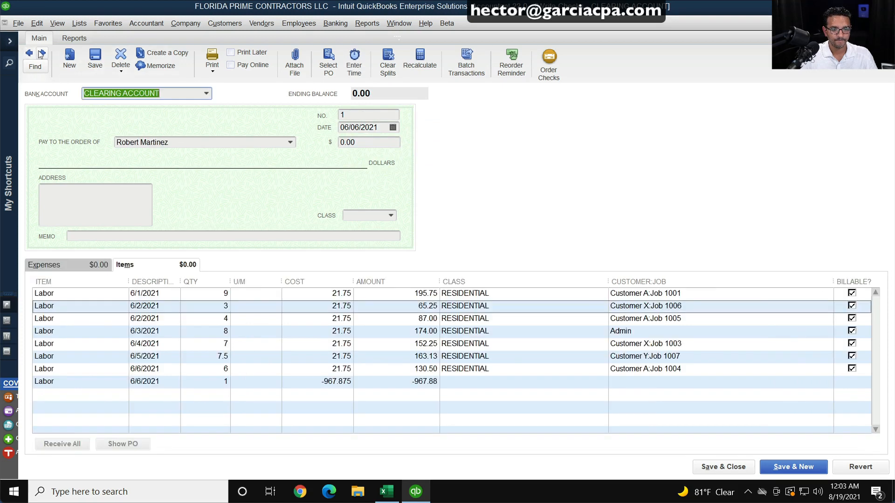
right_click(478, 174)
left_click(475, 208)
left_click(424, 150)
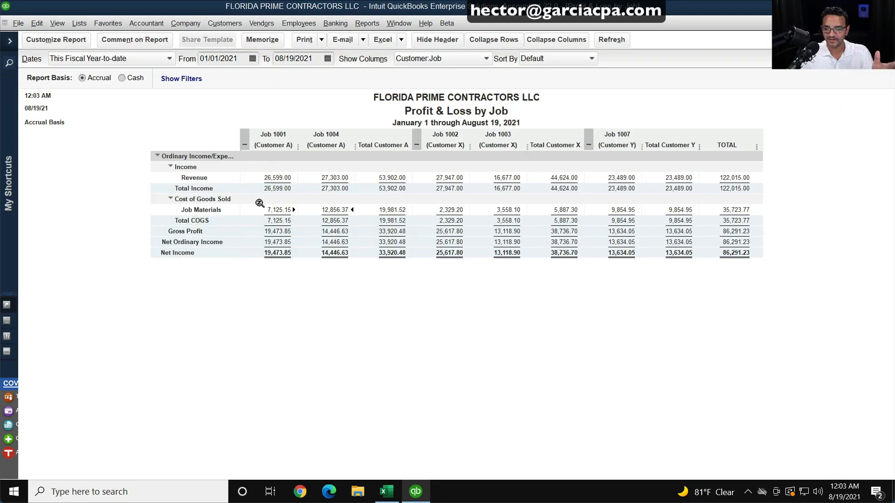
Step: Switch to the Excel check template and delete the offset rows of checks 1 and 2: row 9, then row 16
left_click(387, 491)
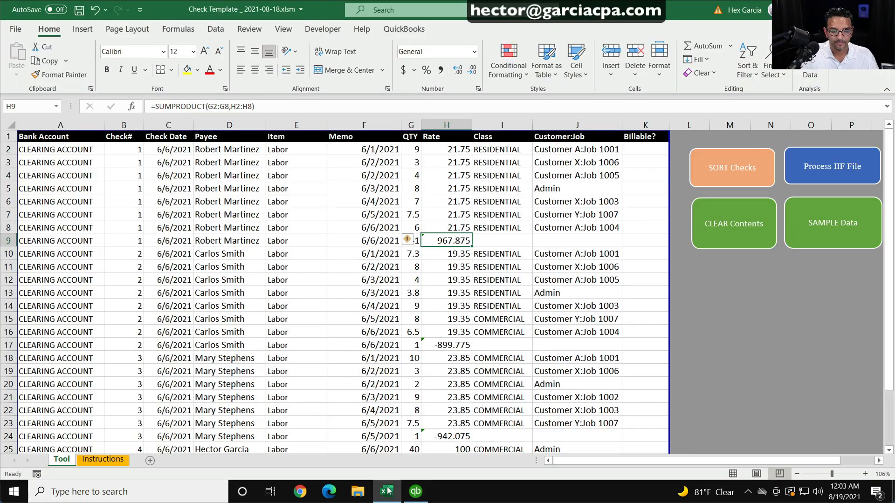
left_click(10, 240)
right_click(11, 240)
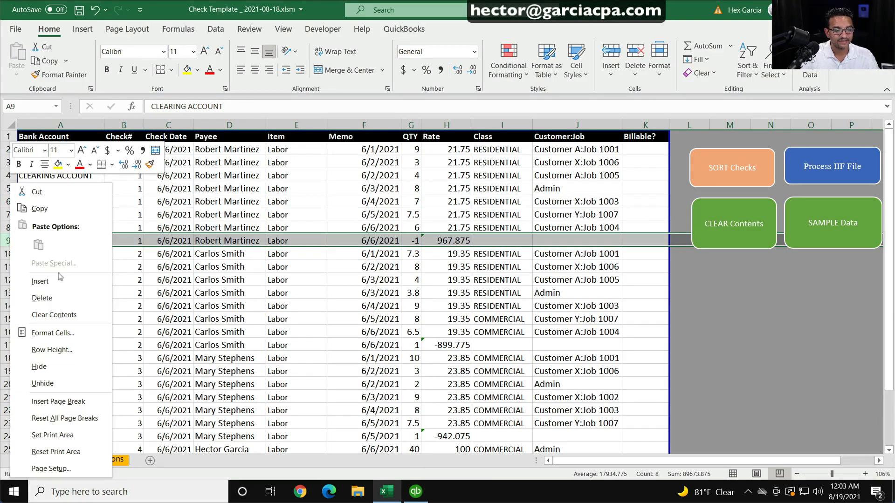
left_click(42, 298)
scroll(56, 293, "down", 1)
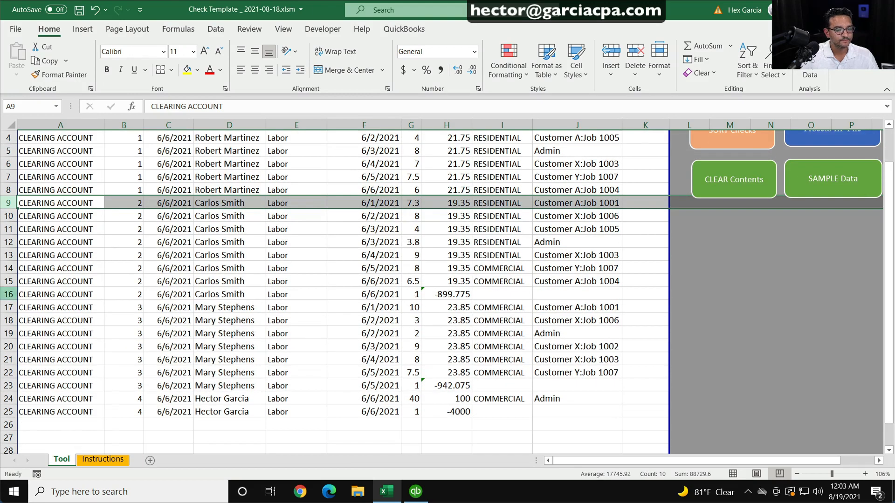
right_click(9, 294)
left_click(42, 298)
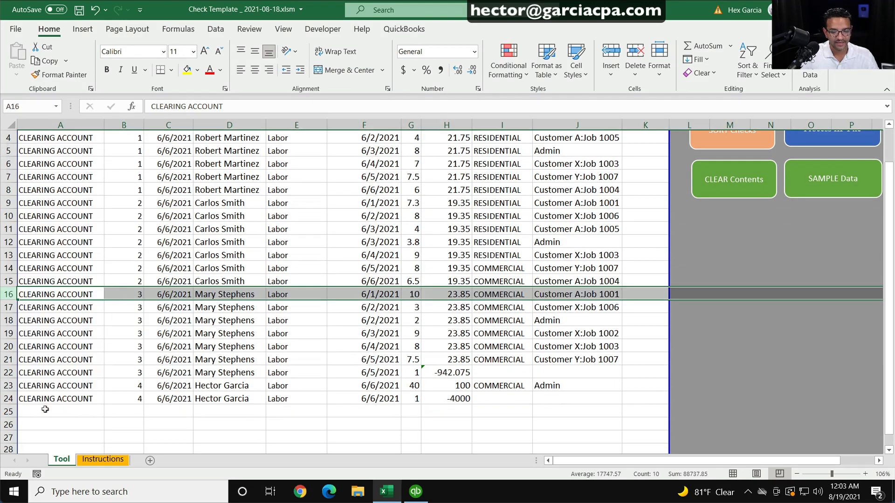
Step: Delete the offset rows of checks 3 and 4 from the template: row 22, then row 23
right_click(2, 371)
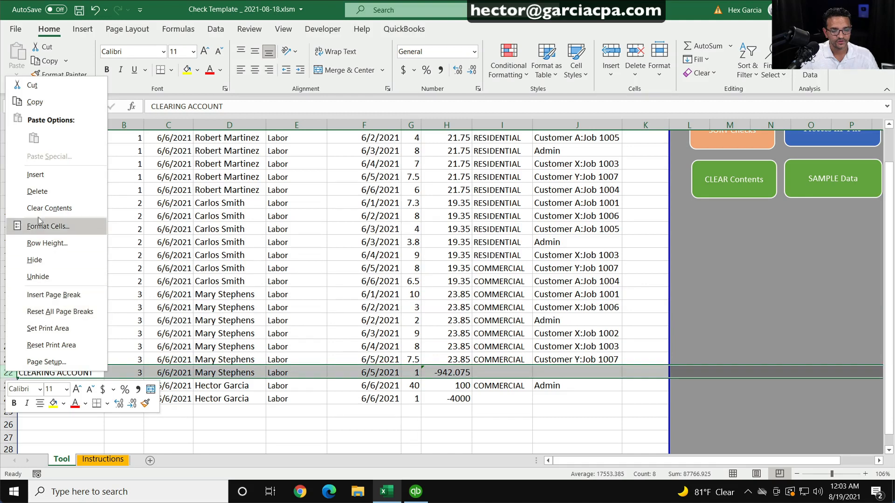
left_click(42, 191)
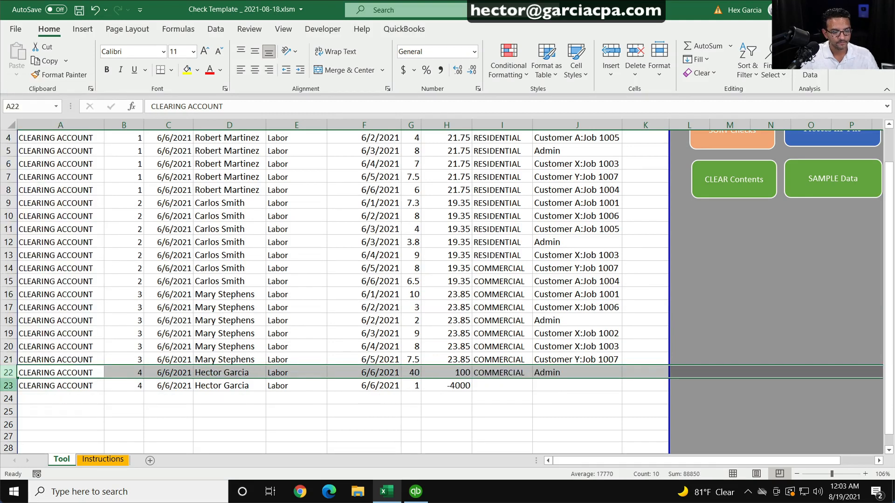
left_click(8, 386)
right_click(8, 385)
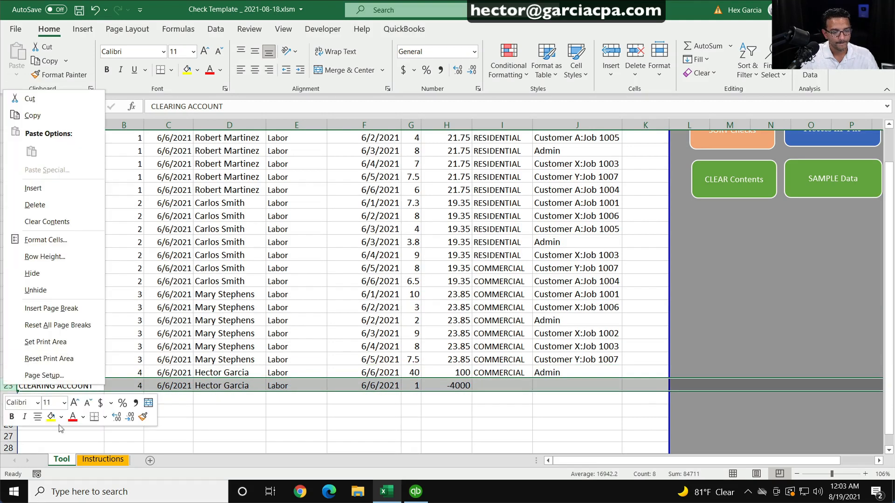
left_click(43, 205)
scroll(224, 209, "up", 1)
Step: Enter Payroll Allocation as the payee in D2 and fill it down through D22
left_click(233, 146)
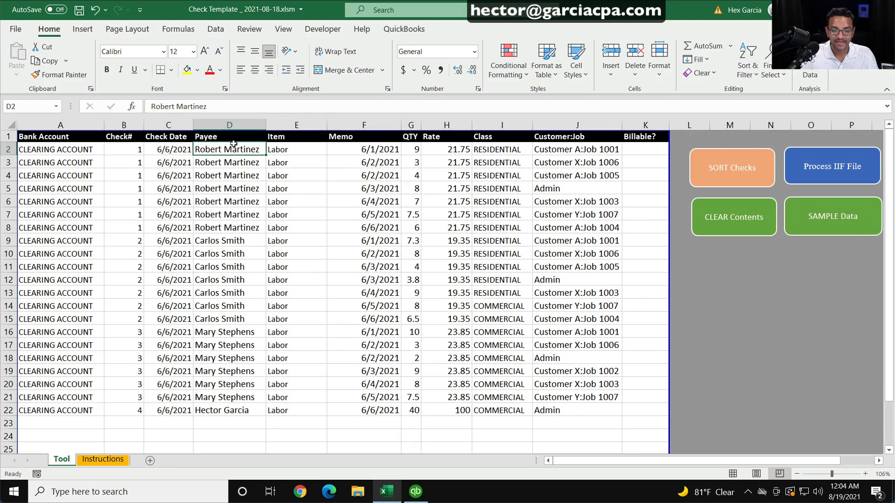
type("Pay")
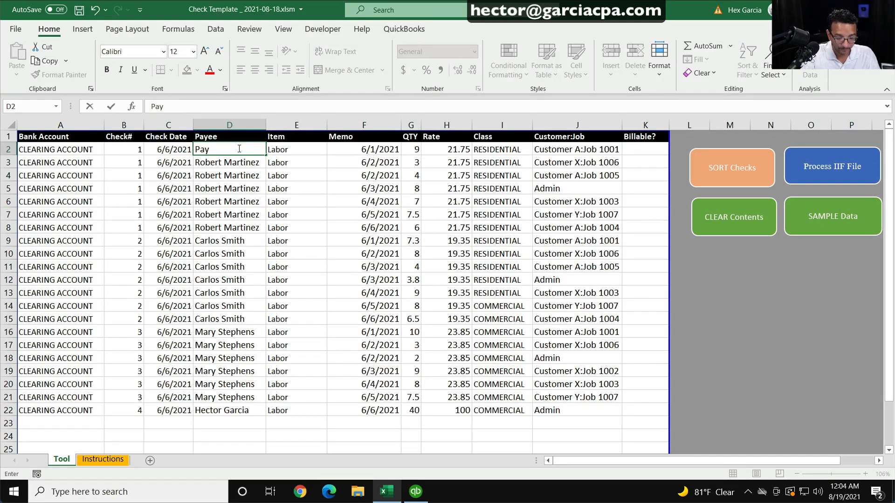
type("rp")
type("ll A")
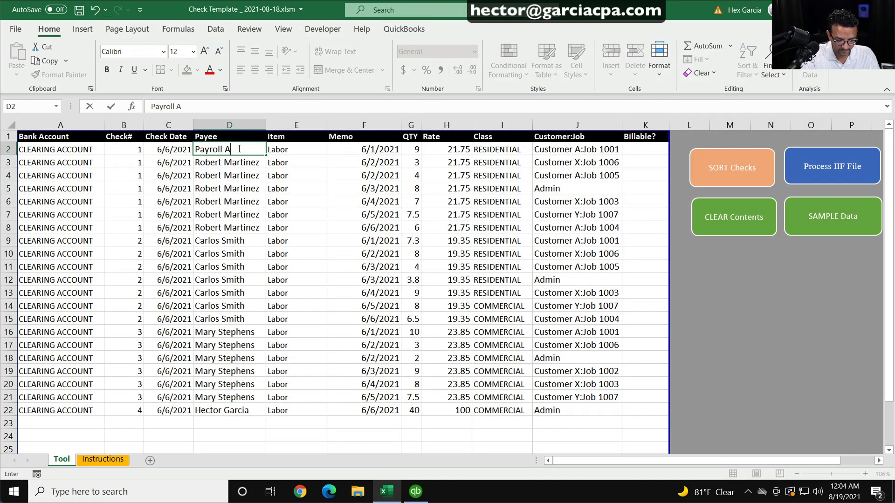
type("llocation")
key("Return")
left_click(233, 146)
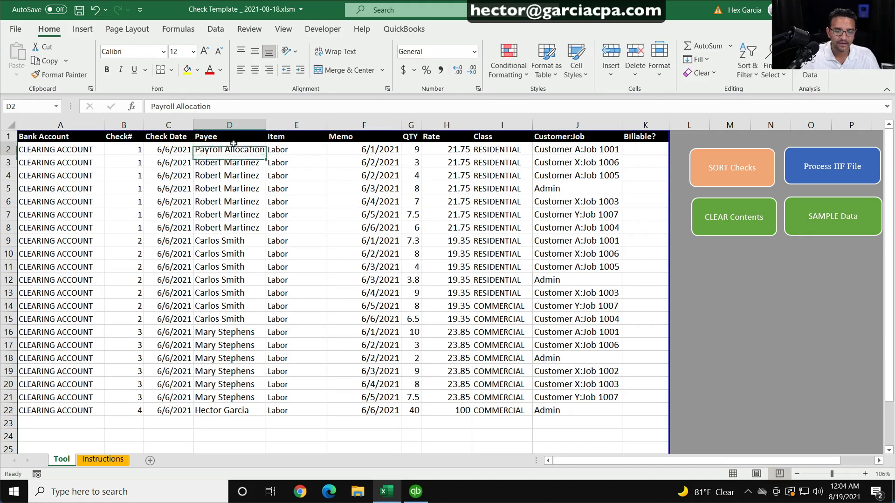
key("ctrl+c")
left_click_drag(265, 156, 229, 411)
left_click(229, 227)
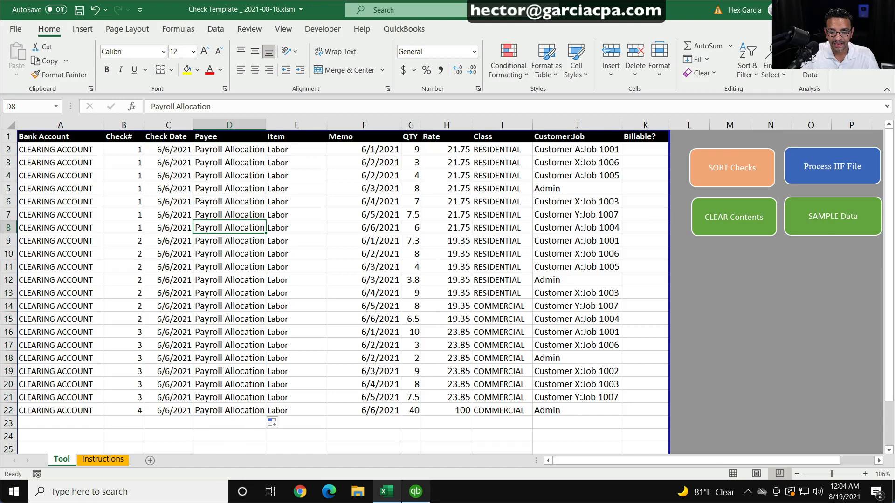
Step: Switch to QuickBooks and enter Payroll Allocation as the blank check's payee, adding it as a new vendor
left_click(416, 492)
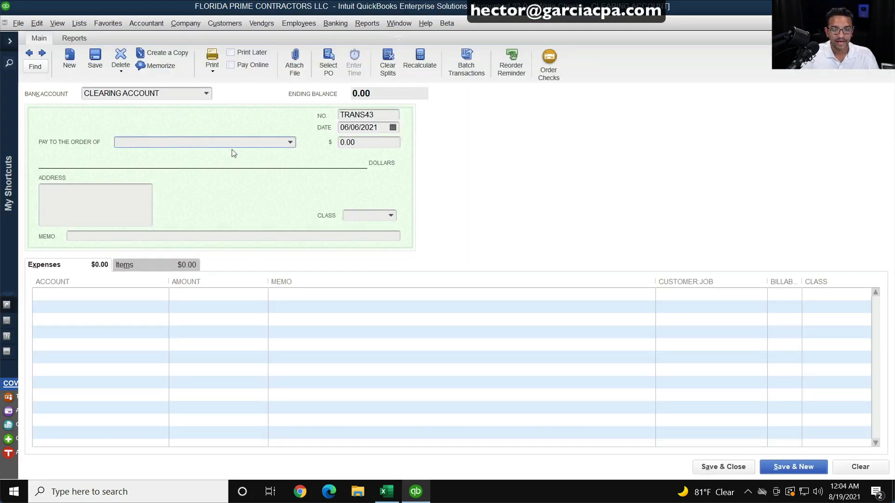
right_click(162, 143)
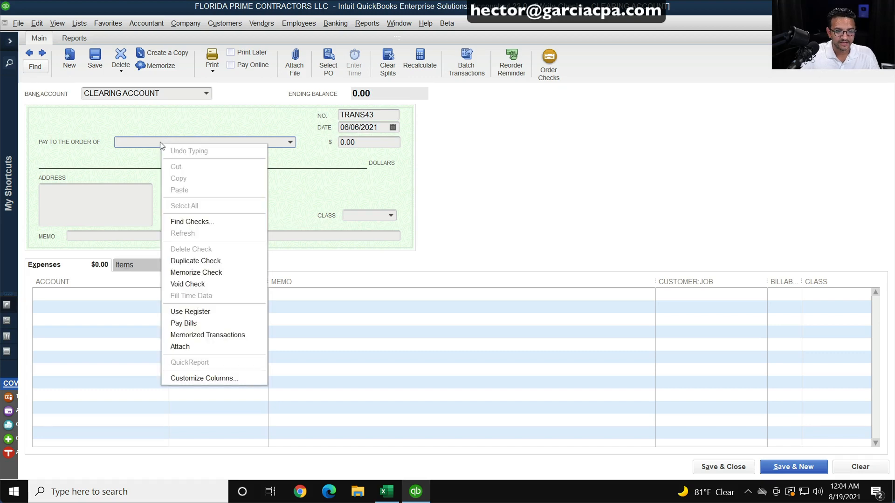
key("Escape")
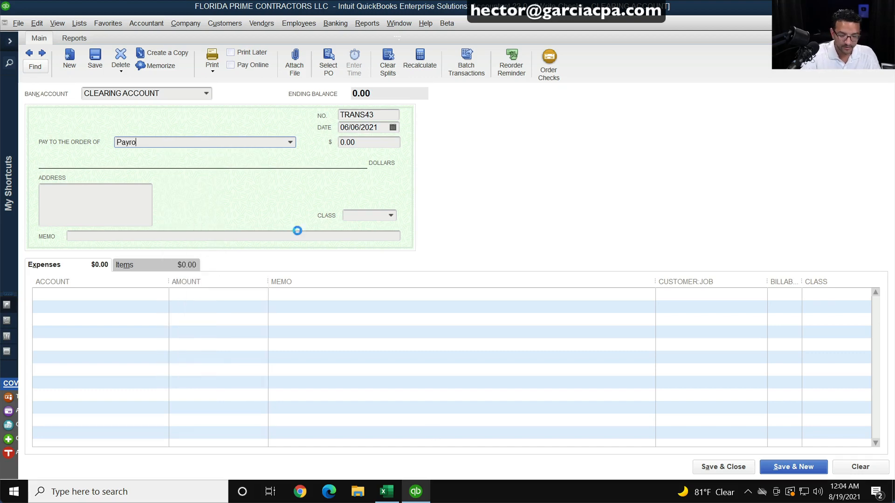
type("tion")
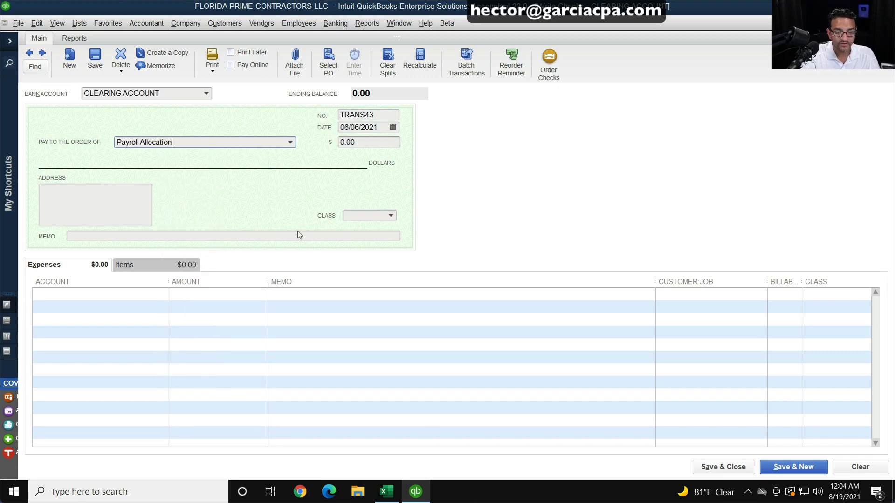
key("Tab")
left_click(359, 209)
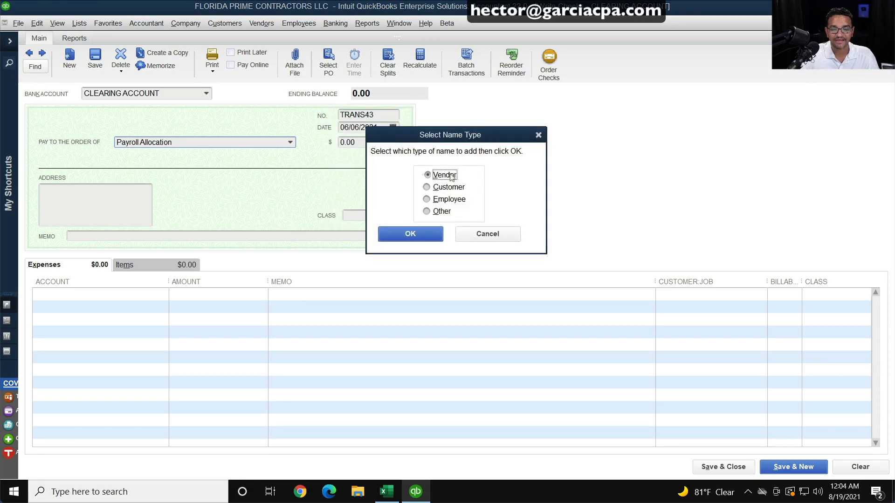
left_click(425, 233)
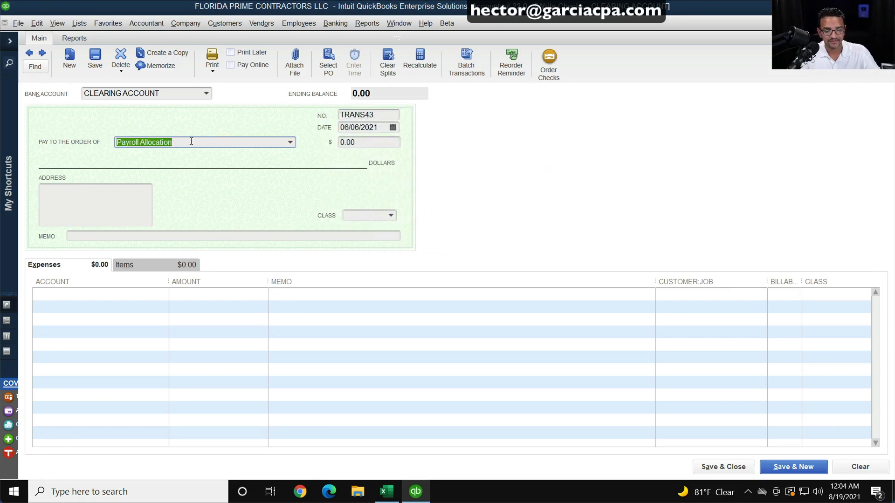
Step: Look up the Payroll Allocation vendor in the payee list and close the blank check without saving it
left_click(290, 143)
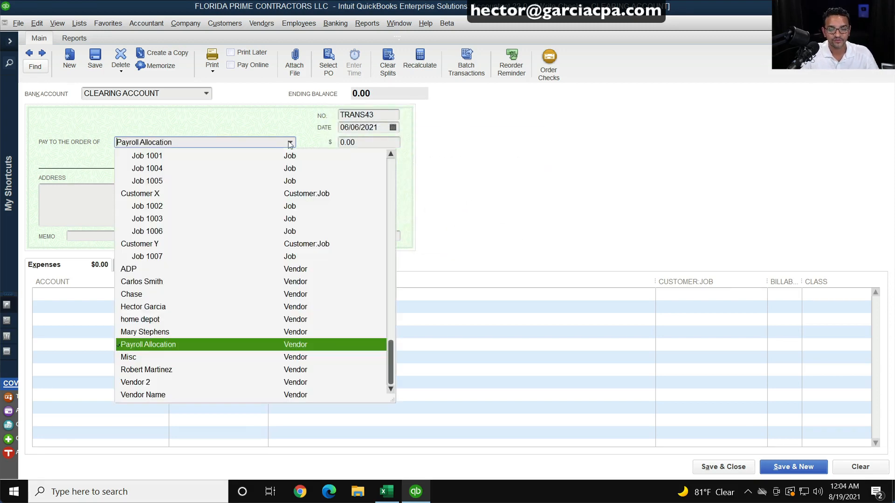
left_click(151, 344)
key("Escape")
left_click(448, 161)
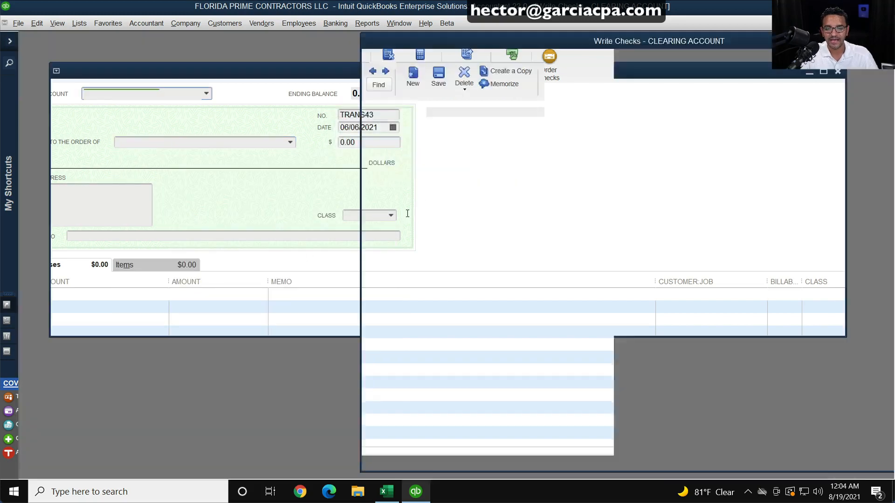
Step: Switch back to the Excel check template and select the memo dates in F2:F22
left_click(387, 492)
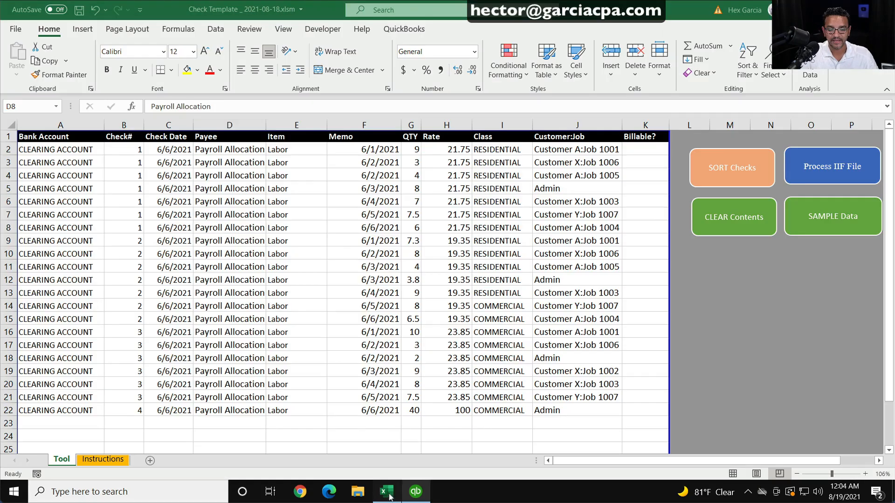
left_click(278, 222)
left_click(227, 148)
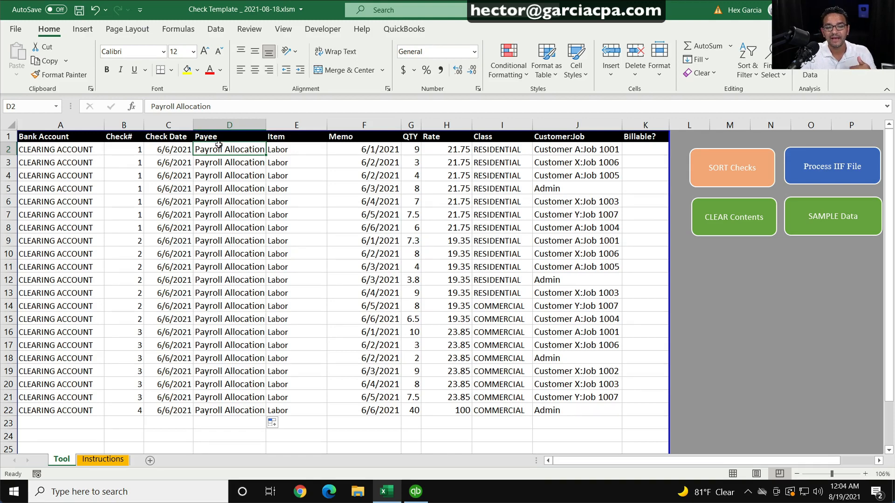
left_click(363, 148)
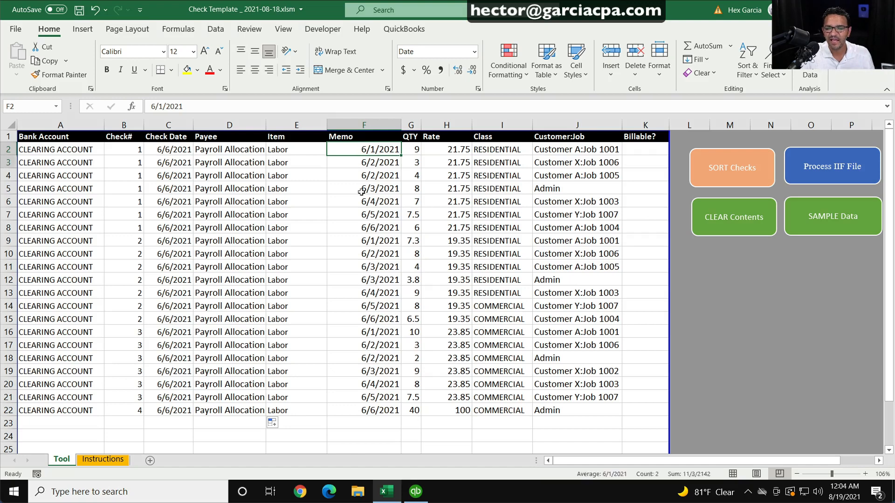
key("ctrl+shift+Down")
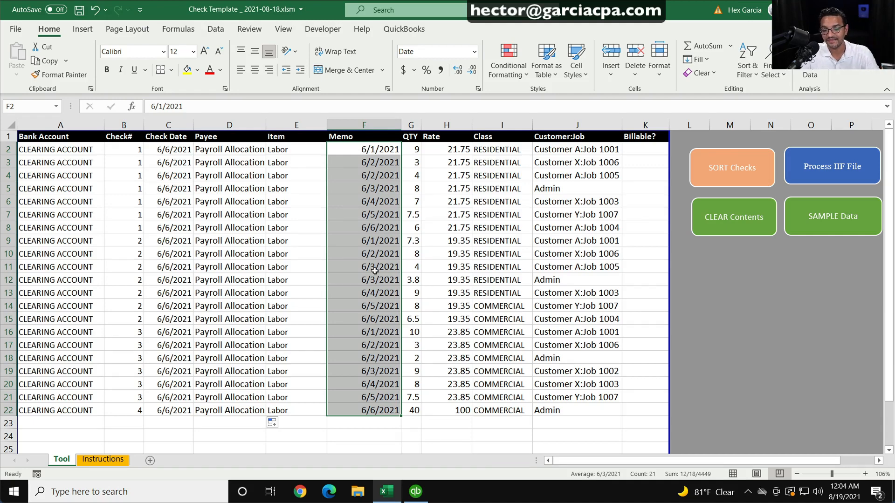
Step: Open time payroll job data.xlsx and copy the employee names in B2:B22
left_click(15, 29)
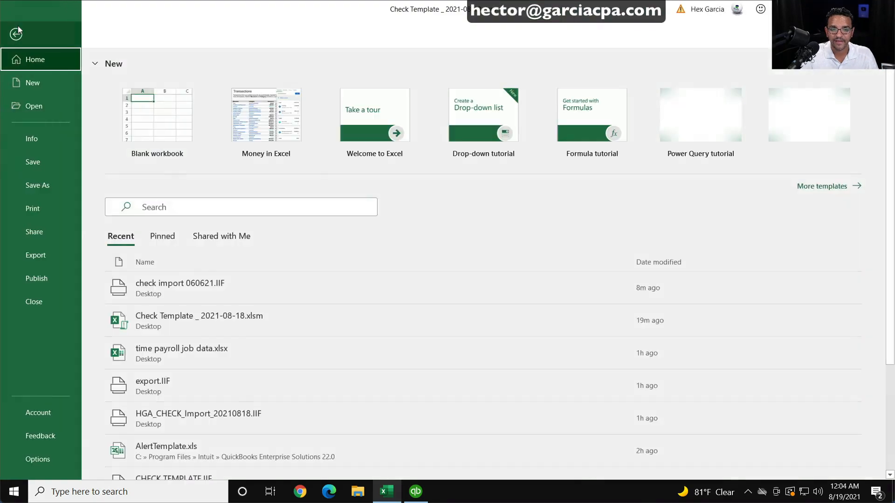
left_click(196, 353)
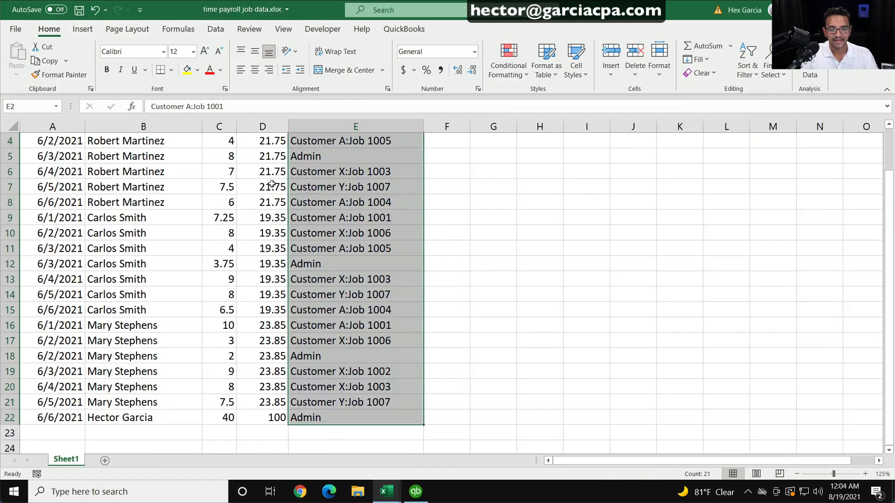
left_click(298, 202)
scroll(226, 233, "up", 1)
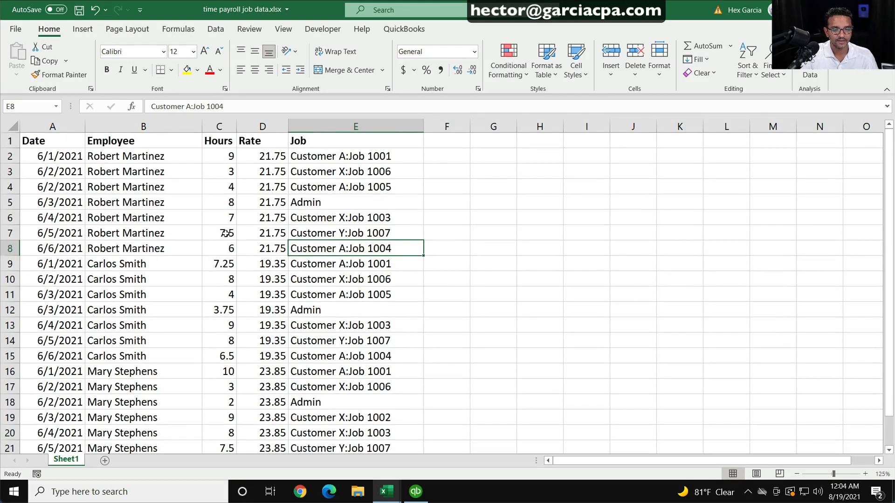
left_click(129, 159)
scroll(134, 252, "down", 4)
scroll(126, 232, "up", 4)
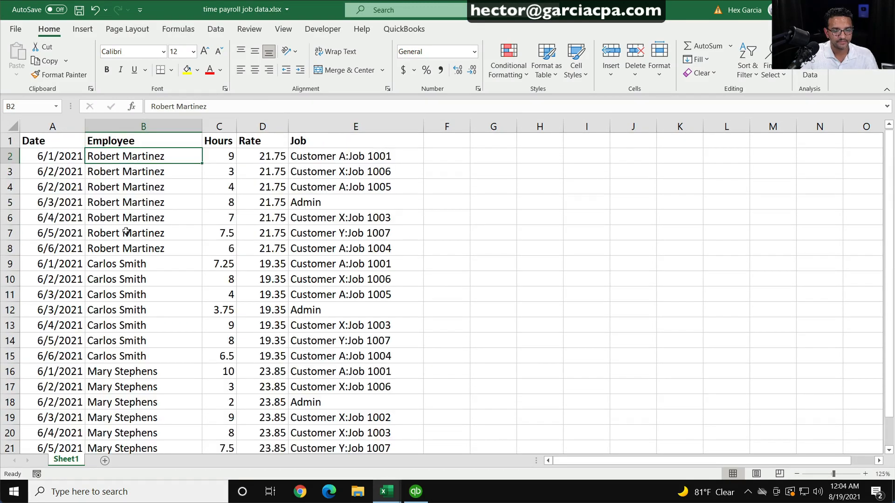
scroll(136, 250, "down", 2)
left_click(131, 370, "shift")
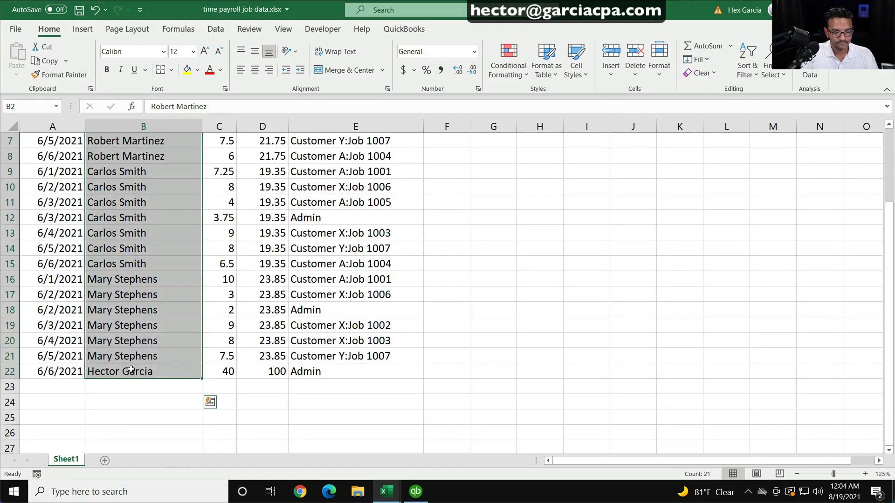
key("ctrl+c")
Step: Return to the check template, paste the copied employee names over the Memo dates from F2 down, and widen column F
left_click(416, 492)
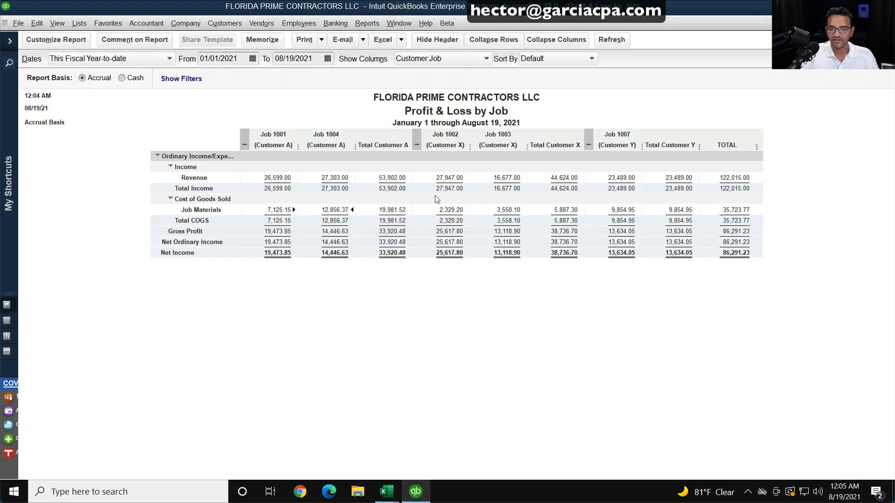
mouse_move(386, 492)
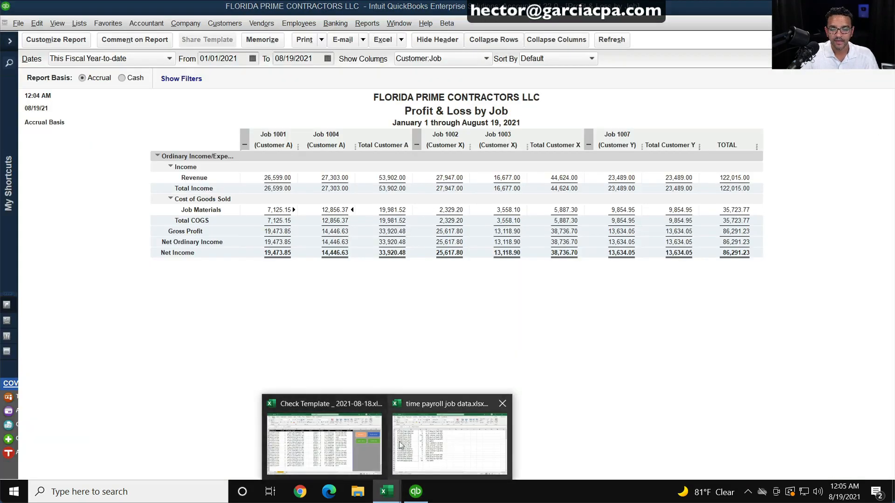
left_click(315, 462)
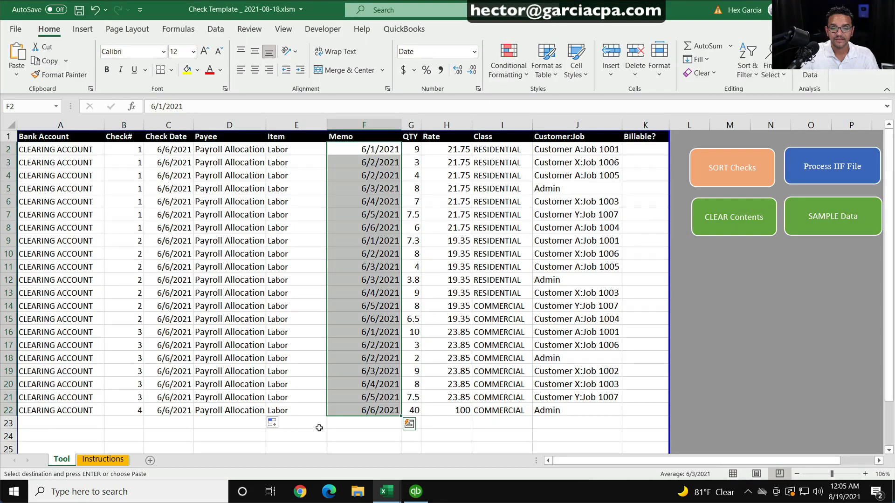
right_click(360, 144)
left_click(358, 219)
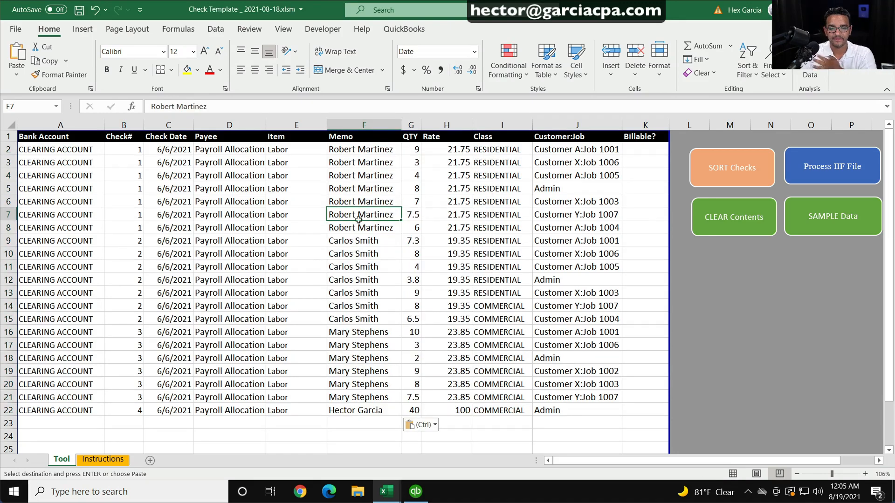
left_click_drag(400, 123, 430, 123)
left_click(397, 164)
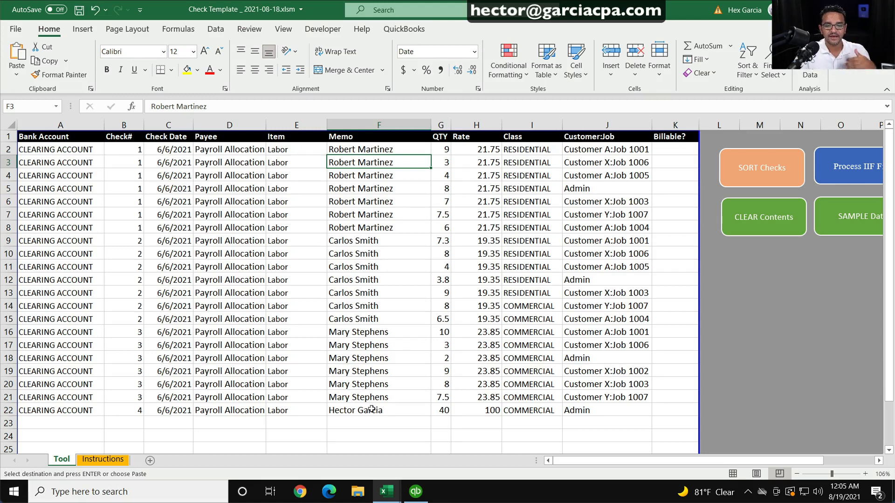
Step: Switch to time payroll job data.xlsx and enter =CONCAT(B2," ",A2) in F2 to join the employee name and date
mouse_move(386, 492)
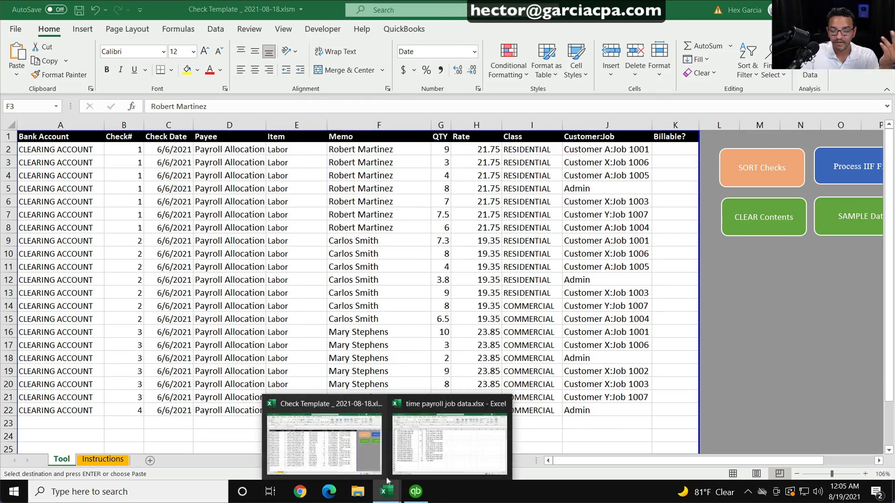
left_click(412, 437)
left_click(223, 228)
scroll(322, 228, "up", 2)
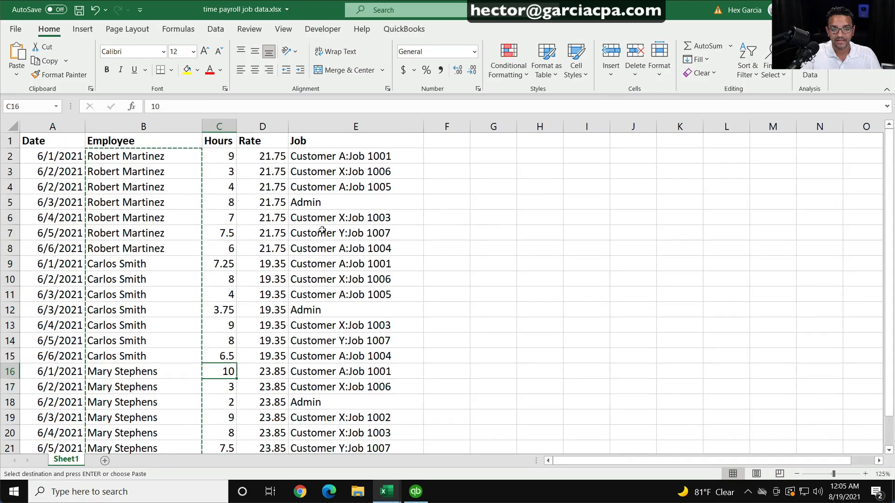
left_click(449, 150)
type("=")
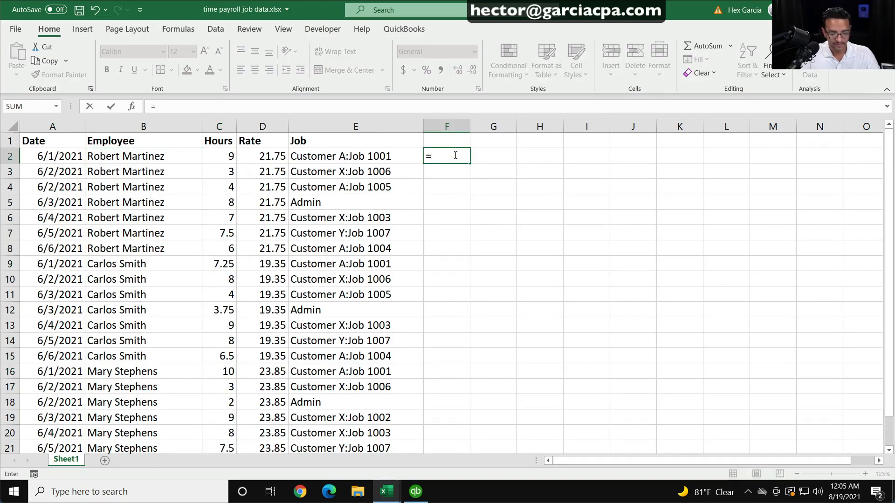
type("concat(")
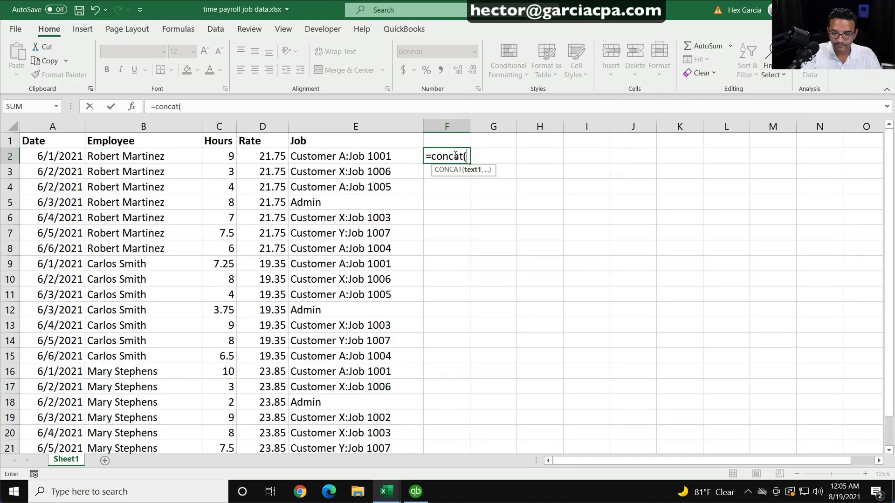
left_click(139, 153)
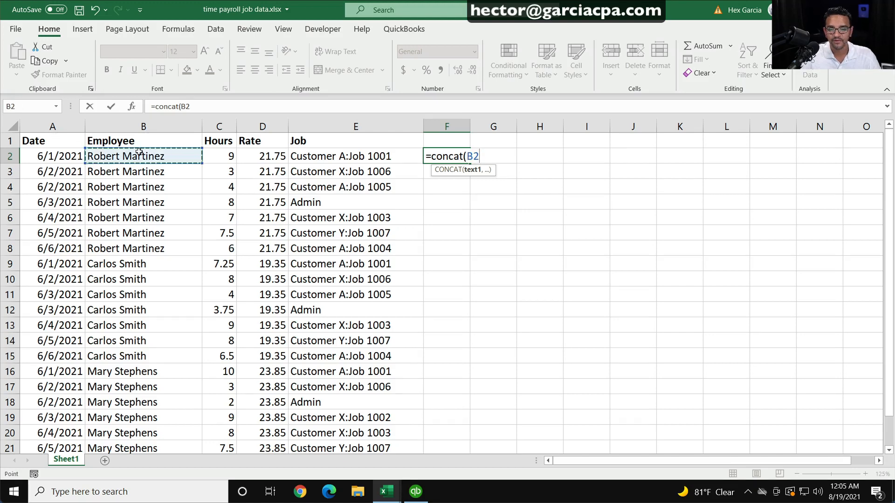
type(",")
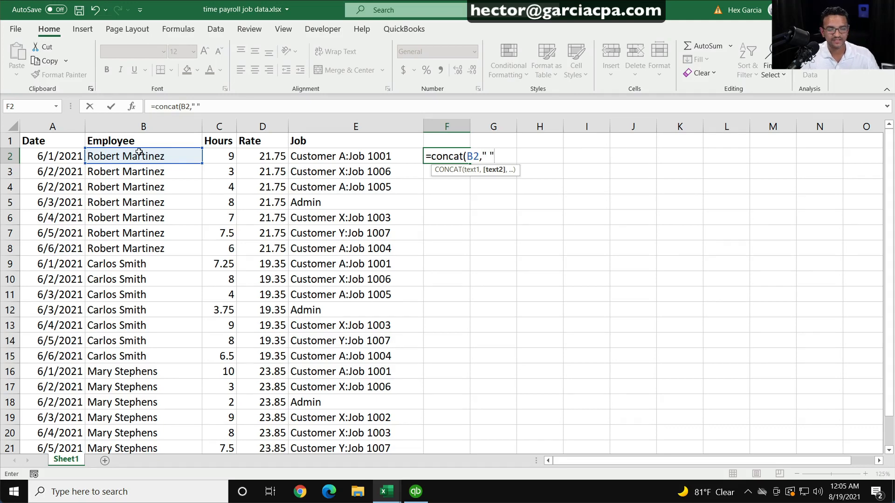
type("\" \",")
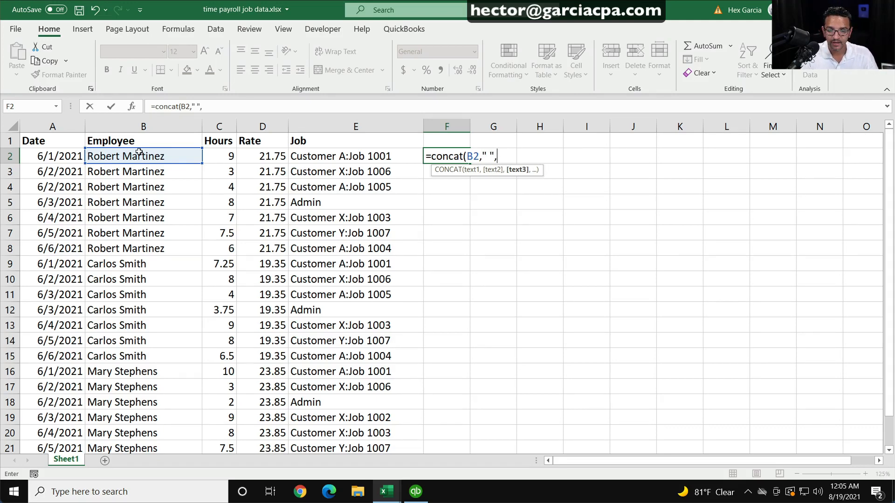
left_click(41, 151)
key("Return")
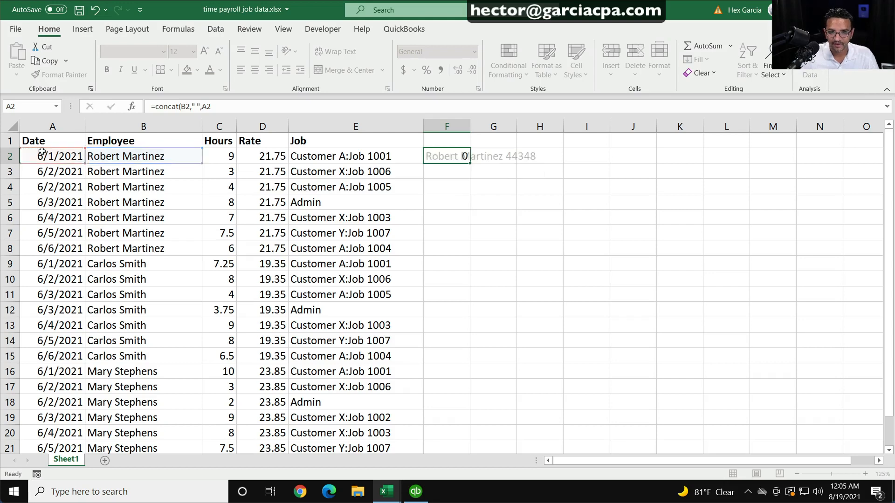
Step: Widen column F to fit the combined text and review the formula in F2
left_click_drag(470, 126, 584, 127)
left_click(459, 150)
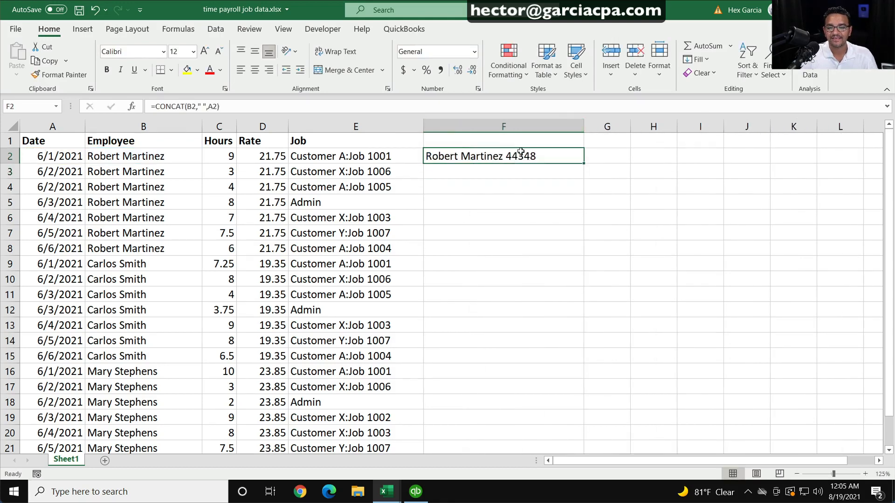
left_click(215, 107)
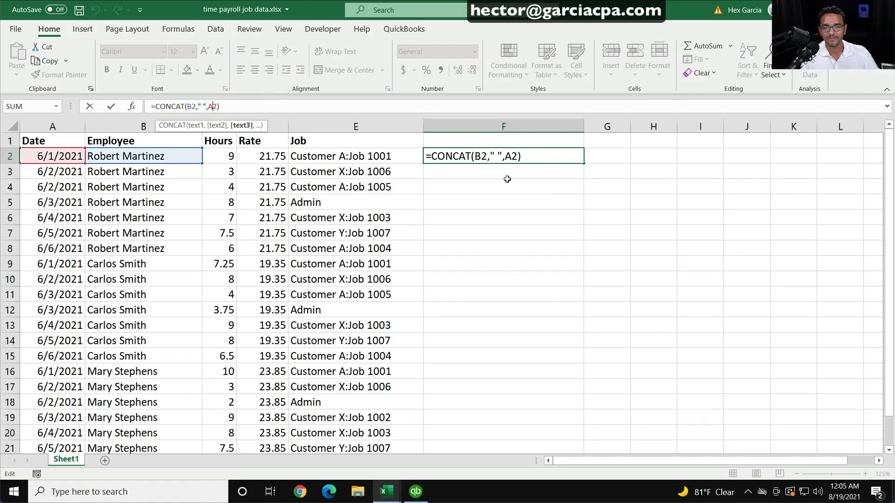
key("ctrl+Return")
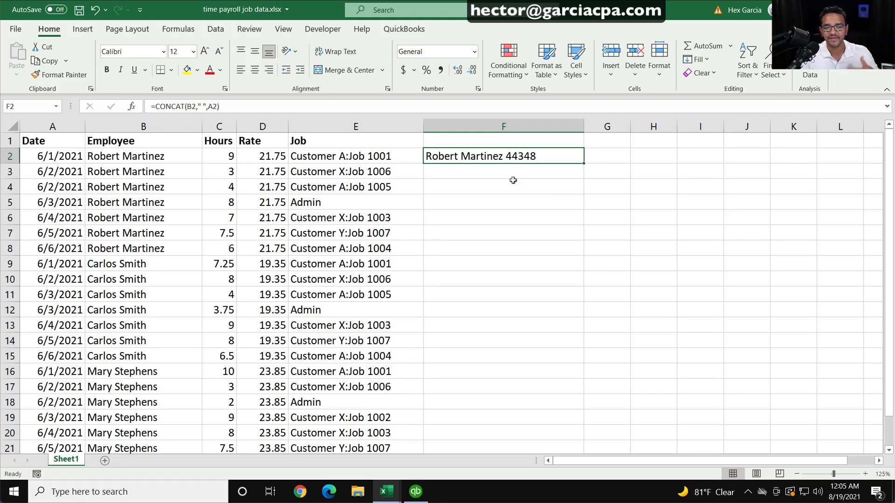
Step: Fill the CONCAT formula from F2 down through F22
left_click(517, 214)
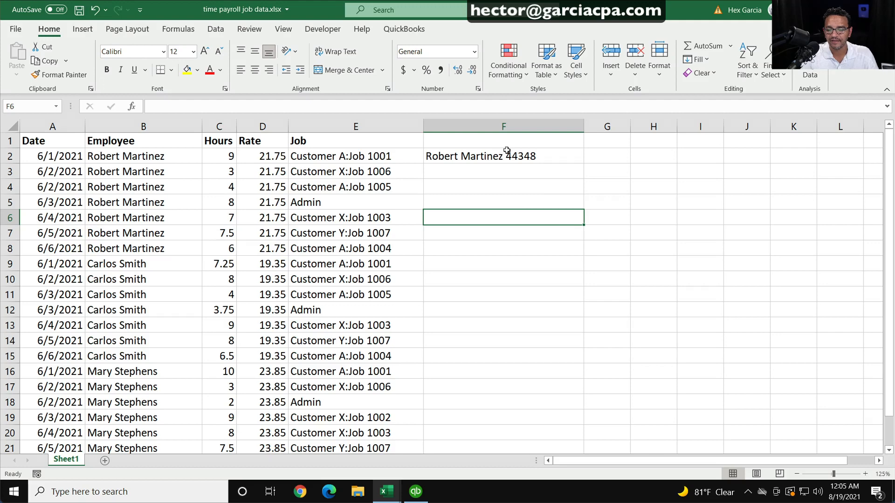
left_click(483, 156)
left_click_drag(584, 164, 564, 417)
scroll(528, 326, "up", 1)
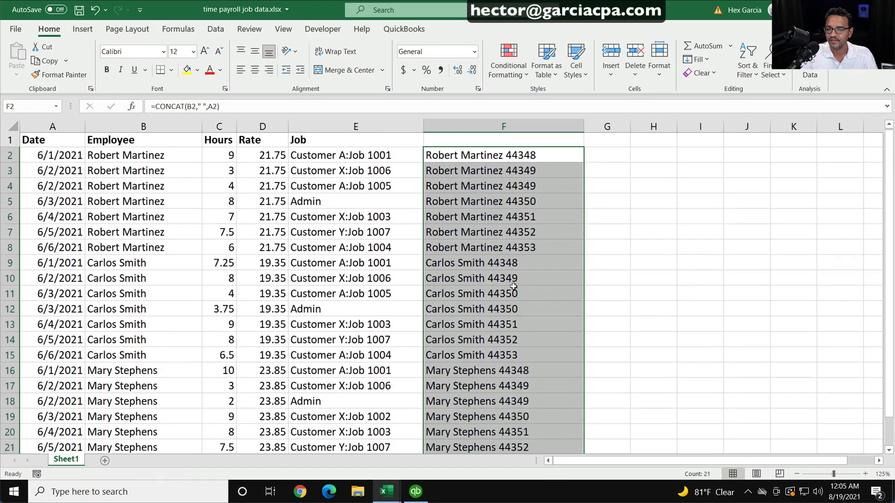
left_click(516, 249)
double_click(525, 156)
key("Escape")
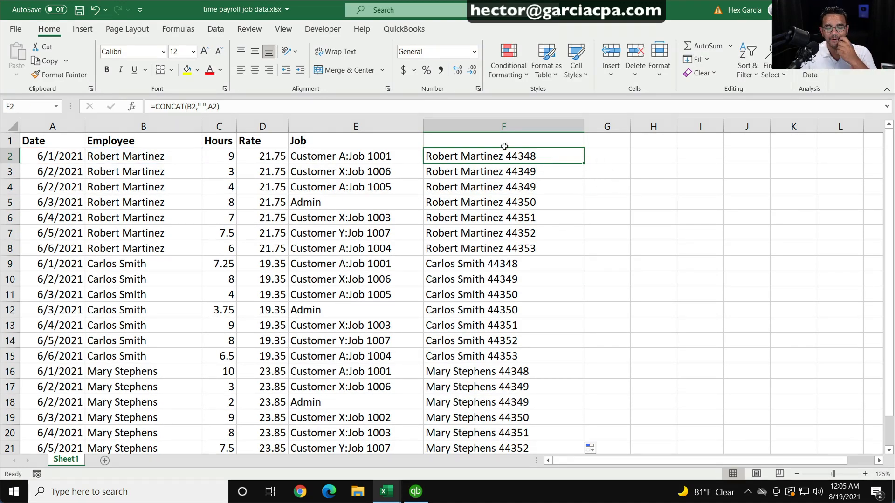
Step: Enter =TEXT(A2,"MM/DD/YYYY") in G2 to convert the first row's date into formatted text
left_click(604, 153)
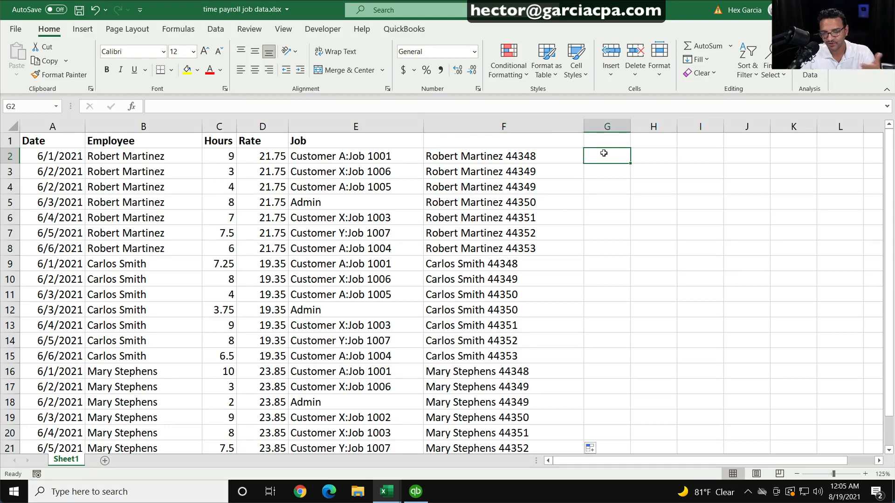
type("=")
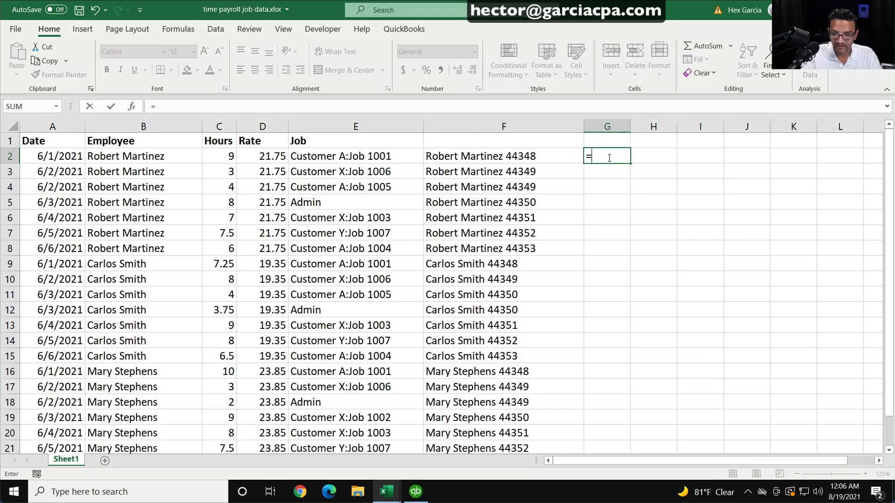
type("text")
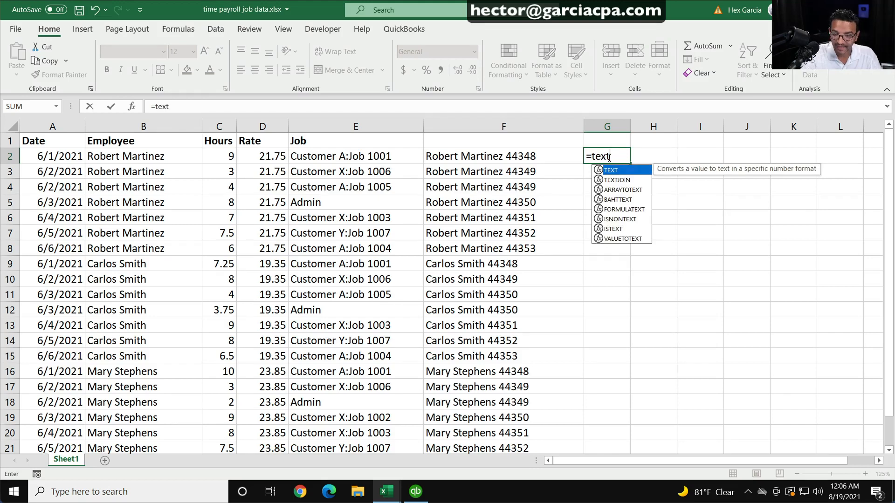
type("(")
left_click(50, 150)
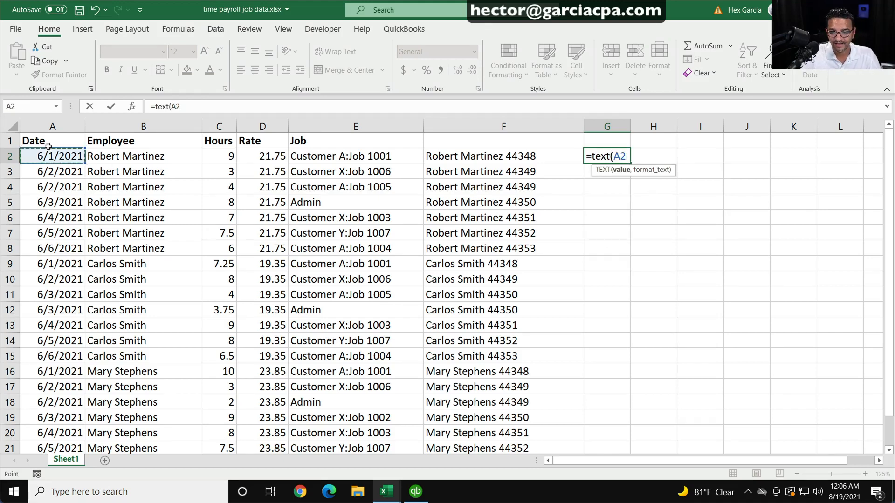
type("\"MM")
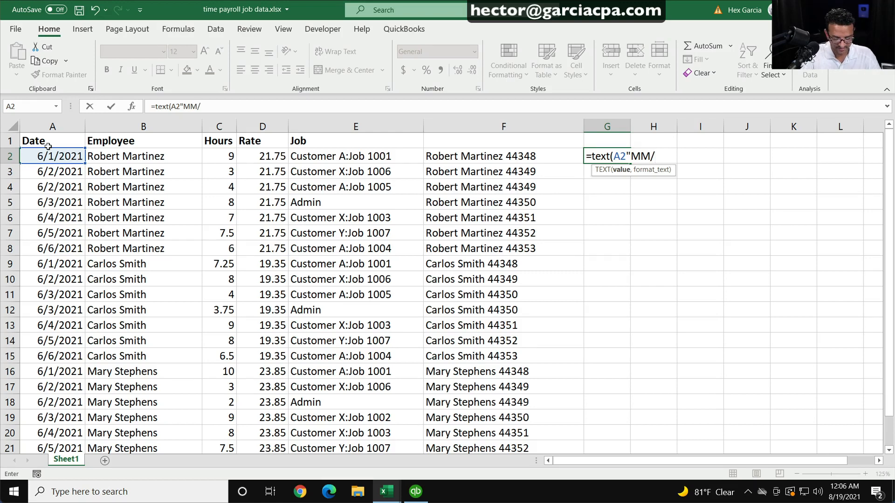
type("/DD")
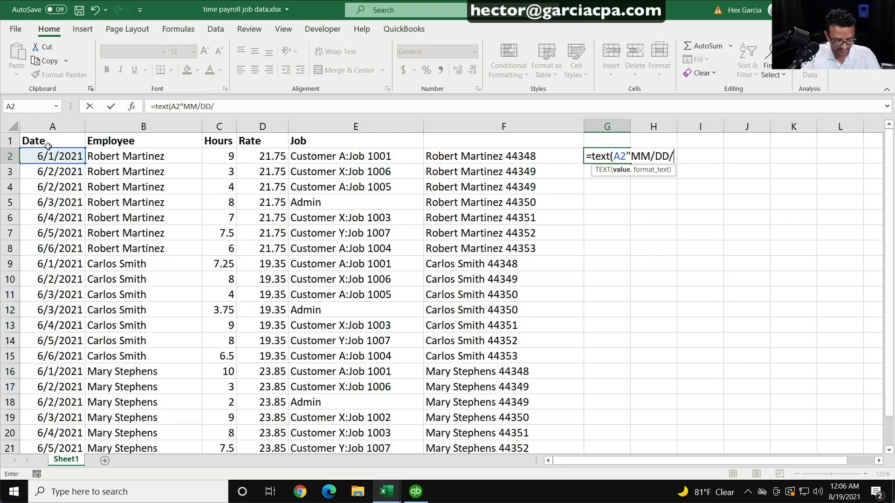
type("/YYYY\"")
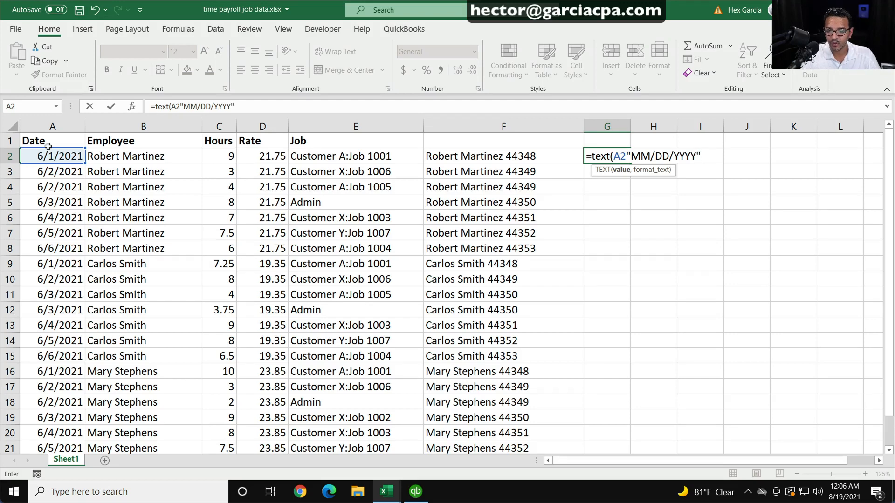
key("Return")
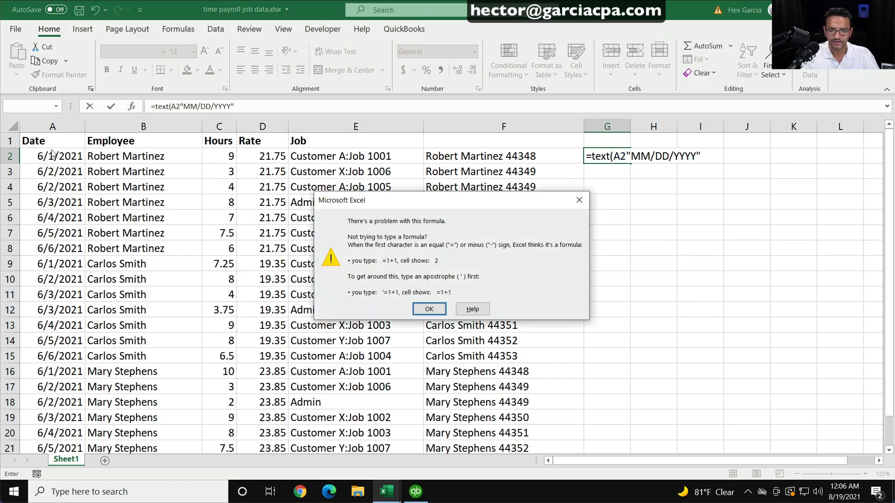
key("Return")
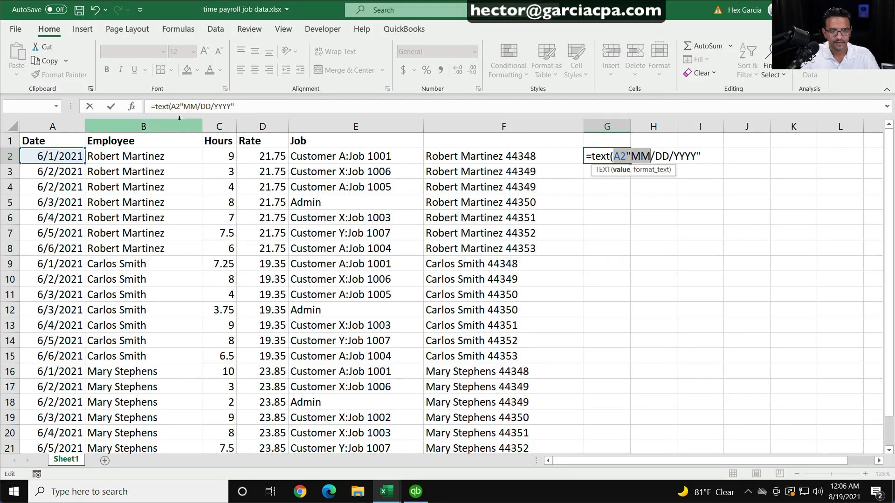
left_click(260, 106)
type(")")
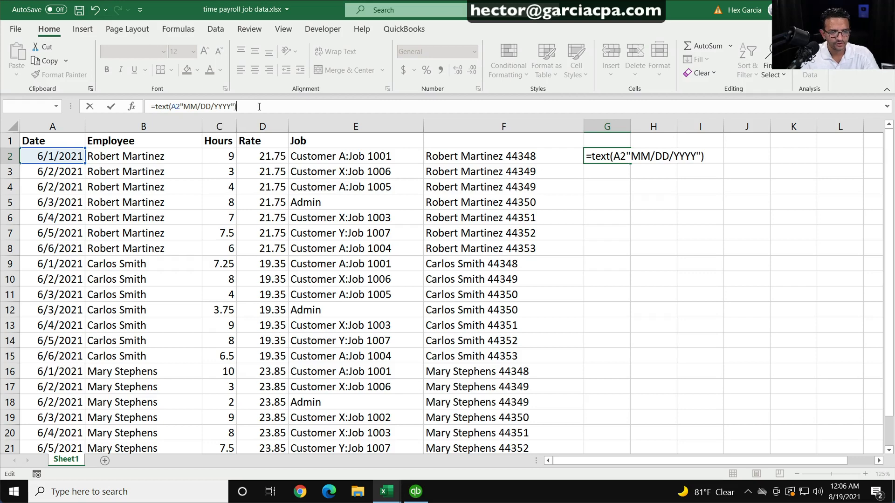
left_click(626, 157)
type(",")
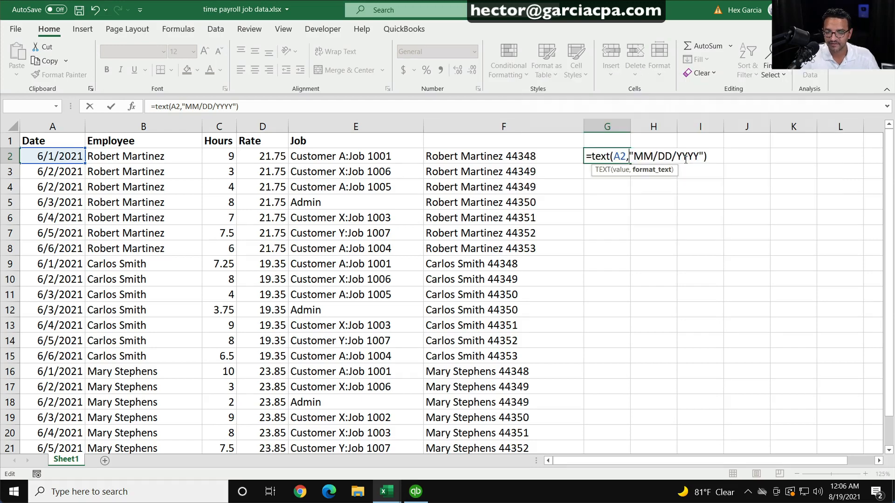
key("Return")
Step: Fill the TEXT formula from G2 down through G22 and widen column G to fit the dates
left_click(629, 158)
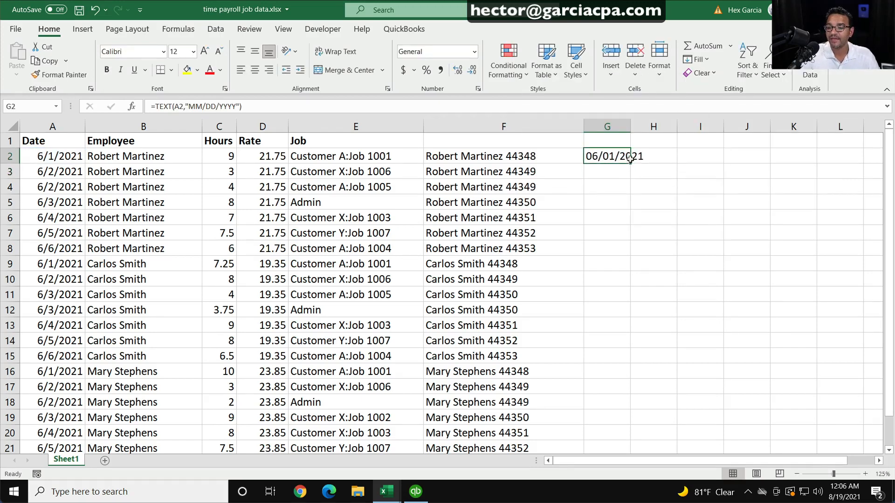
left_click_drag(629, 158, 630, 422)
scroll(597, 114, "up", 1)
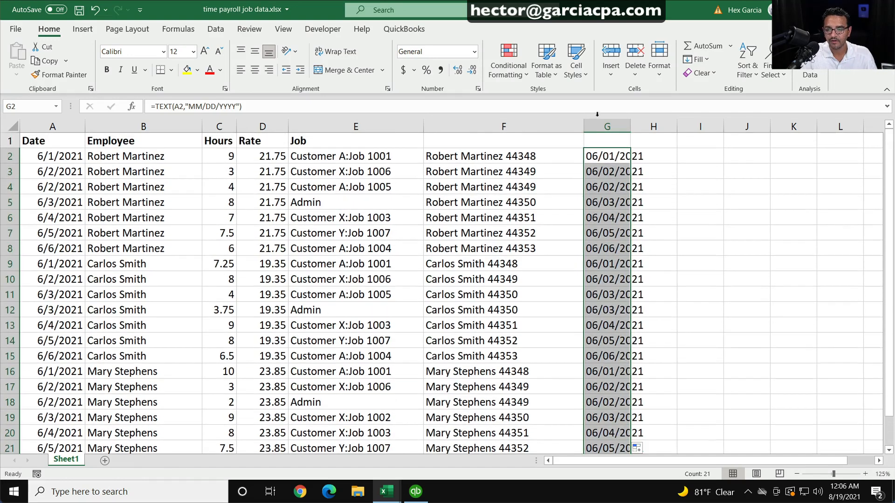
double_click(624, 125)
Step: Change the formula in F2 to =CONCAT(B2," ",G2) so it joins the employee name with the text date
left_click(527, 156)
left_click(217, 107)
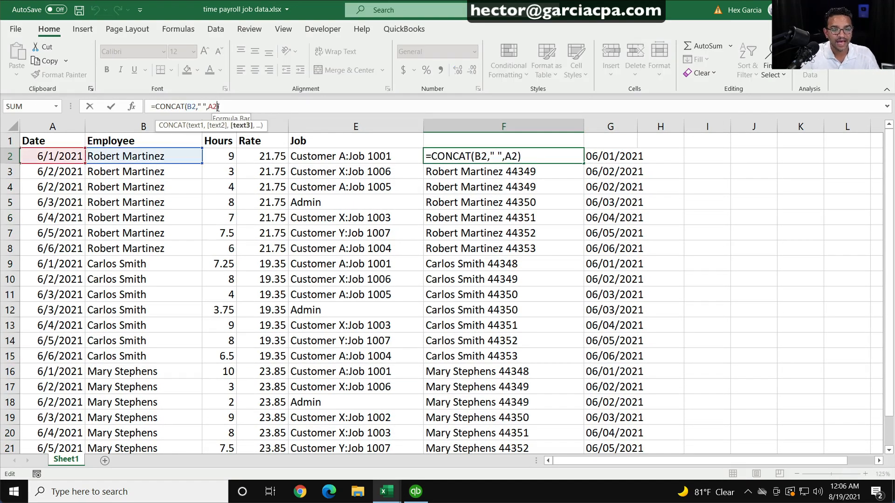
key("BackSpace")
key("BackSpace")
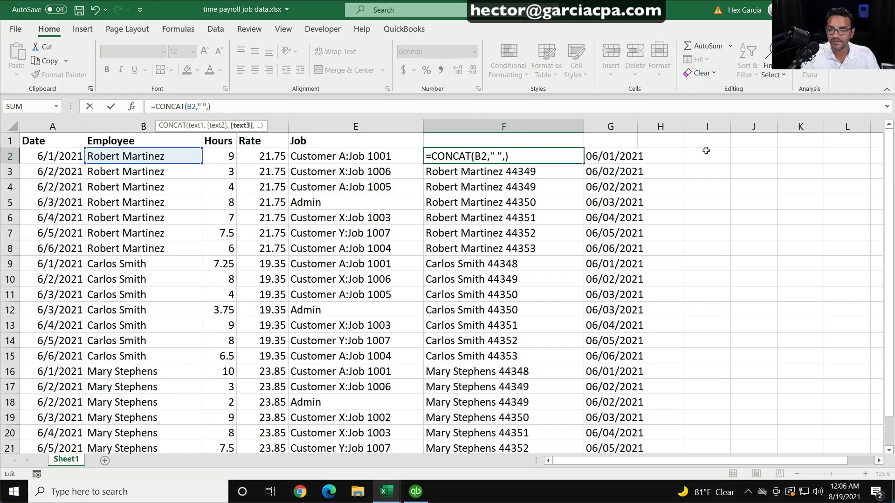
left_click(596, 155)
key("Return")
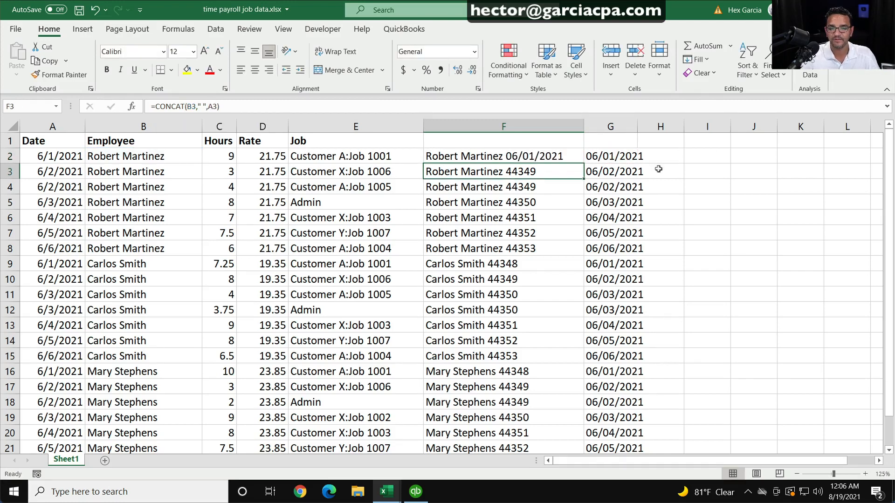
Step: Fill the revised CONCAT formula from F2 down through F22 and copy the filled range
left_click(568, 158)
left_click_drag(583, 163, 552, 413)
scroll(527, 352, "up", 2)
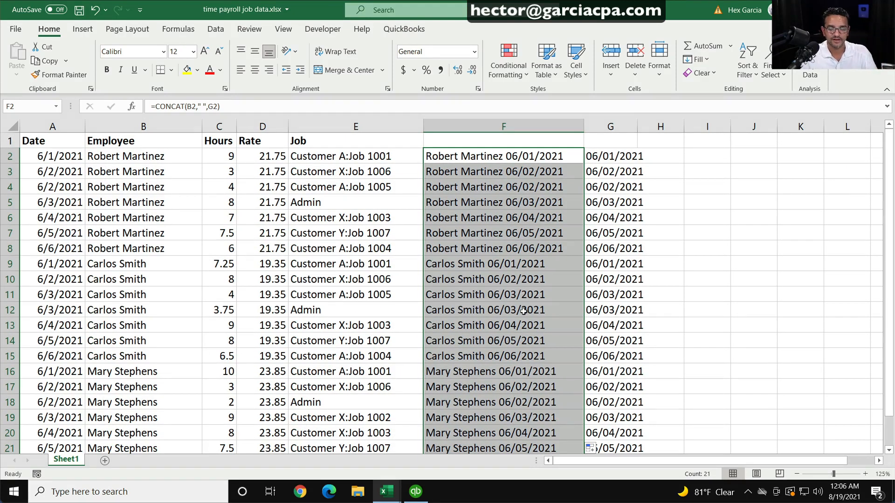
right_click(493, 153)
left_click(523, 174)
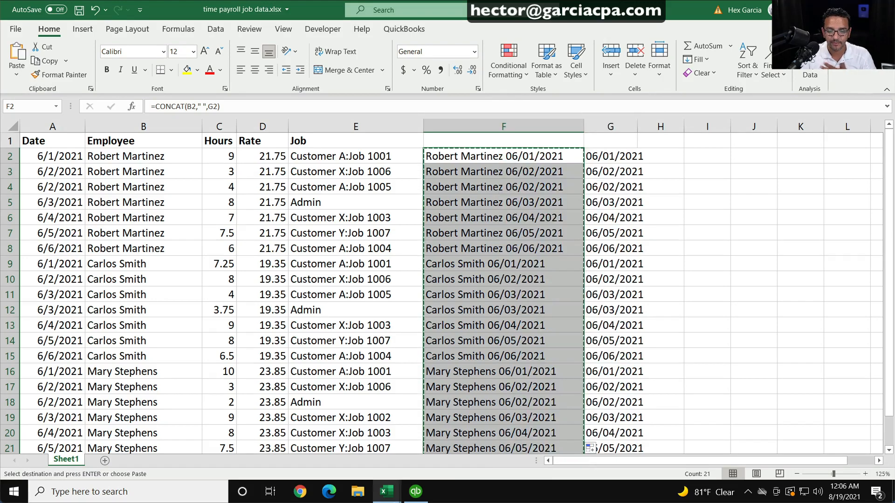
Step: Switch to the check template, paste the copied employee-and-date text as values over the Memo column from F2 down, and widen column F
left_click(393, 493)
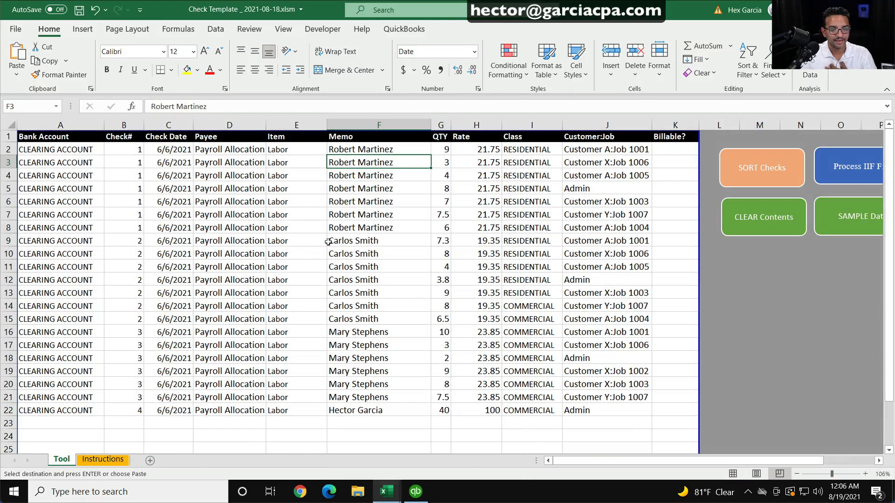
left_click(338, 417)
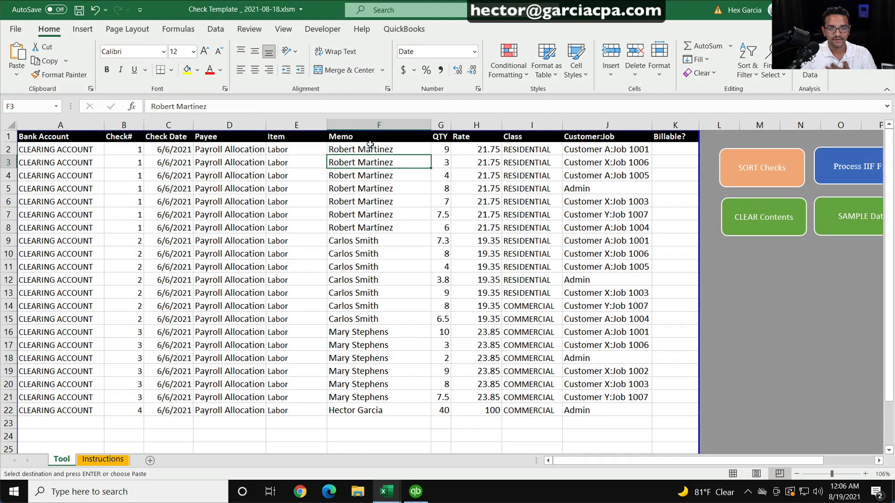
right_click(372, 149)
left_click(422, 209)
left_click(337, 253)
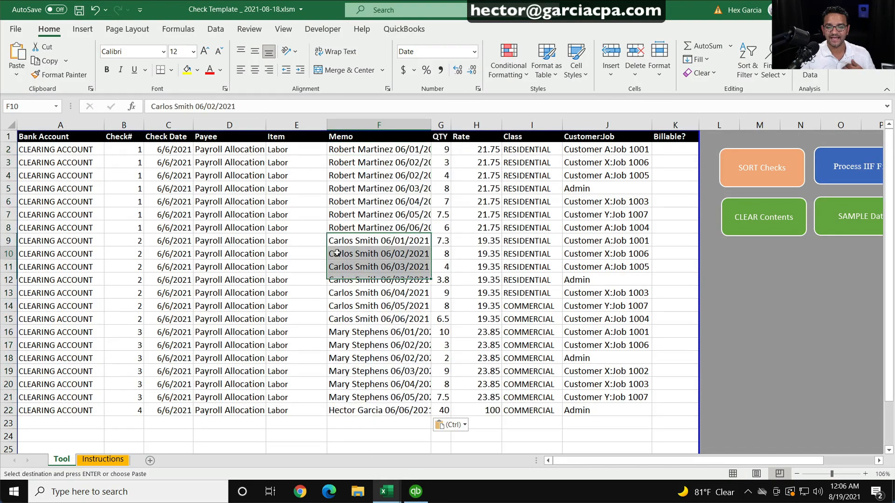
double_click(431, 125)
left_click(422, 215)
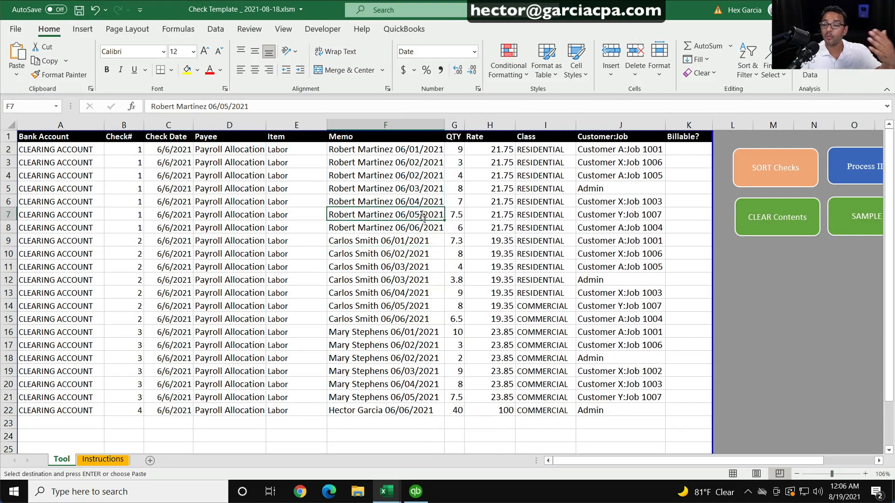
left_click(405, 148)
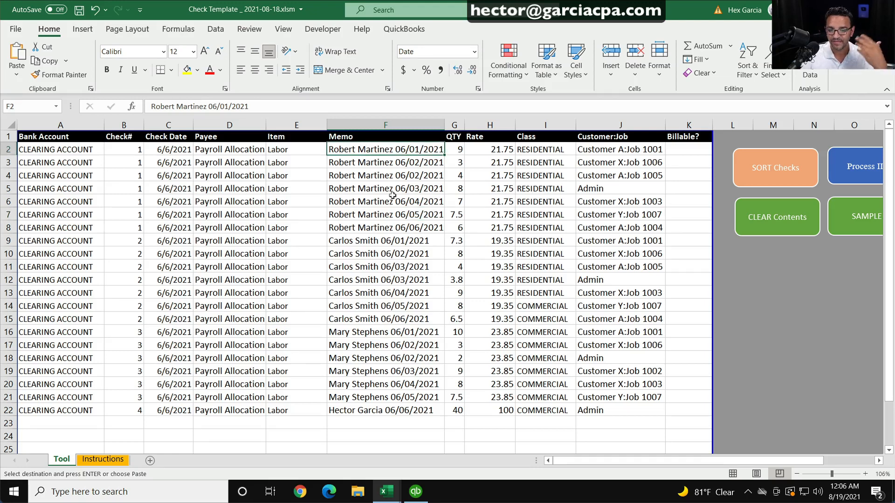
Step: Fill check number 1 from B2 down through B22 so all lines share one check
left_click(128, 145)
left_click_drag(142, 155, 131, 411)
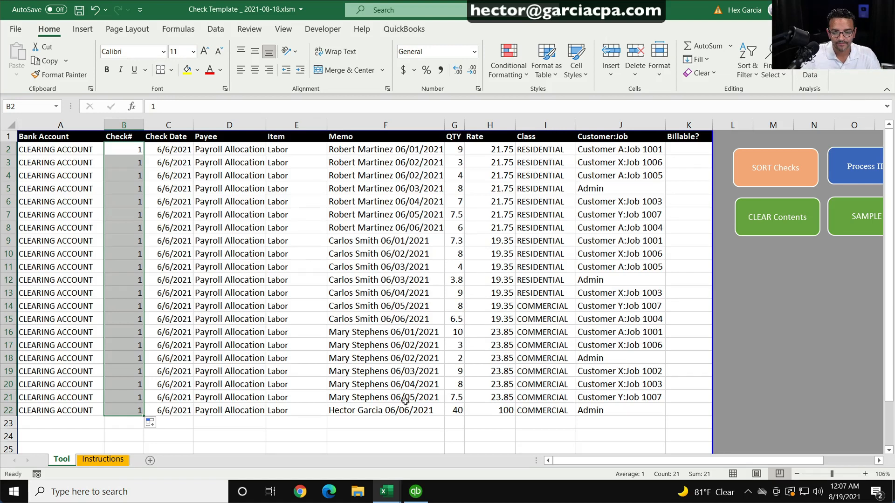
left_click(403, 419)
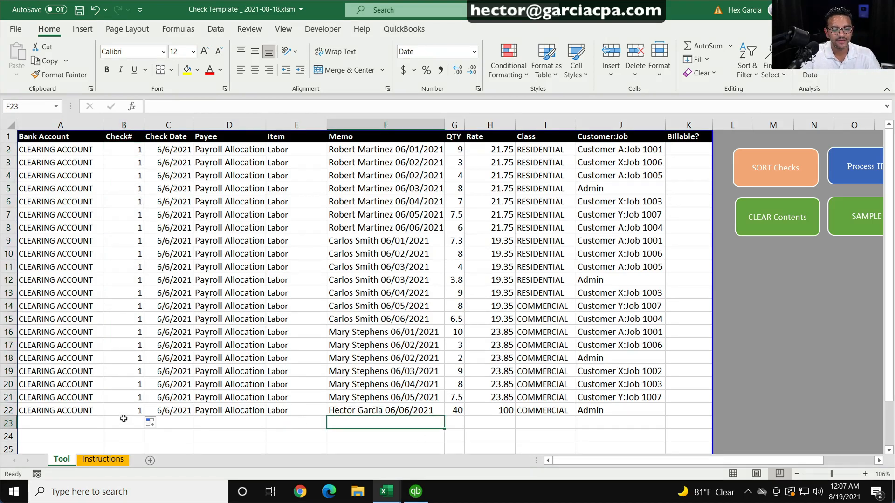
Step: Copy the last allocation line, A22:J22, and paste it into row 23
left_click_drag(59, 409, 625, 411)
key("ctrl+c")
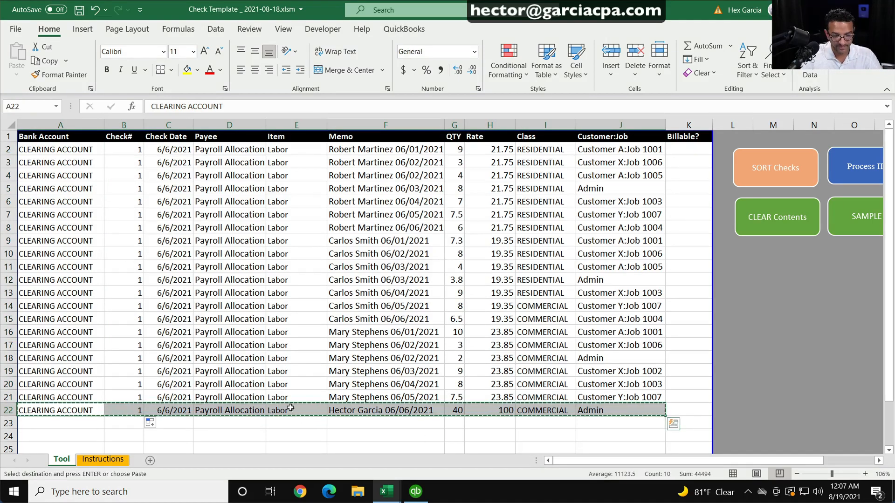
left_click(58, 418)
key("ctrl+v")
left_click(168, 424)
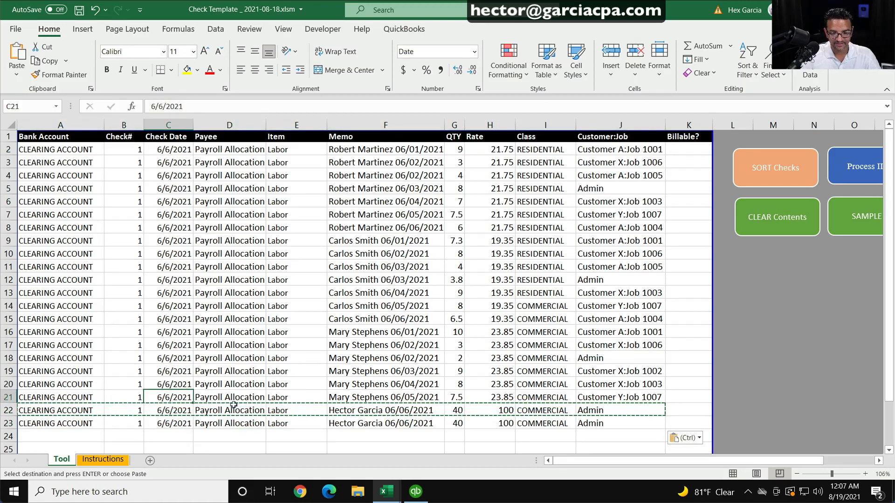
left_click(298, 435)
Step: Clear the Memo in F23 and set the QTY in G23 to -1
left_click(413, 423)
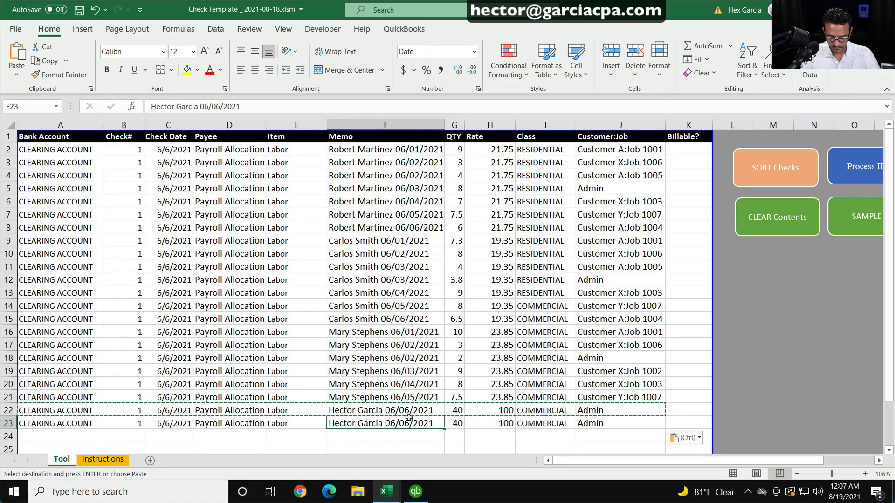
key("BackSpace")
left_click(449, 421)
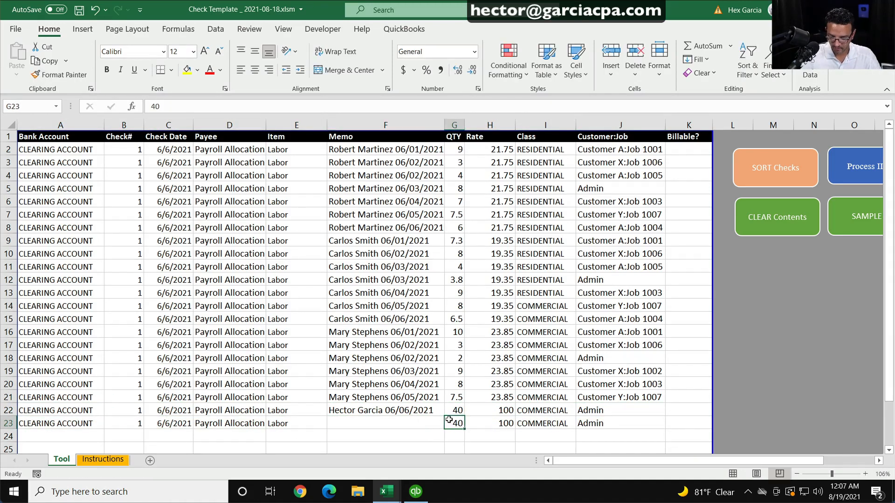
type("-1")
Step: Enter a SUMPRODUCT formula over G2:G22 and H2:H22 as the Rate in H23
left_click(498, 424)
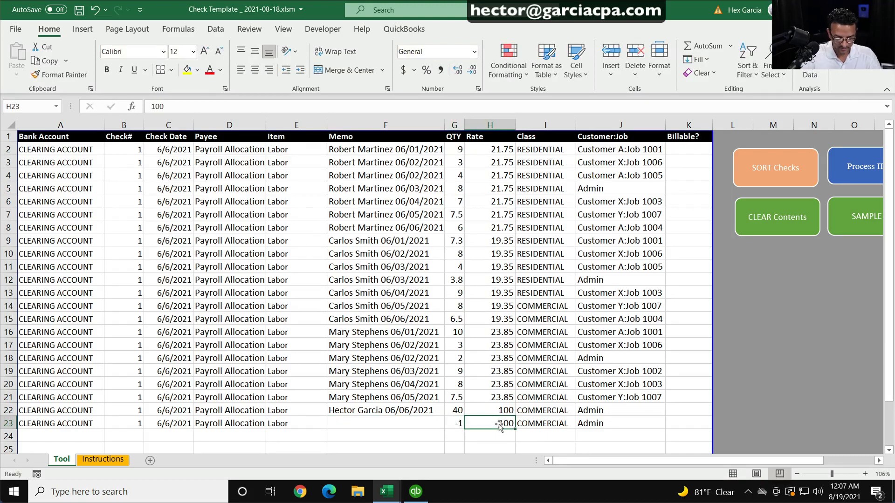
type("=sum")
double_click(564, 407)
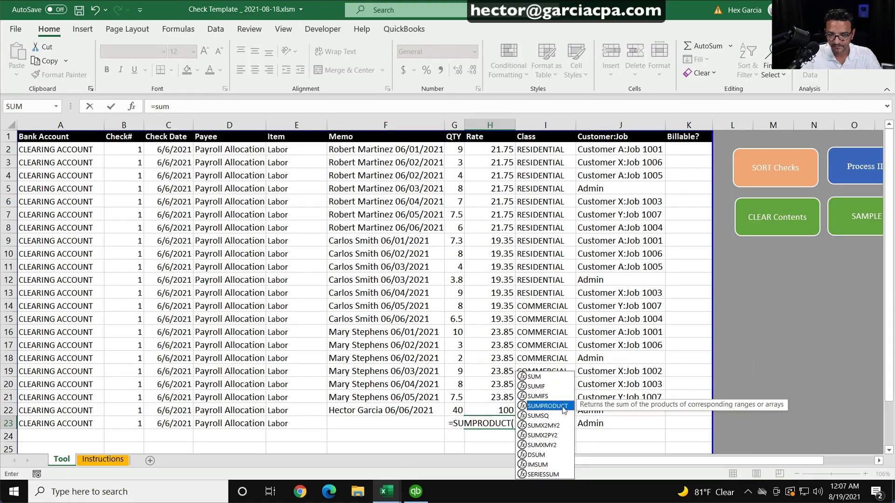
left_click_drag(456, 410, 481, 405)
type(",")
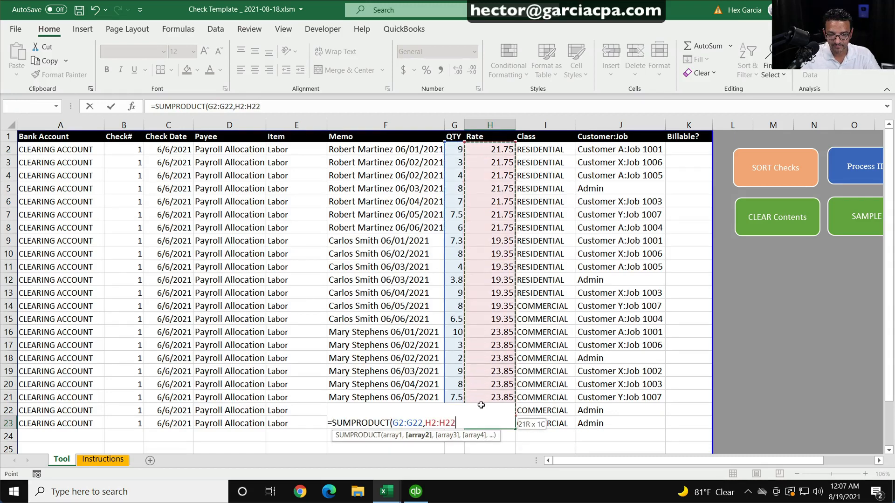
key("Return")
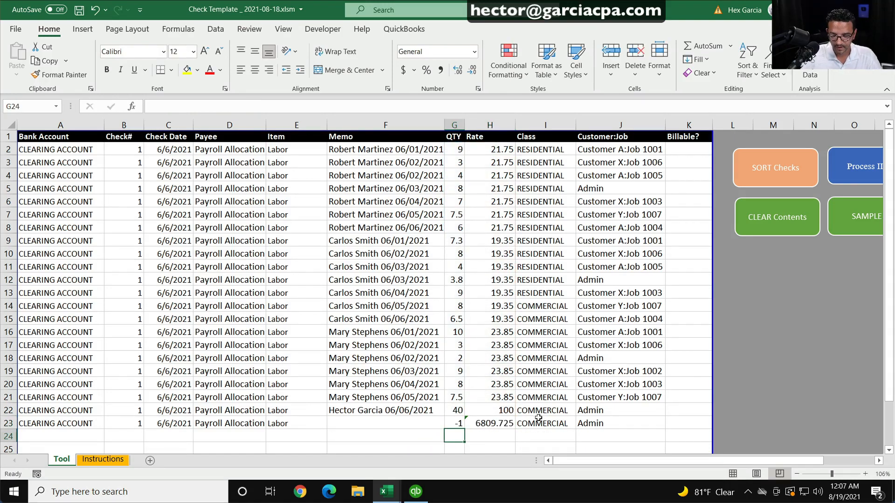
Step: Clear the Class in I23 and the Customer:Job in J23 on the offset line
left_click(539, 419)
key("Delete")
left_click(598, 421)
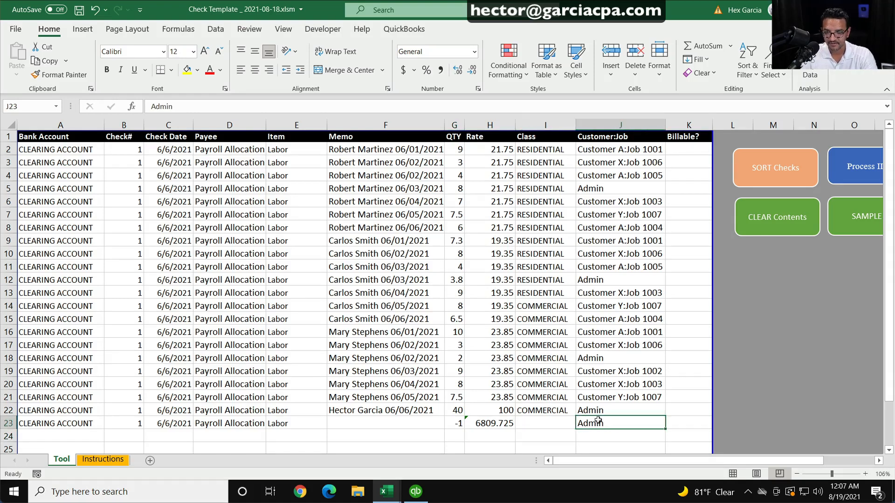
key("Delete")
left_click(502, 434)
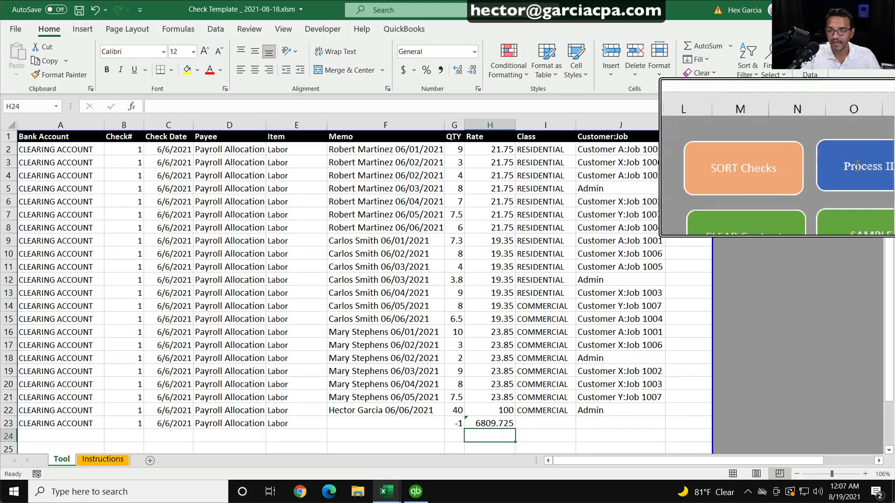
Step: Process the check lines into an IIF file saved as HGA_CHECK_Import_20210819.IIF on the Desktop, replacing the existing file
scroll(834, 189, "right", 3)
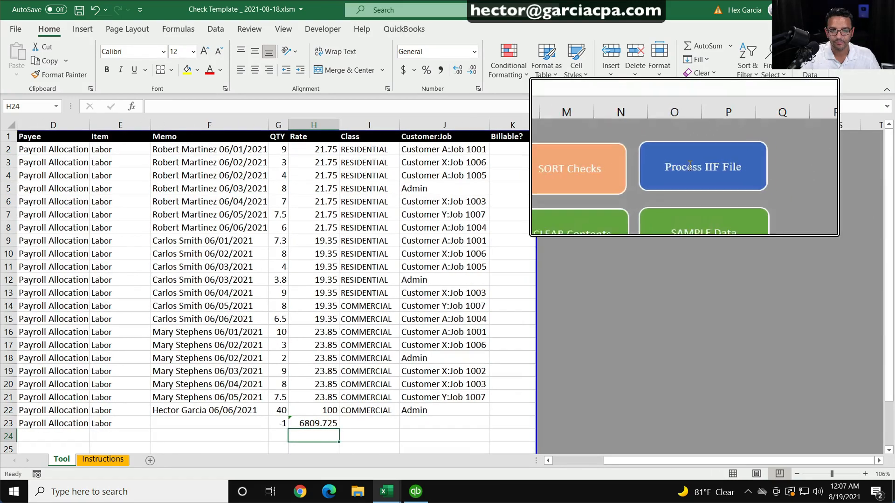
scroll(745, 165, "left", 3)
left_click(858, 170)
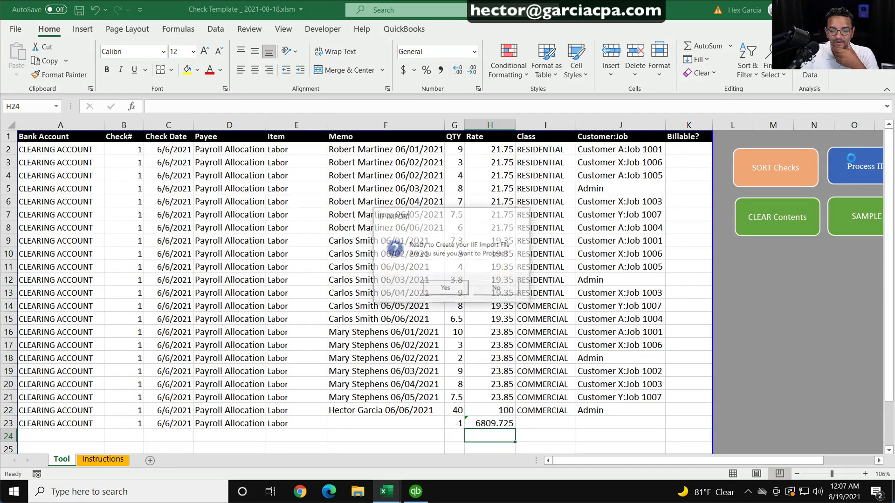
left_click(441, 289)
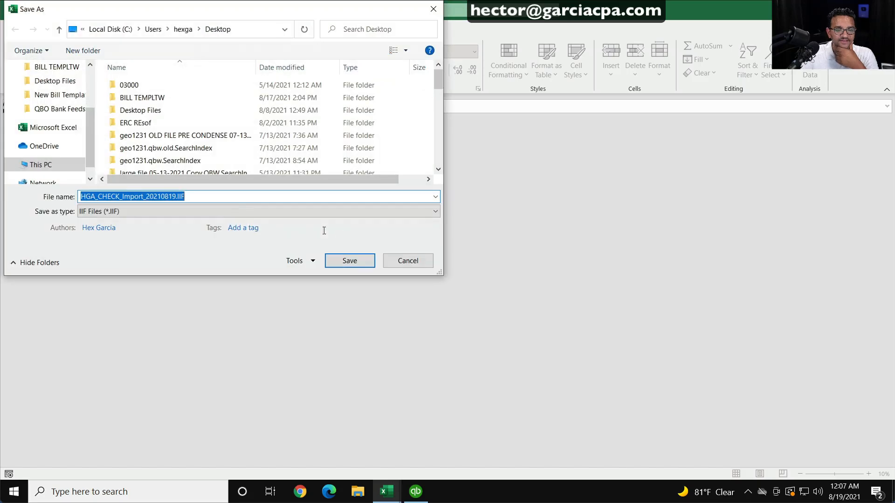
left_click(363, 262)
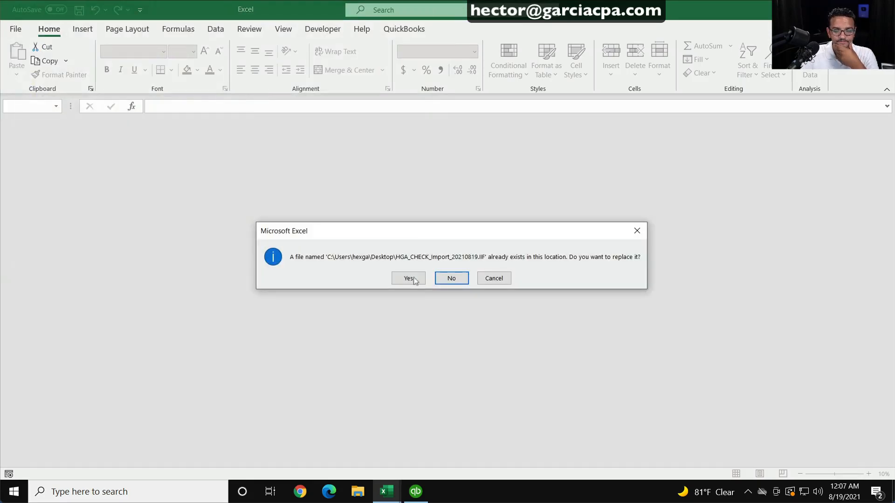
left_click(410, 280)
left_click(516, 288)
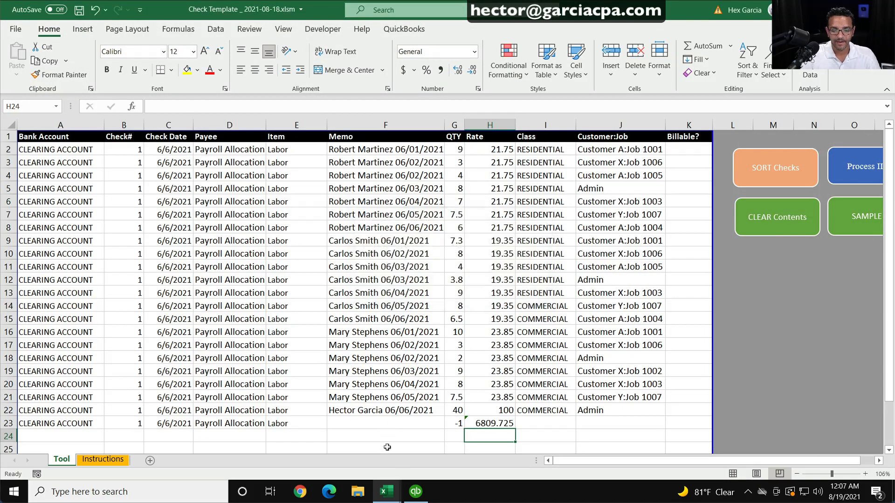
Step: Switch to QuickBooks and import HGA_CHECK_Import_20210819.IIF from the Desktop with the reviewed IIF import
key("alt+Tab")
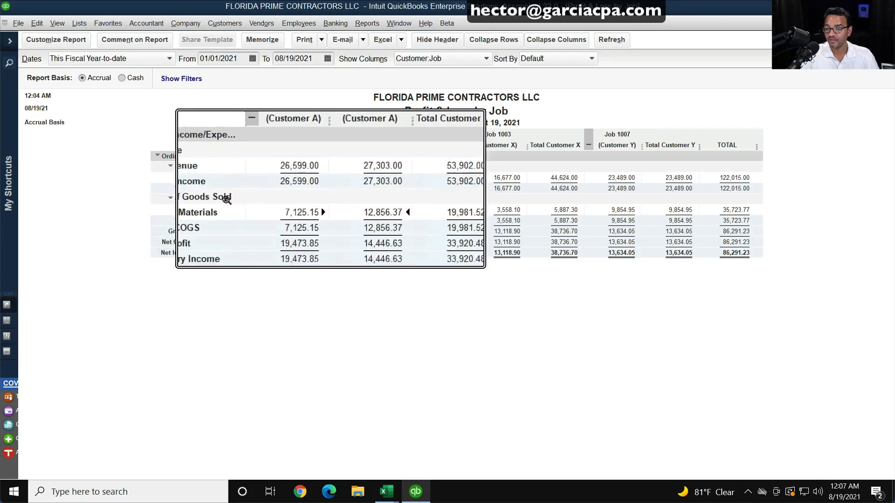
left_click(19, 24)
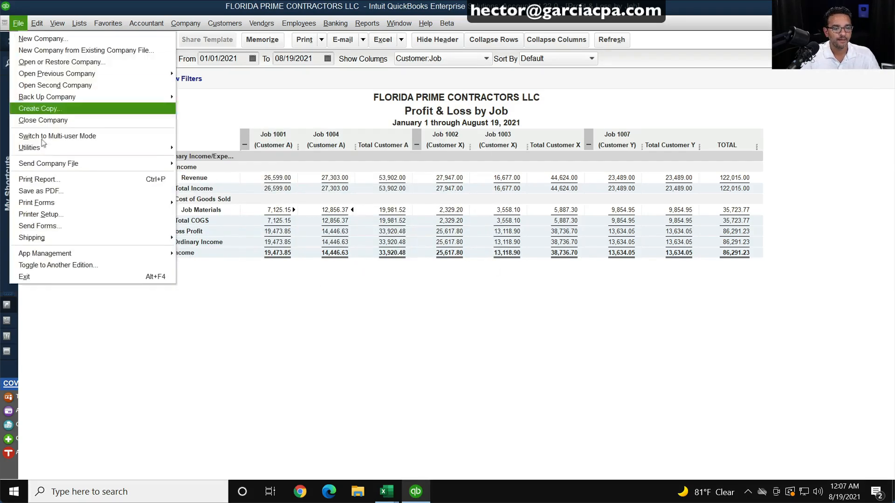
mouse_move(51, 148)
mouse_move(213, 150)
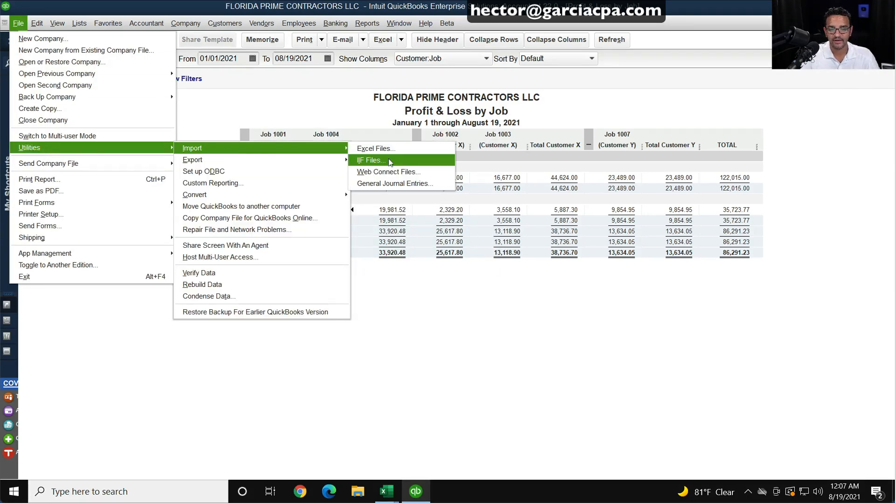
left_click(371, 160)
left_click(366, 149)
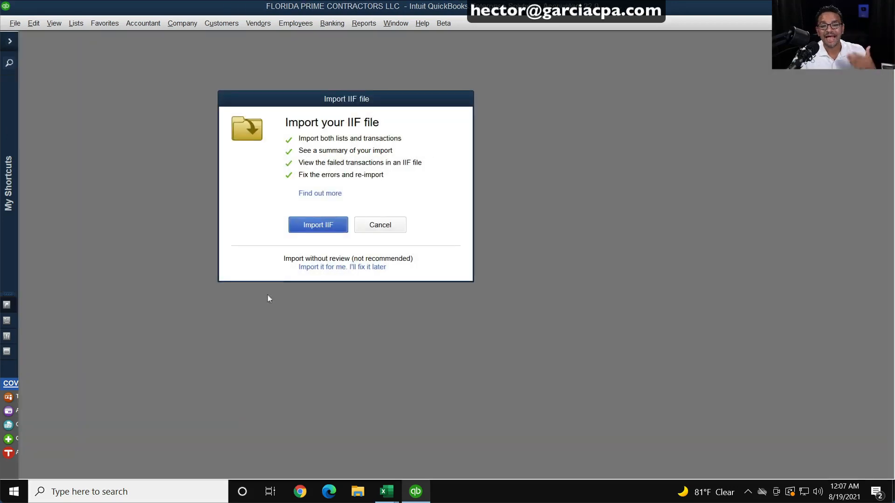
left_click(304, 223)
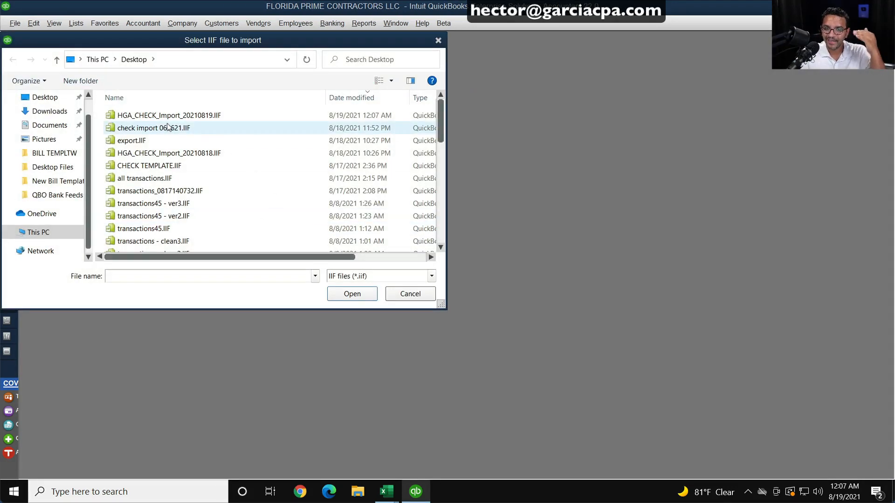
left_click(172, 116)
double_click(177, 117)
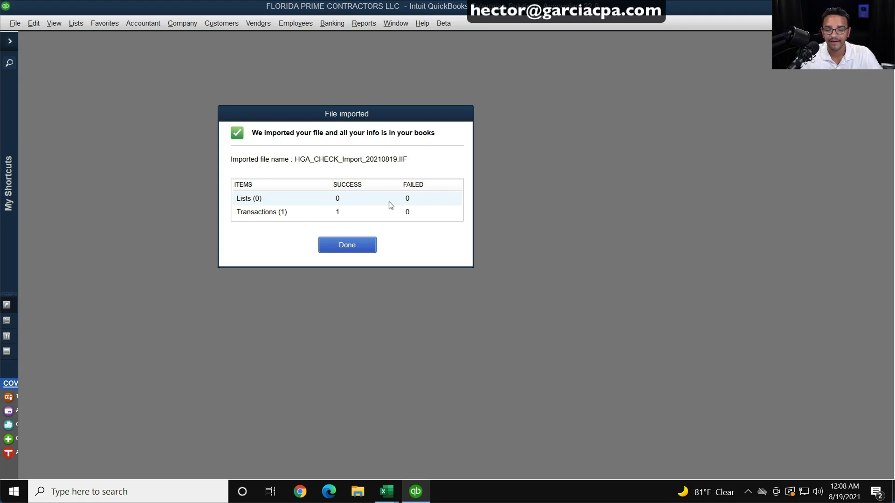
left_click(347, 246)
Step: Run the Profit & Loss by Job report and examine the Direct Labor costs per job
left_click(369, 25)
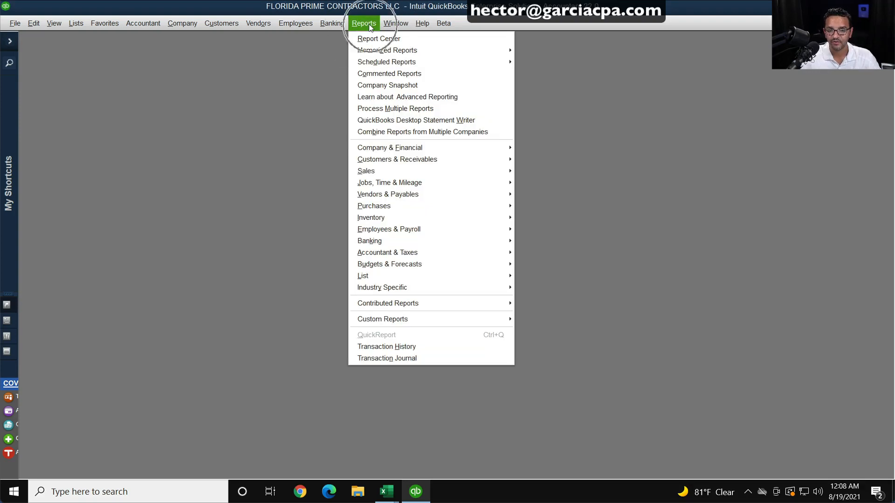
mouse_move(404, 148)
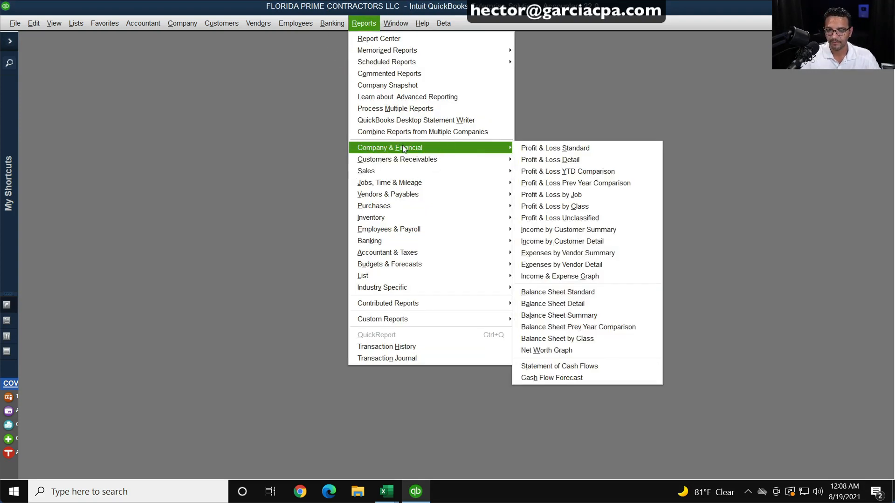
left_click(568, 196)
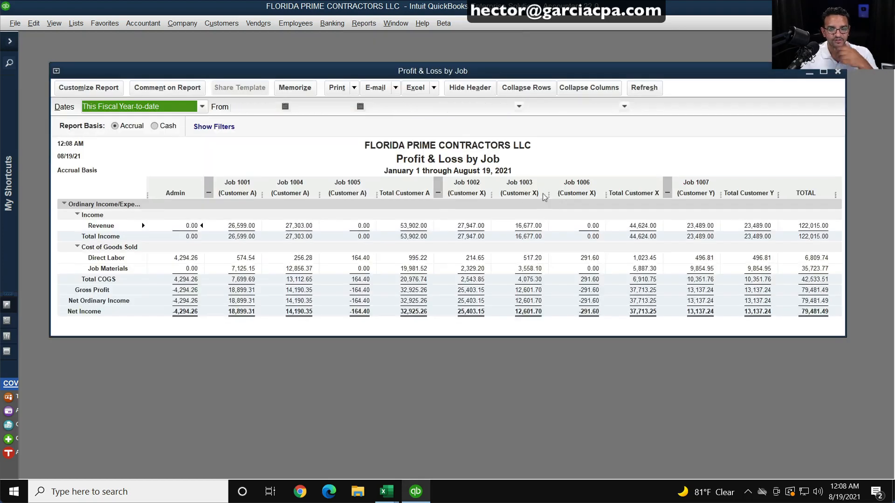
key("super+plus")
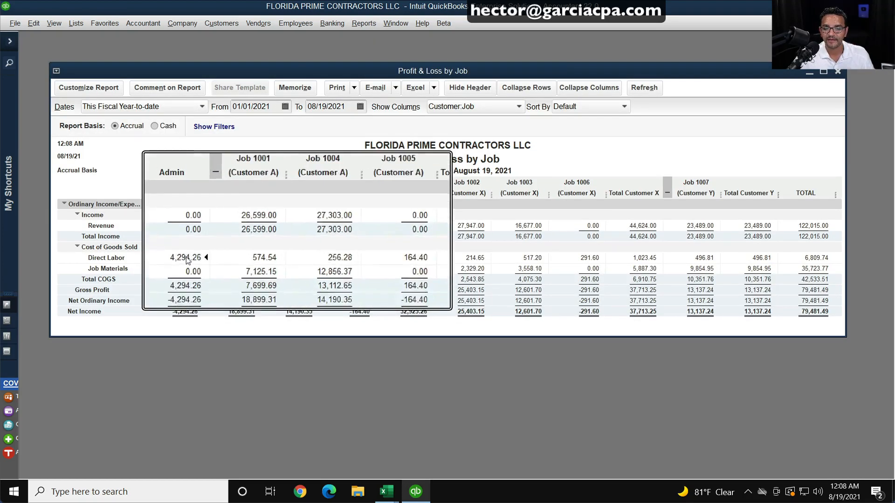
key("super+Escape")
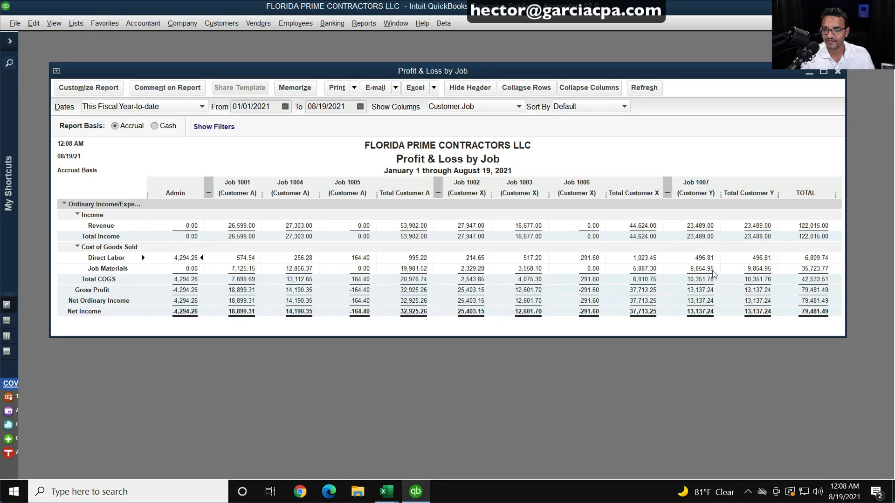
Step: Open the transaction detail behind Customer A's total Direct Labor, expand its rows and widen the Memo column to read the memos
double_click(403, 257)
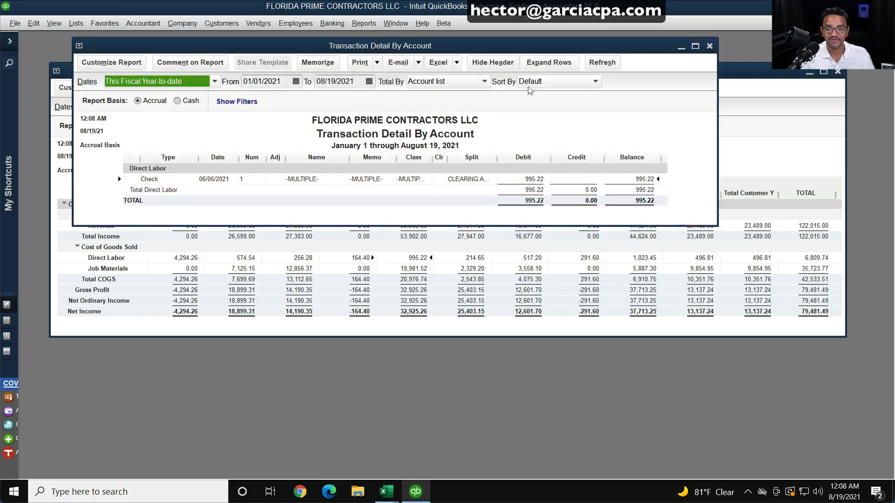
double_click(457, 45)
left_click(506, 42)
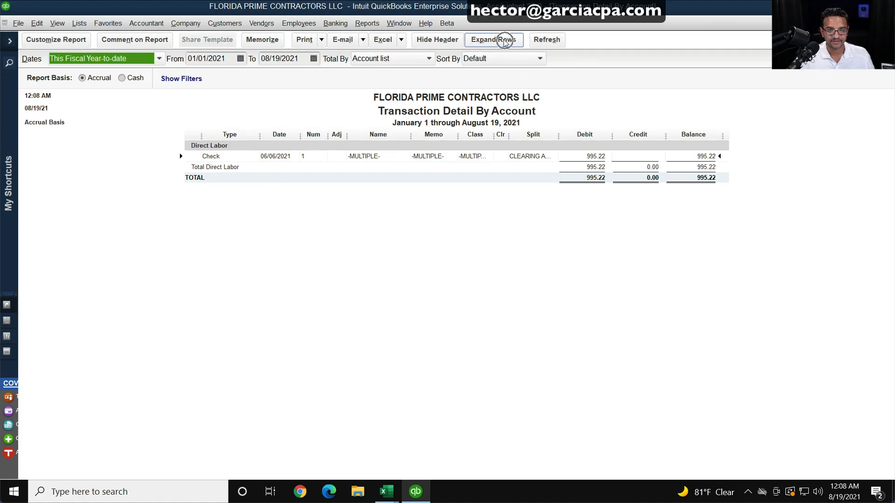
left_click_drag(457, 130, 514, 132)
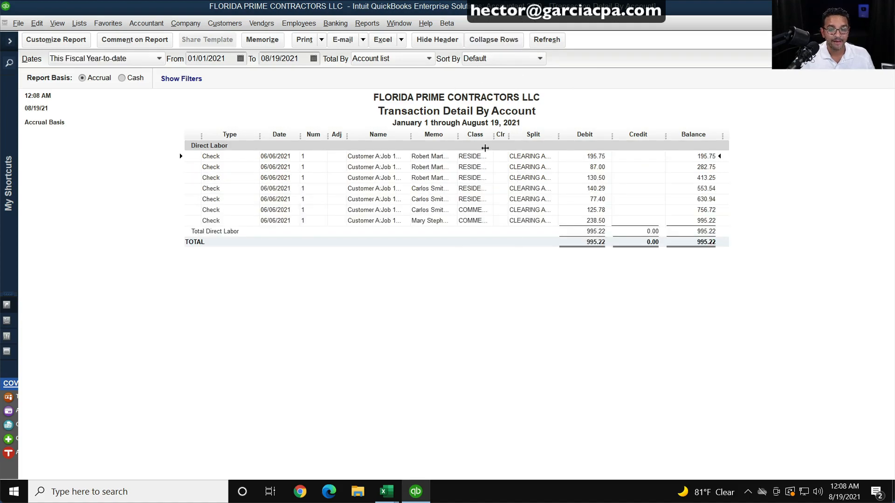
key("super+plus")
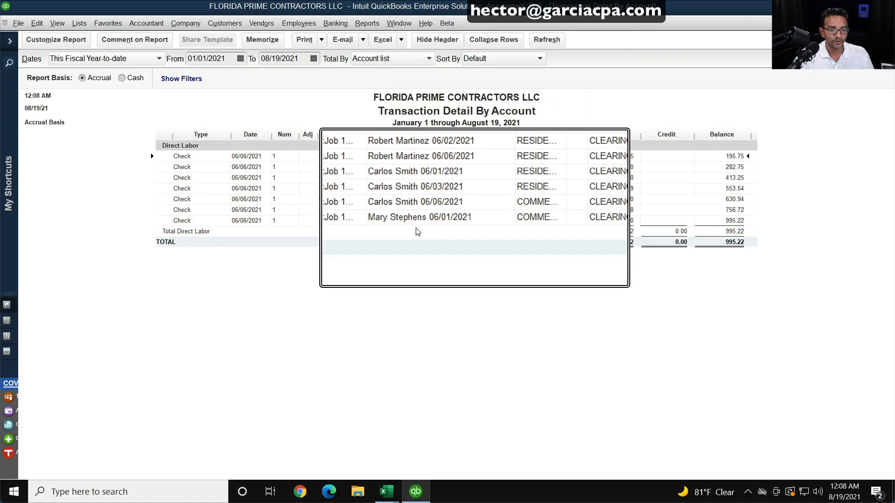
key("super+Escape")
Step: Try grouping the transaction detail report by Vendor, and settle on Total only
left_click(366, 58)
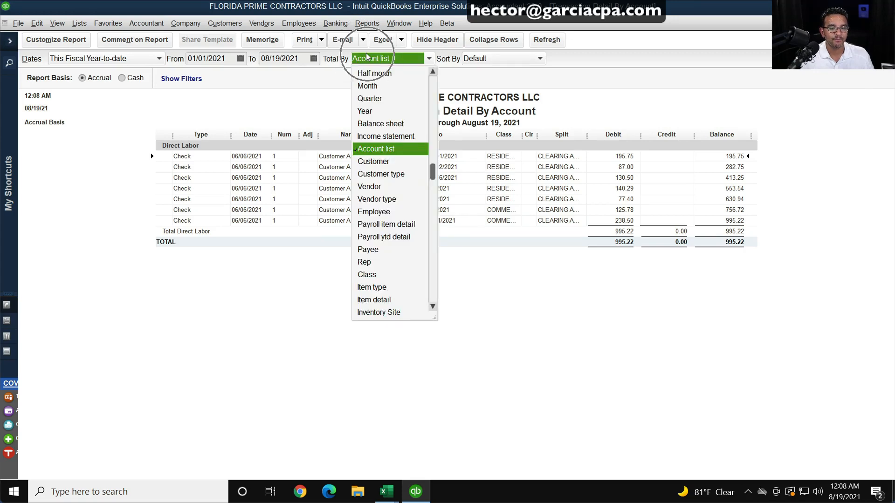
left_click(375, 187)
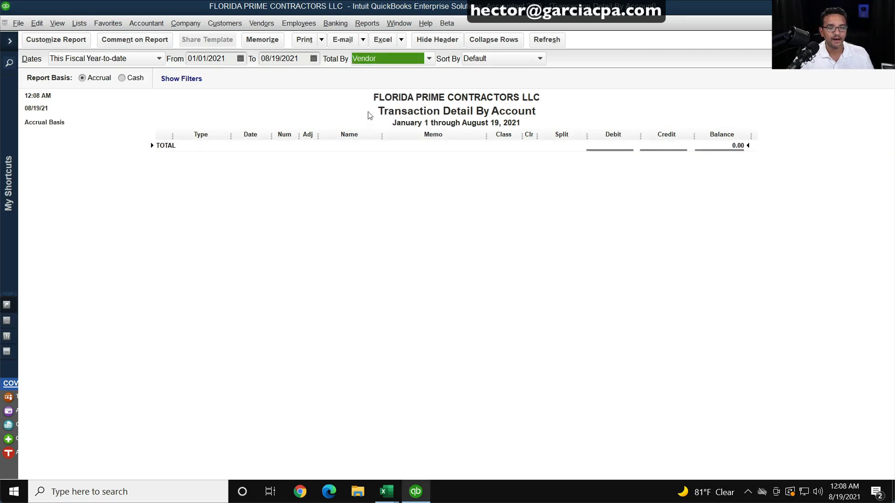
left_click(388, 59)
scroll(377, 87, "up", 5)
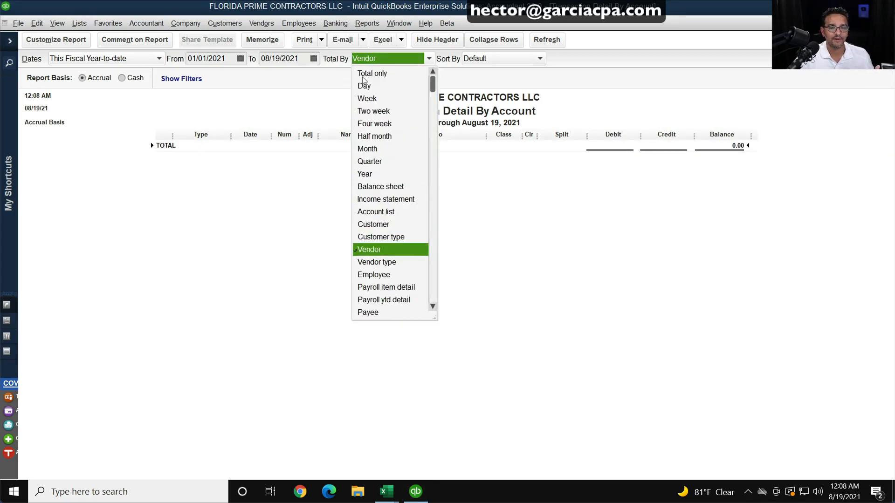
left_click(369, 74)
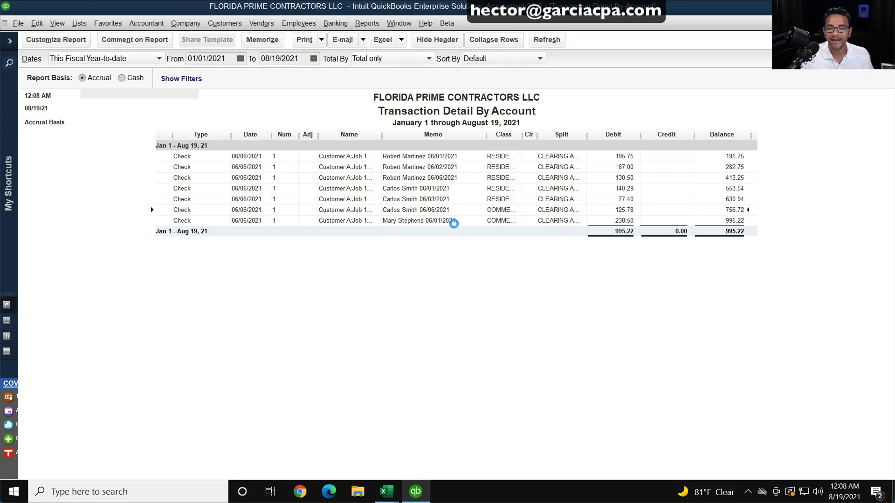
Step: Open the check behind the last report line, widen its Description column and review the item lines down to the offset line
double_click(448, 221)
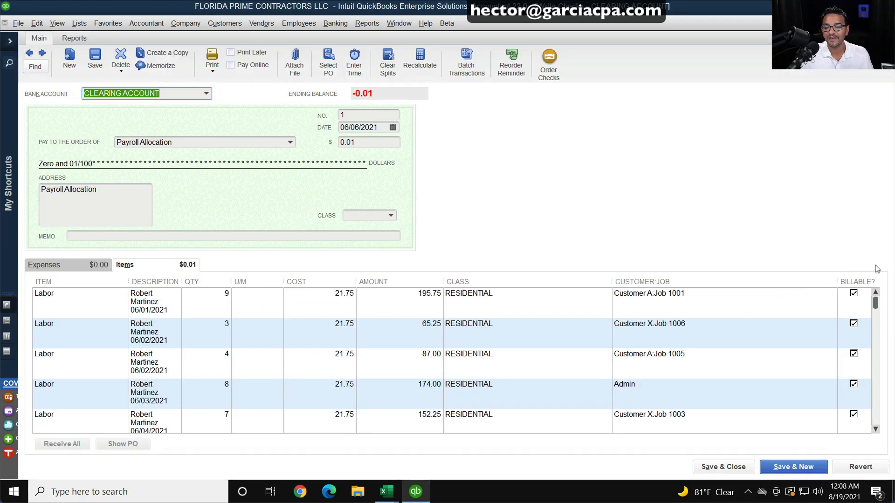
left_click_drag(181, 281, 275, 281)
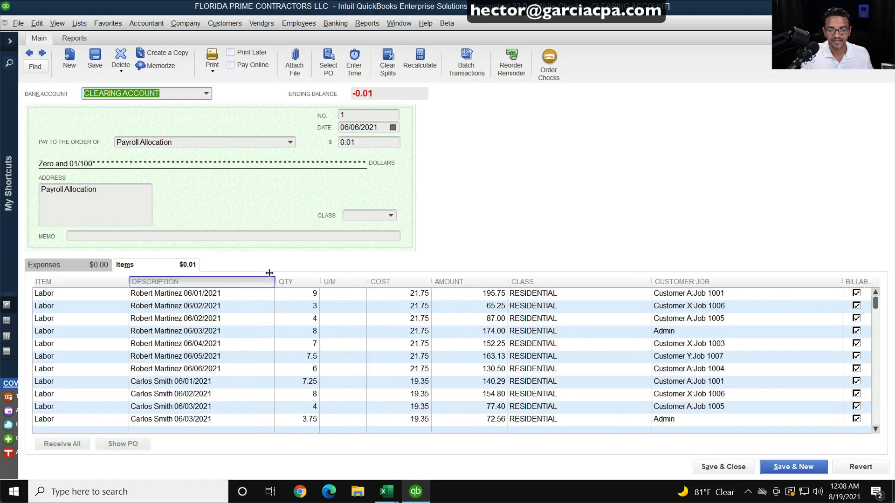
scroll(496, 333, "down", 3)
scroll(496, 333, "down", 3)
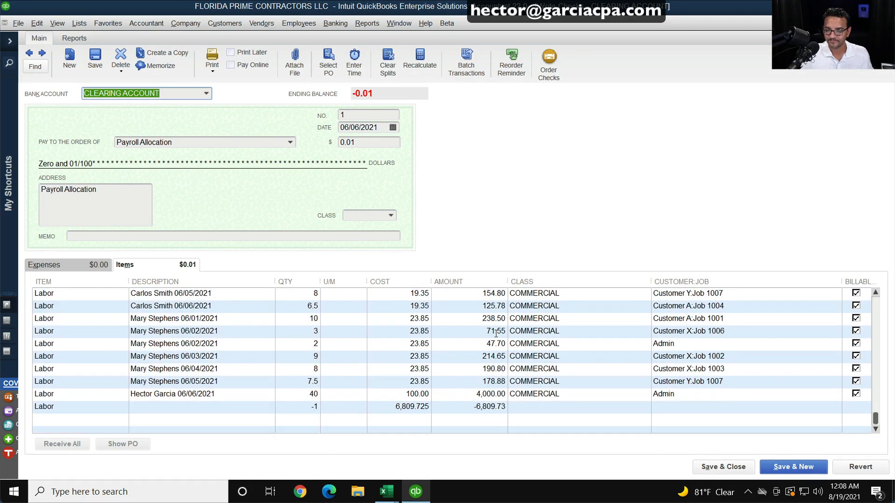
left_click(169, 142)
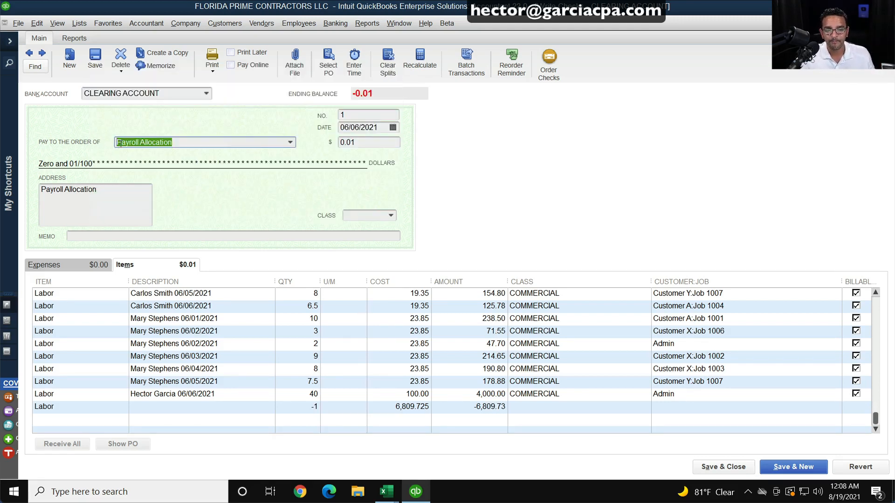